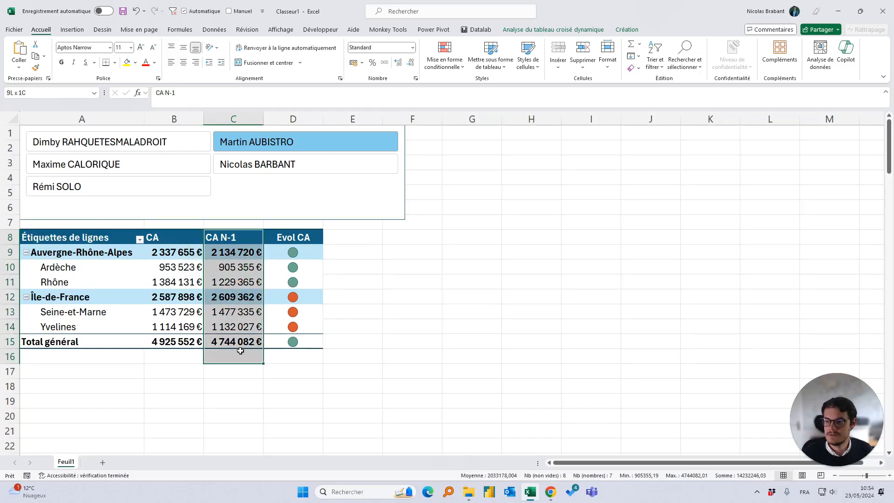
Switch to File Explorer, inspect the first sales records in journal_des_ventes.txt, and close the file.
{"action": "left_click", "coordinate": [473, 258]}
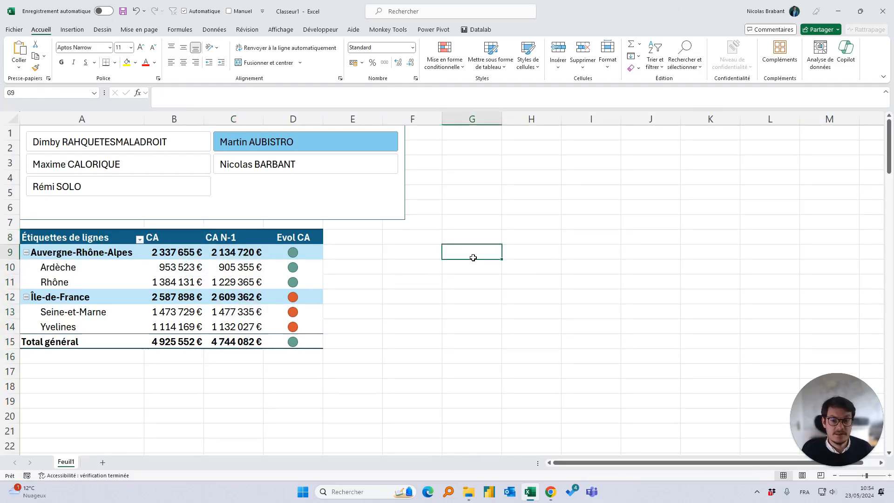
{"action": "left_click", "coordinate": [475, 494]}
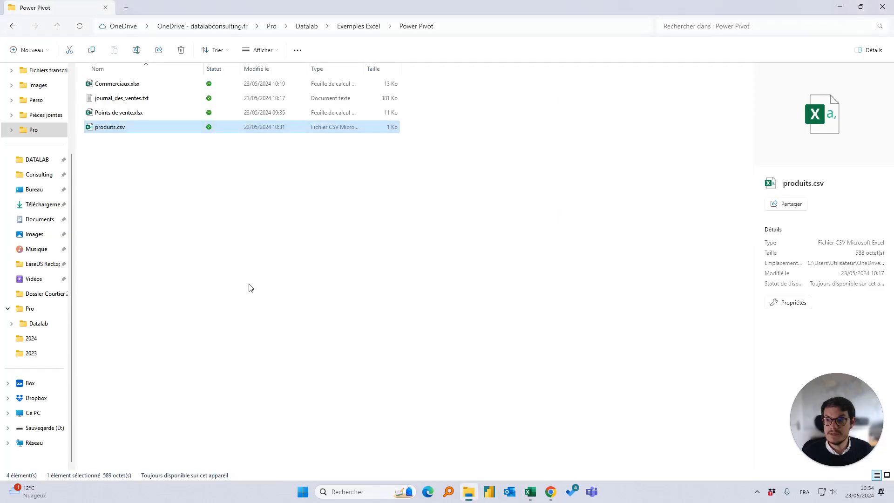
{"action": "left_click", "coordinate": [110, 96]}
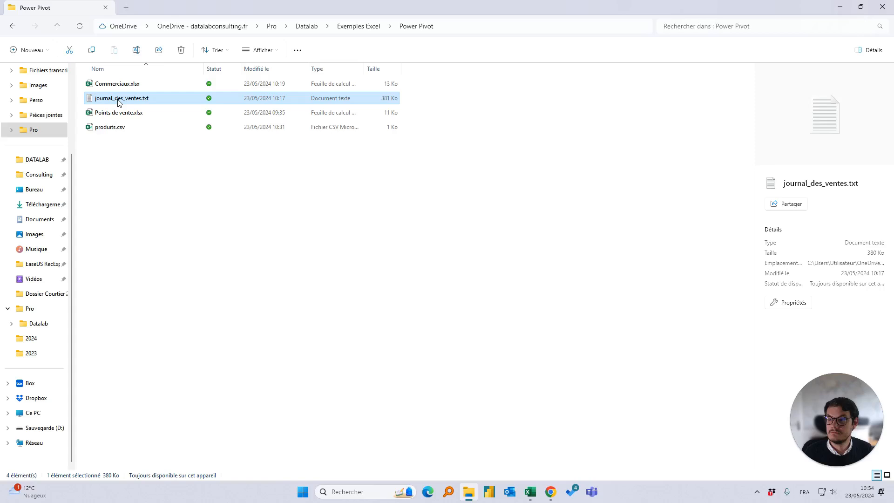
{"action": "double_click", "coordinate": [119, 103]}
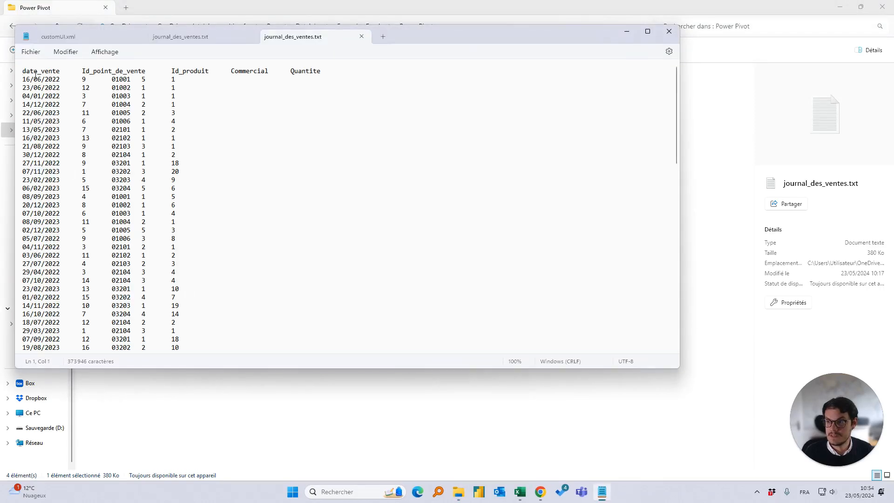
{"action": "left_click_drag", "start_coordinate": [35, 78], "coordinate": [35, 138]}
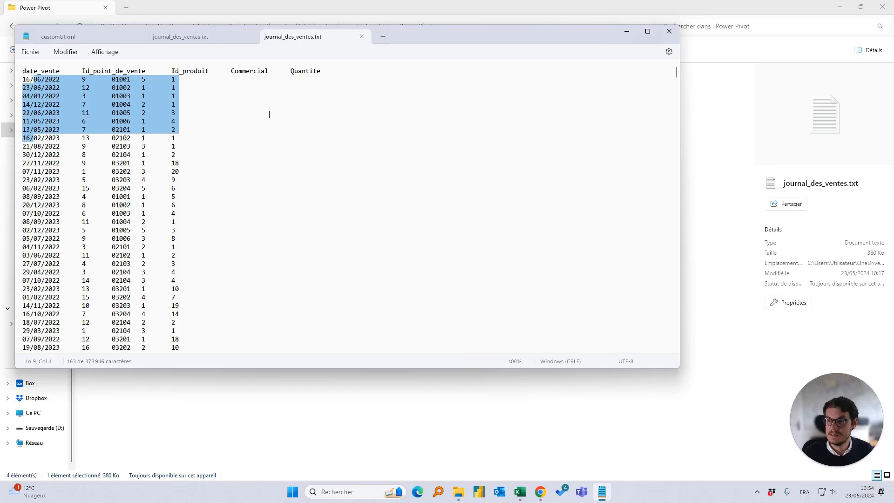
{"action": "left_click", "coordinate": [666, 33]}
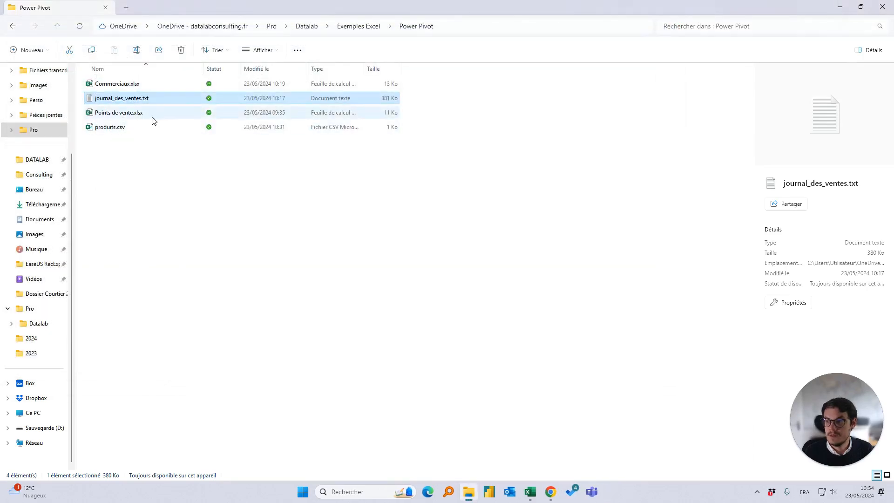
Open produits.csv without answering the conversion question, review the product labels and sale prices, and close the file.
{"action": "left_click", "coordinate": [113, 128]}
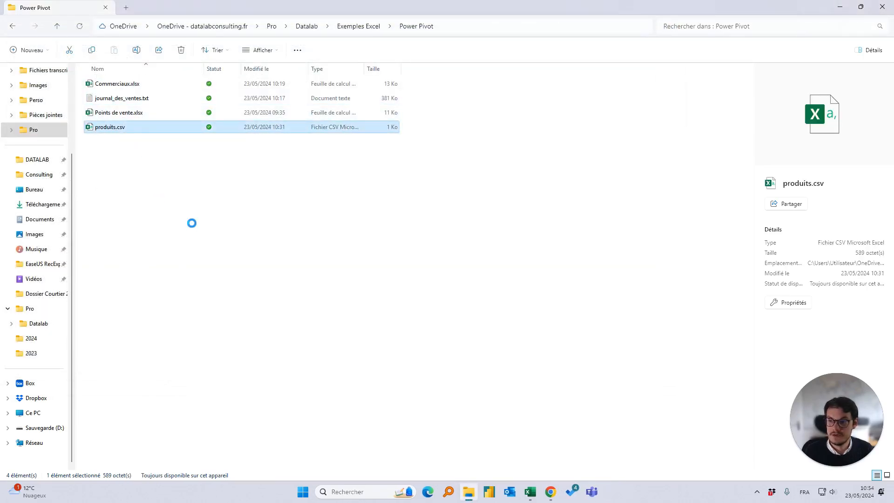
{"action": "key", "text": "alt+Tab"}
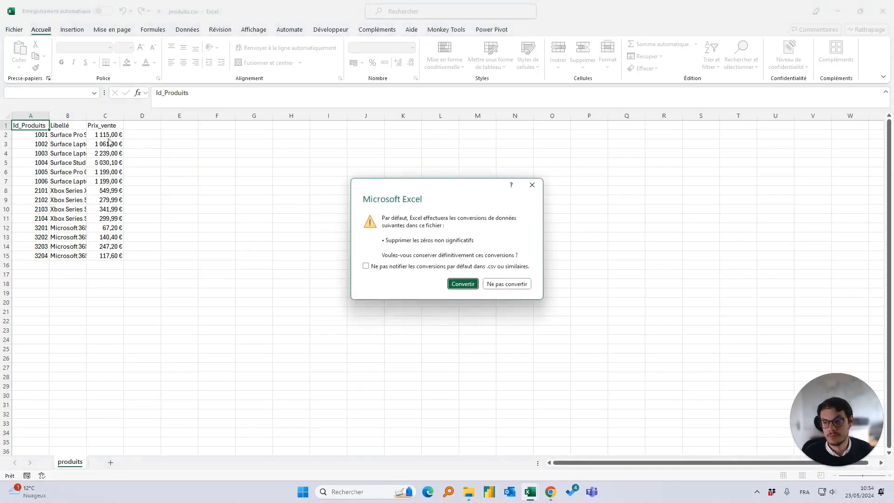
{"action": "left_click", "coordinate": [532, 184]}
{"action": "left_click", "coordinate": [60, 136]}
{"action": "left_click_drag", "start_coordinate": [59, 147], "coordinate": [93, 201]}
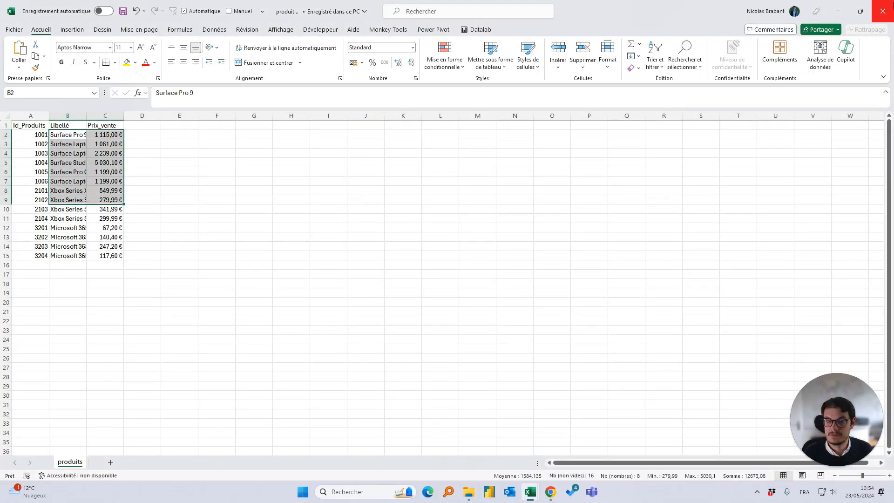
{"action": "left_click", "coordinate": [883, 11]}
{"action": "key", "text": "alt+Tab"}
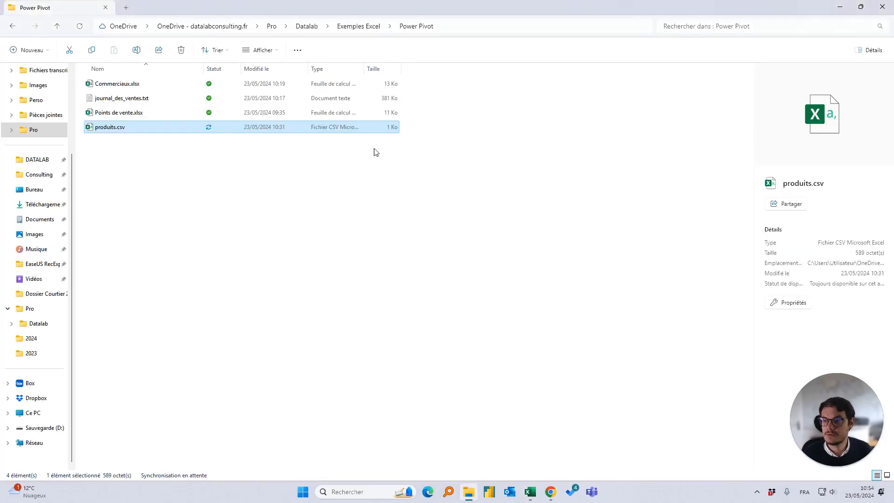
Open Points de vente.xlsx from the Power Pivot folder and examine its point-of-sale rows.
{"action": "double_click", "coordinate": [113, 111]}
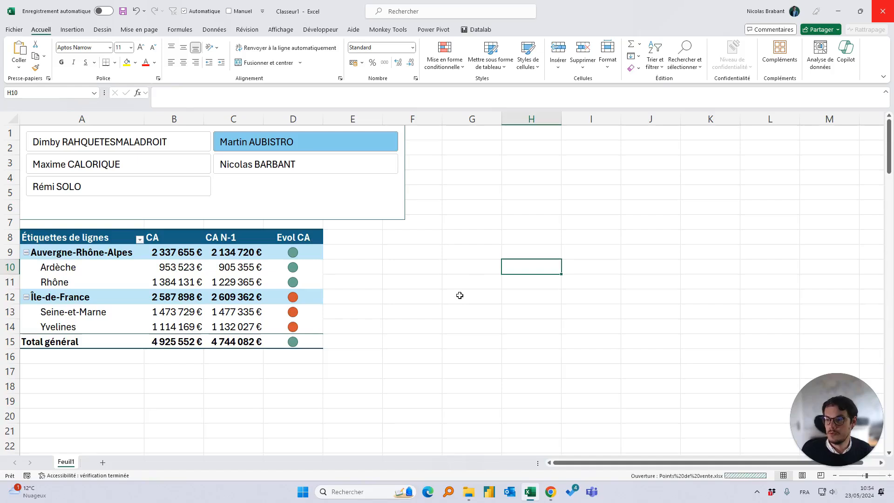
{"action": "left_click_drag", "start_coordinate": [39, 132], "coordinate": [38, 210]}
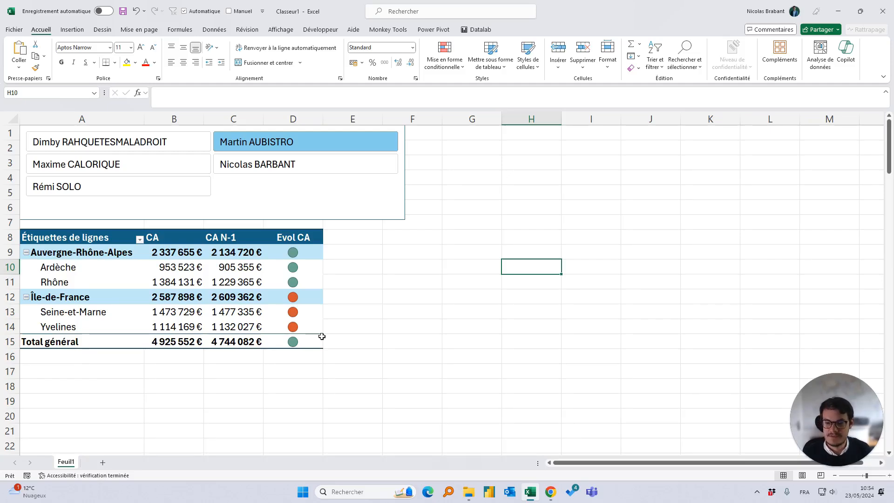
Locate produits.csv in the Power Pivot folder, view its copy on the SharePoint site in Chrome, and return to the Excel workbook.
{"action": "left_click", "coordinate": [468, 492]}
{"action": "left_click", "coordinate": [93, 127]}
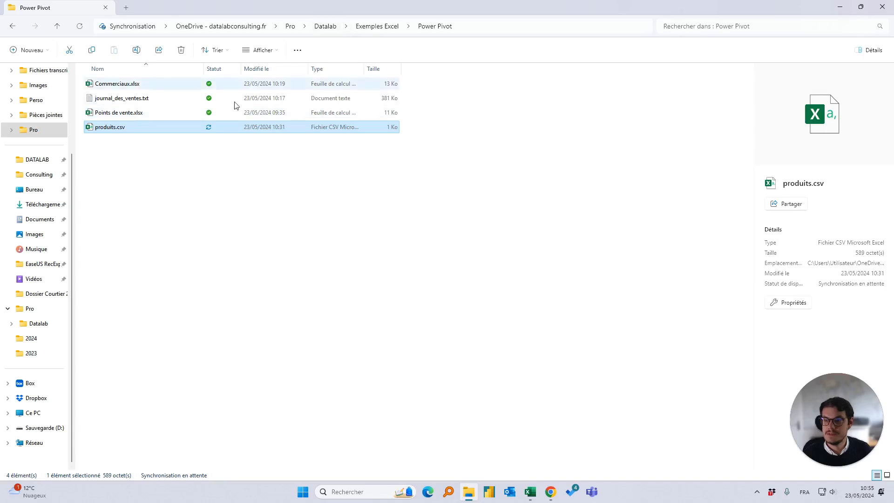
{"action": "left_click", "coordinate": [550, 492]}
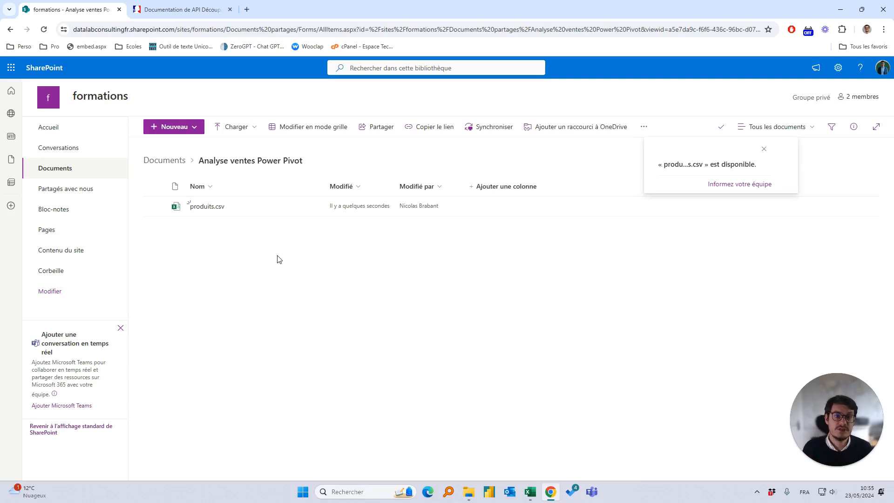
{"action": "left_click", "coordinate": [841, 9]}
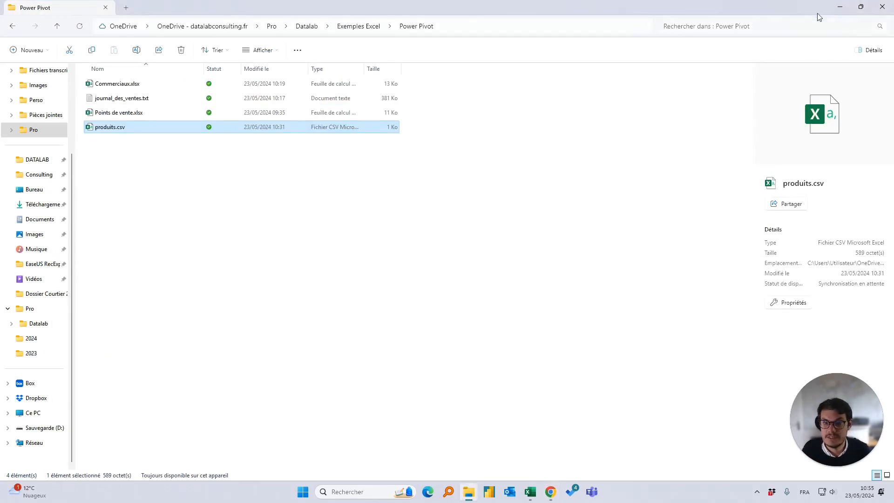
{"action": "left_click", "coordinate": [844, 5]}
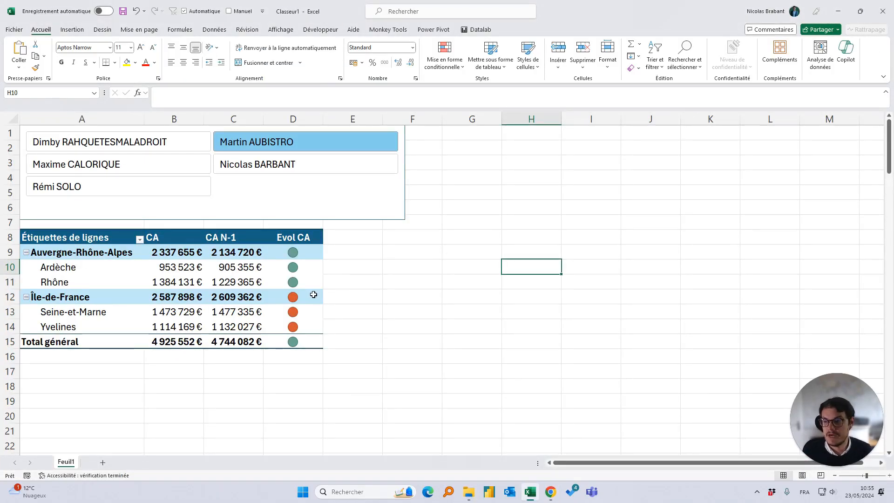
Highlight the pivot table's CA column and its CA N-1 column to compare current and prior-year revenue.
{"action": "left_click_drag", "start_coordinate": [184, 239], "coordinate": [170, 343]}
{"action": "left_click_drag", "start_coordinate": [228, 239], "coordinate": [231, 360]}
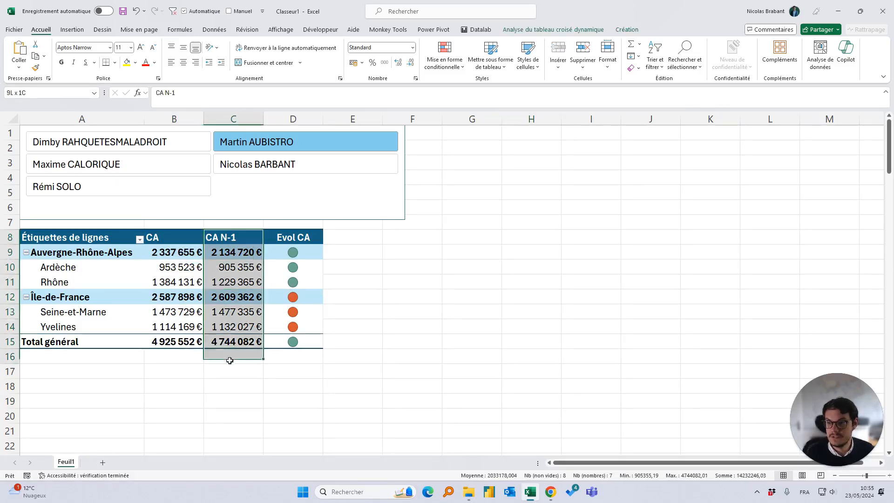
{"action": "left_click", "coordinate": [408, 301]}
Filter the pivot table by each salesperson in turn, ending with the first salesperson in the slicer.
{"action": "left_click", "coordinate": [107, 165]}
{"action": "left_click", "coordinate": [119, 185]}
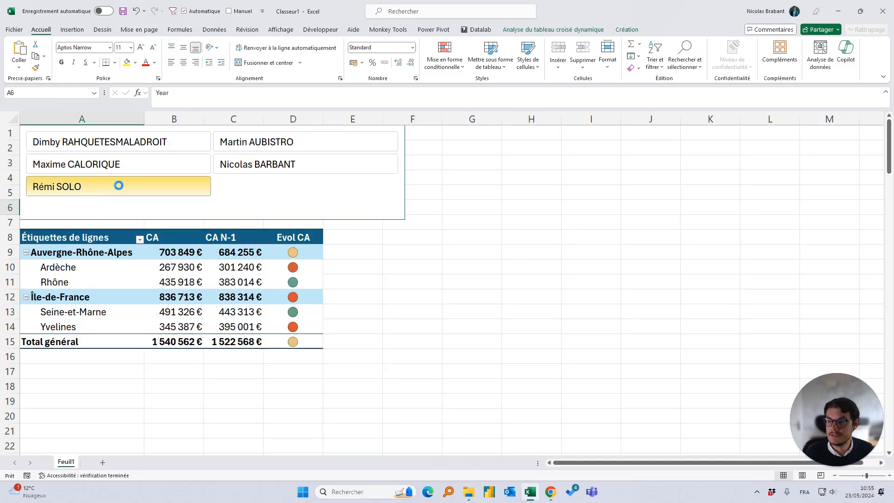
{"action": "left_click", "coordinate": [261, 164]}
{"action": "left_click", "coordinate": [300, 142]}
{"action": "left_click", "coordinate": [154, 144]}
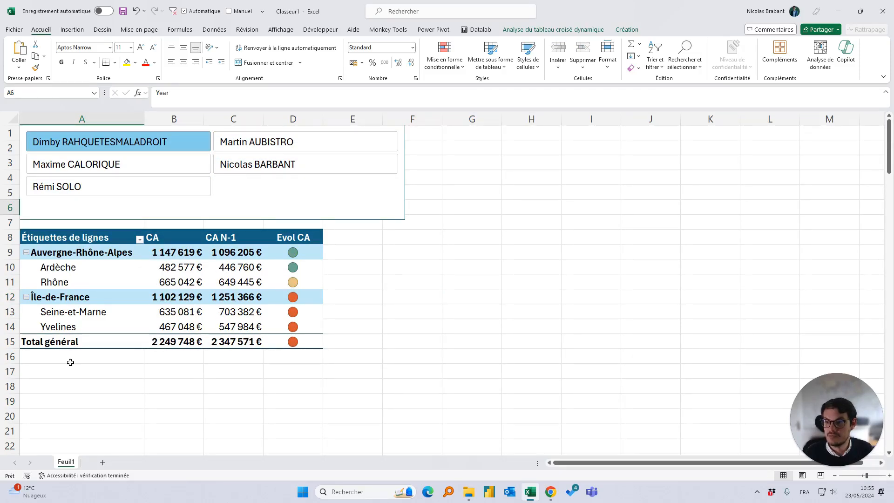
Insert a slicer on the Catégorie field of the Produits table for the pivot table.
{"action": "left_click", "coordinate": [195, 293]}
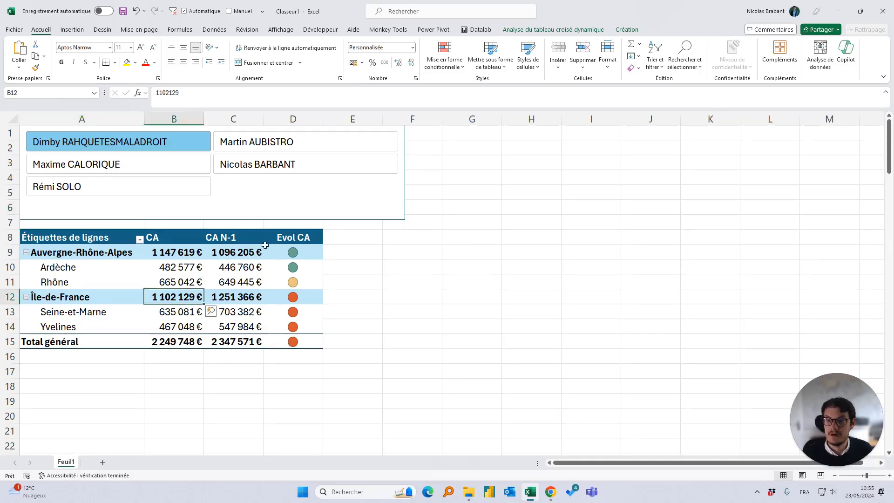
{"action": "left_click", "coordinate": [531, 29]}
{"action": "left_click", "coordinate": [359, 54]}
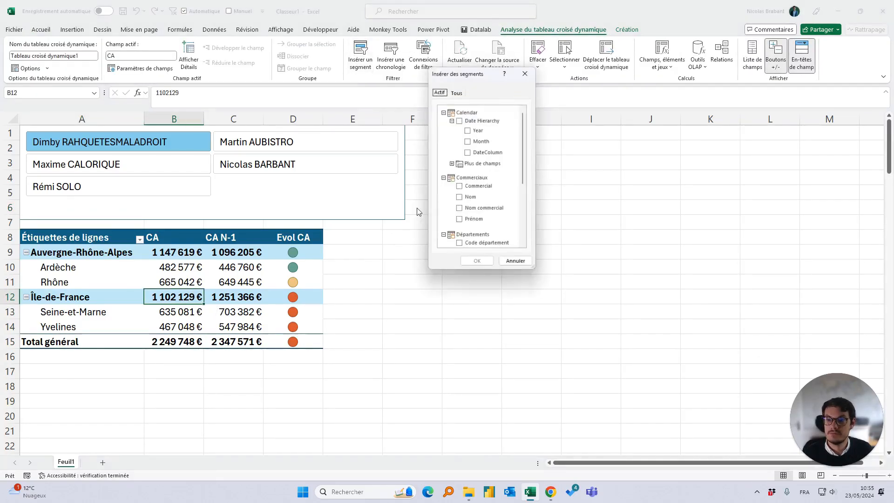
{"action": "scroll", "coordinate": [466, 158], "scroll_direction": "down", "scroll_amount": 1}
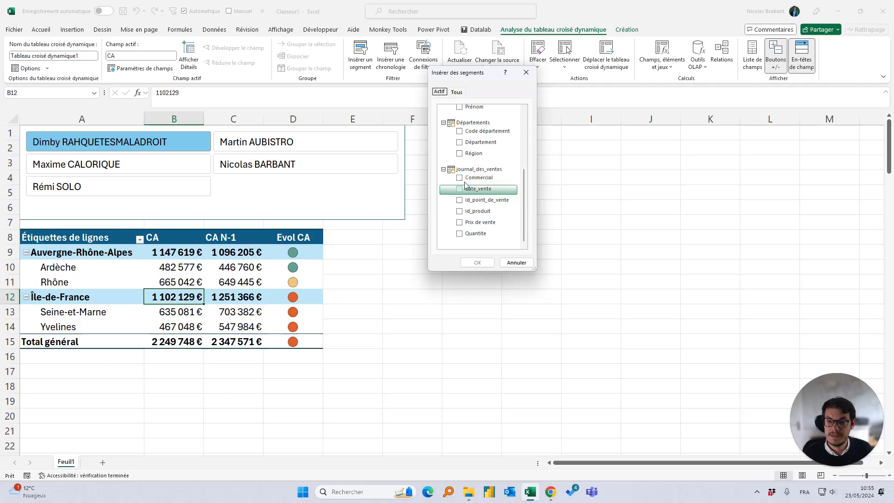
{"action": "left_click", "coordinate": [457, 92]}
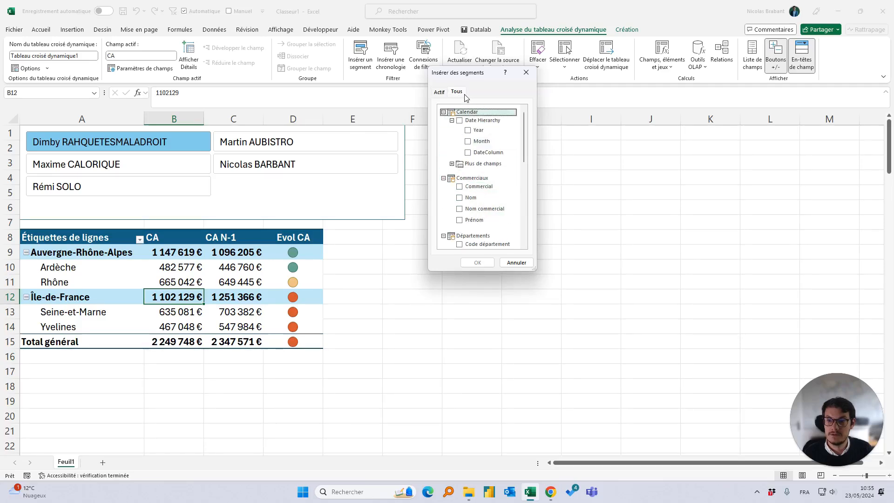
{"action": "scroll", "coordinate": [478, 195], "scroll_direction": "down", "scroll_amount": 1}
{"action": "scroll", "coordinate": [478, 195], "scroll_direction": "down", "scroll_amount": 4}
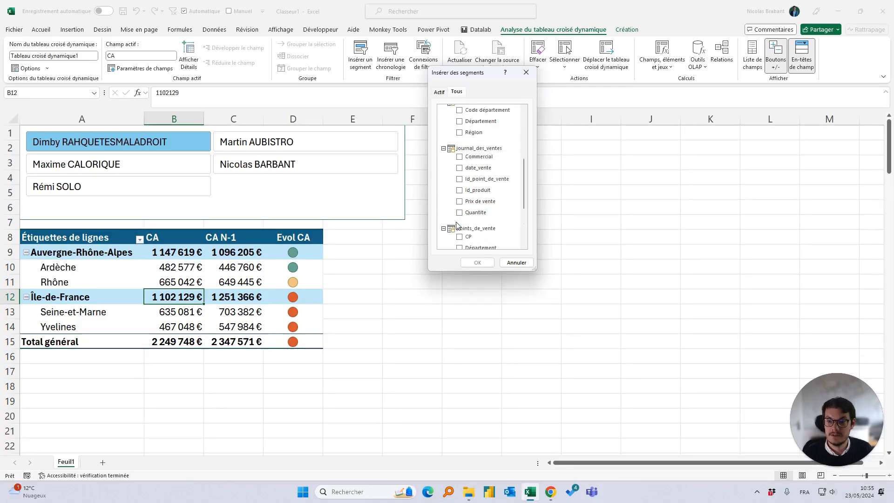
{"action": "scroll", "coordinate": [454, 217], "scroll_direction": "down", "scroll_amount": 2}
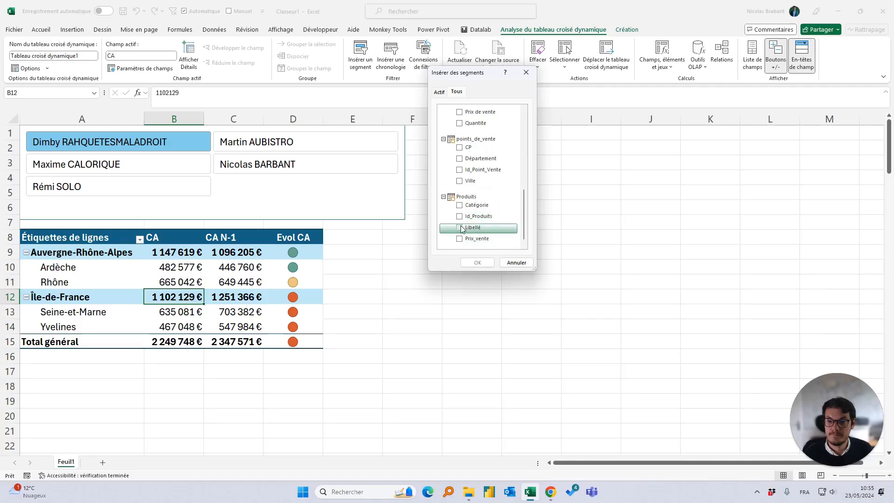
{"action": "left_click", "coordinate": [460, 205]}
{"action": "left_click", "coordinate": [475, 261]}
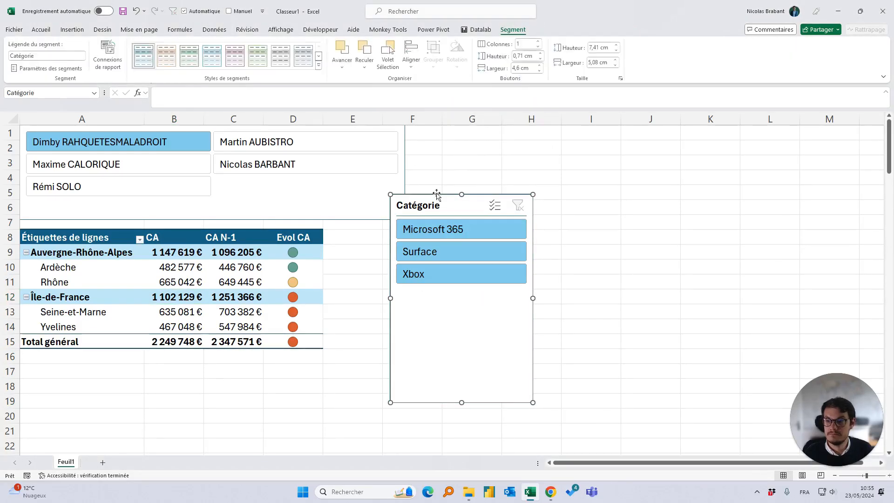
Move the Catégorie slicer up beside the salesperson slicer, test its categories, and leave the pivot table filtered on Microsoft 365.
{"action": "left_click_drag", "start_coordinate": [435, 202], "coordinate": [489, 135]}
{"action": "left_click", "coordinate": [476, 168]}
{"action": "left_click", "coordinate": [477, 183]}
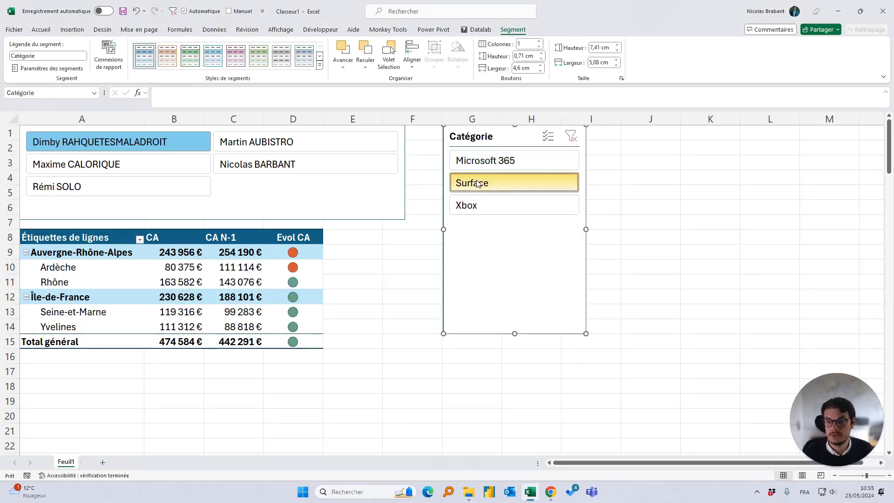
{"action": "left_click", "coordinate": [484, 209]}
{"action": "left_click", "coordinate": [493, 177]}
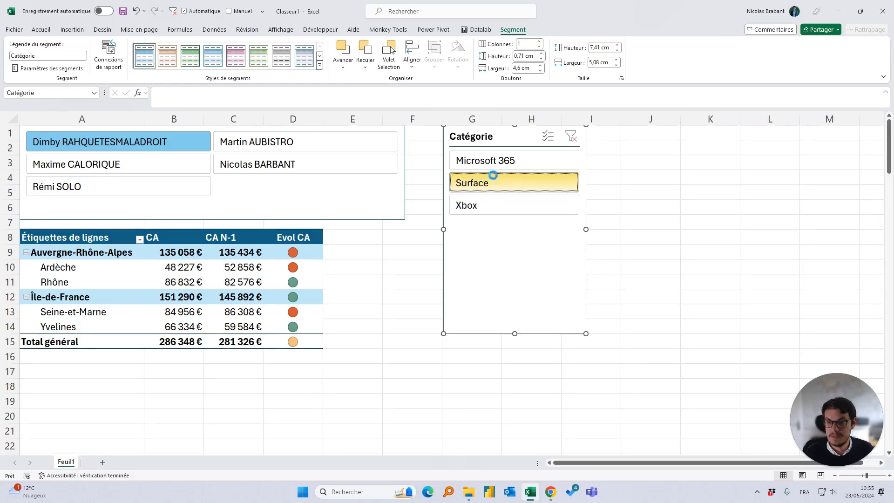
{"action": "left_click", "coordinate": [492, 161]}
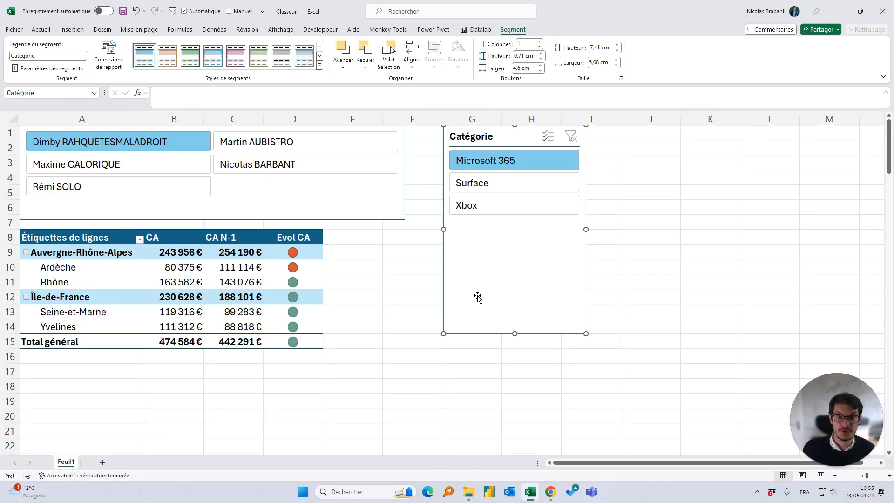
{"action": "left_click", "coordinate": [638, 242]}
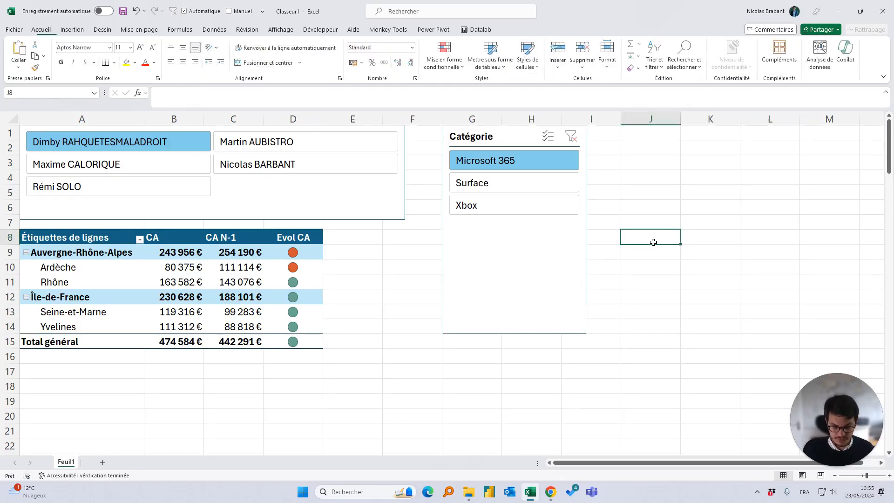
Create a new workbook and bring the Feuil1 sheet of Commerciaux.xlsx into the Power Query editor for transformation.
{"action": "key", "text": "ctrl+n"}
{"action": "scroll", "coordinate": [220, 230], "scroll_direction": "up", "scroll_amount": 8}
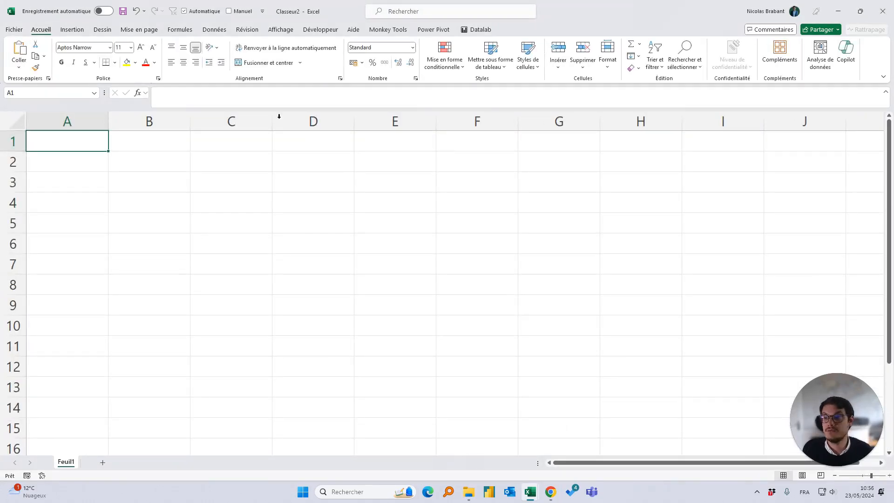
{"action": "left_click", "coordinate": [215, 30]}
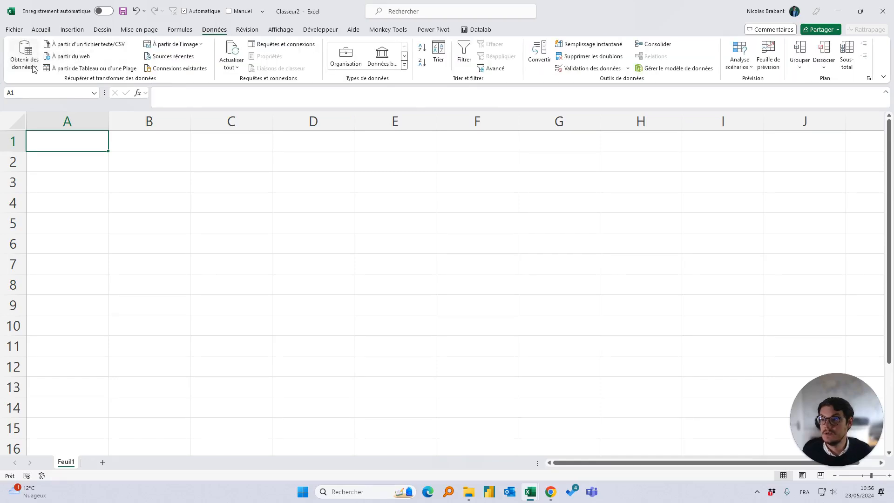
{"action": "left_click", "coordinate": [34, 69]}
{"action": "mouse_move", "coordinate": [59, 82]}
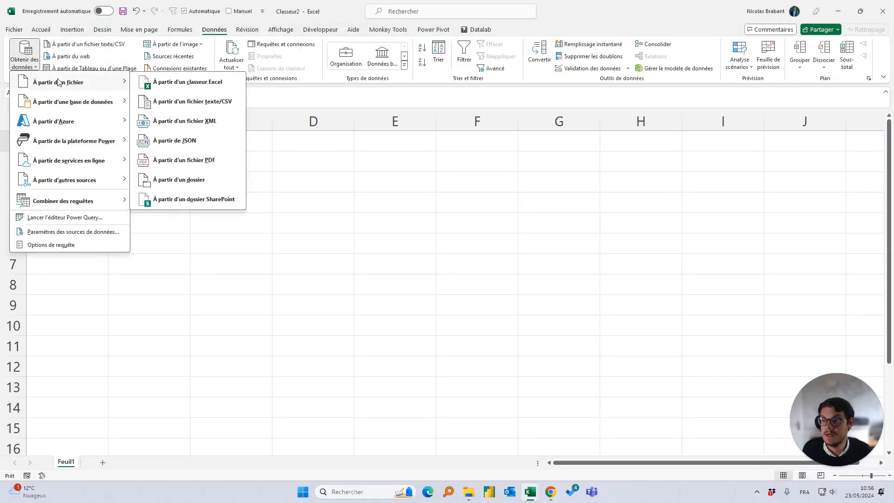
{"action": "left_click", "coordinate": [182, 84]}
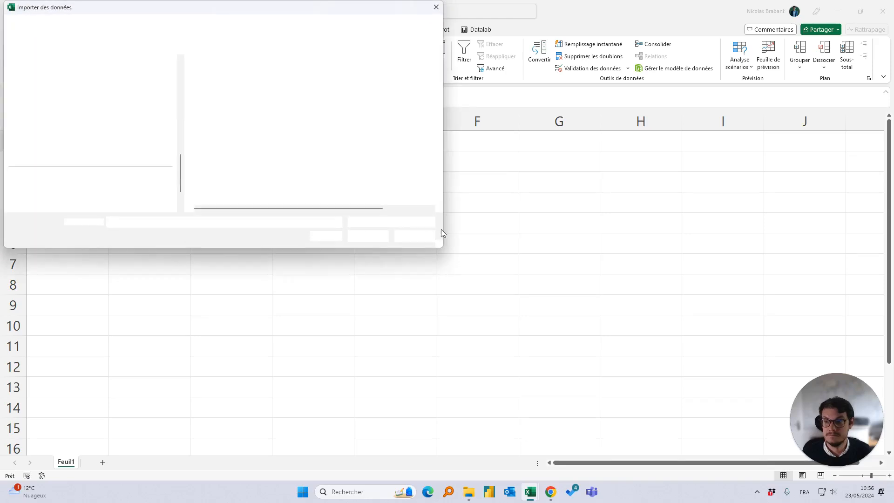
{"action": "double_click", "coordinate": [224, 78]}
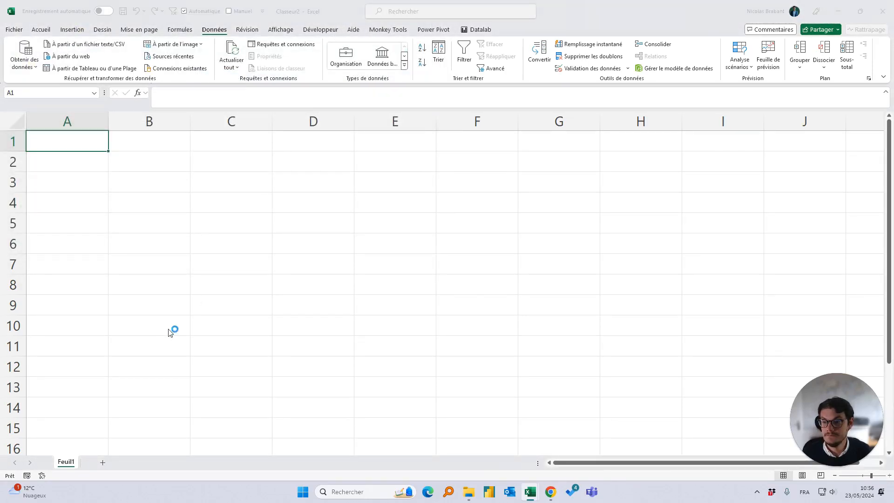
{"action": "left_click", "coordinate": [286, 166]}
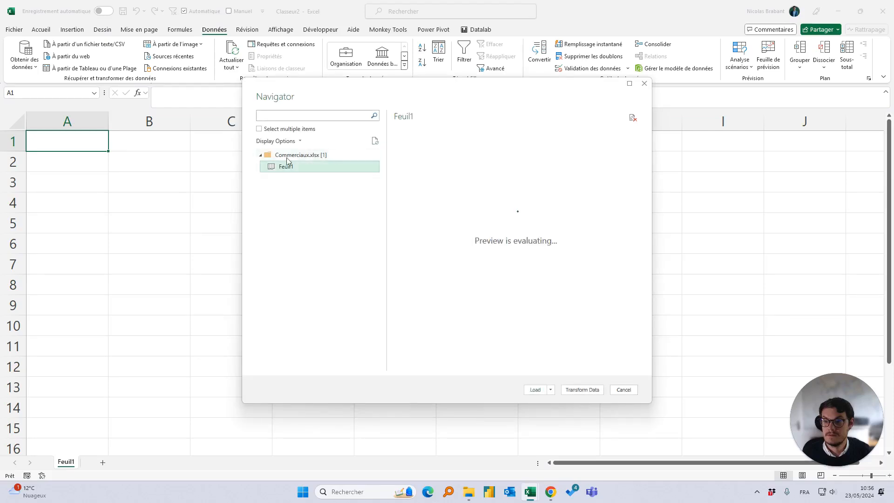
{"action": "left_click", "coordinate": [573, 395]}
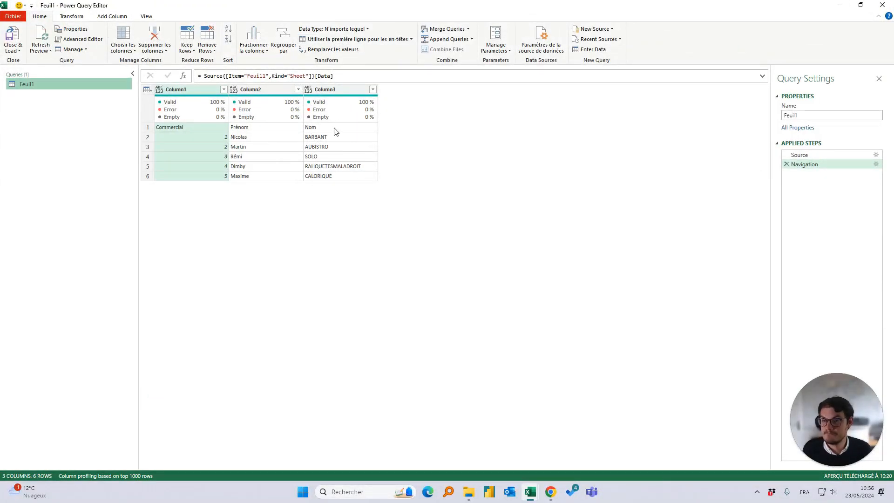
Add the points_de_vente sheet of Points de vente.xlsx as a new query.
{"action": "left_click", "coordinate": [595, 29]}
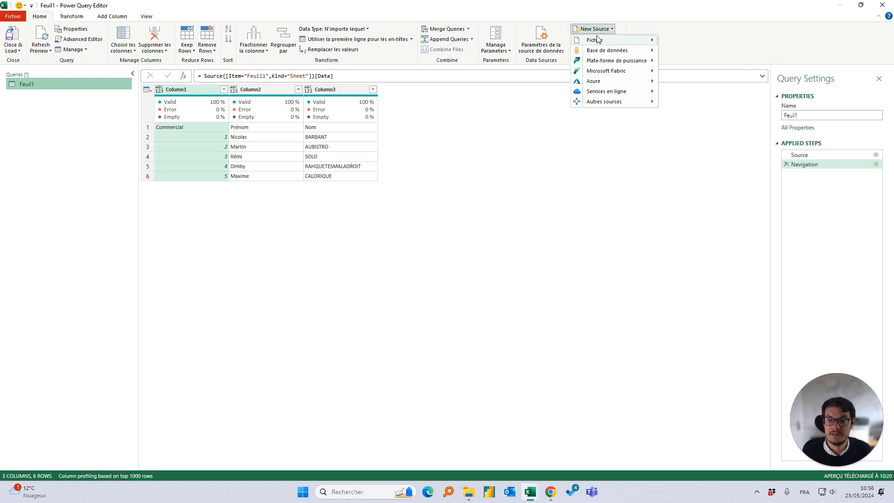
{"action": "mouse_move", "coordinate": [597, 40]}
{"action": "left_click", "coordinate": [699, 43]}
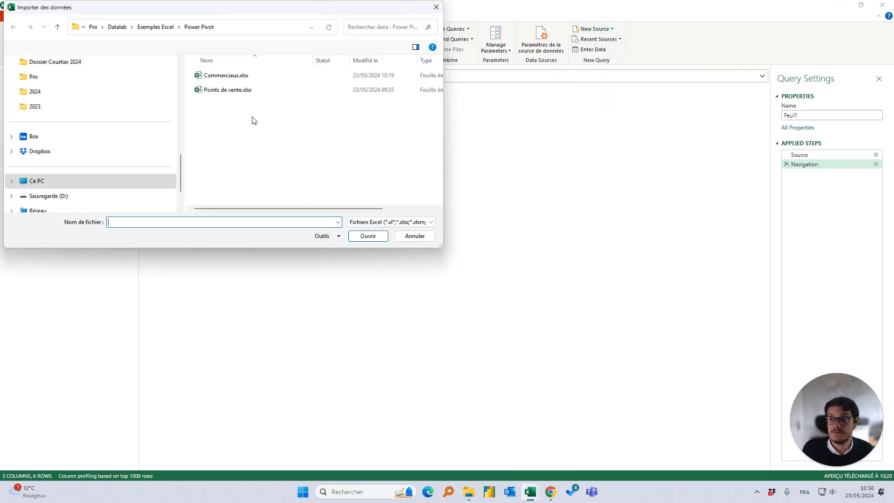
{"action": "double_click", "coordinate": [232, 89]}
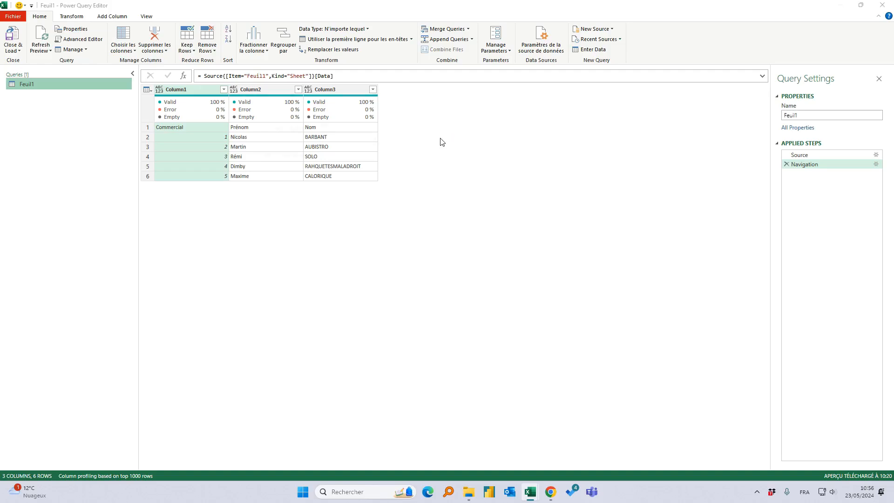
{"action": "left_click", "coordinate": [344, 167]}
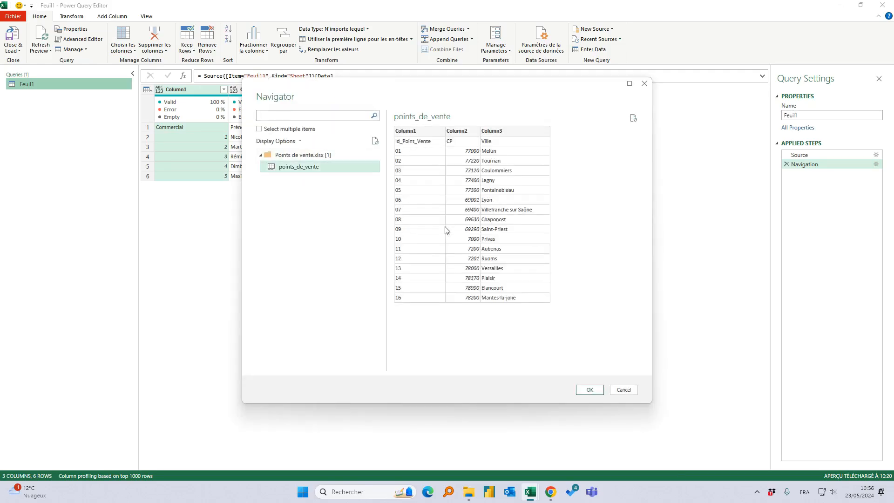
{"action": "left_click", "coordinate": [590, 392]}
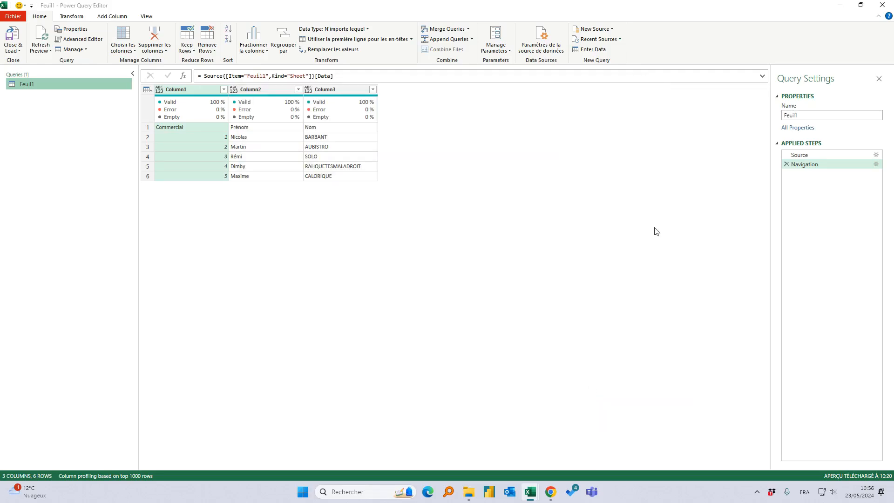
Add the text file journal_des_ventes.txt as a new query, with Tabulation as the delimiter.
{"action": "left_click", "coordinate": [594, 29]}
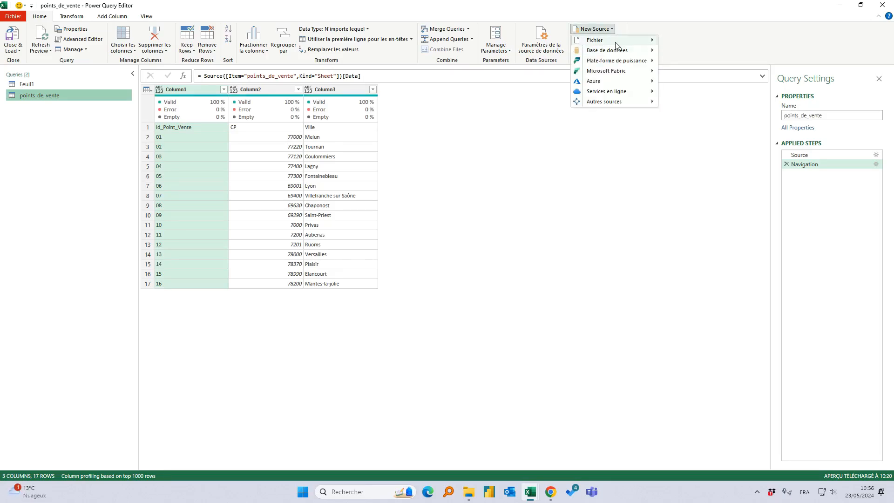
{"action": "mouse_move", "coordinate": [605, 40]}
{"action": "left_click", "coordinate": [694, 68]}
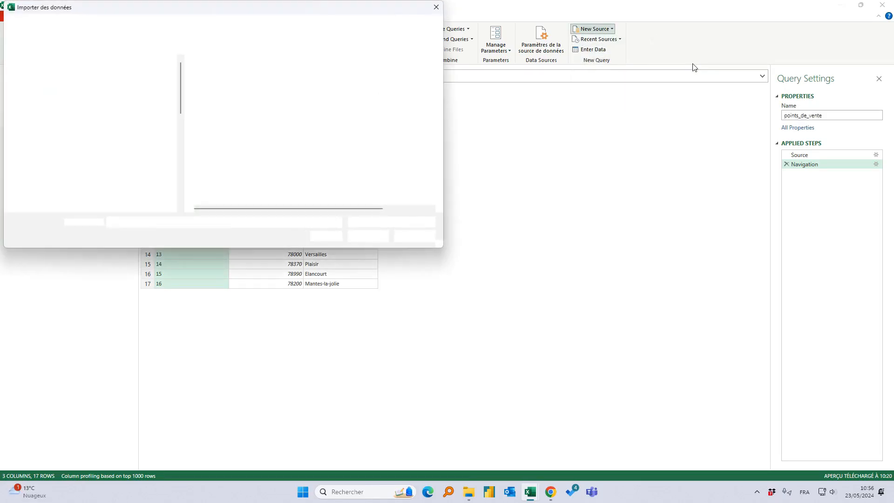
{"action": "double_click", "coordinate": [251, 77]}
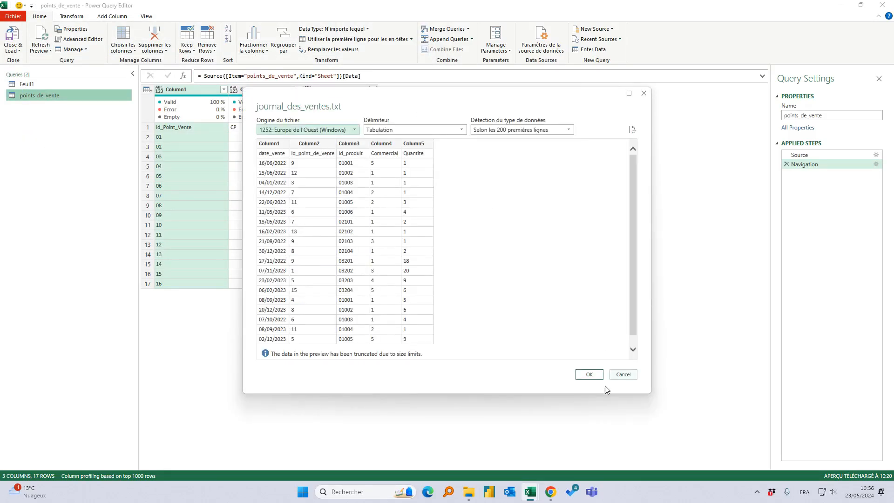
{"action": "left_click", "coordinate": [589, 375]}
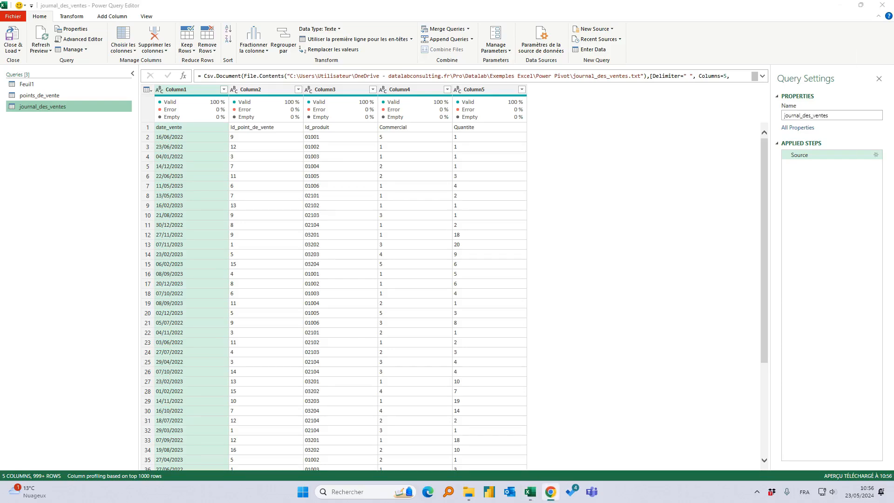
{"action": "left_click_drag", "start_coordinate": [893, 56], "coordinate": [466, 1]}
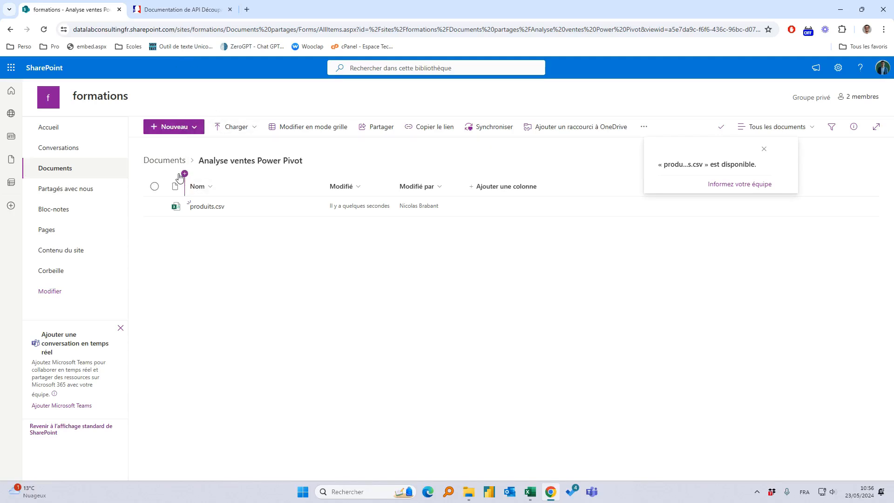
{"action": "left_click", "coordinate": [218, 30]}
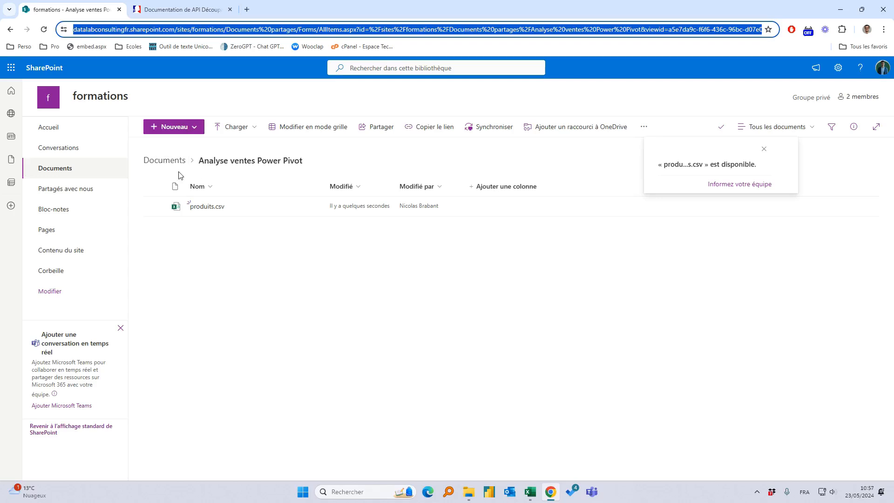
{"action": "left_click", "coordinate": [241, 30]}
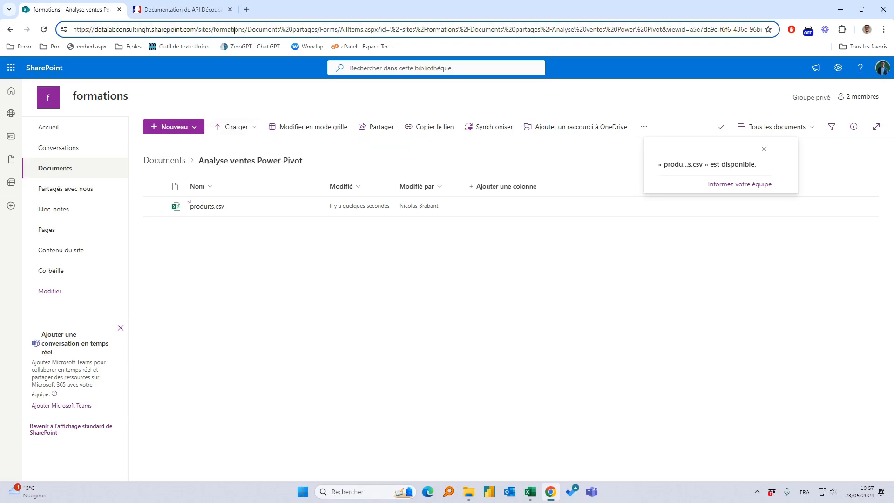
{"action": "left_click_drag", "start_coordinate": [245, 30], "coordinate": [71, 30]}
{"action": "key", "text": "ctrl+c"}
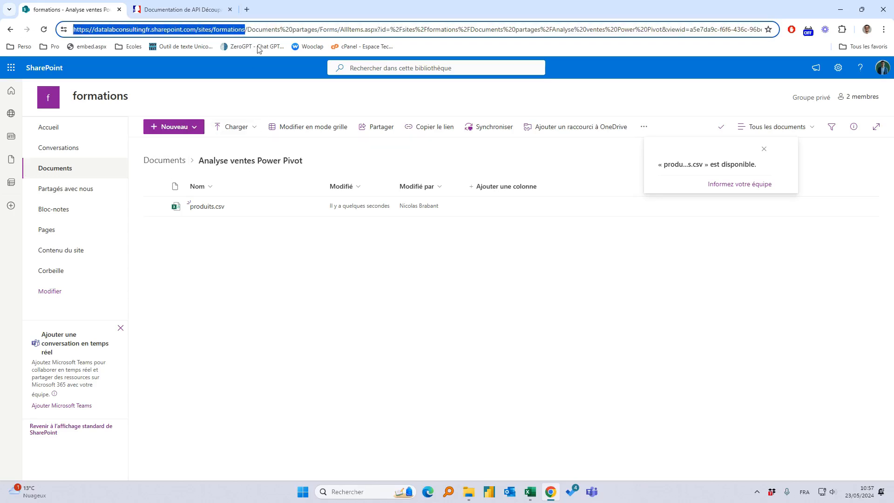
{"action": "left_click", "coordinate": [840, 10]}
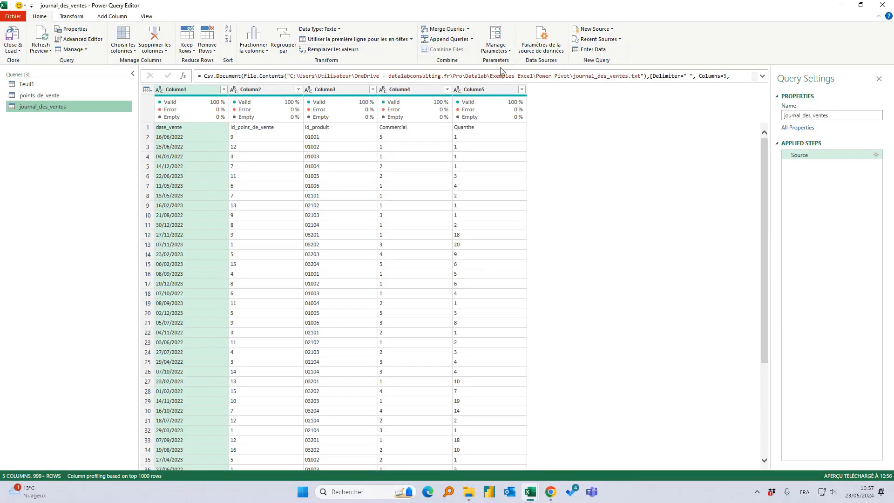
Back in Power Query, connect to the SharePoint folder at the copied site URL and import its produits.csv file as a new query.
{"action": "left_click", "coordinate": [583, 30]}
{"action": "mouse_move", "coordinate": [591, 40]}
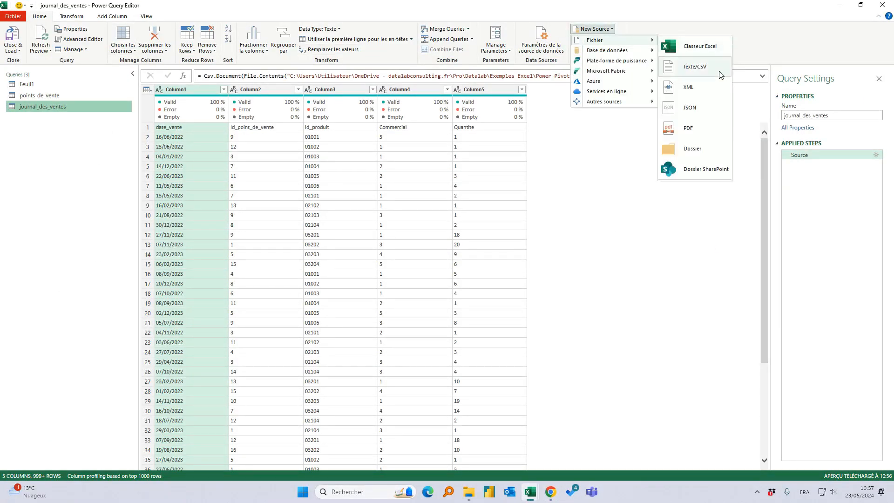
{"action": "left_click", "coordinate": [705, 174]}
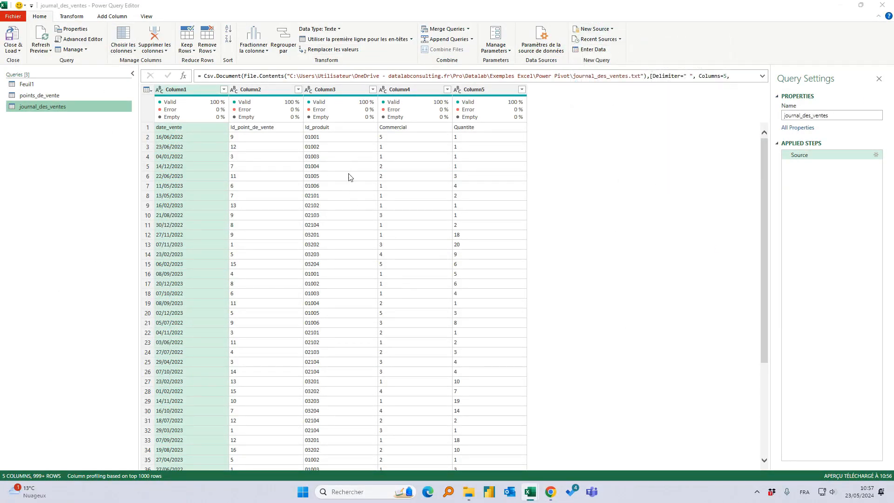
{"action": "left_click", "coordinate": [344, 229]}
{"action": "key", "text": "ctrl+v"}
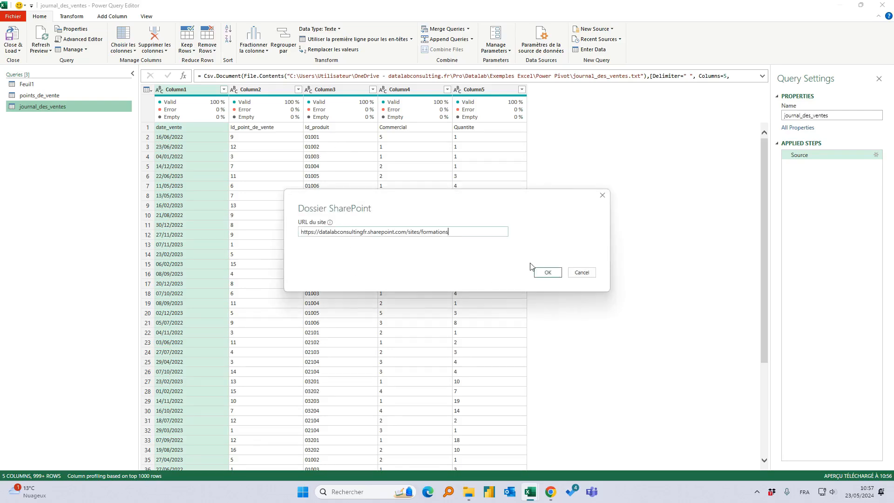
{"action": "left_click", "coordinate": [558, 274]}
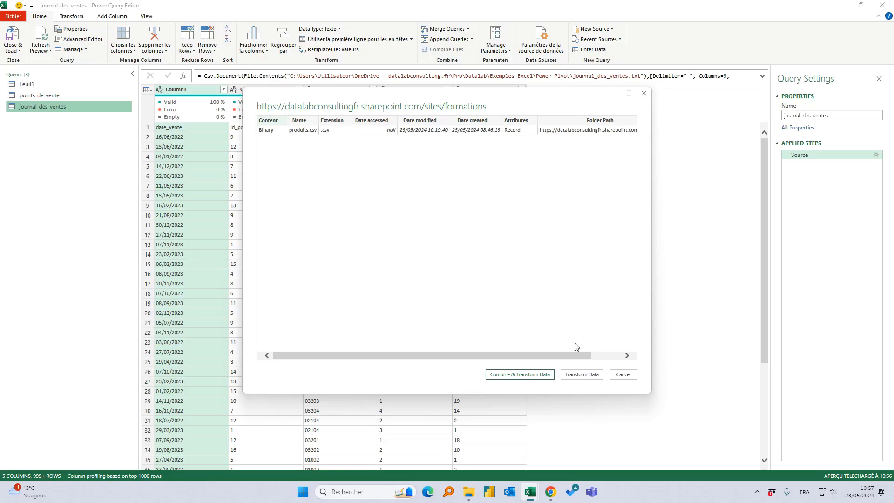
{"action": "left_click", "coordinate": [573, 375]}
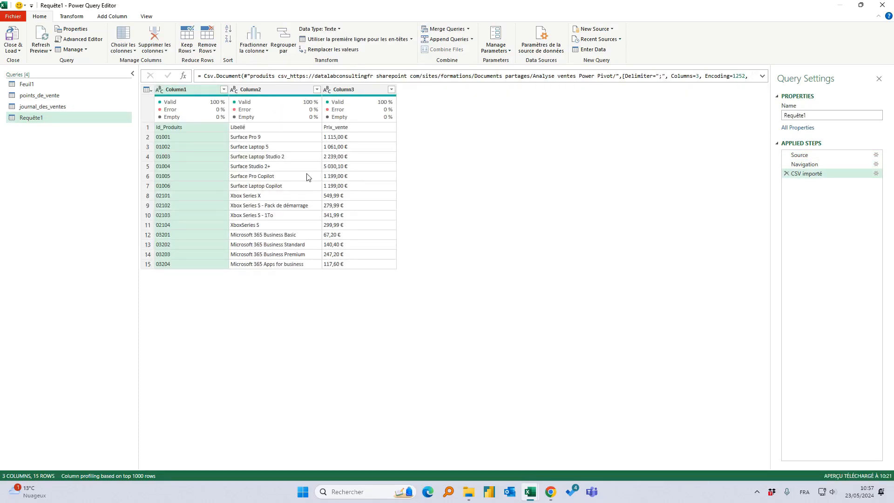
Rename the Feuil1 query as Commerciaux.
{"action": "left_click", "coordinate": [62, 84]}
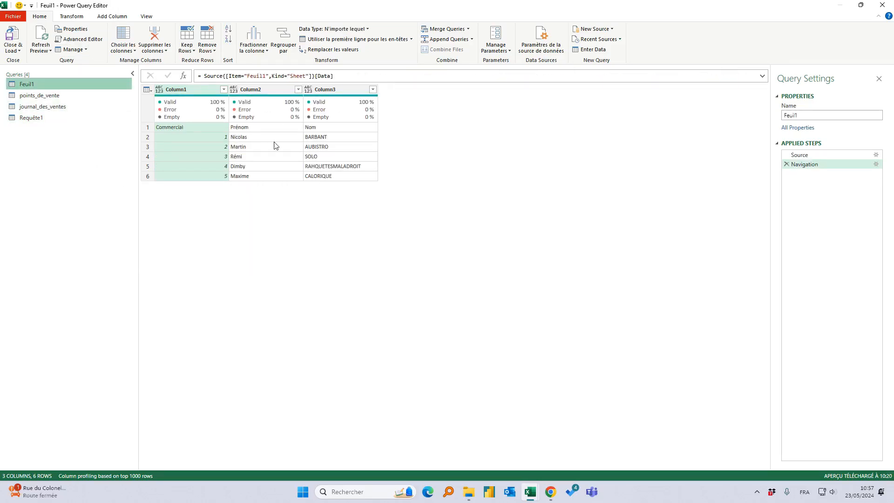
{"action": "left_click", "coordinate": [820, 116]}
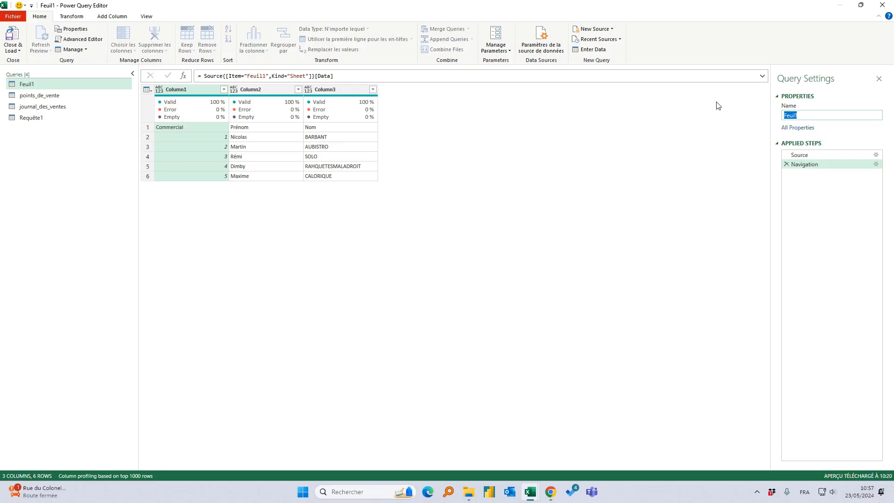
{"action": "type", "text": "Commerciaux"}
{"action": "key", "text": "Return"}
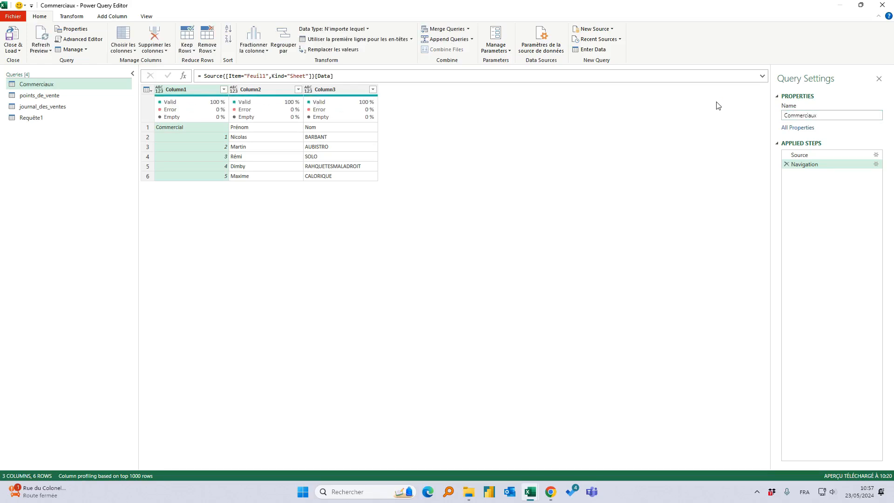
Rename the Requête1 query, which holds the product list, as Produits.
{"action": "left_click", "coordinate": [45, 117]}
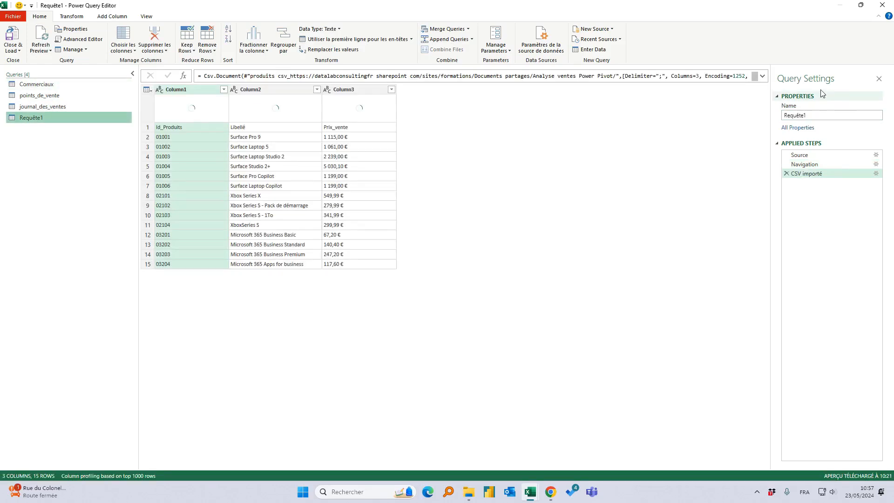
{"action": "left_click", "coordinate": [832, 115]}
{"action": "type", "text": "Produ"}
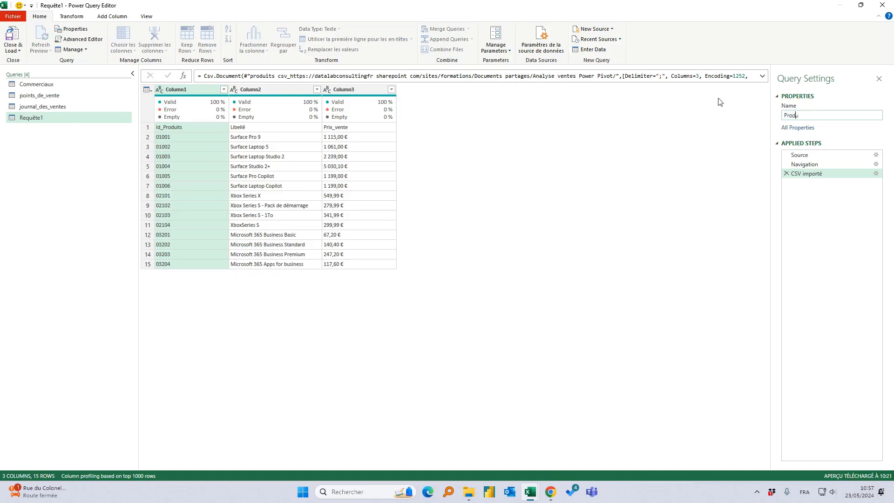
{"action": "type", "text": "its"}
{"action": "key", "text": "Return"}
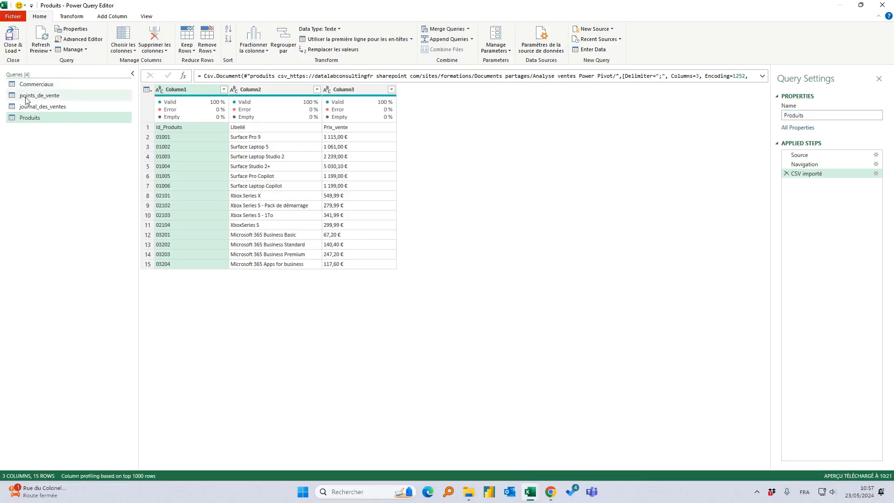
View the points_de_vente query, switch to Chrome and review the parameters and selected fields of the API Géo /departements request.
{"action": "left_click", "coordinate": [39, 95]}
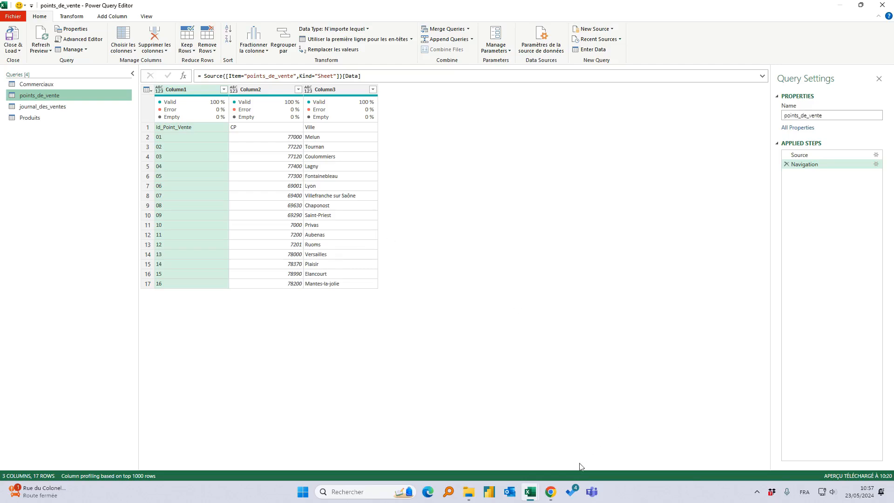
{"action": "left_click", "coordinate": [551, 492]}
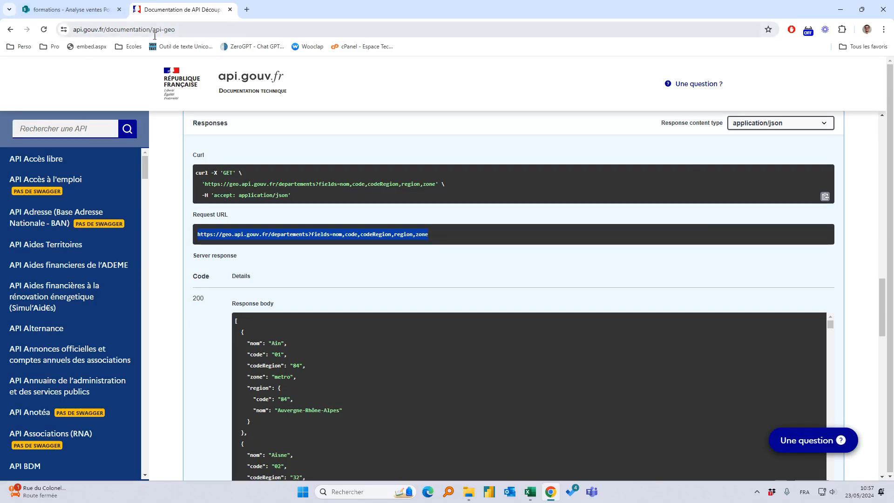
{"action": "scroll", "coordinate": [269, 263], "scroll_direction": "up", "scroll_amount": 13}
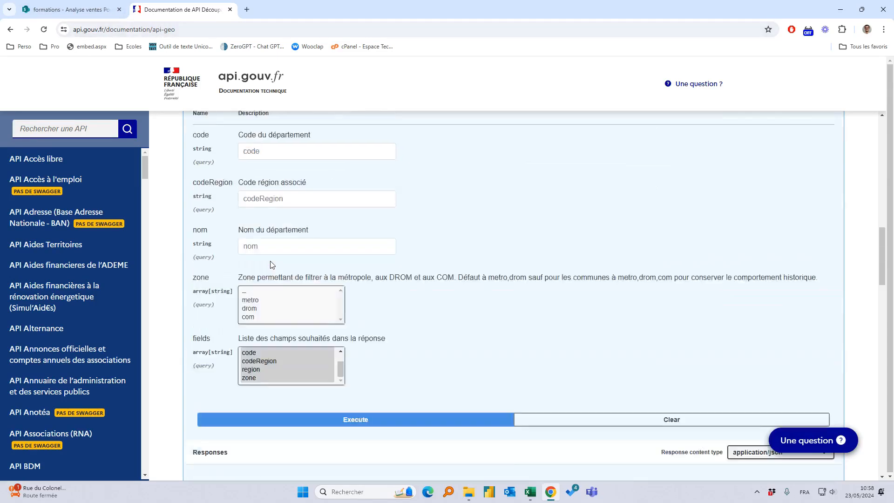
{"action": "scroll", "coordinate": [272, 265], "scroll_direction": "up", "scroll_amount": 10}
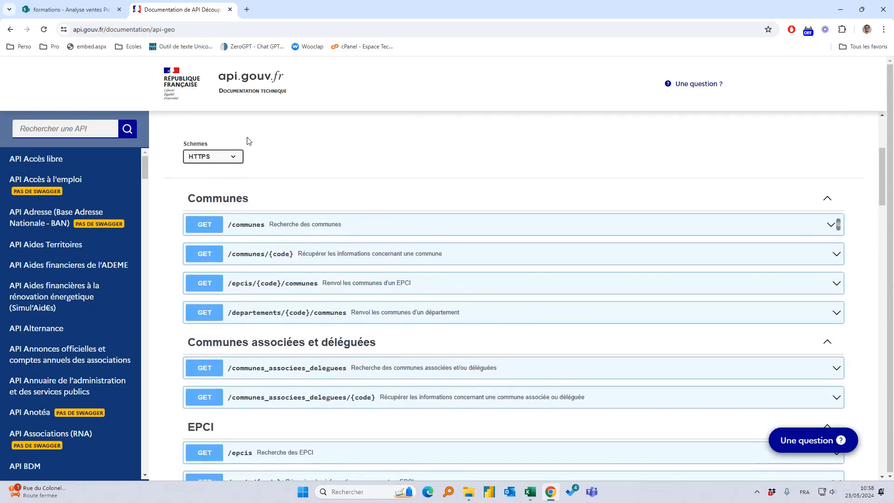
{"action": "scroll", "coordinate": [215, 173], "scroll_direction": "down", "scroll_amount": 6}
{"action": "scroll", "coordinate": [216, 173], "scroll_direction": "down", "scroll_amount": 4}
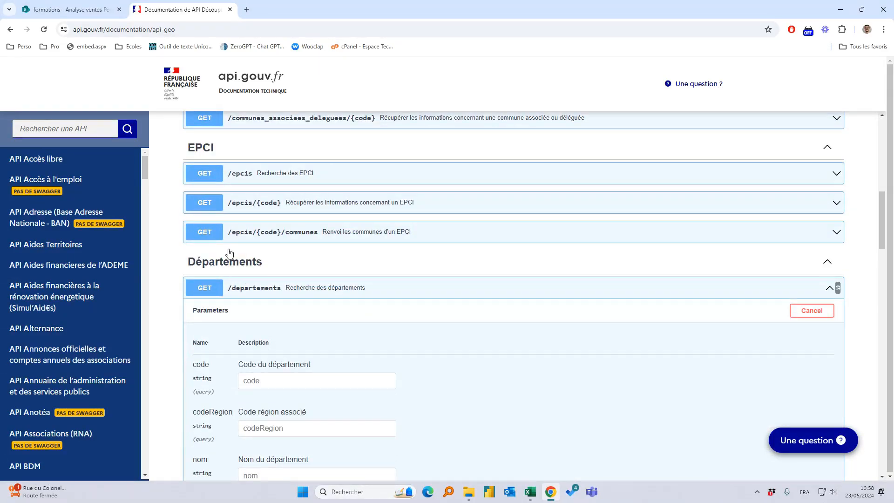
{"action": "scroll", "coordinate": [286, 262], "scroll_direction": "down", "scroll_amount": 6}
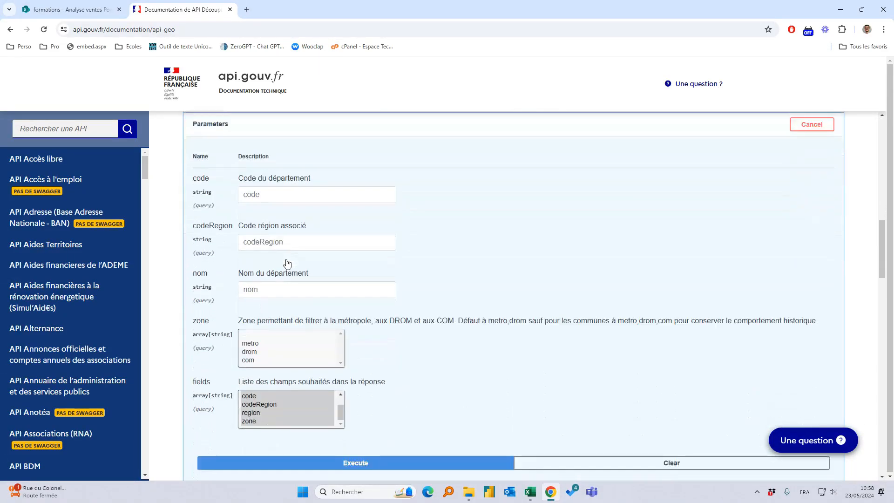
{"action": "left_click", "coordinate": [339, 319]}
{"action": "scroll", "coordinate": [343, 322], "scroll_direction": "up", "scroll_amount": 1}
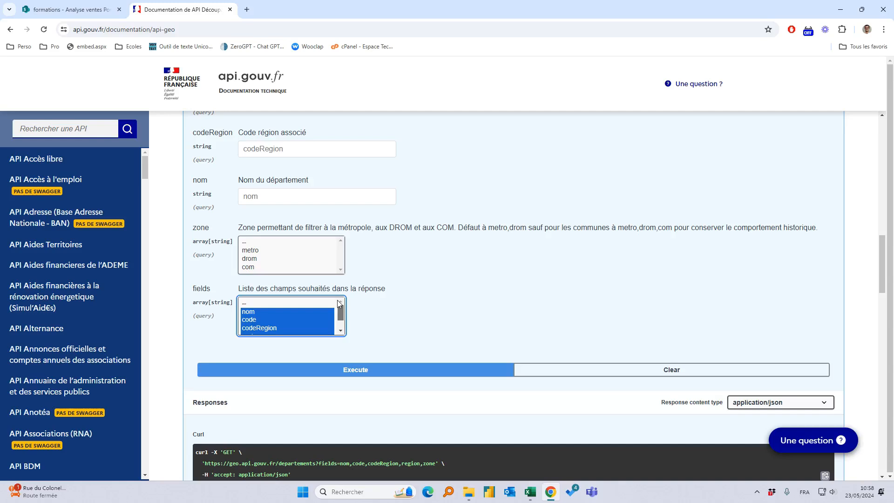
{"action": "scroll", "coordinate": [345, 322], "scroll_direction": "down", "scroll_amount": 1}
{"action": "left_click_drag", "start_coordinate": [339, 320], "coordinate": [341, 326]}
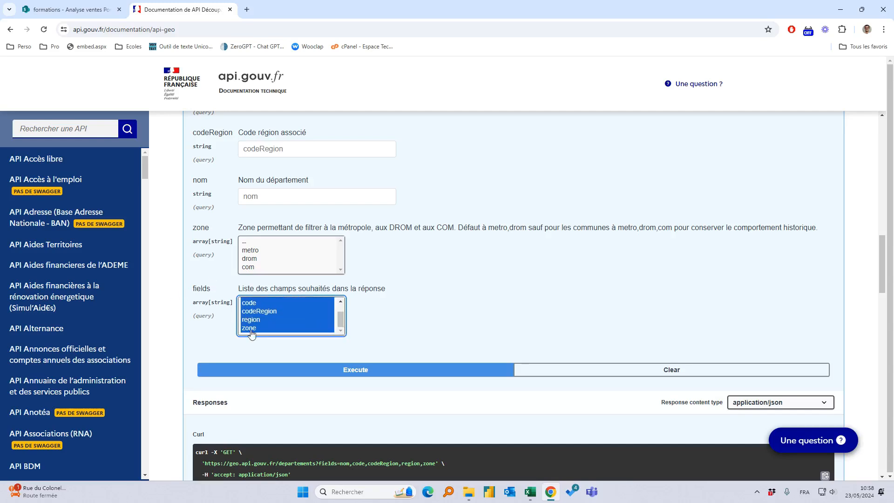
Execute the /departements request and examine the department and region fields of the first record in the response body.
{"action": "left_click", "coordinate": [253, 370]}
{"action": "scroll", "coordinate": [364, 321], "scroll_direction": "down", "scroll_amount": 10}
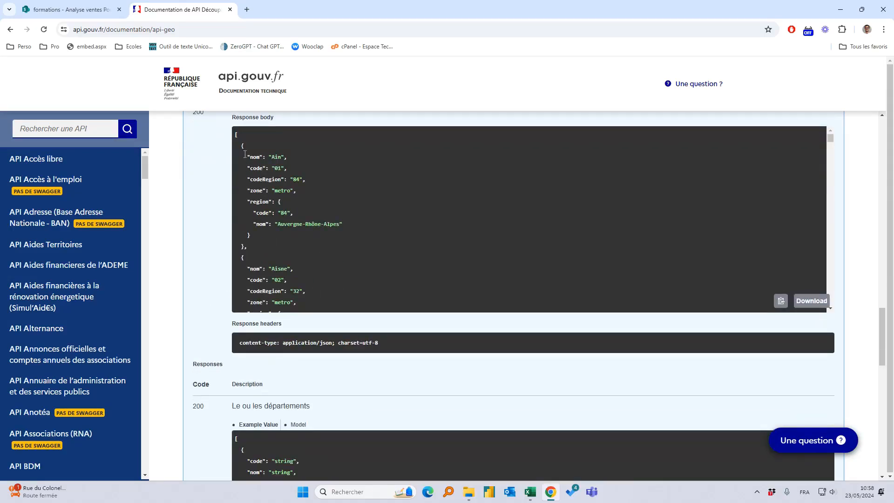
{"action": "left_click_drag", "start_coordinate": [244, 154], "coordinate": [345, 225]}
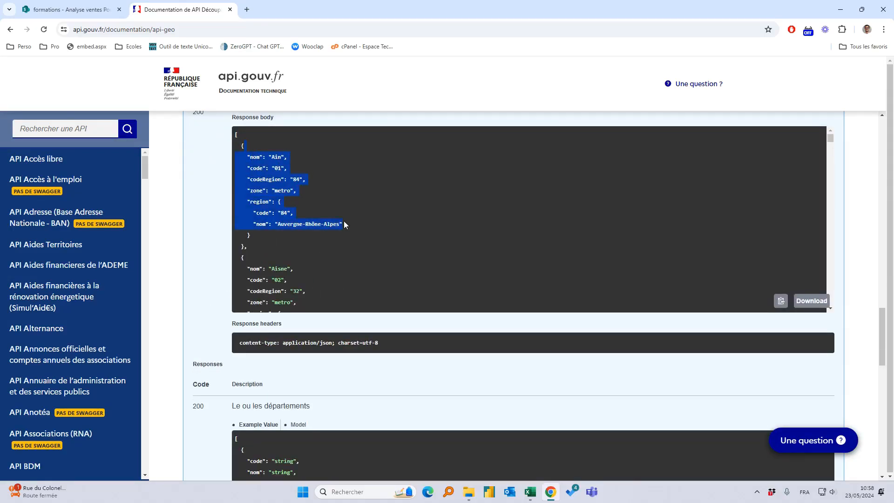
{"action": "left_click", "coordinate": [261, 156]}
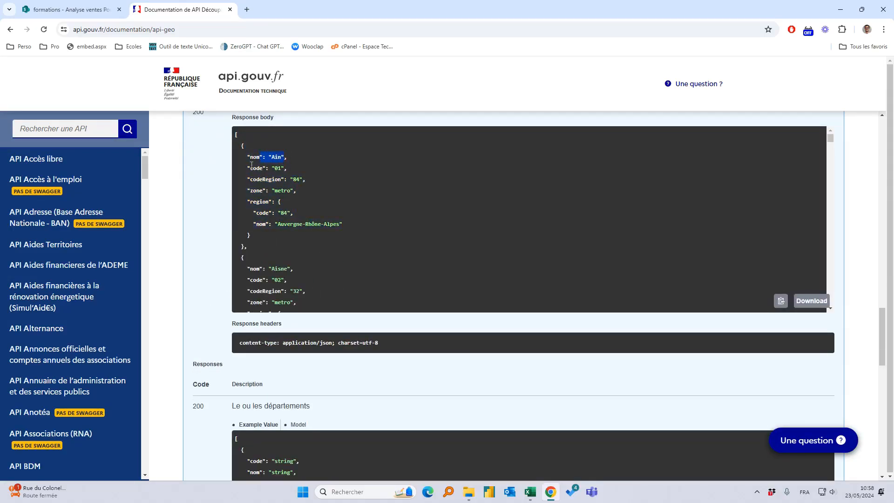
{"action": "left_click_drag", "start_coordinate": [251, 167], "coordinate": [289, 176]}
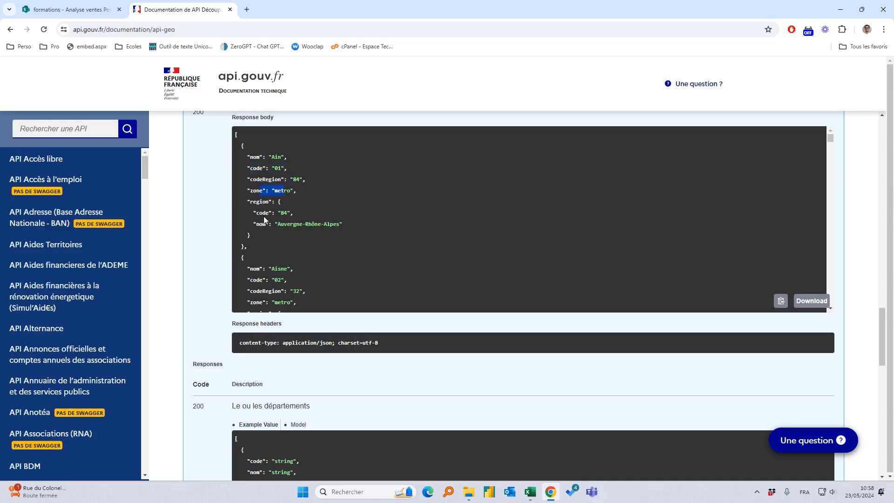
{"action": "left_click_drag", "start_coordinate": [260, 224], "coordinate": [333, 231]}
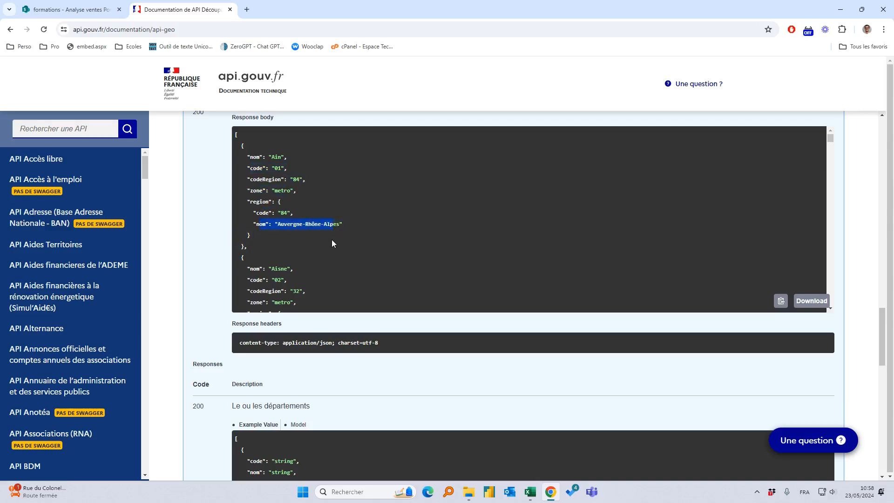
{"action": "scroll", "coordinate": [193, 282], "scroll_direction": "up", "scroll_amount": 4}
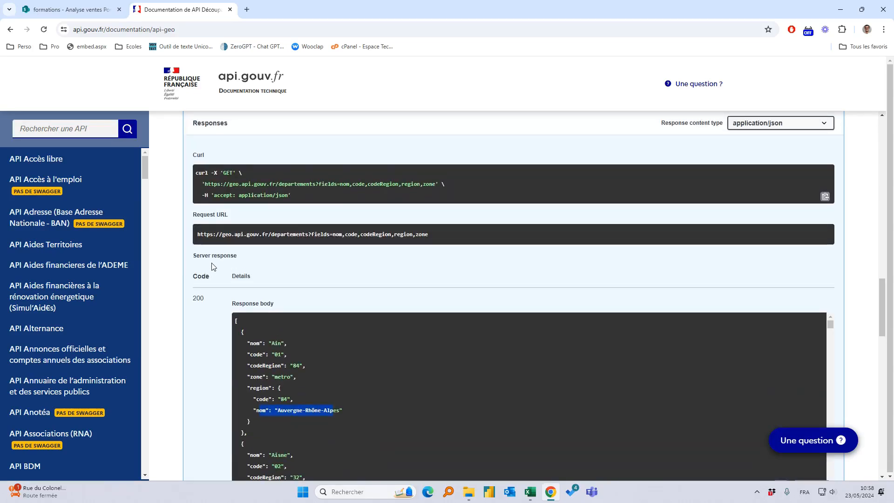
{"action": "triple_click", "coordinate": [341, 234]}
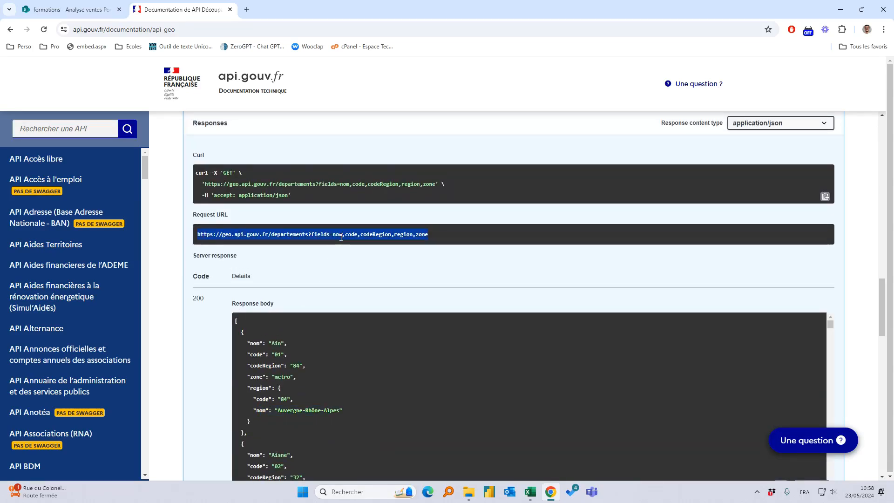
{"action": "left_click", "coordinate": [841, 9]}
In Power Query, add a new web source using the copied geo.api.gouv.fr departements URL.
{"action": "left_click", "coordinate": [311, 185]}
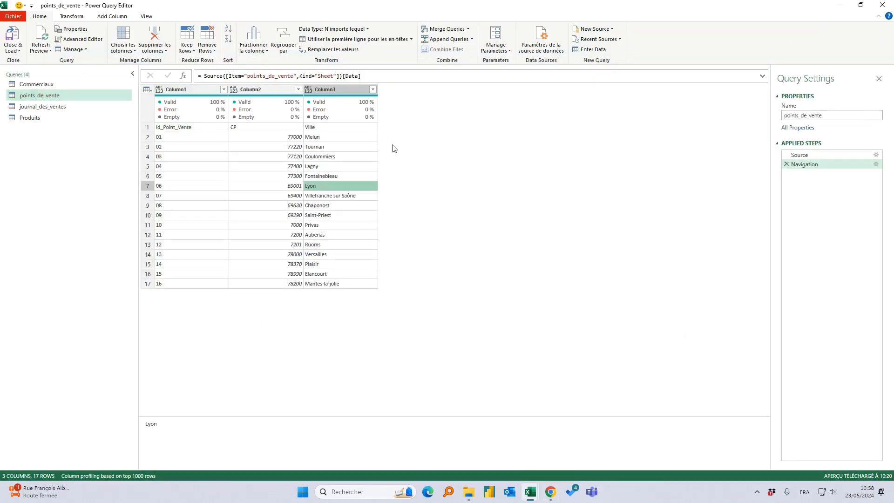
{"action": "left_click", "coordinate": [596, 27]}
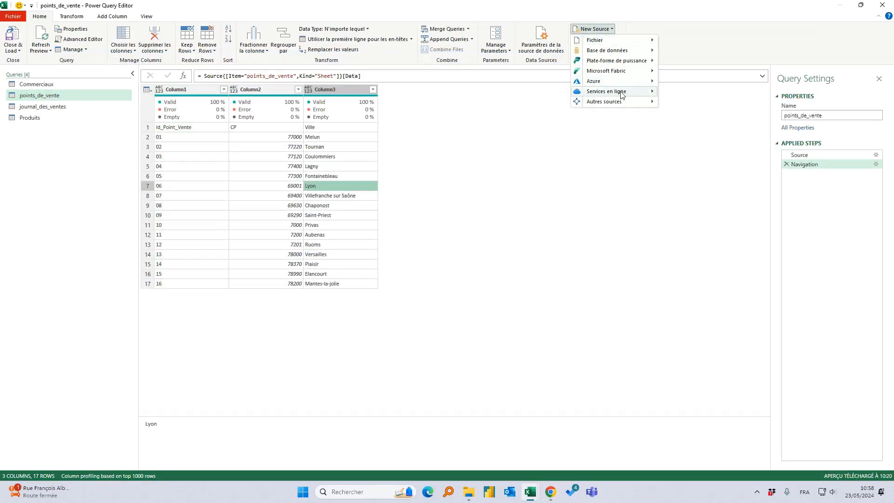
{"action": "mouse_move", "coordinate": [620, 107]}
{"action": "left_click", "coordinate": [689, 106]}
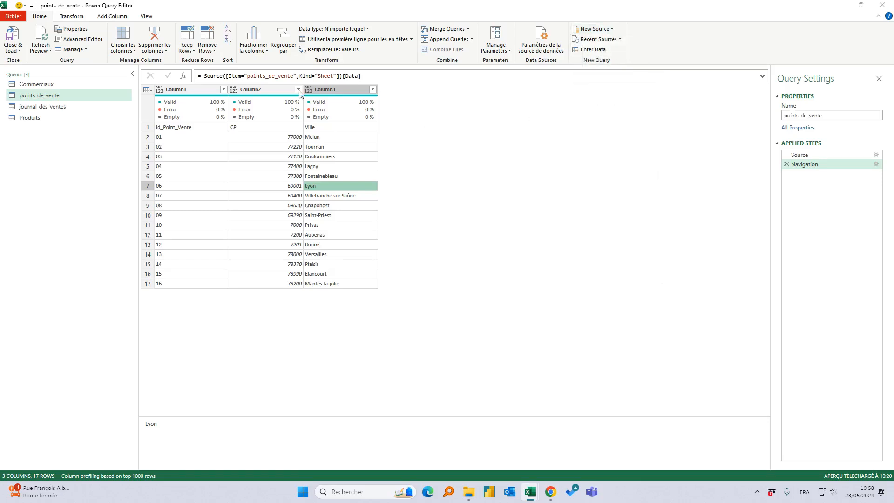
{"action": "key", "text": "ctrl+v"}
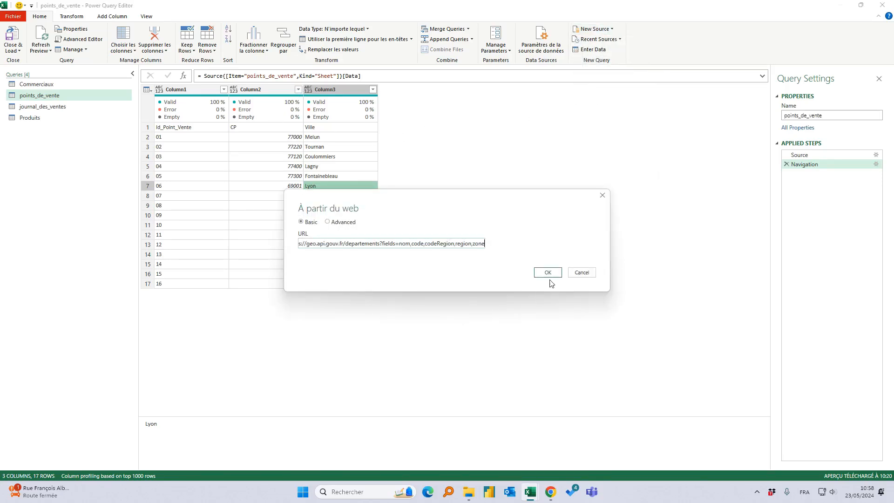
{"action": "left_click", "coordinate": [548, 273]}
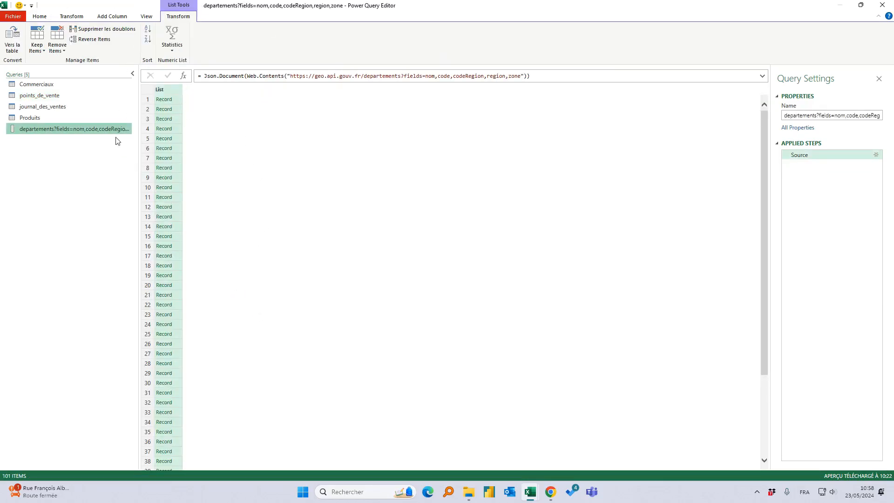
Convert the record list to a table without a delimiter and expand Column1 into all its fields without the column name prefix.
{"action": "left_click", "coordinate": [12, 40]}
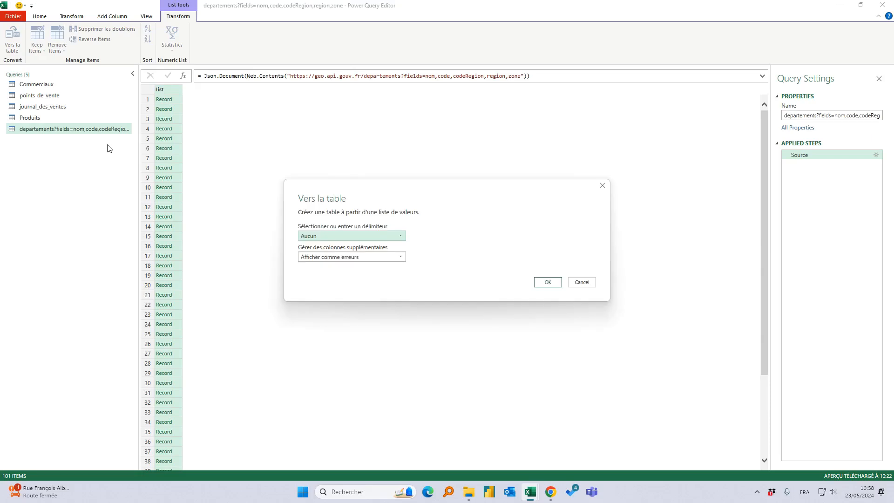
{"action": "left_click", "coordinate": [547, 281]}
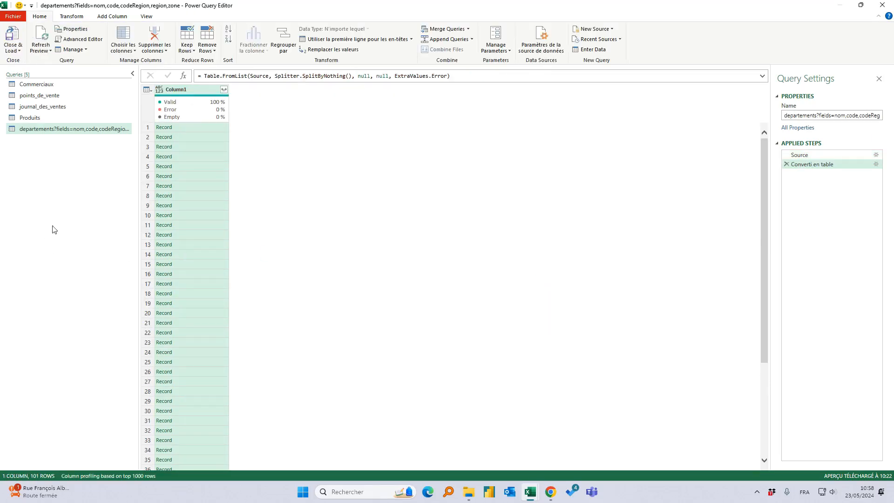
{"action": "left_click", "coordinate": [224, 90]}
{"action": "left_click", "coordinate": [109, 179]}
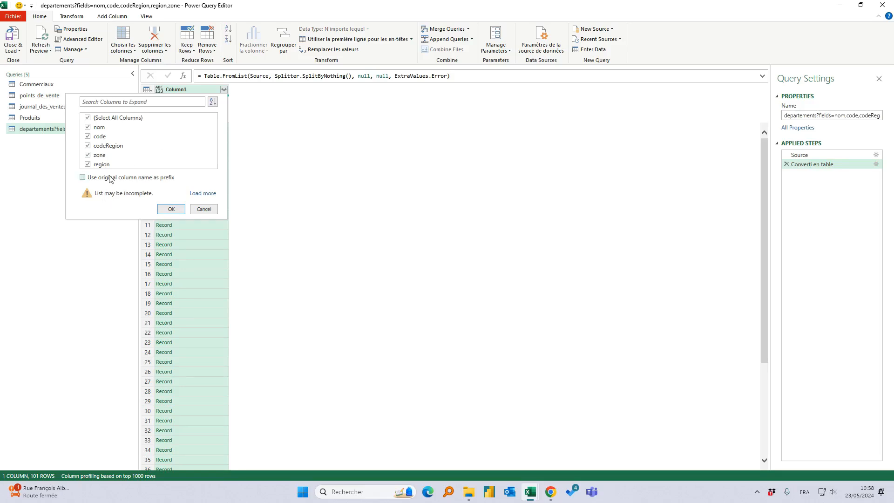
{"action": "left_click", "coordinate": [170, 209]}
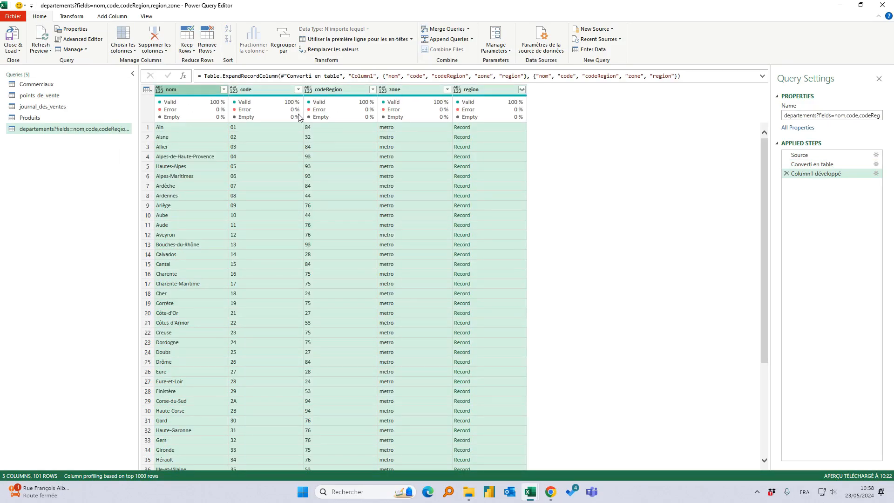
Expand the region column to its nom field only, without the original column name as prefix.
{"action": "left_click", "coordinate": [506, 127]}
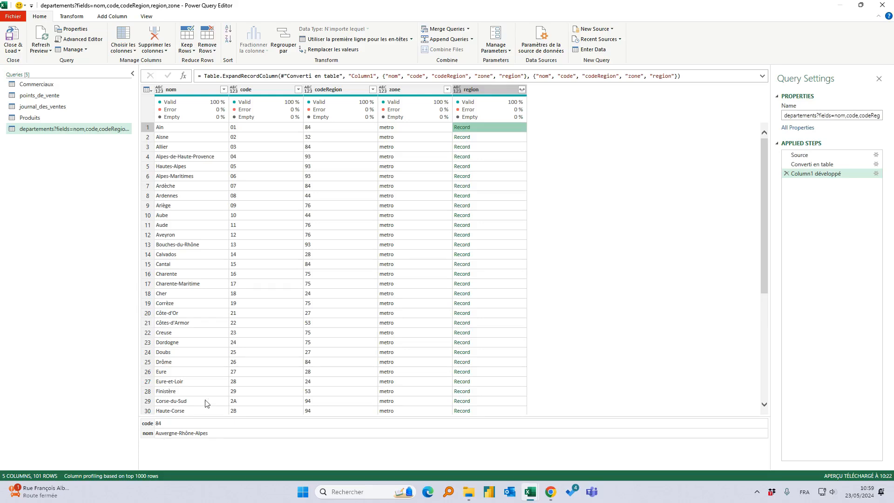
{"action": "left_click", "coordinate": [522, 90]}
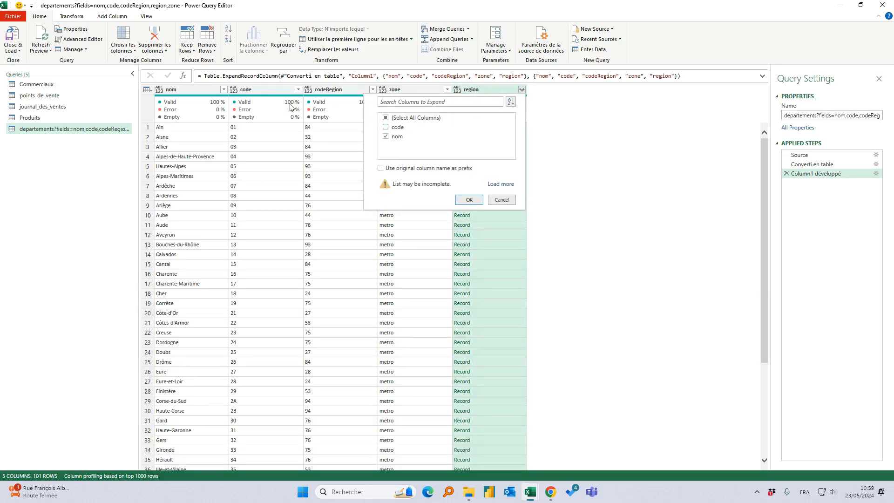
{"action": "left_click", "coordinate": [468, 200]}
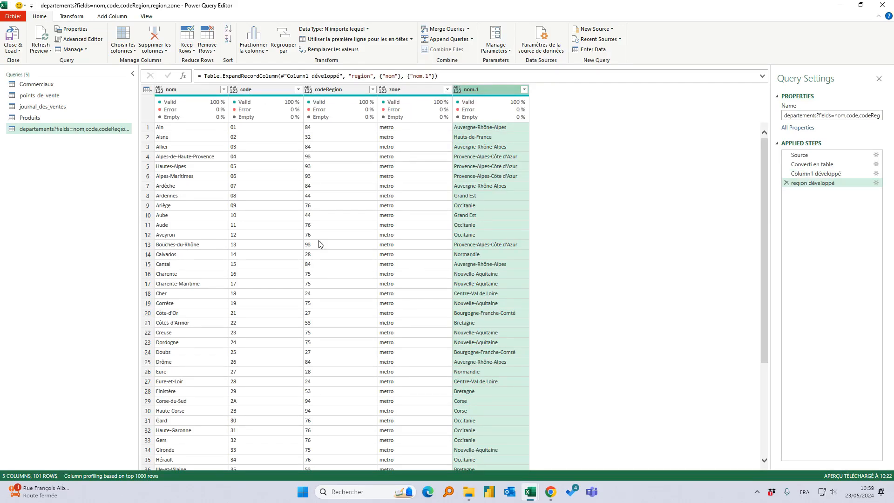
Rename the imported departements query as Départements.
{"action": "left_click", "coordinate": [806, 115]}
{"action": "type", "text": "D"}
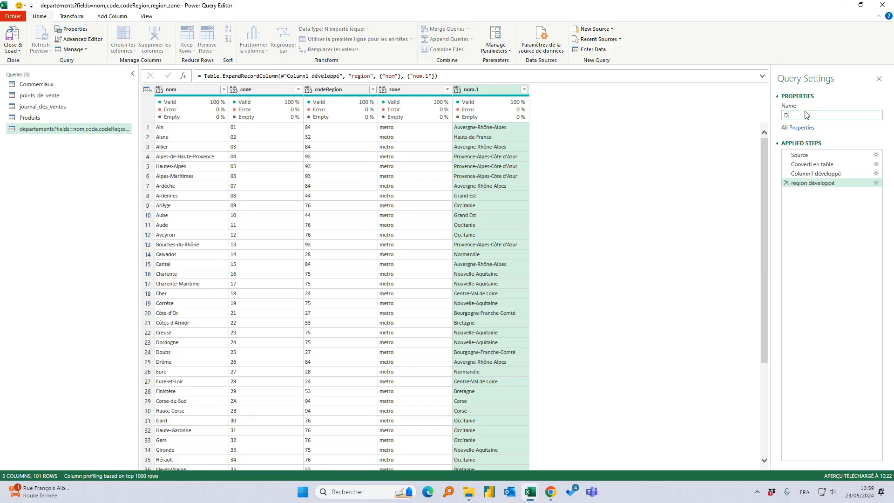
{"action": "type", "text": "épartements"}
{"action": "key", "text": "Return"}
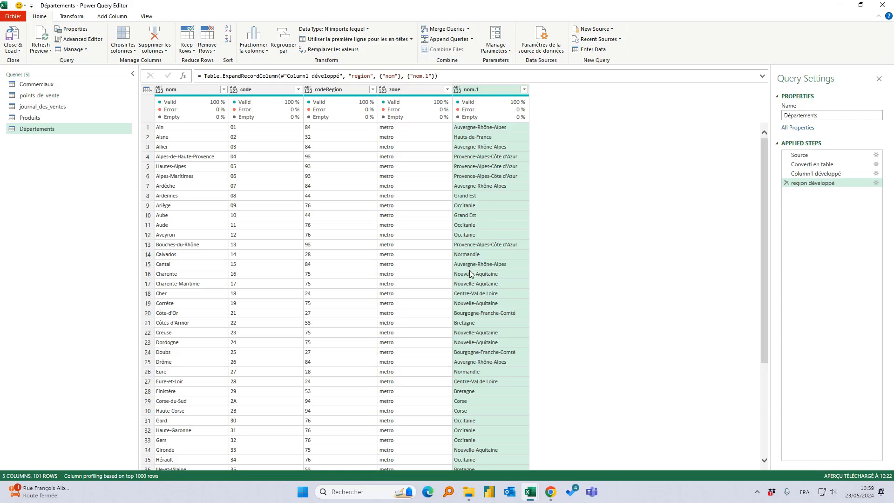
Promote the first row to headers in the Commerciaux and points_de_vente queries.
{"action": "left_click", "coordinate": [53, 85]}
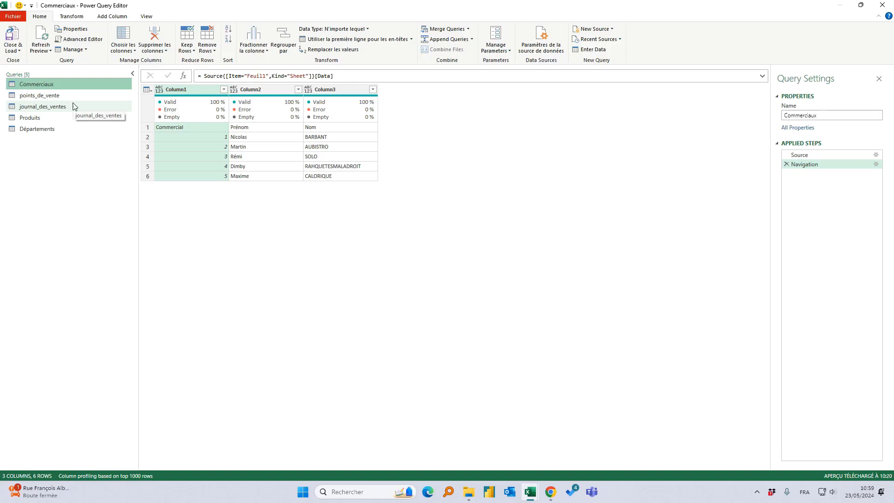
{"action": "left_click", "coordinate": [183, 136]}
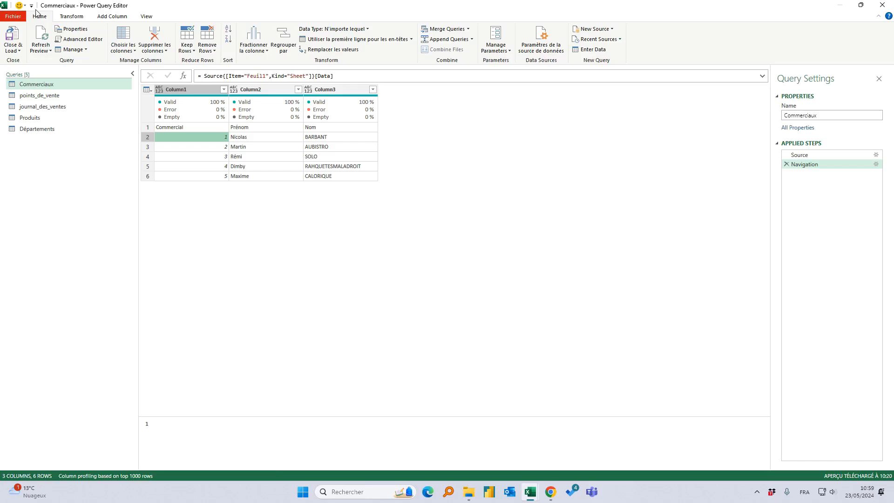
{"action": "left_click", "coordinate": [325, 41]}
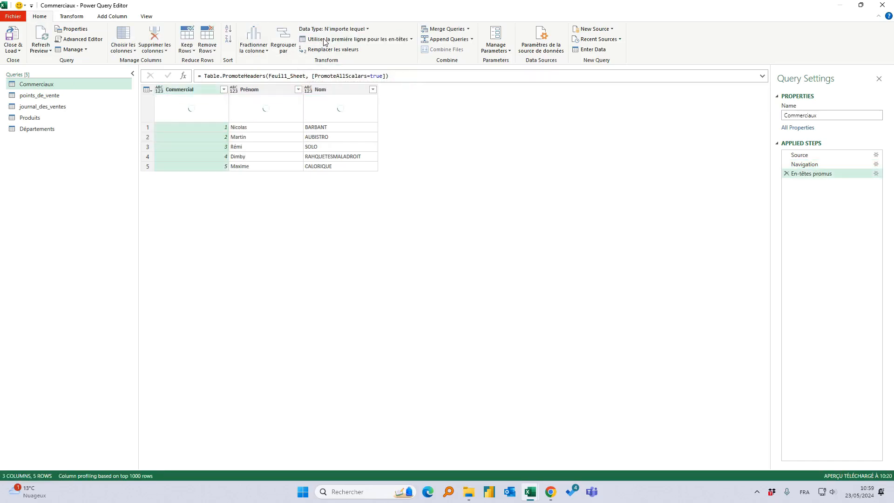
{"action": "left_click", "coordinate": [64, 96]}
{"action": "left_click", "coordinate": [373, 40]}
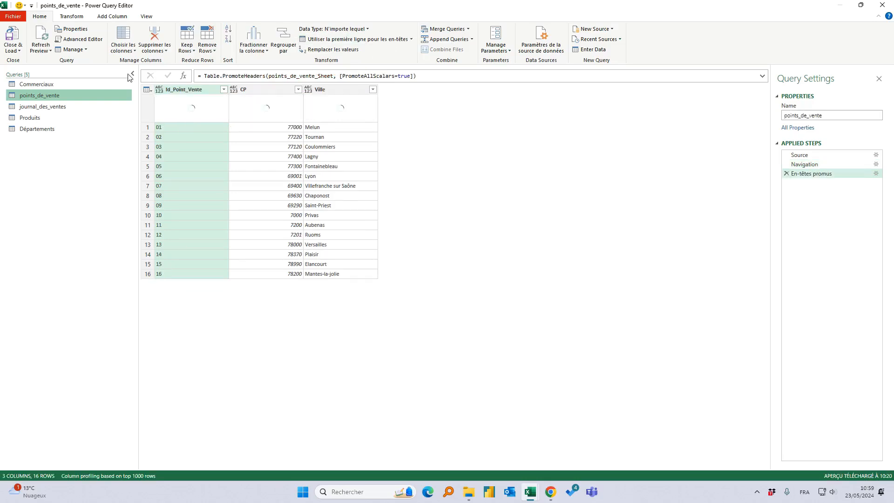
Use the first row as headers in the journal_des_ventes and Produits queries, and check the Départements query's headers.
{"action": "left_click", "coordinate": [59, 108]}
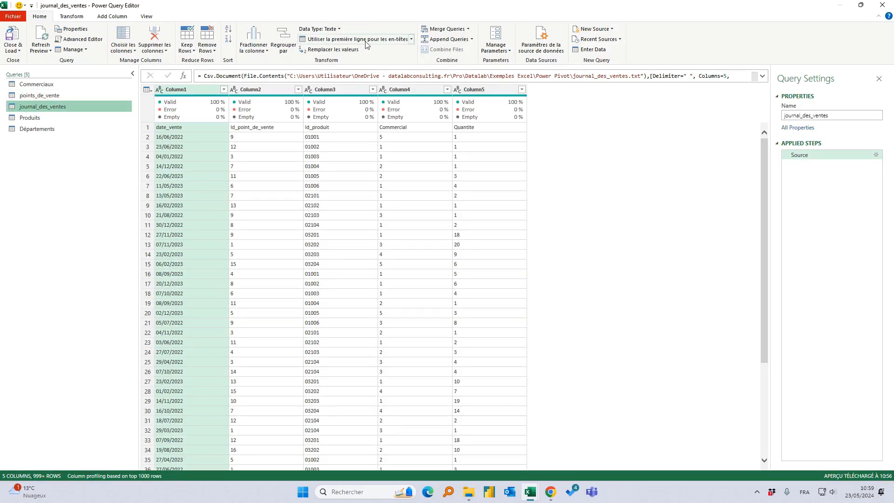
{"action": "left_click", "coordinate": [366, 42]}
{"action": "left_click", "coordinate": [51, 118]}
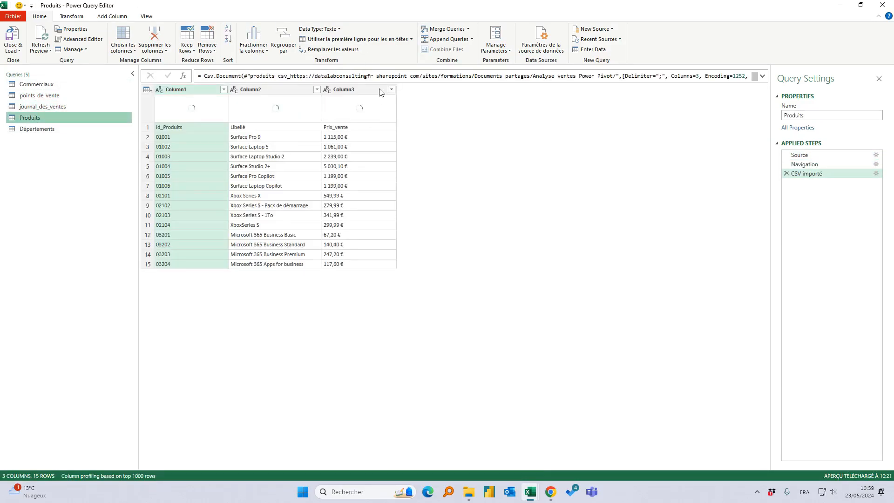
{"action": "left_click", "coordinate": [326, 40]}
{"action": "left_click", "coordinate": [37, 130]}
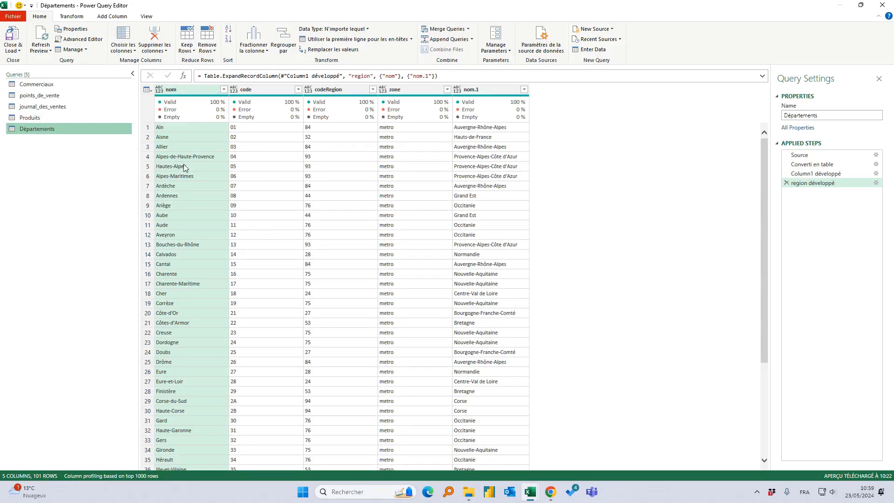
Set the Commercial, Prénom and Nom columns of the Commerciaux query to the Texte data type.
{"action": "left_click", "coordinate": [41, 84]}
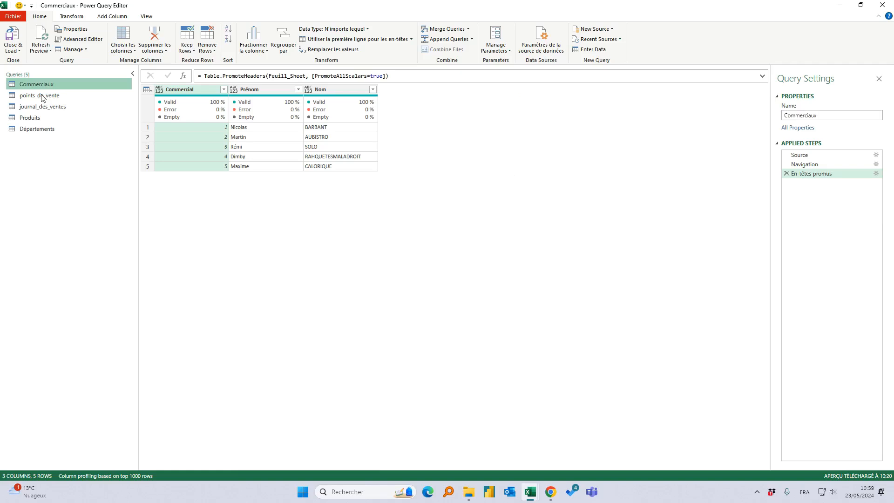
{"action": "left_click", "coordinate": [160, 91]}
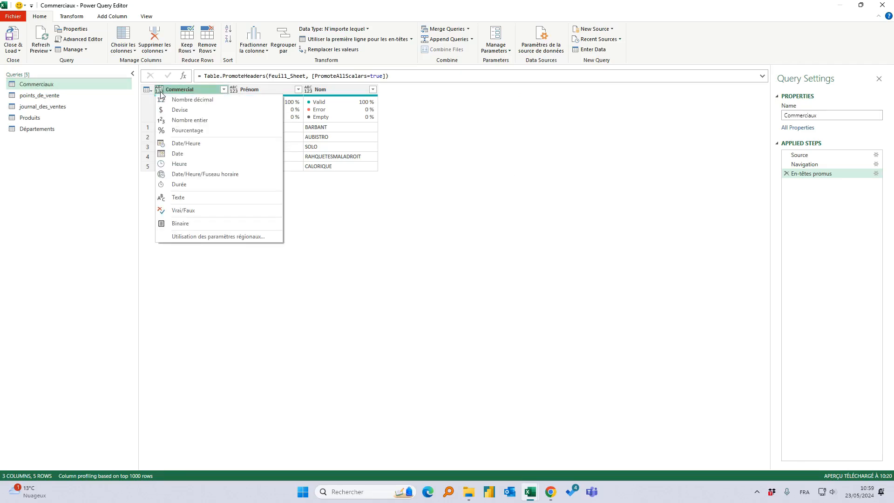
{"action": "left_click", "coordinate": [432, 156]}
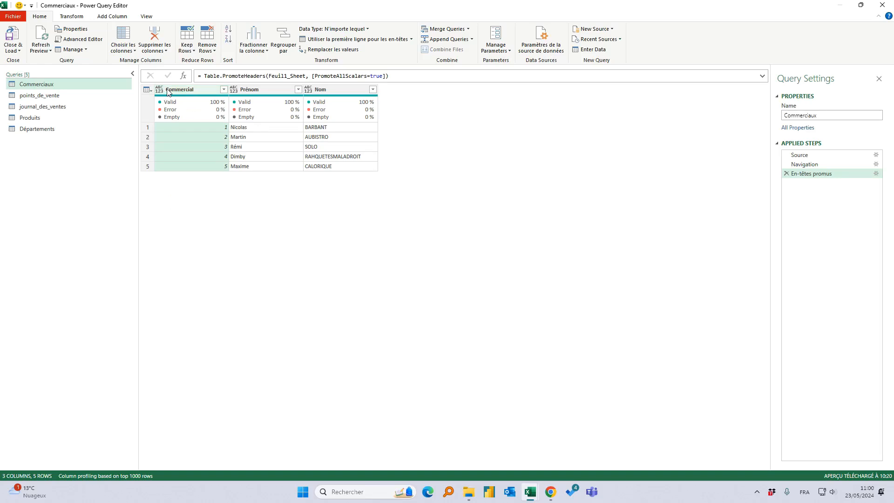
{"action": "left_click", "coordinate": [213, 147]}
{"action": "left_click", "coordinate": [211, 165]}
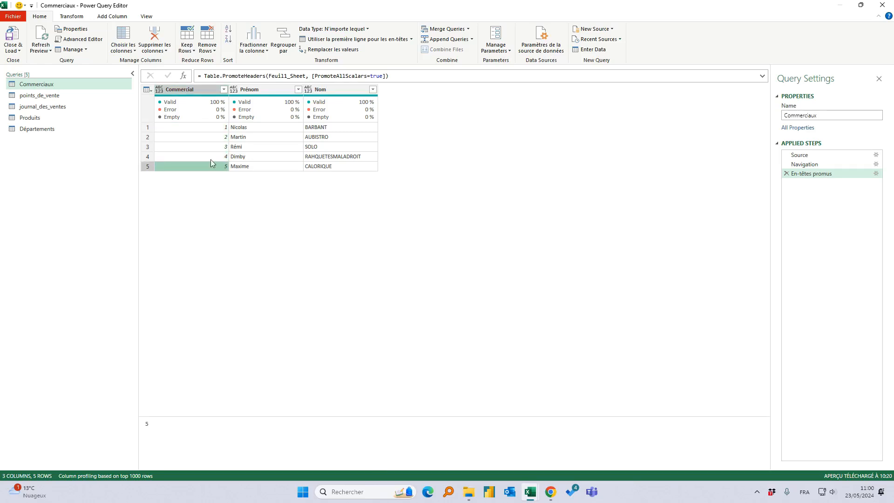
{"action": "left_click", "coordinate": [189, 107]}
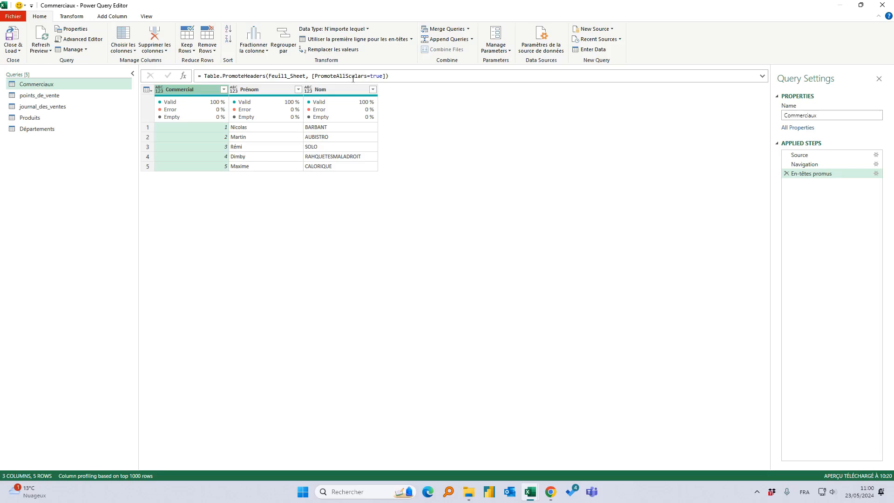
{"action": "left_click", "coordinate": [345, 90], "text": "shift"}
{"action": "left_click", "coordinate": [344, 29]}
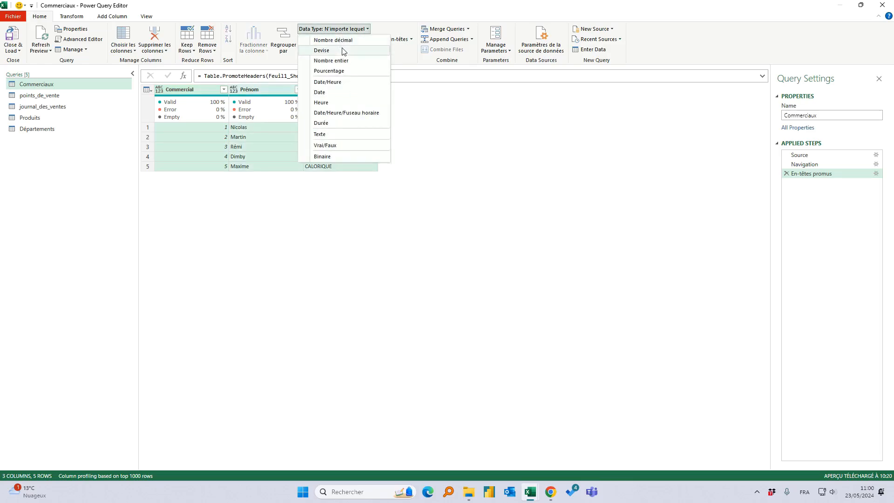
{"action": "left_click", "coordinate": [339, 133]}
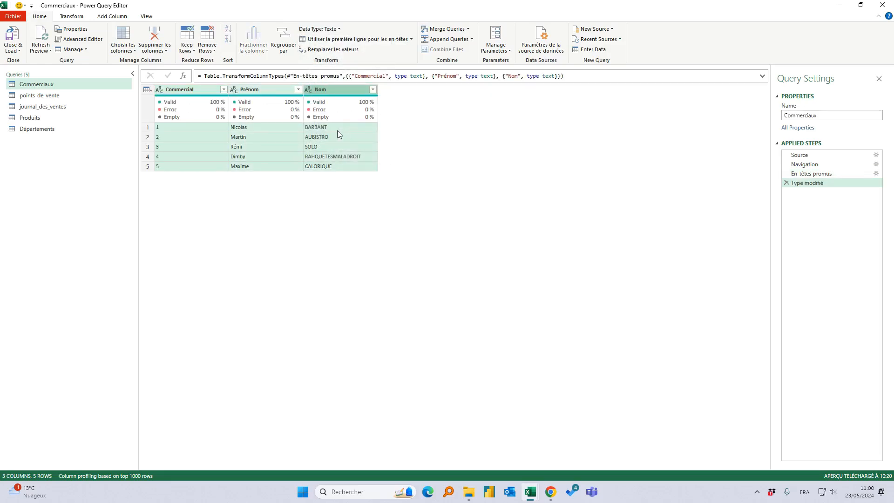
Set all three columns of the points_de_vente query, from Id_Point_Vente to Ville, to the Texte data type.
{"action": "left_click", "coordinate": [42, 95]}
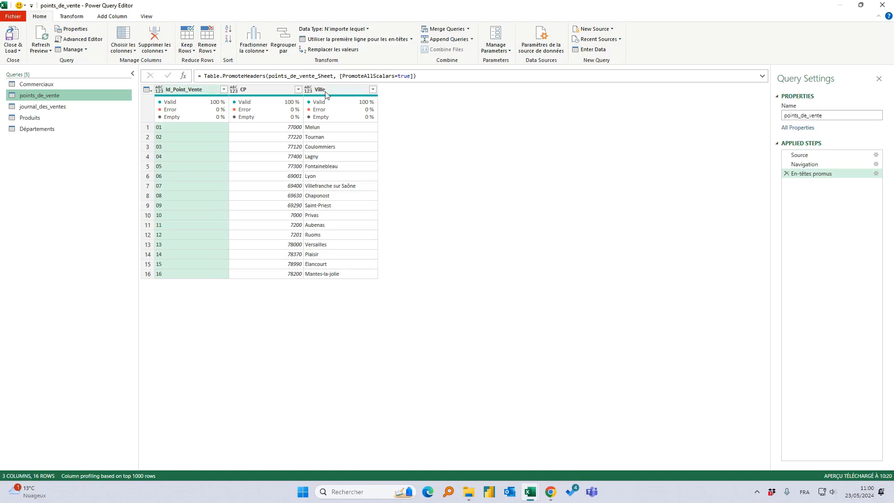
{"action": "left_click", "coordinate": [325, 93], "text": "shift"}
{"action": "left_click", "coordinate": [333, 29]}
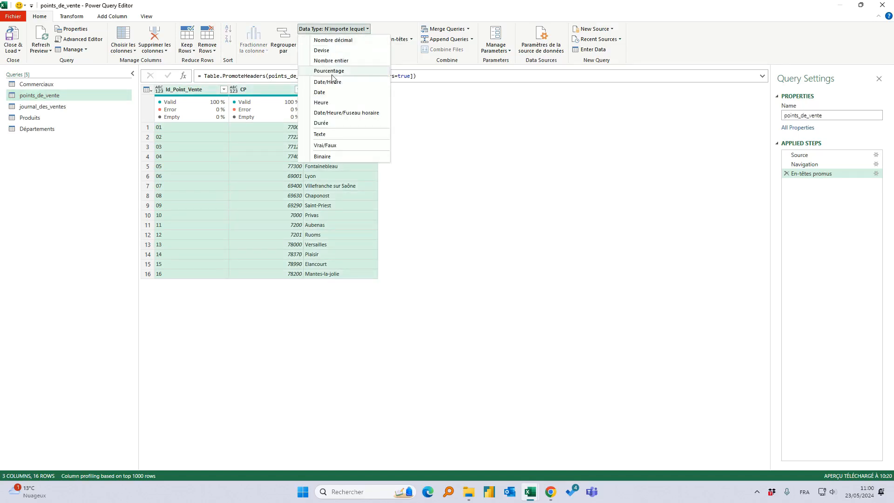
{"action": "left_click", "coordinate": [327, 135]}
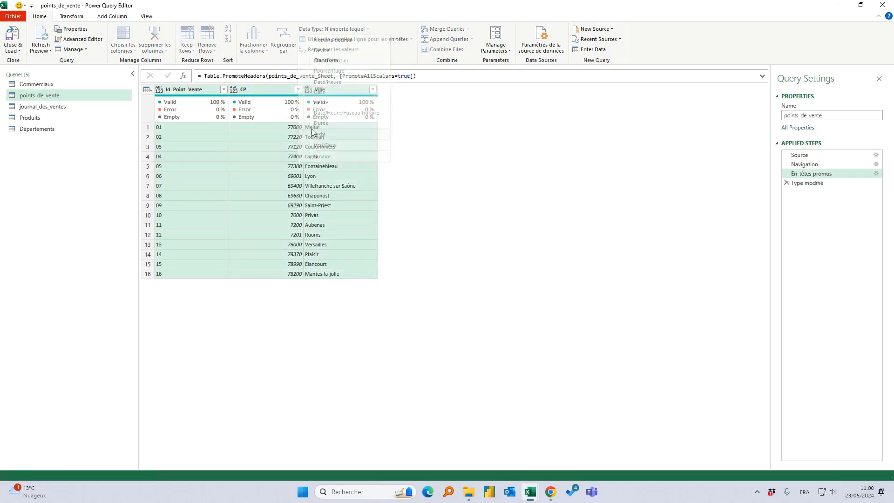
In journal_des_ventes, set the Id_point_de_vente, Id_produit and Commercial columns to the Texte data type.
{"action": "left_click", "coordinate": [42, 107]}
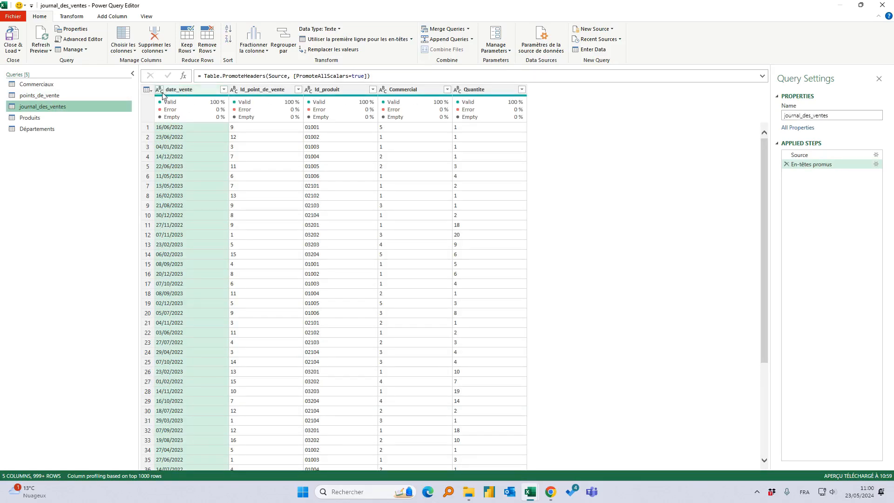
{"action": "left_click", "coordinate": [270, 95]}
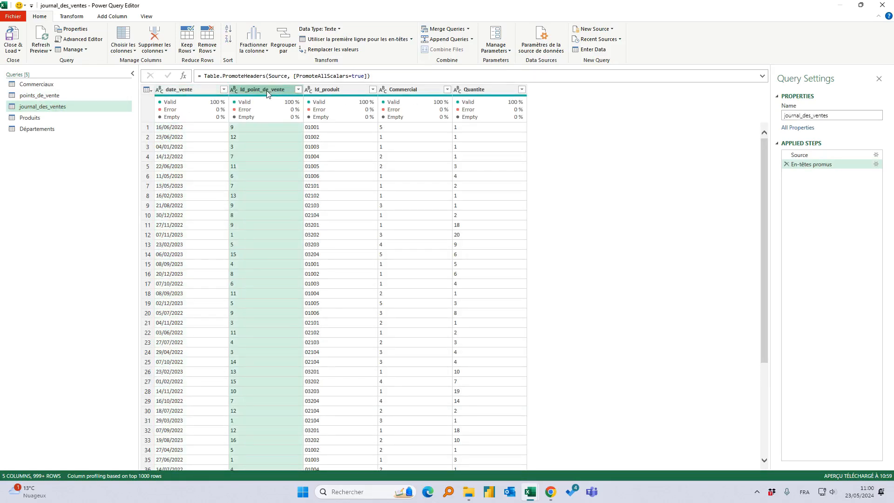
{"action": "mouse_move", "coordinate": [338, 99]}
{"action": "left_click", "coordinate": [403, 89], "text": "shift"}
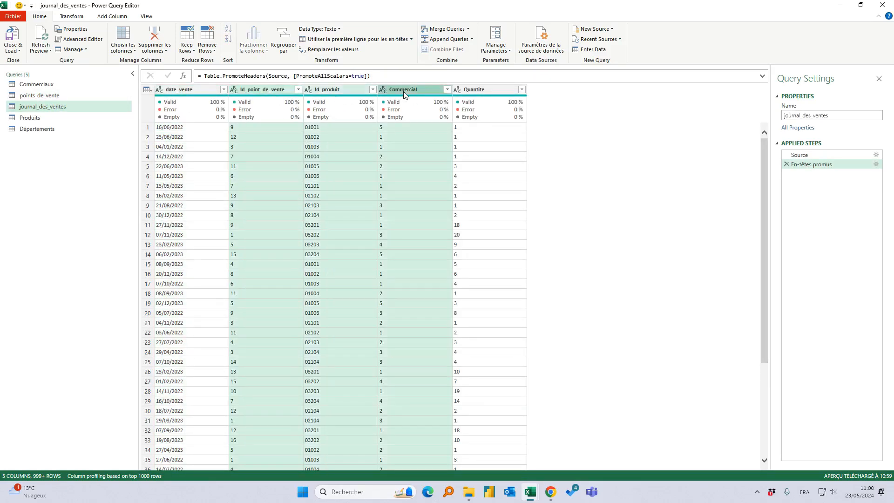
{"action": "left_click", "coordinate": [328, 29]}
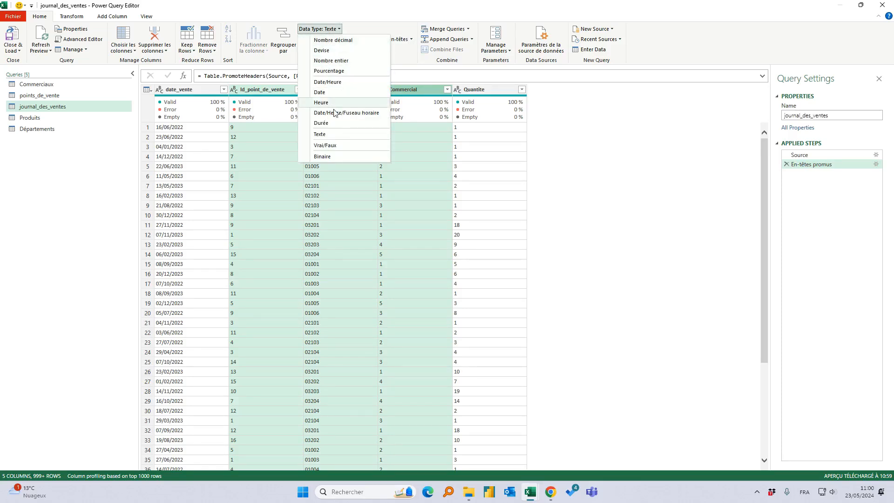
{"action": "left_click", "coordinate": [333, 136]}
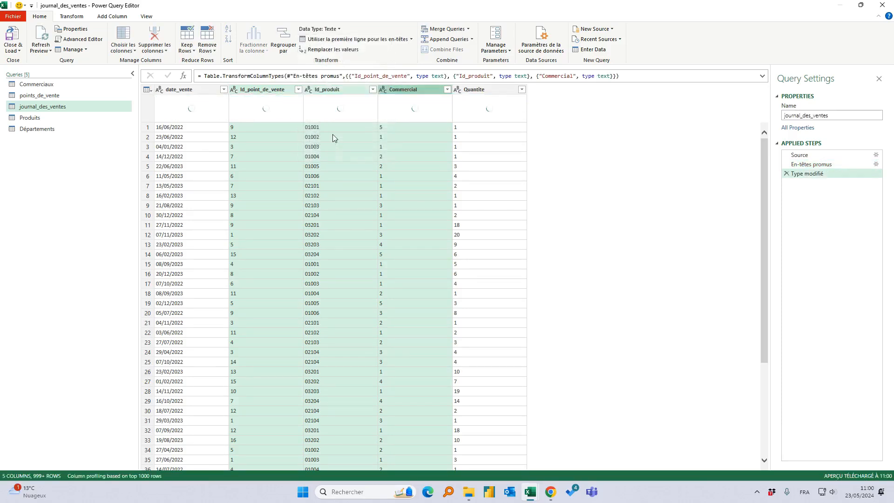
In journal_des_ventes, set Quantite to Nombre entier and date_vente to Date.
{"action": "left_click", "coordinate": [458, 89]}
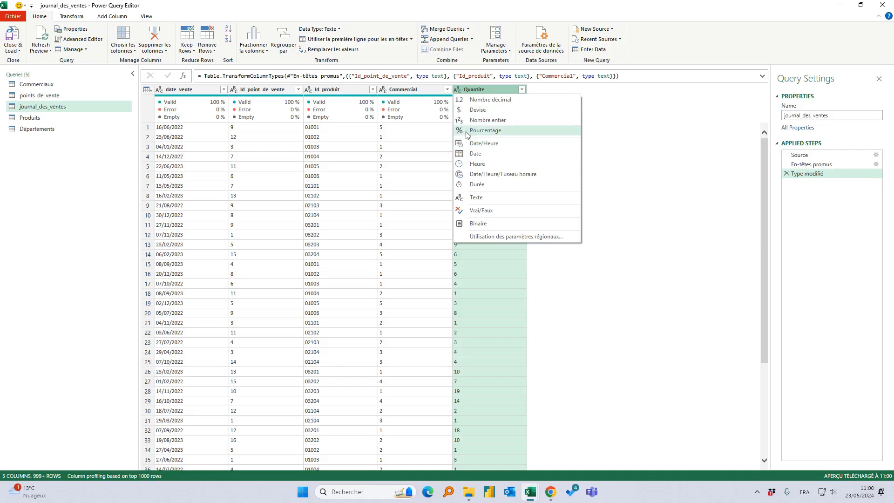
{"action": "left_click", "coordinate": [467, 120]}
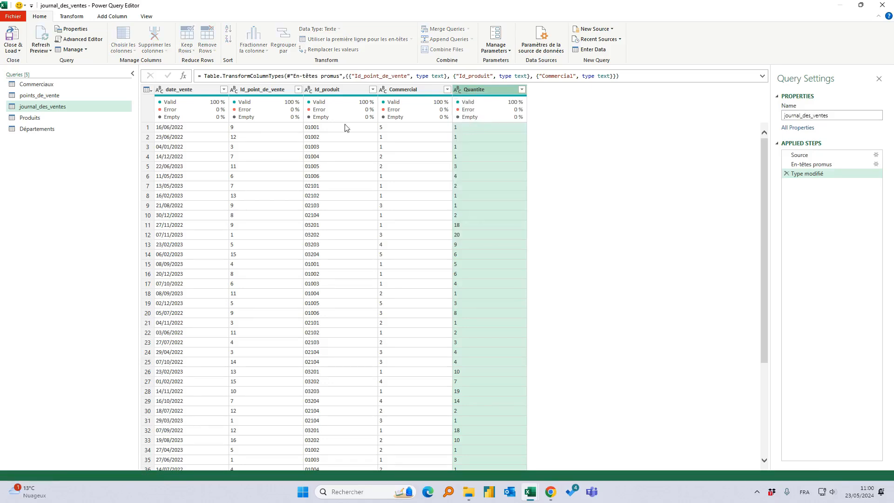
{"action": "left_click", "coordinate": [161, 90]}
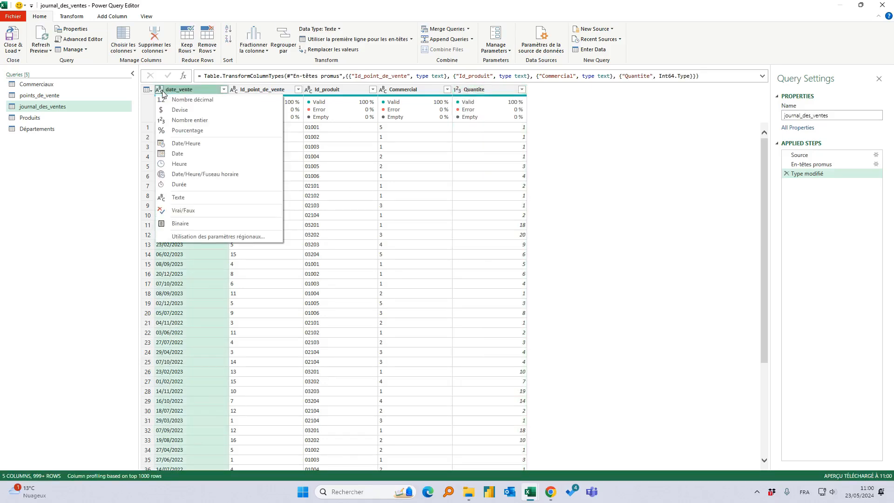
{"action": "left_click", "coordinate": [178, 153]}
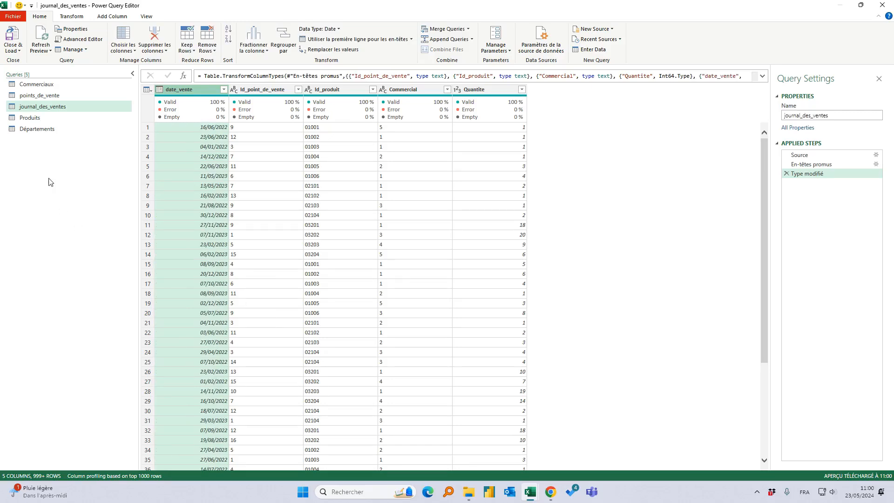
Try to convert the Prix_vente column of the Produits query to the Devise data type.
{"action": "left_click", "coordinate": [30, 118]}
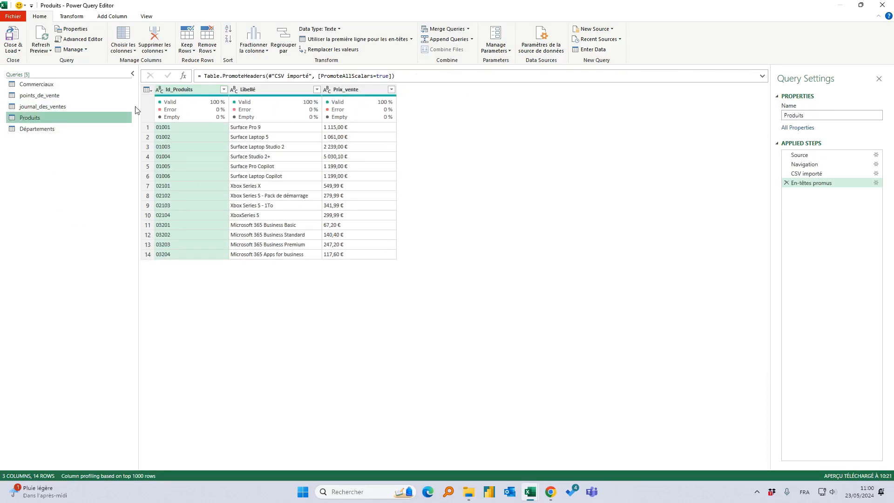
{"action": "left_click", "coordinate": [256, 89]}
{"action": "left_click", "coordinate": [347, 93]}
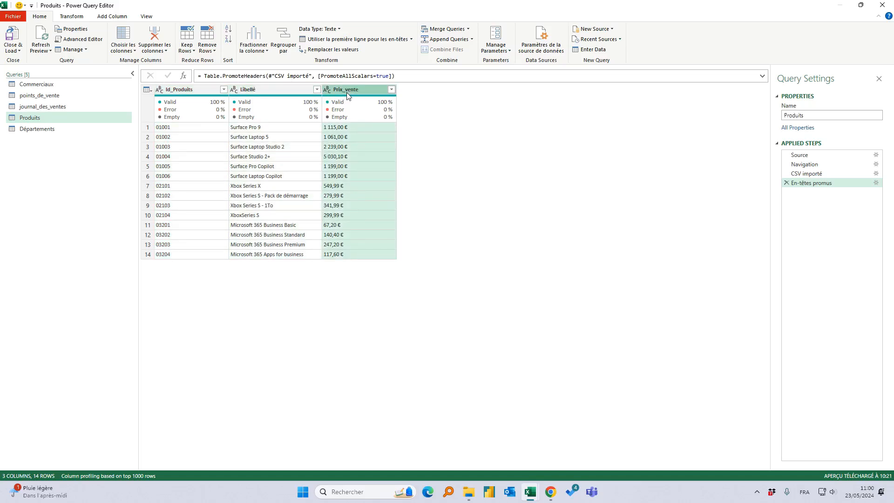
{"action": "left_click", "coordinate": [333, 91]}
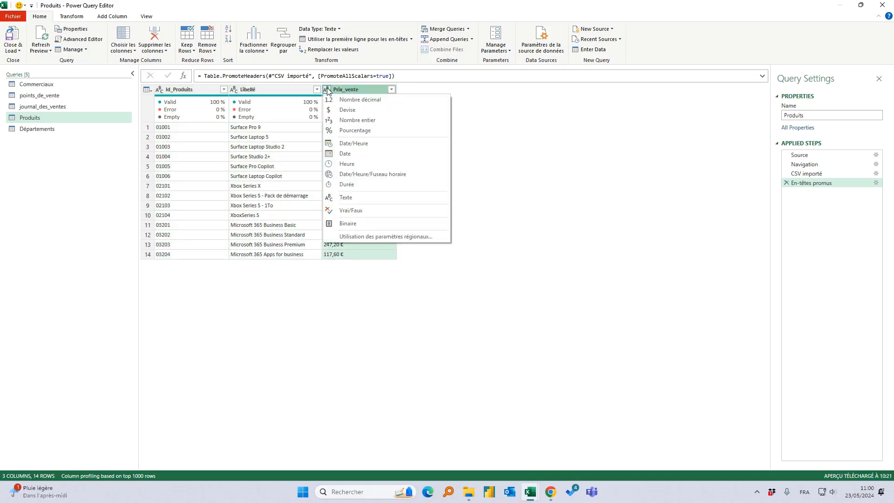
{"action": "left_click", "coordinate": [340, 110]}
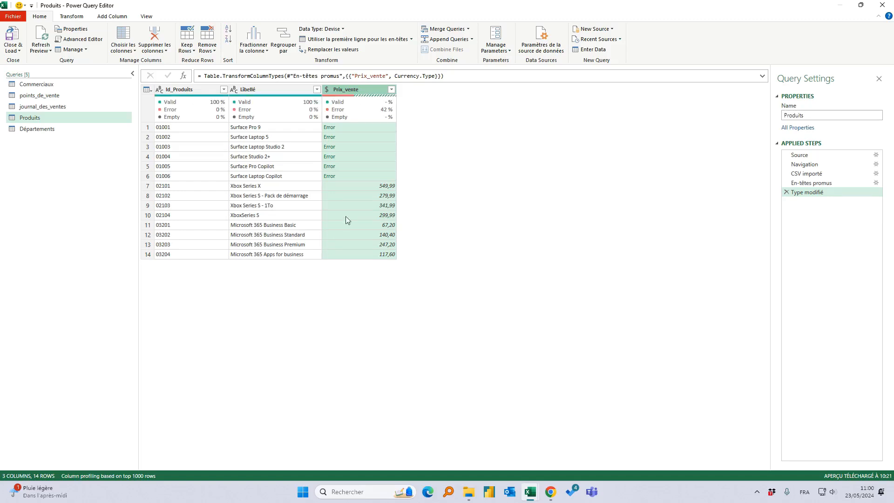
Examine the conversion error details in Prix_vente and remove the Type modifié step from the Produits query.
{"action": "left_click", "coordinate": [359, 164]}
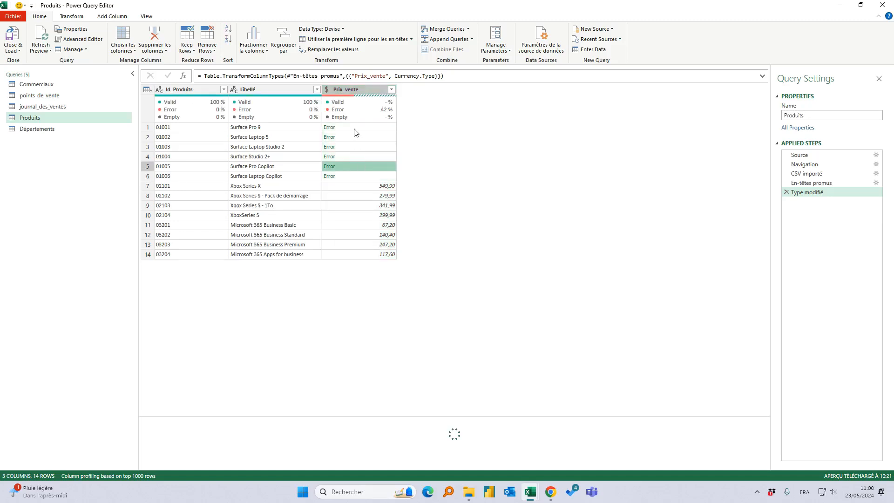
{"action": "left_click", "coordinate": [351, 157]}
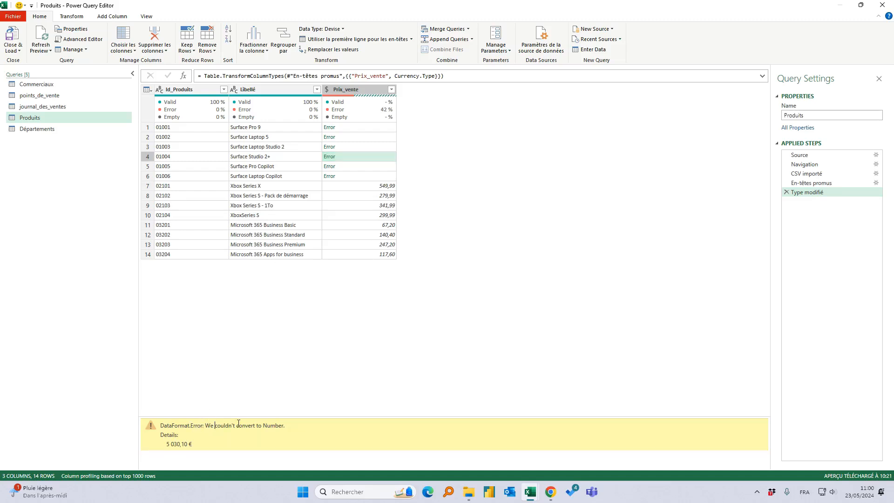
{"action": "left_click_drag", "start_coordinate": [213, 426], "coordinate": [283, 426]}
{"action": "left_click", "coordinate": [267, 425]}
{"action": "left_click", "coordinate": [786, 193]}
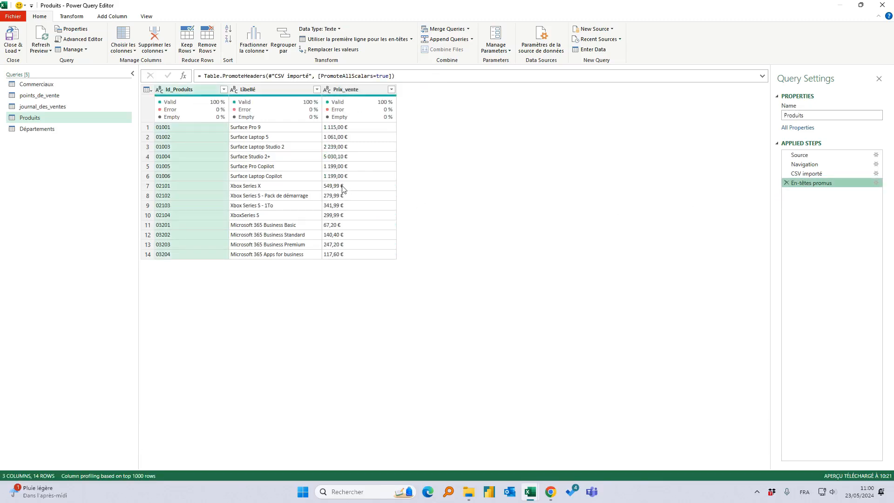
In the Produits query, remove the spaces from the Prix_vente values and set the column's data type to Devise.
{"action": "left_click", "coordinate": [364, 91]}
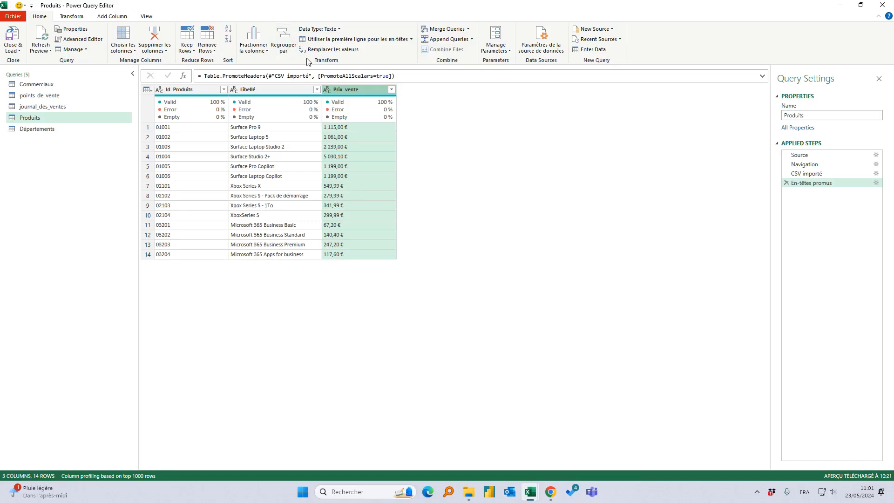
{"action": "left_click", "coordinate": [332, 50]}
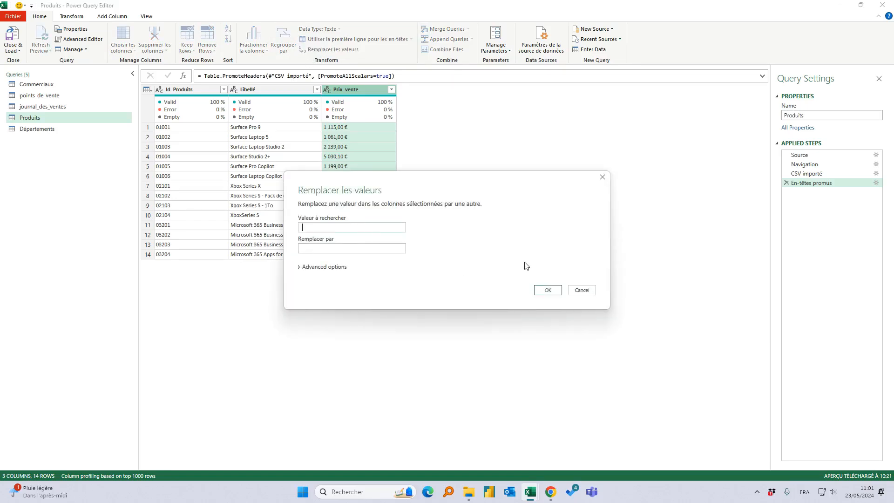
{"action": "left_click", "coordinate": [548, 290]}
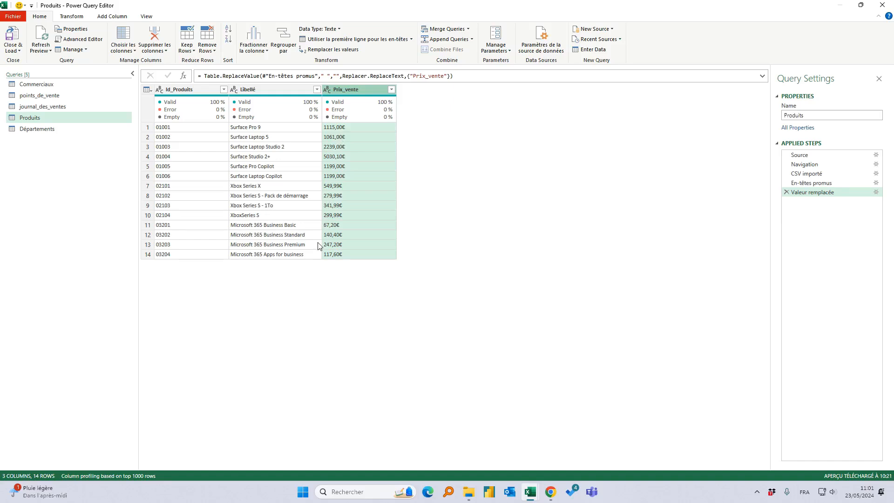
{"action": "left_click", "coordinate": [329, 29]}
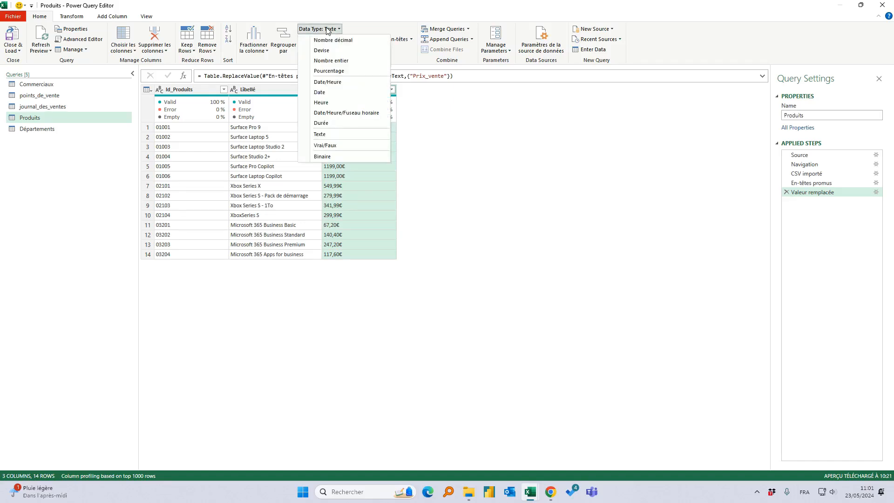
{"action": "left_click", "coordinate": [332, 50]}
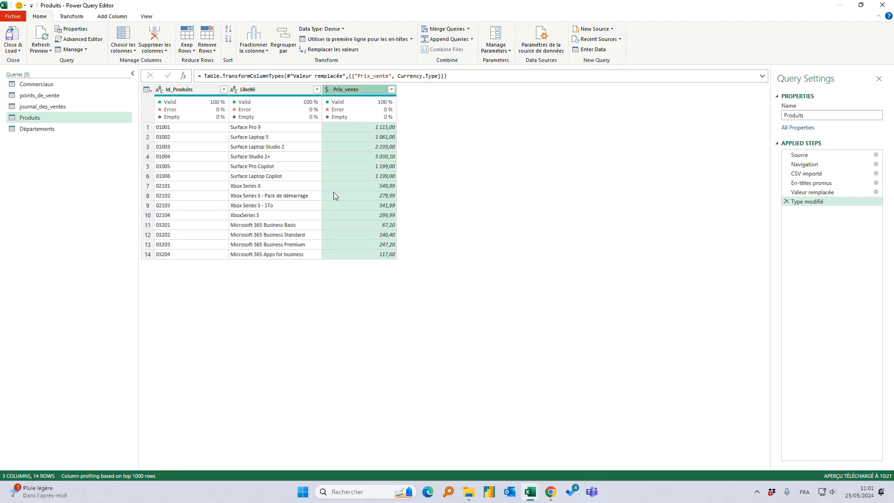
In the Départements query, set all columns from nom through nom.1 to the Texte data type.
{"action": "left_click", "coordinate": [38, 130]}
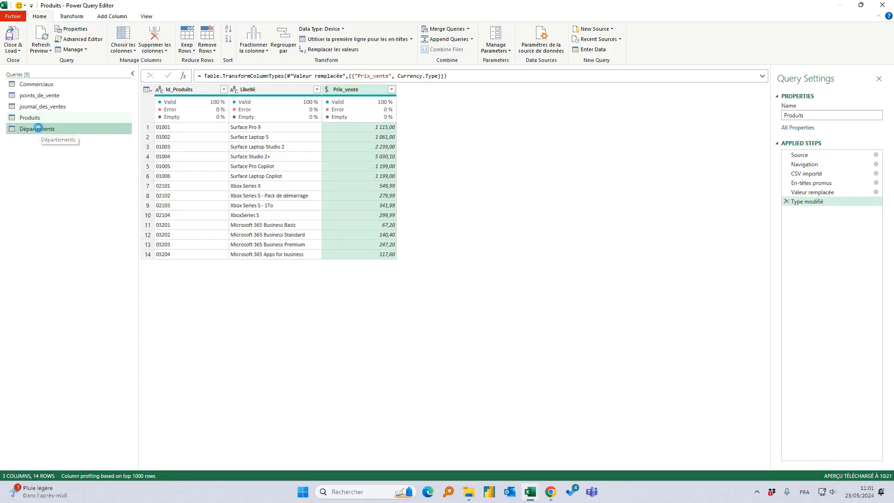
{"action": "left_click", "coordinate": [203, 91]}
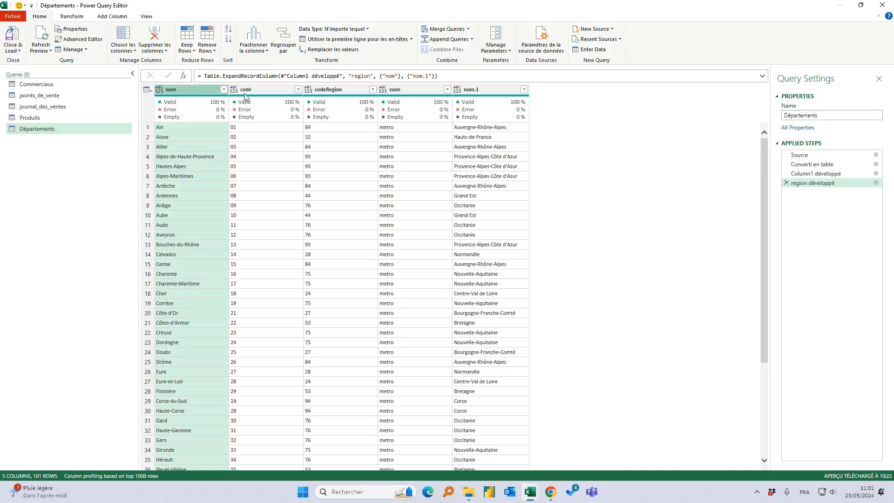
{"action": "left_click", "coordinate": [497, 89], "text": "shift"}
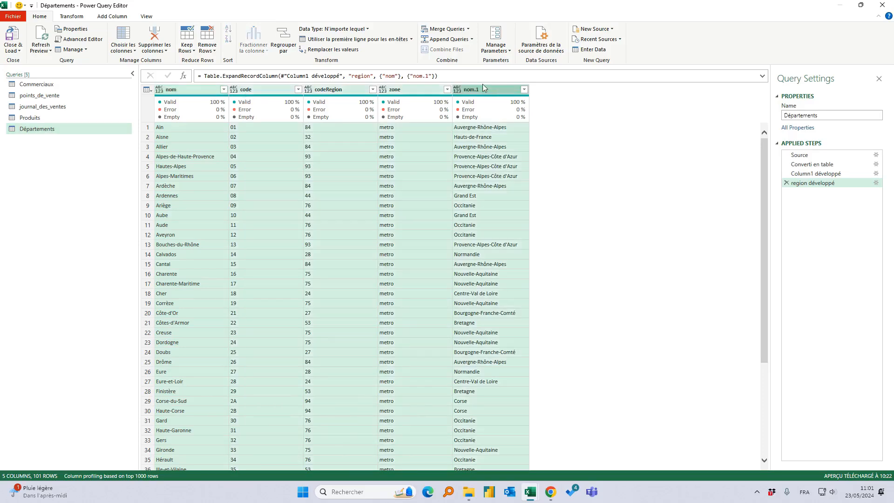
{"action": "left_click", "coordinate": [356, 29]}
{"action": "left_click", "coordinate": [335, 134]}
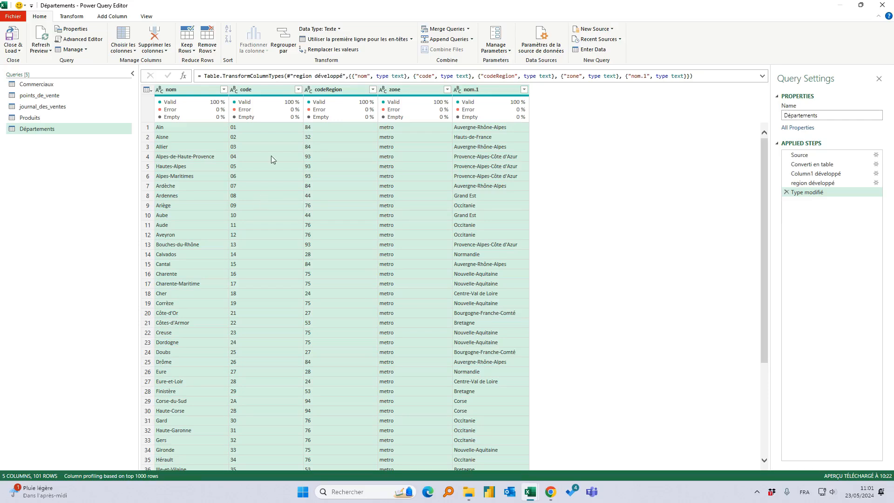
In Départements, rename the nom column as "Nom Département" and the code column as "Code département".
{"action": "double_click", "coordinate": [182, 89]}
{"action": "type", "text": "N"}
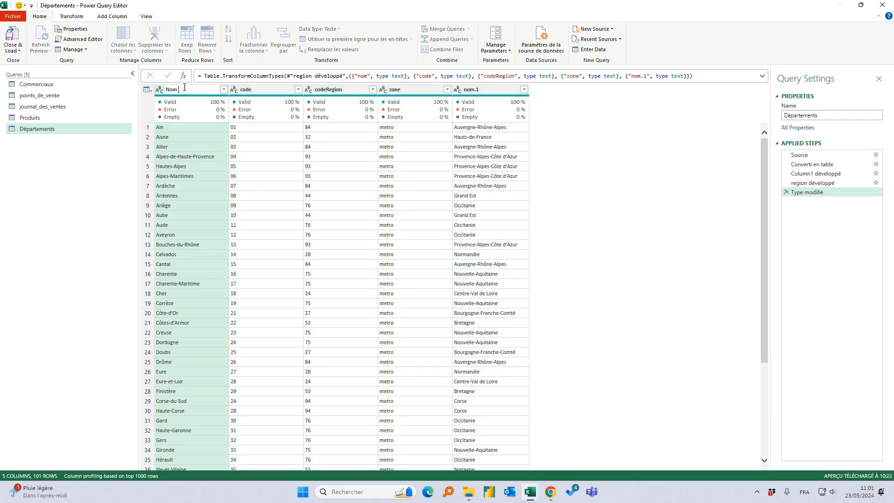
{"action": "type", "text": "om Département"}
{"action": "key", "text": "Return"}
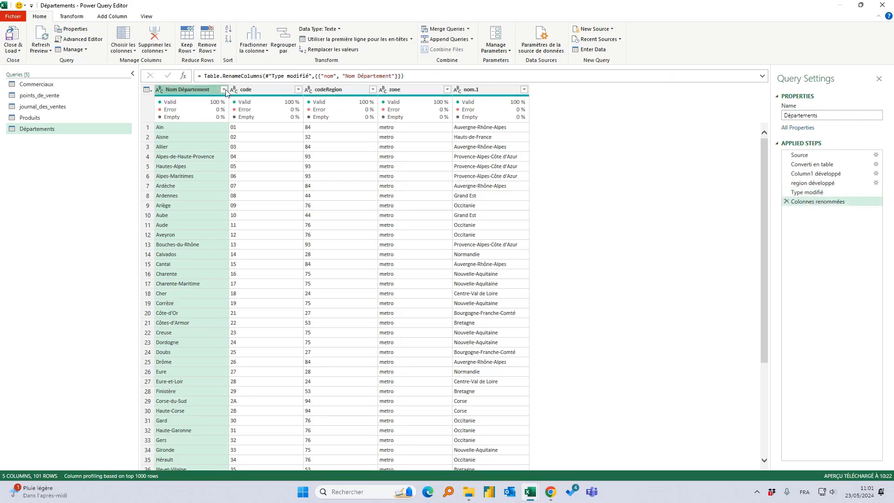
{"action": "double_click", "coordinate": [269, 88]}
{"action": "type", "text": "Code"}
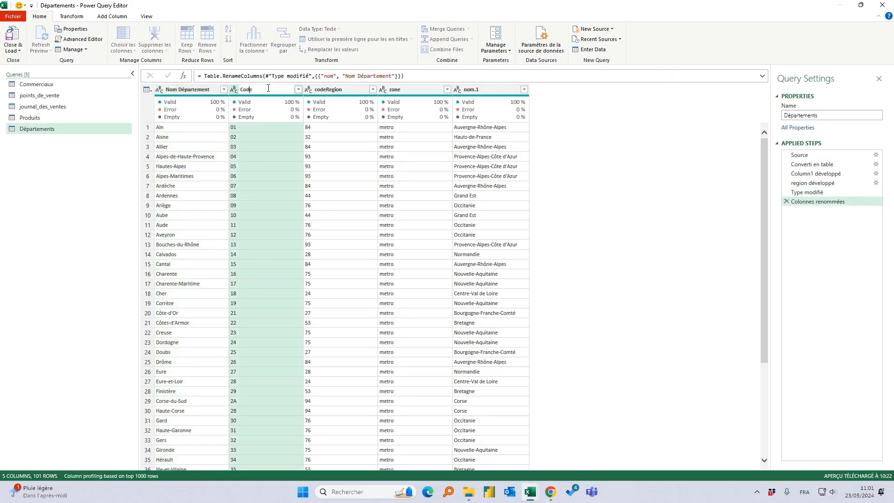
{"action": "type", "text": " département"}
{"action": "key", "text": "Return"}
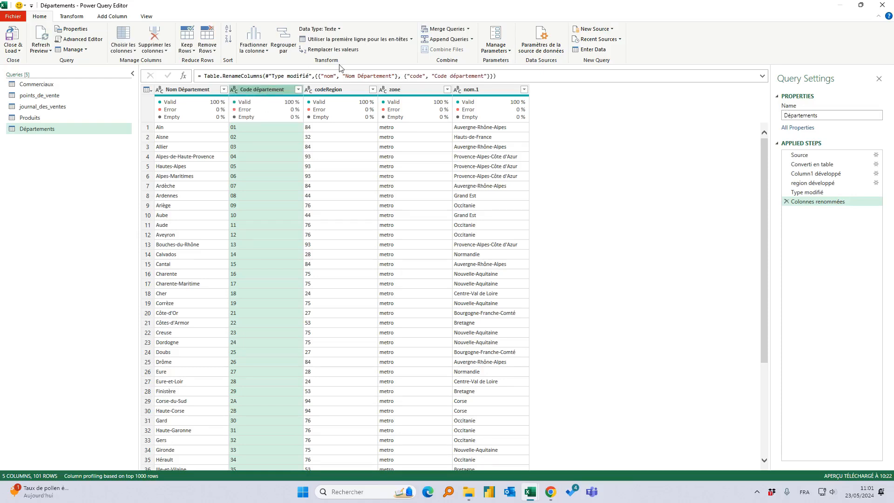
Rename the nom.1 column as "Région" and shorten the "Nom Département" header to "Département".
{"action": "double_click", "coordinate": [473, 88]}
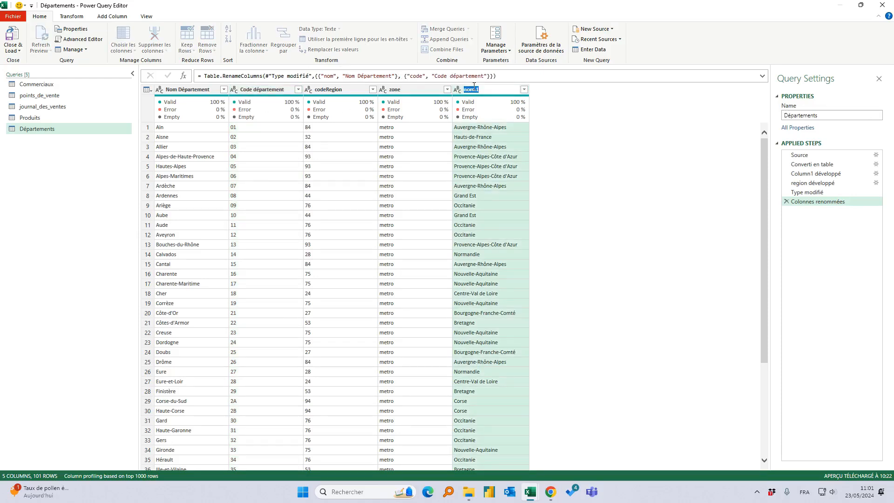
{"action": "type", "text": "Nom"}
{"action": "key", "text": "Return"}
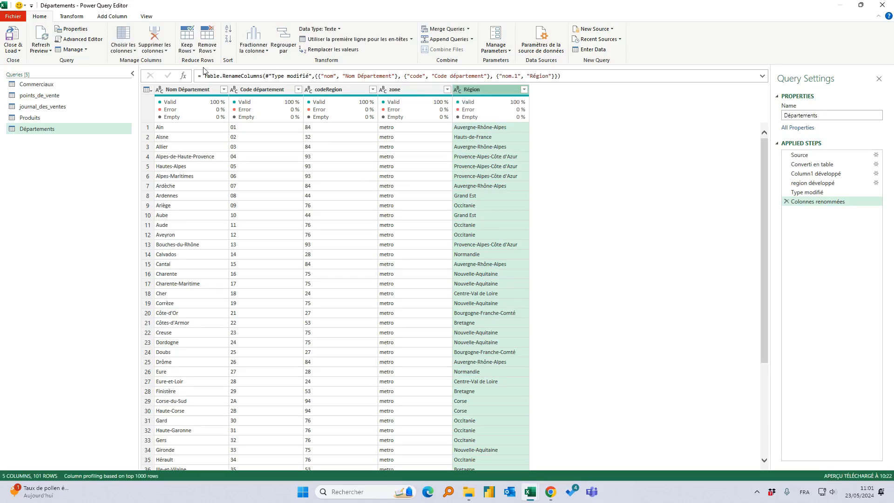
{"action": "double_click", "coordinate": [196, 90]}
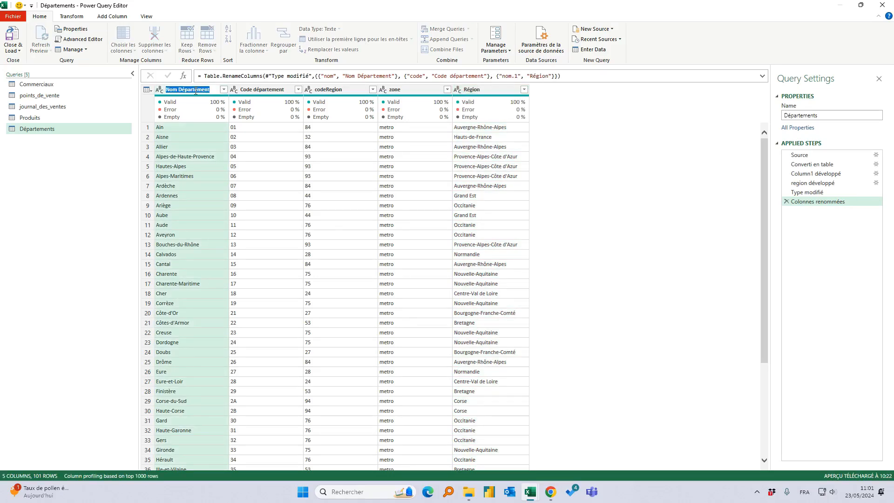
{"action": "type", "text": "Dé"}
{"action": "key", "text": "Return"}
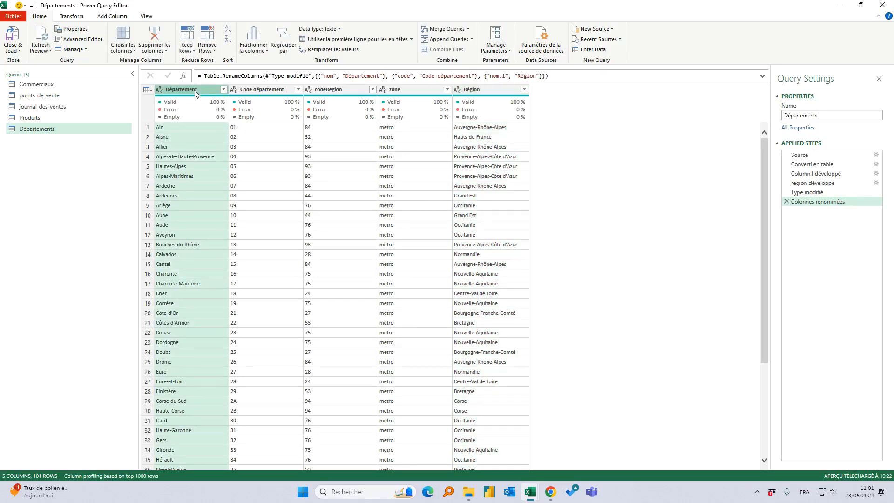
Remove the codeRegion and zone columns from the Départements query.
{"action": "left_click", "coordinate": [345, 89]}
{"action": "left_click", "coordinate": [412, 90], "text": "shift"}
{"action": "right_click", "coordinate": [412, 93]}
{"action": "left_click", "coordinate": [421, 112]}
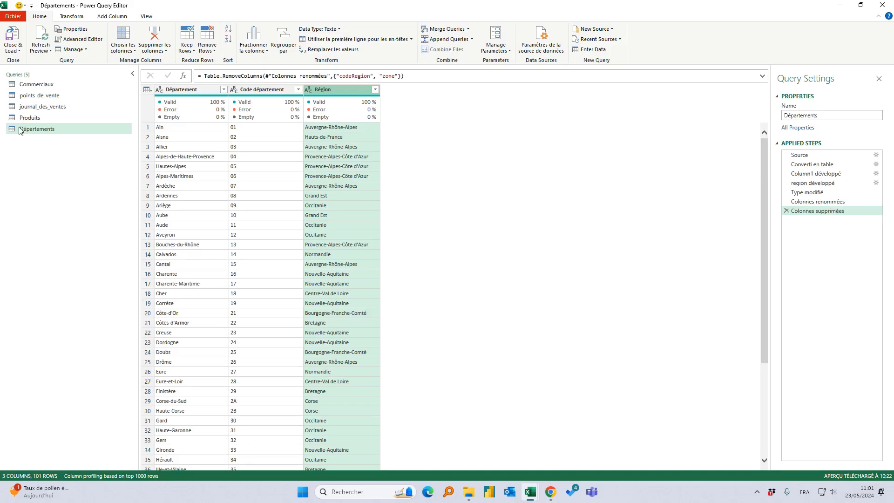
Compare the salesperson and point-of-sale identifier formats in journal_des_ventes with those in the Commerciaux and points_de_vente queries.
{"action": "left_click", "coordinate": [26, 86]}
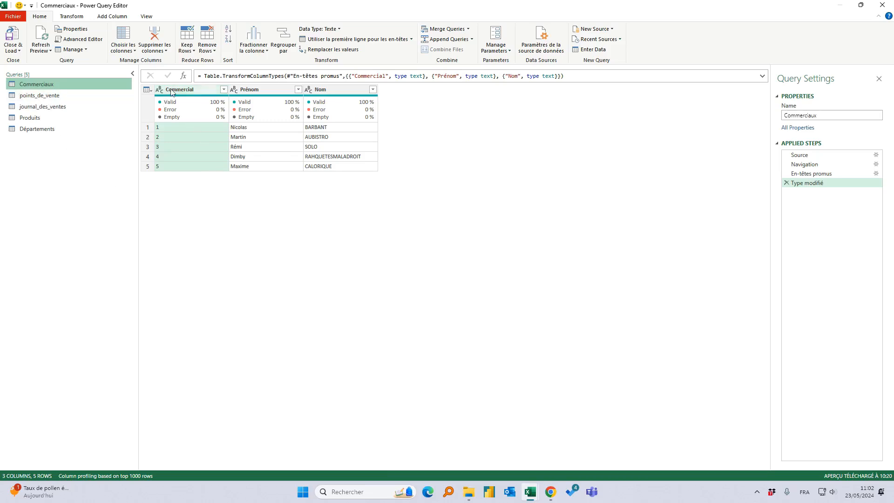
{"action": "left_click", "coordinate": [169, 128]}
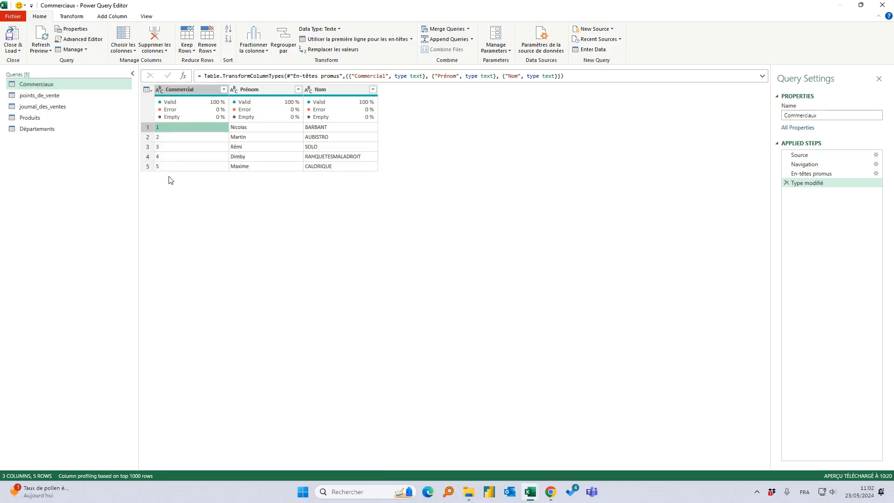
{"action": "left_click", "coordinate": [47, 105]}
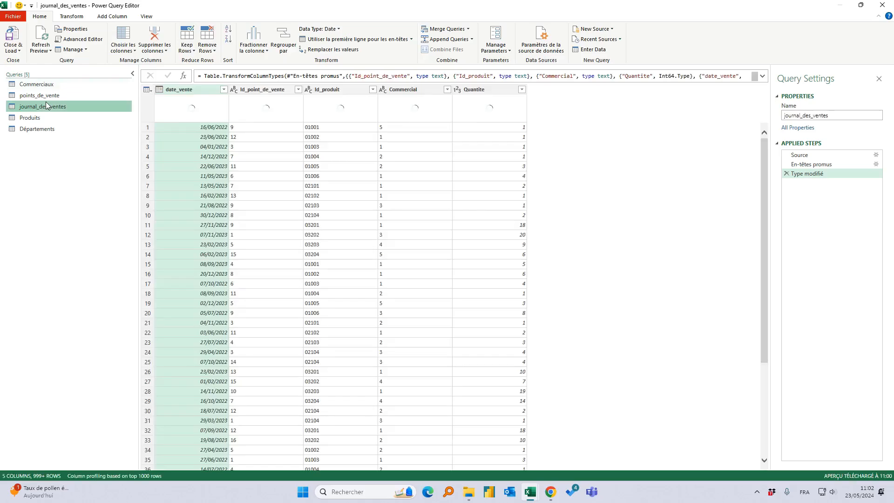
{"action": "left_click", "coordinate": [404, 129]}
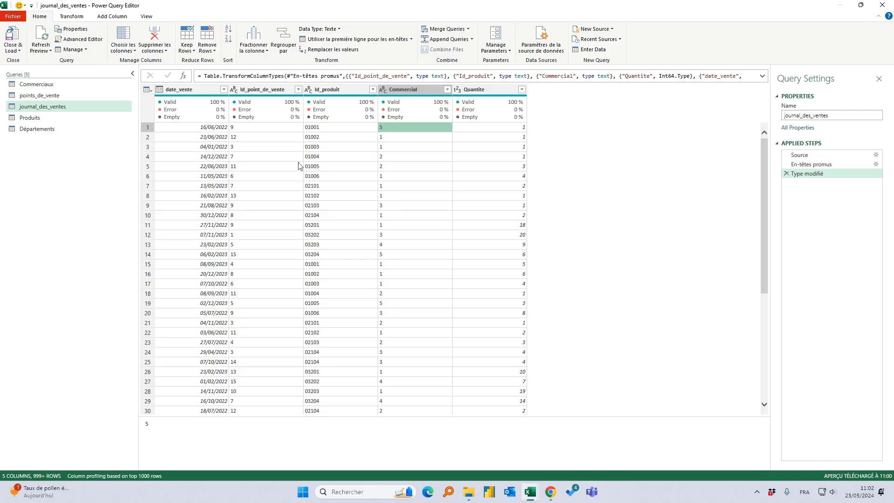
{"action": "left_click", "coordinate": [41, 95]}
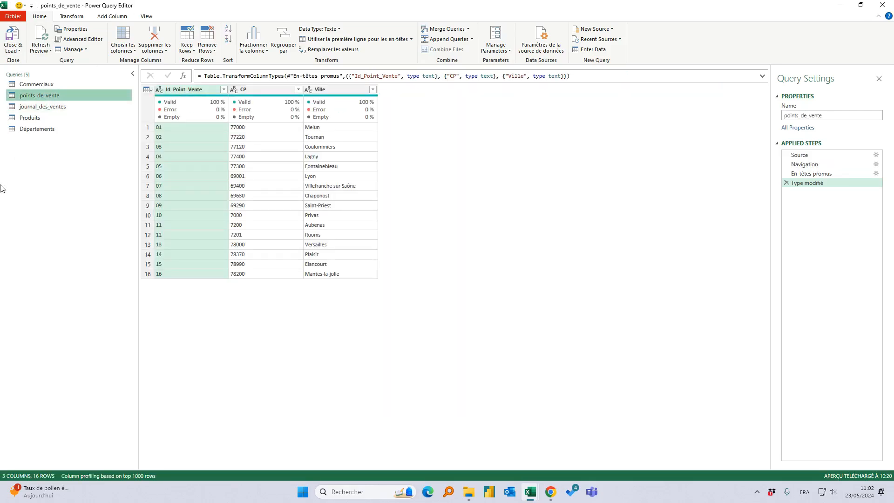
{"action": "left_click", "coordinate": [167, 129]}
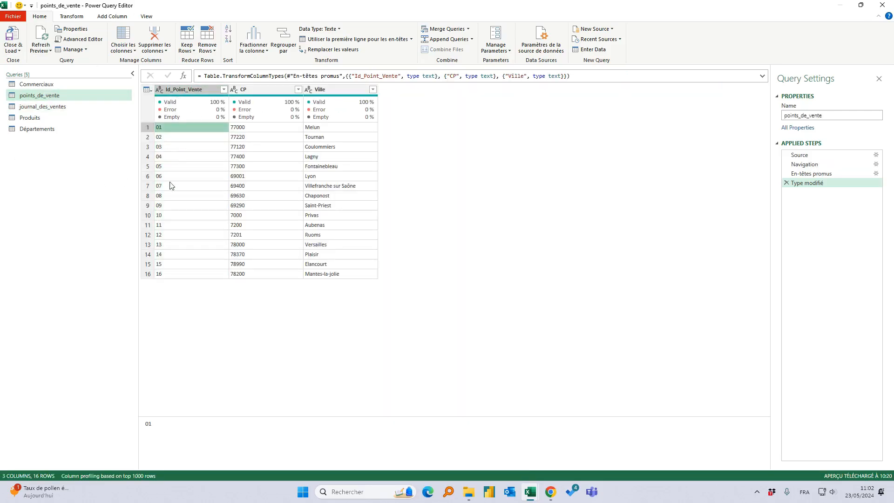
{"action": "left_click", "coordinate": [54, 107]}
{"action": "left_click", "coordinate": [259, 89]}
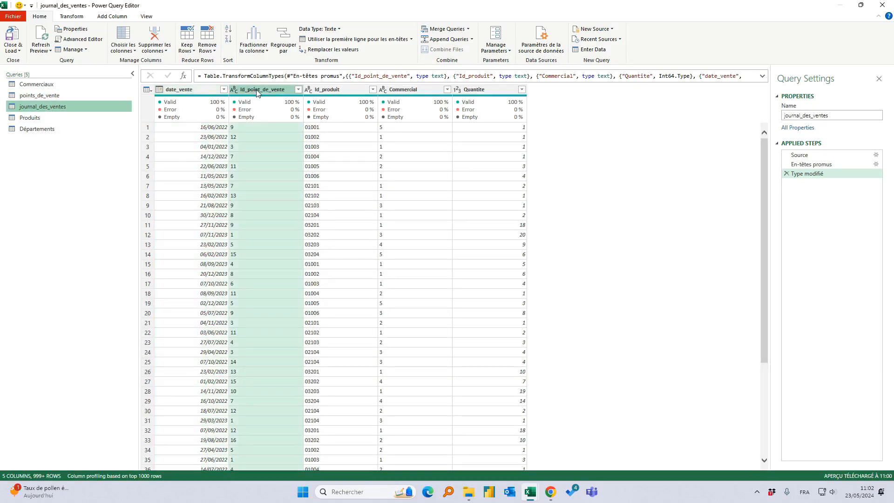
{"action": "left_click", "coordinate": [239, 235]}
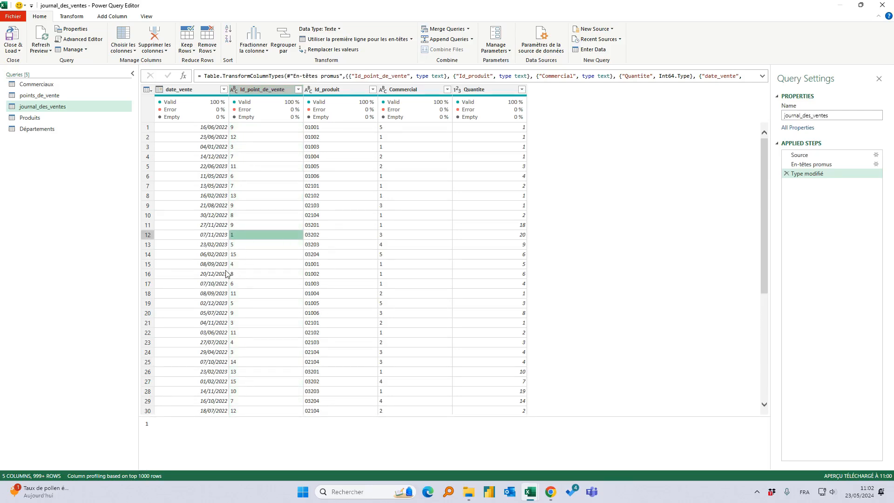
Add the prefix 00 to every value in the Id_point_de_vente column of journal_des_ventes.
{"action": "left_click", "coordinate": [261, 89]}
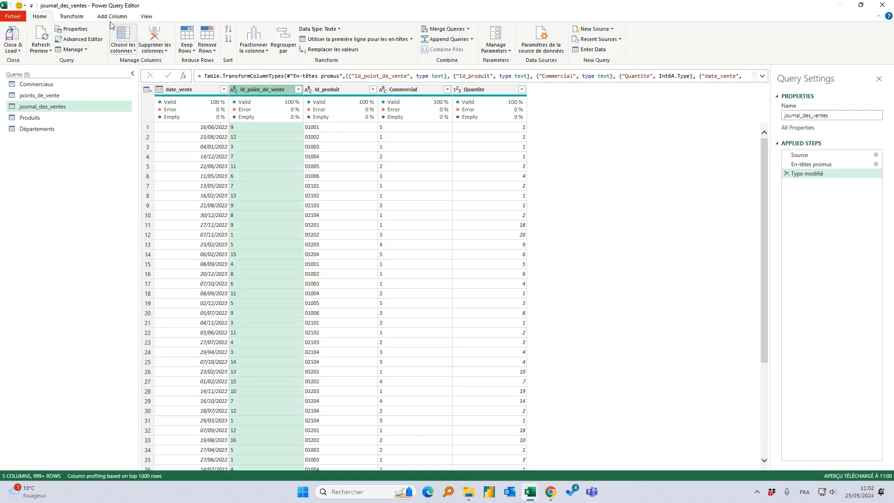
{"action": "left_click", "coordinate": [72, 17]}
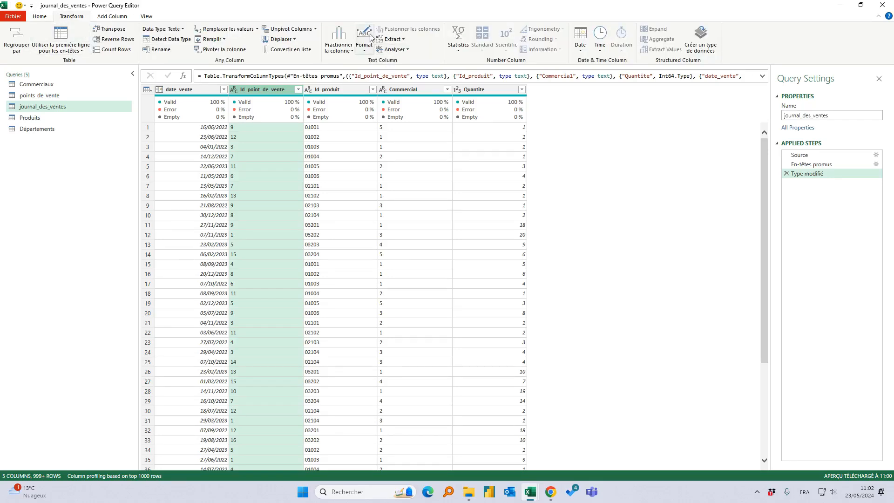
{"action": "left_click", "coordinate": [363, 46]}
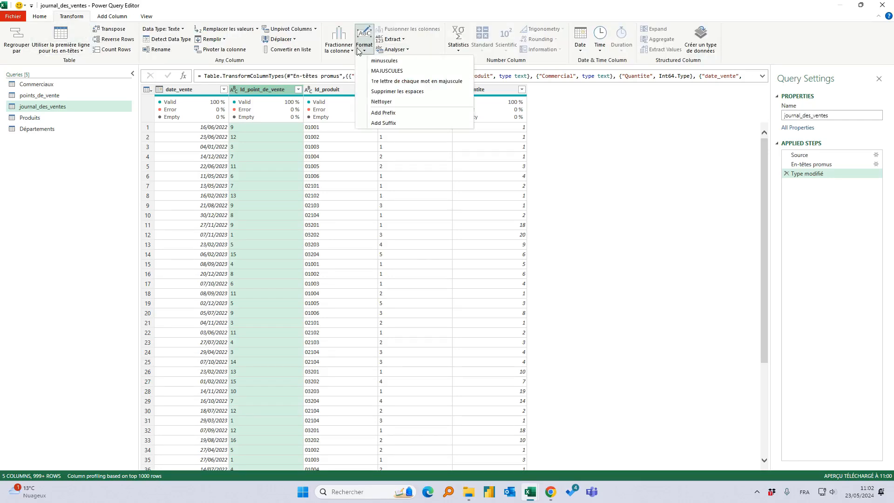
{"action": "left_click", "coordinate": [384, 112]}
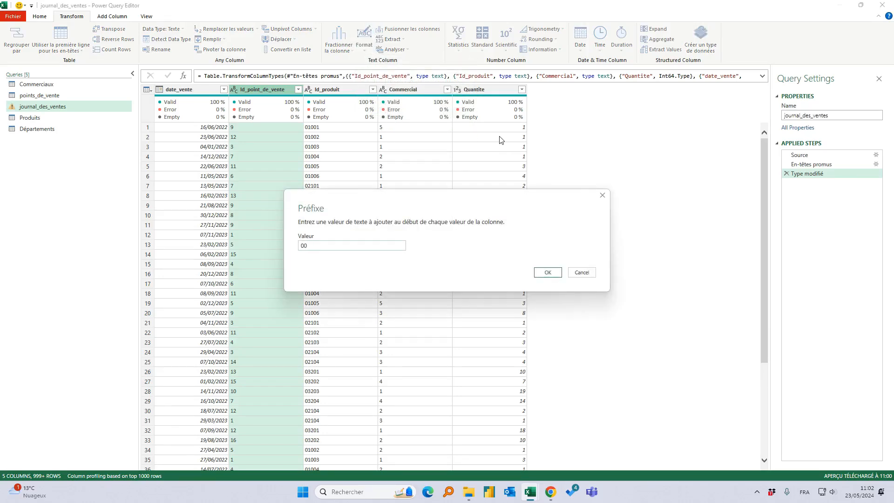
{"action": "left_click", "coordinate": [546, 273]}
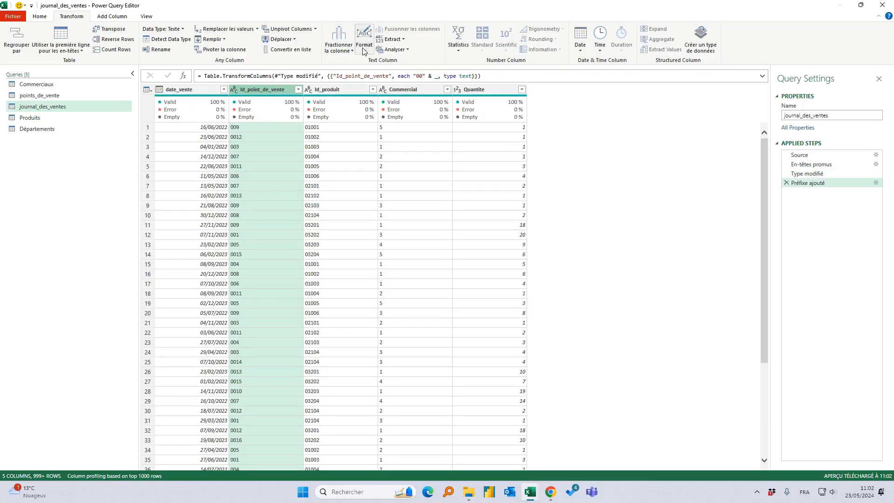
Keep only the last 2 characters of the Id_point_de_vente values, and check them against the identifiers in points_de_vente.
{"action": "left_click", "coordinate": [390, 40]}
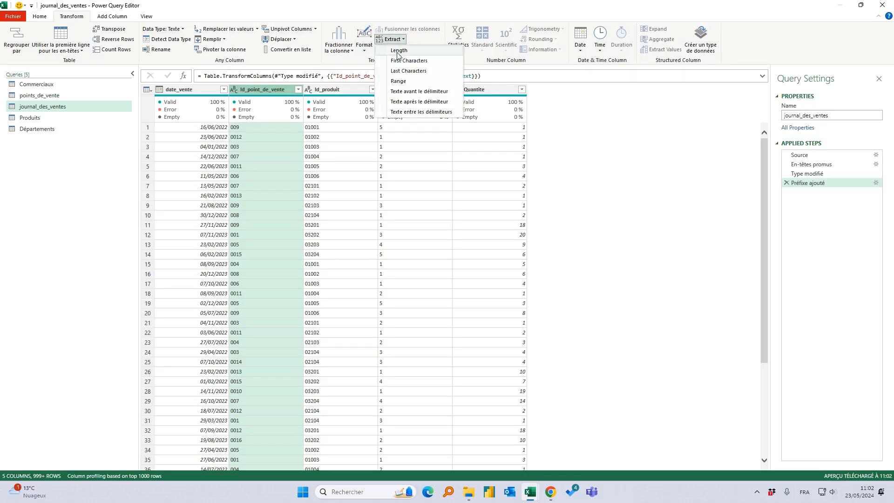
{"action": "left_click", "coordinate": [408, 71]}
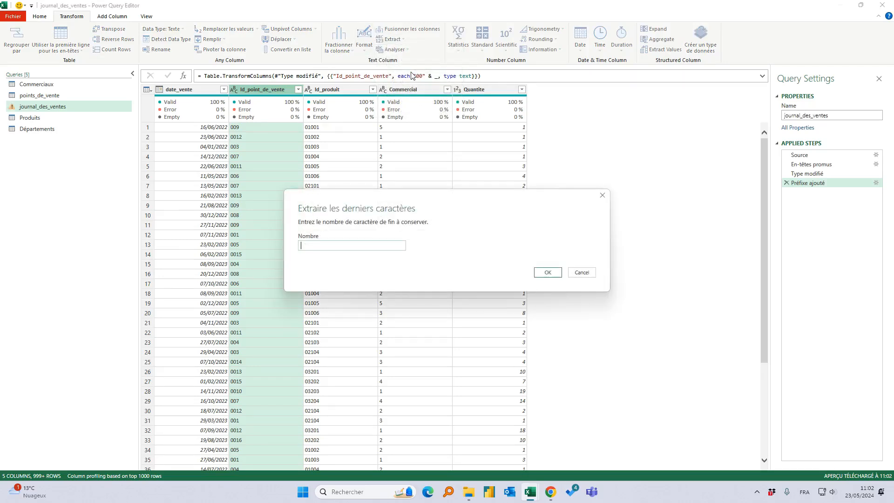
{"action": "left_click", "coordinate": [556, 274]}
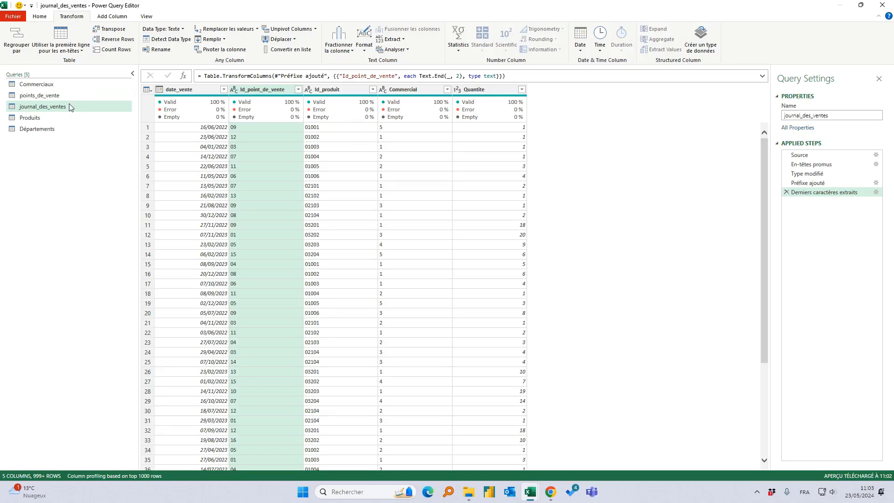
{"action": "left_click", "coordinate": [60, 97]}
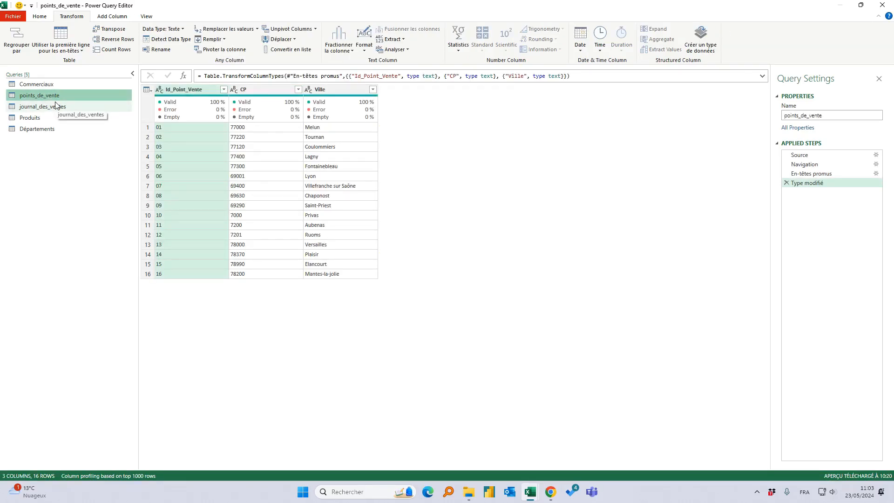
Compare the product identifiers in journal_des_ventes and Produits, and the Code département values in Départements with the CP column of points_de_vente.
{"action": "left_click", "coordinate": [55, 105]}
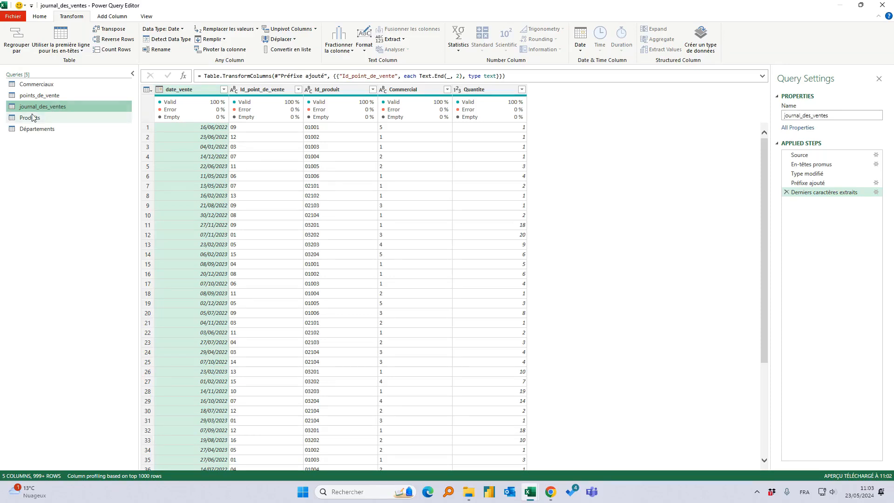
{"action": "left_click", "coordinate": [33, 117]}
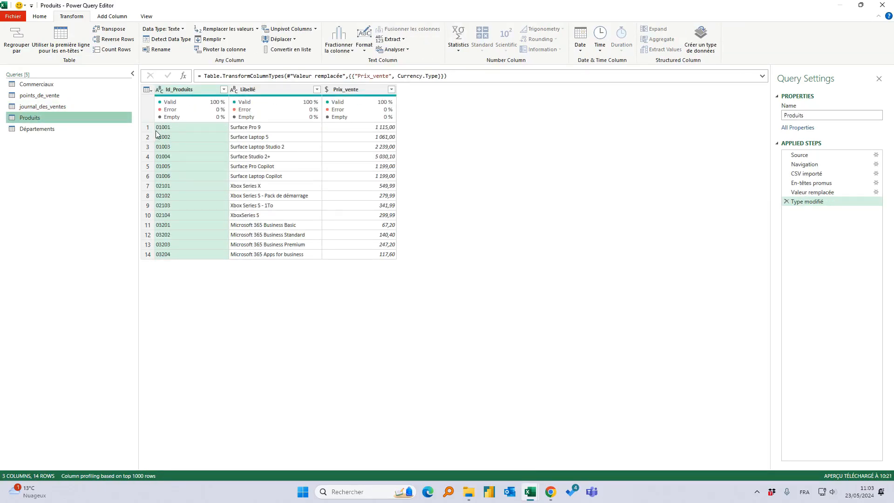
{"action": "left_click", "coordinate": [49, 109]}
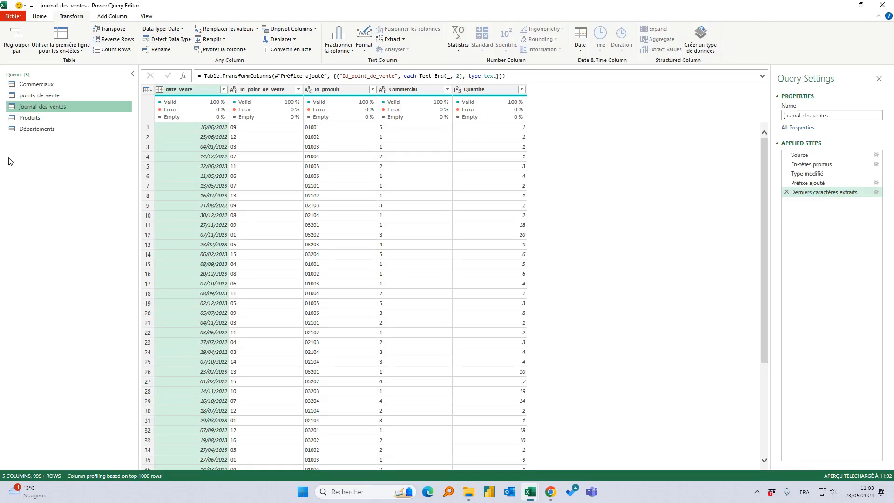
{"action": "left_click", "coordinate": [30, 129]}
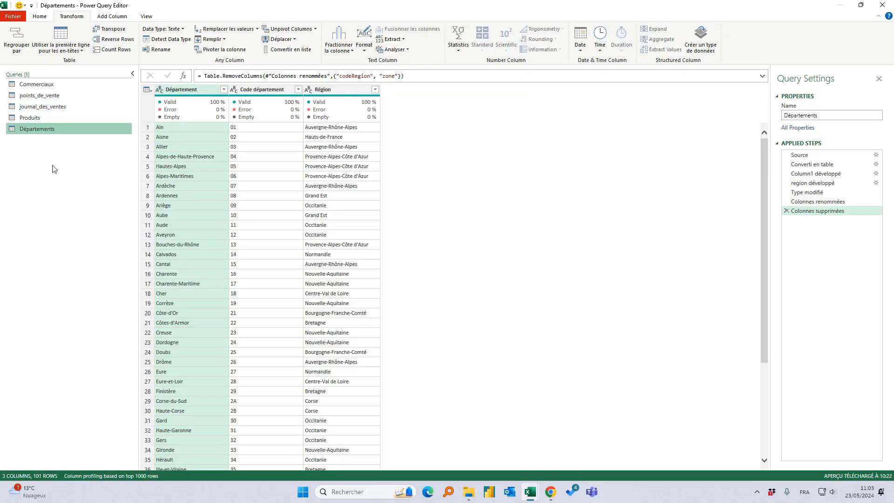
{"action": "left_click", "coordinate": [247, 201]}
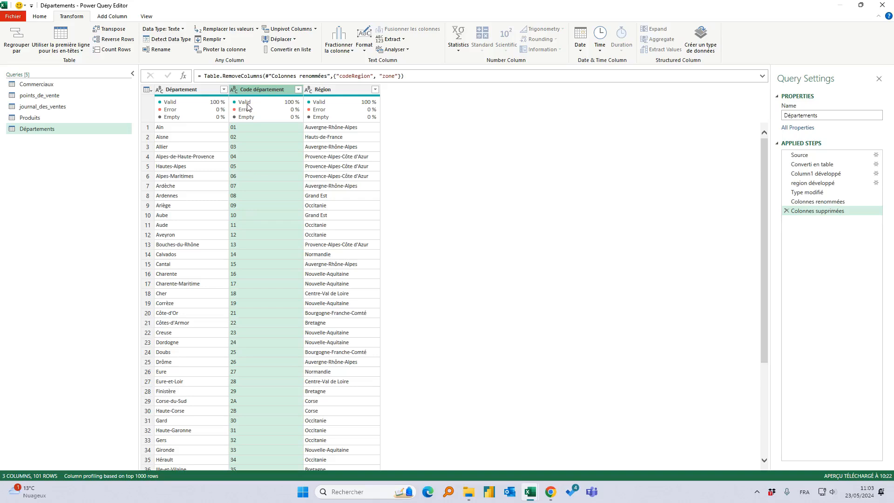
{"action": "left_click", "coordinate": [48, 107]}
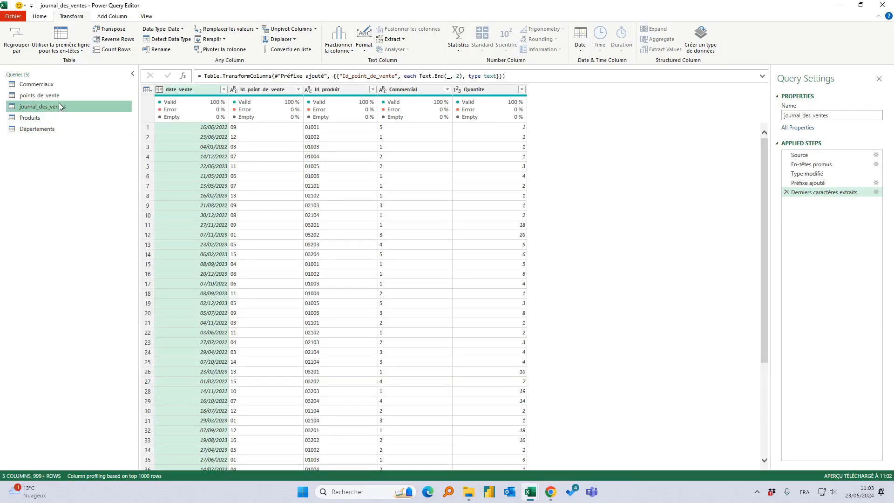
{"action": "left_click", "coordinate": [50, 96]}
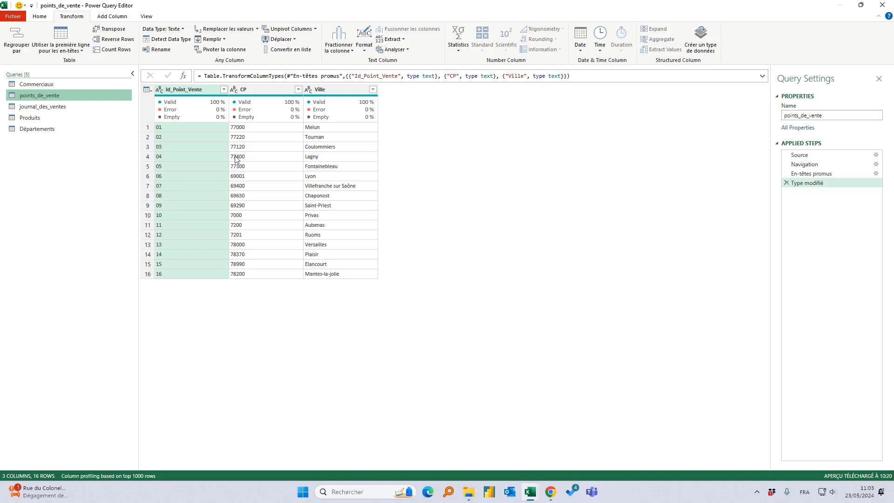
{"action": "left_click", "coordinate": [249, 165]}
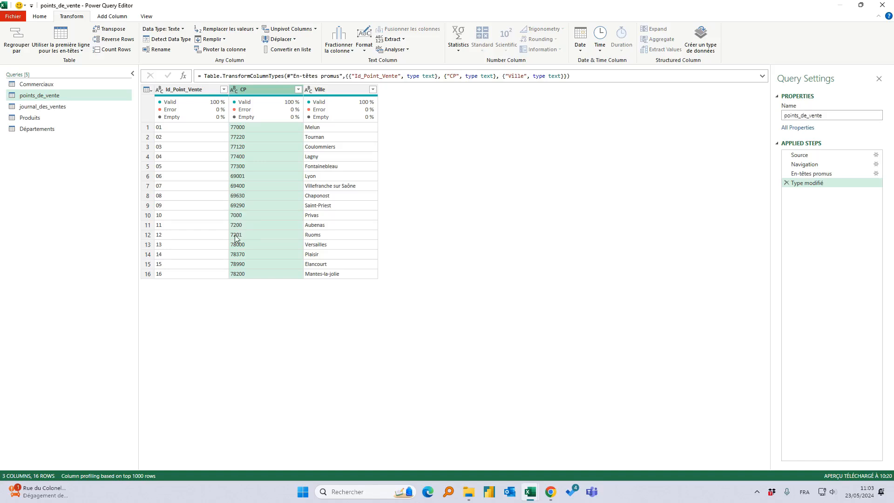
Insert a custom step after Type modifié in points_de_vente and start its formula with Table.TransformColumns on #"Type modifié".
{"action": "right_click", "coordinate": [804, 185]}
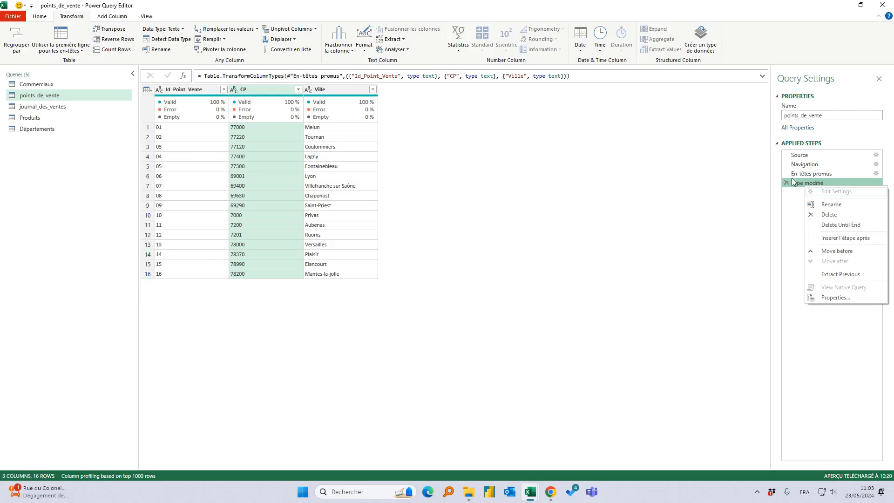
{"action": "left_click", "coordinate": [845, 238]}
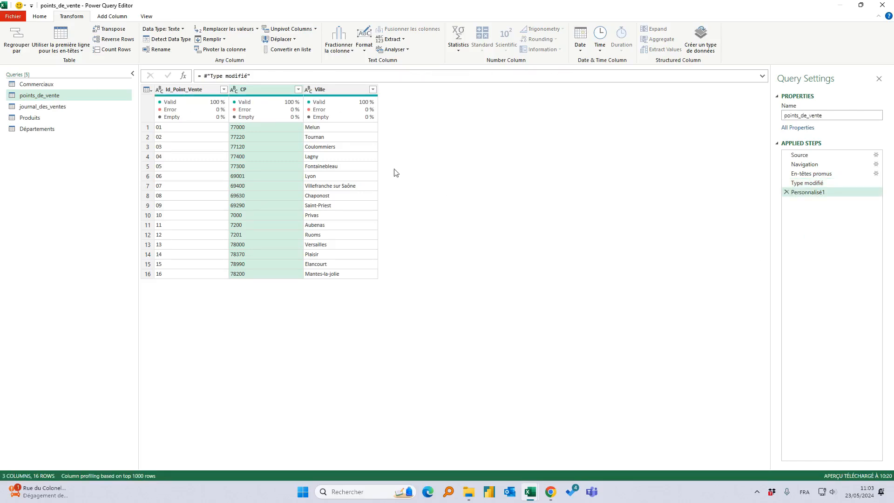
{"action": "left_click", "coordinate": [203, 76]}
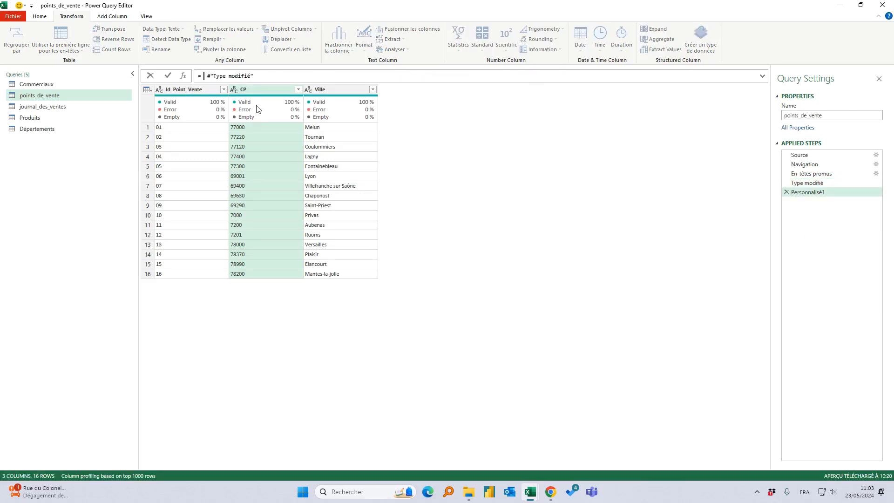
{"action": "type", "text": "Table.T"}
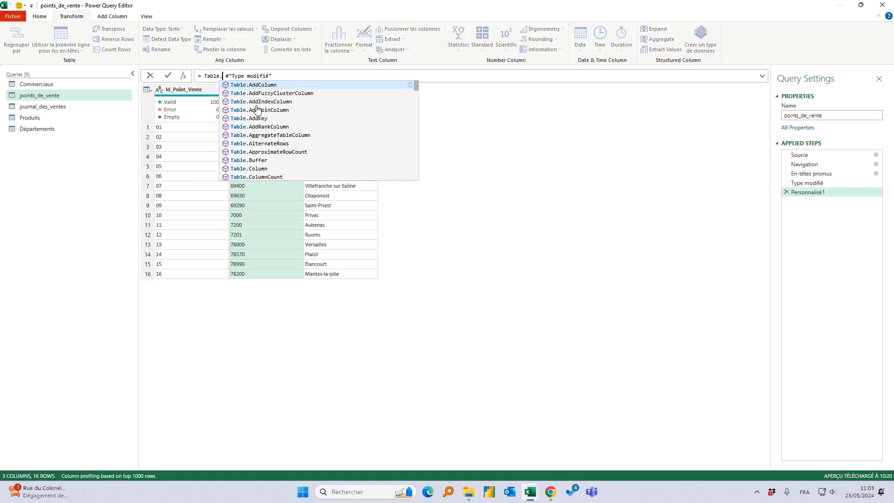
{"action": "type", "text": "ransformColumns"}
{"action": "key", "text": "Down"}
{"action": "key", "text": "Tab"}
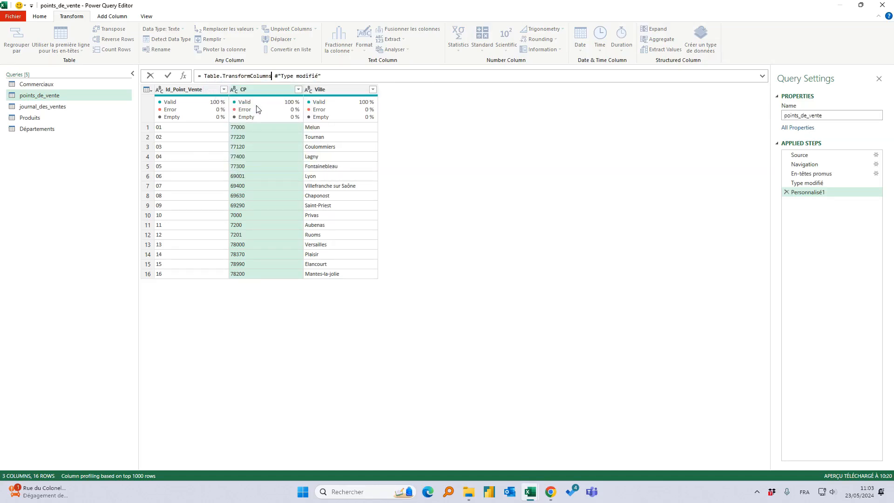
{"action": "type", "text": "("}
{"action": "key", "text": "Delete"}
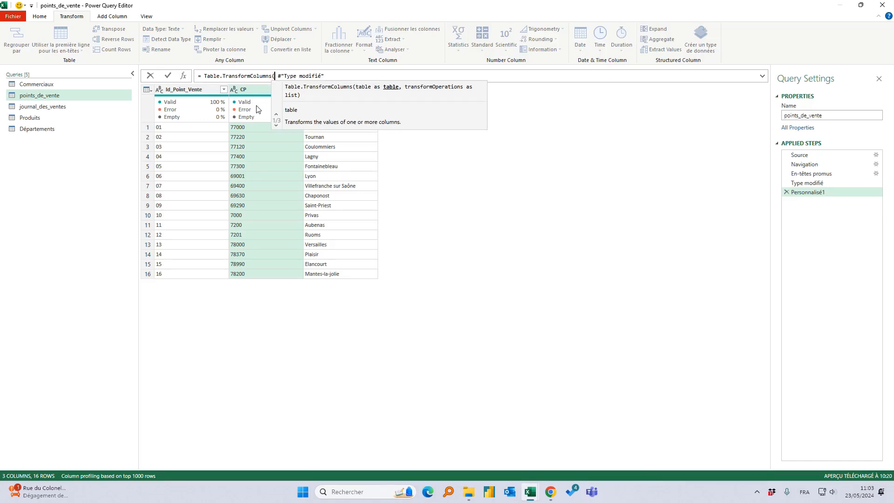
{"action": "left_click", "coordinate": [331, 75]}
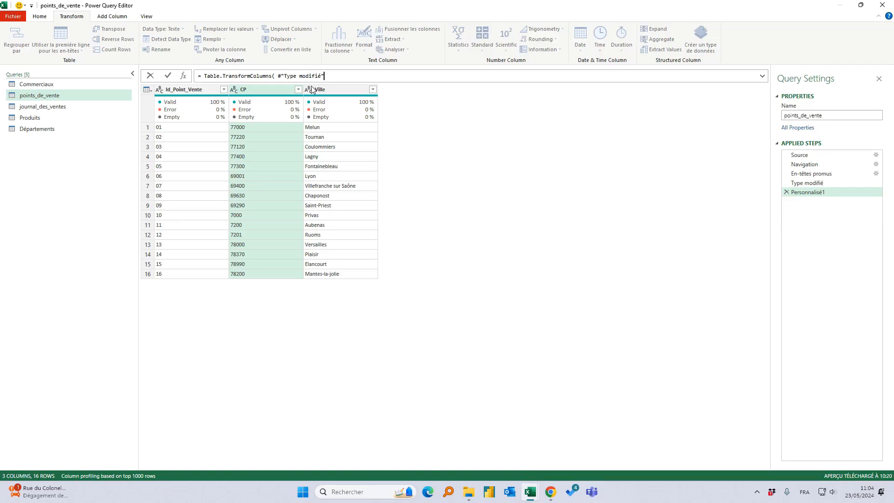
Add a transformation list to the formula that targets the "CP" column.
{"action": "type", "text": ", {"}
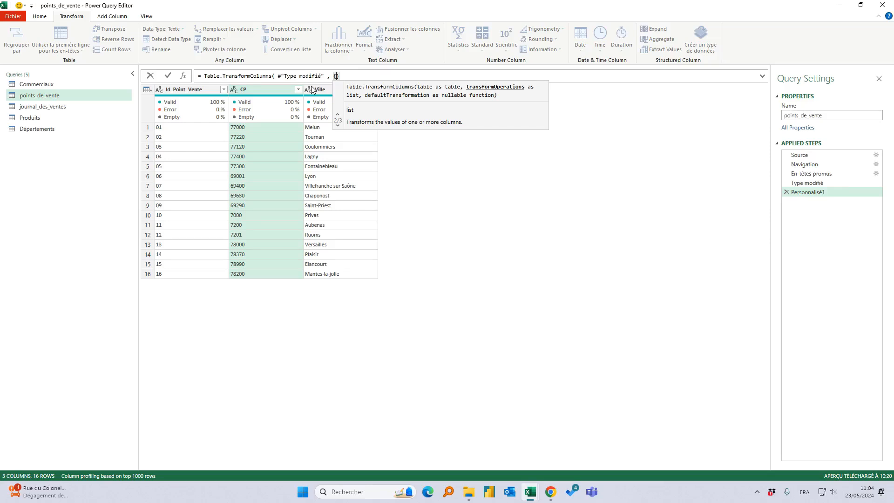
{"action": "type", "text": "\""}
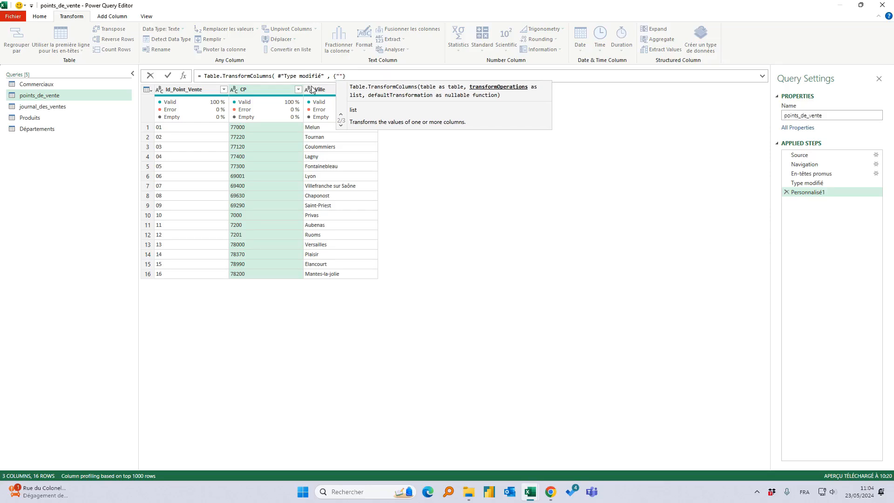
{"action": "type", "text": "CP"}
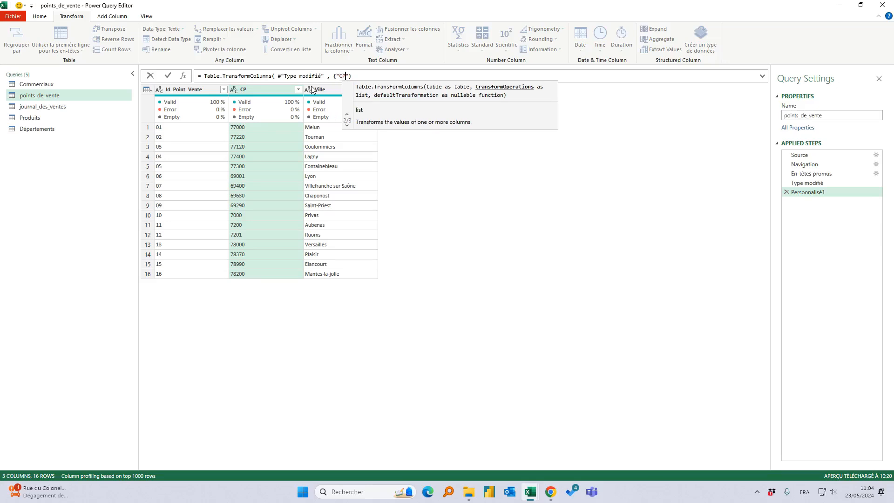
{"action": "key", "text": "BackSpace"}
{"action": "key", "text": "BackSpace"}
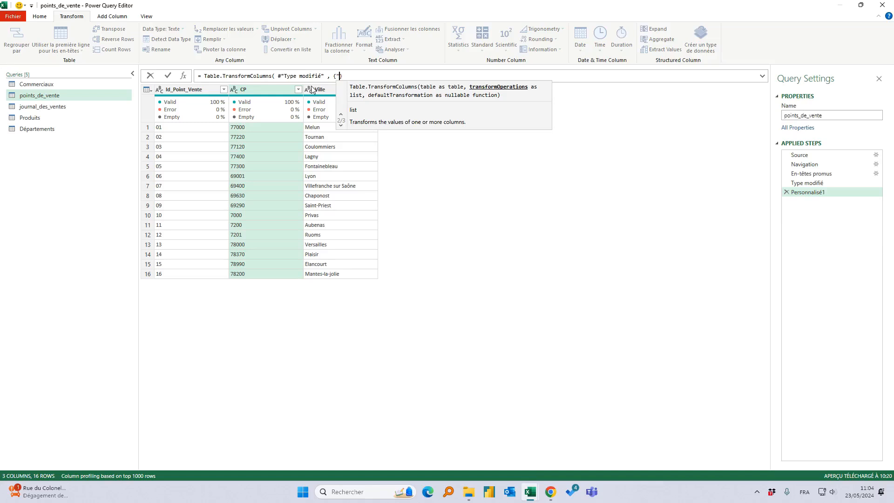
{"action": "type", "text": "CP\" , "}
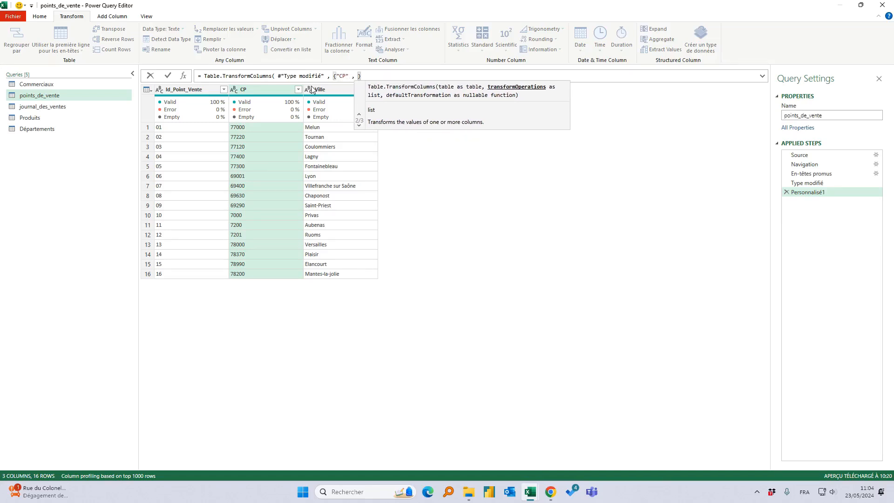
Specify each Text.PadStart as the function that transforms the CP values.
{"action": "type", "text": "each"}
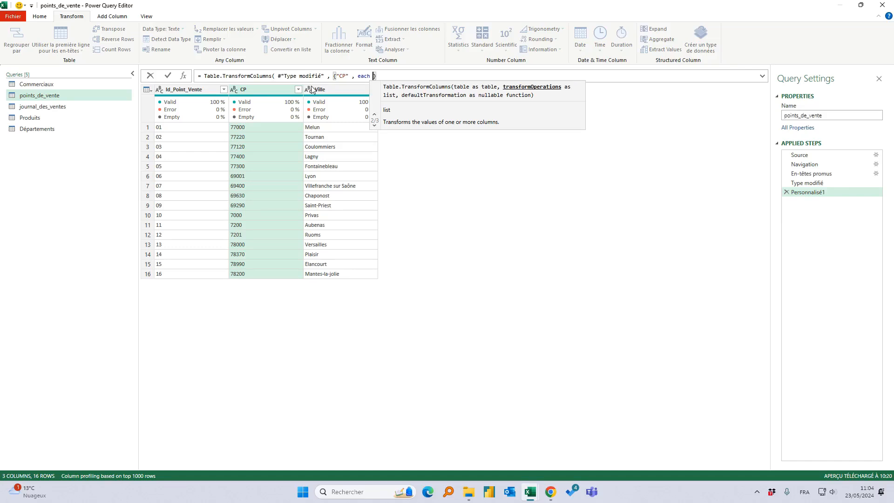
{"action": "type", "text": "Text."}
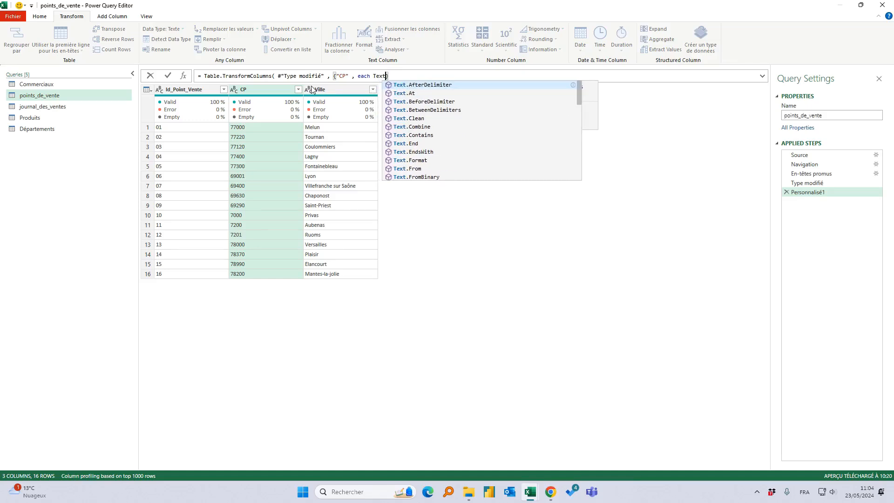
{"action": "type", "text": "Pa"}
{"action": "key", "text": "Tab"}
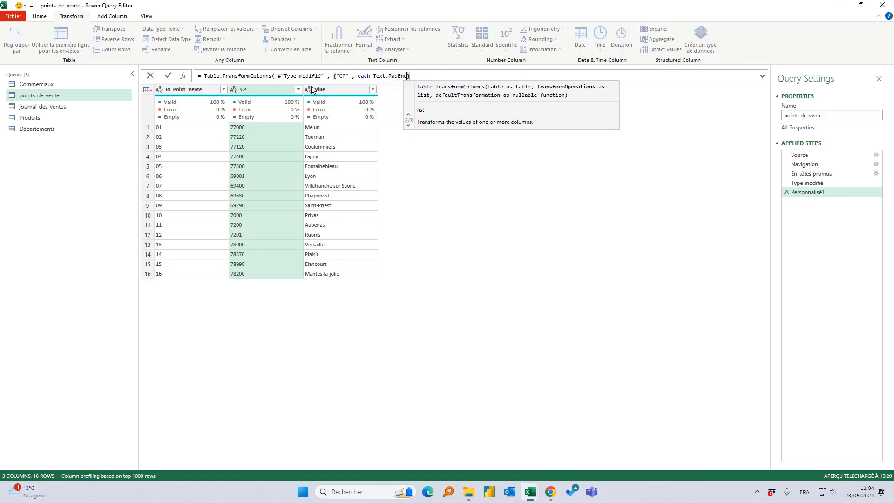
{"action": "key", "text": "BackSpace"}
{"action": "key", "text": "BackSpace"}
{"action": "key", "text": "BackSpace"}
{"action": "type", "text": "Start"}
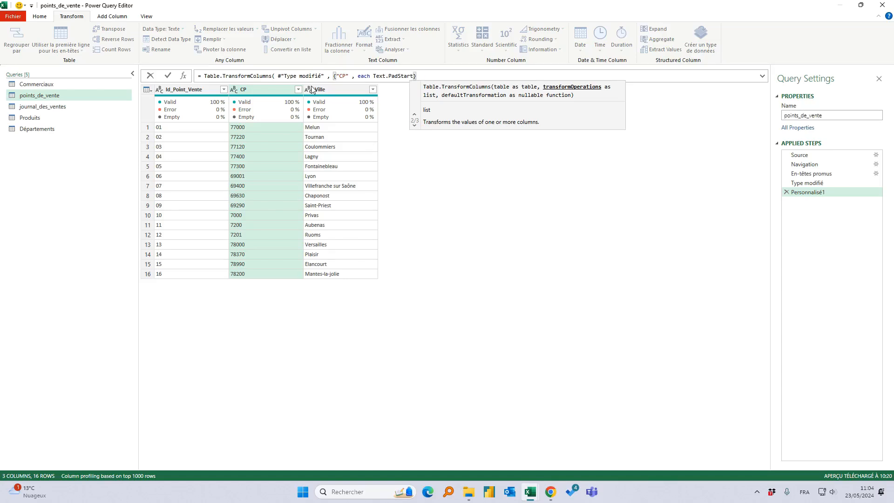
Give Text.PadStart the arguments _, 5 and "0", close the formula and apply it to the CP column.
{"action": "type", "text": "("}
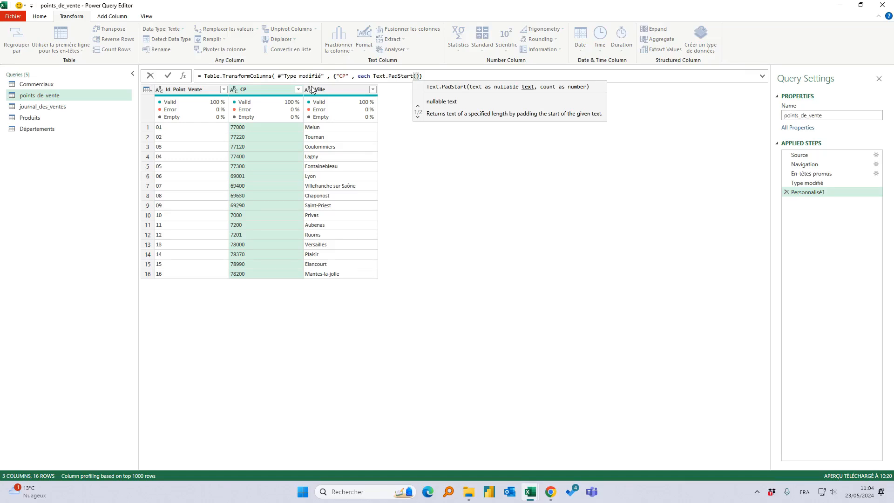
{"action": "type", "text": "_"}
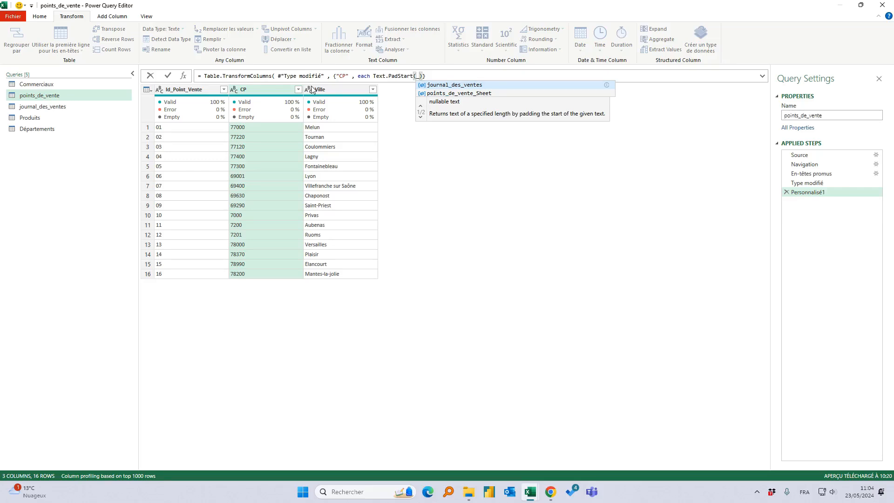
{"action": "type", "text": " , "}
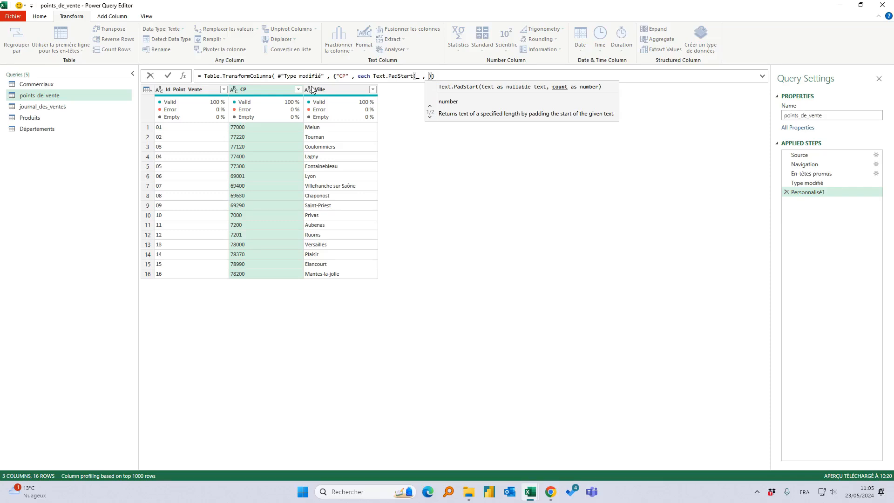
{"action": "type", "text": "5 , "}
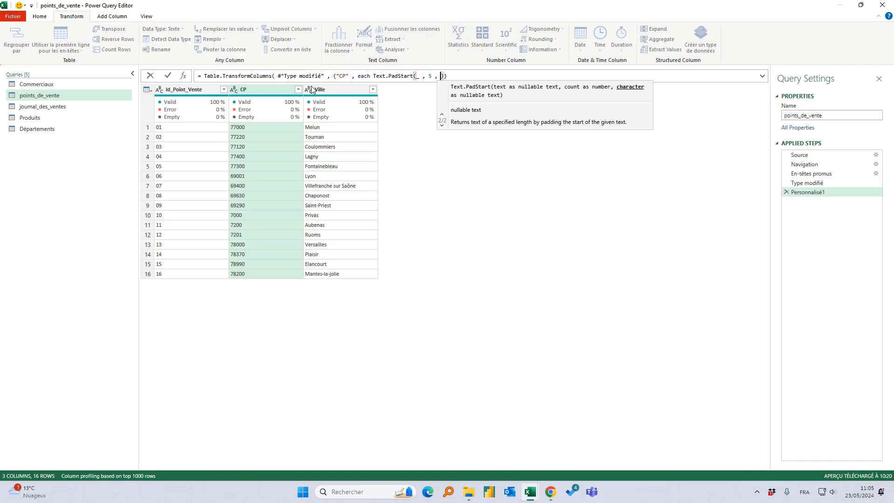
{"action": "type", "text": "\"0\""}
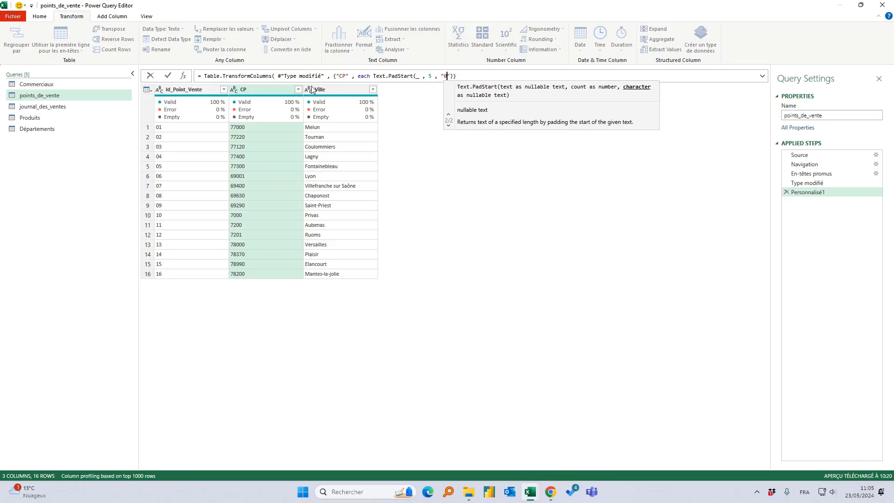
{"action": "left_click", "coordinate": [464, 76]}
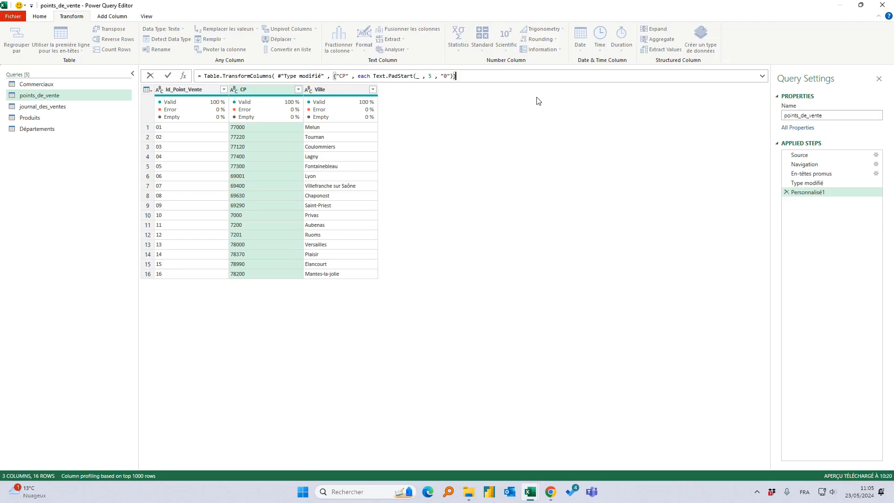
{"action": "type", "text": ")"}
{"action": "key", "text": "Return"}
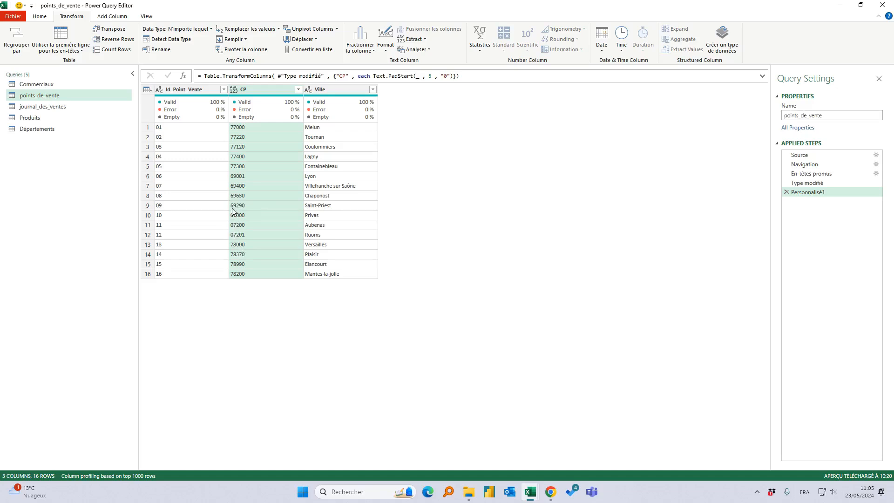
Wrap the Text.PadStart expression in Text.Start, add 2 as the character count and try to apply the formula.
{"action": "left_click", "coordinate": [373, 76]}
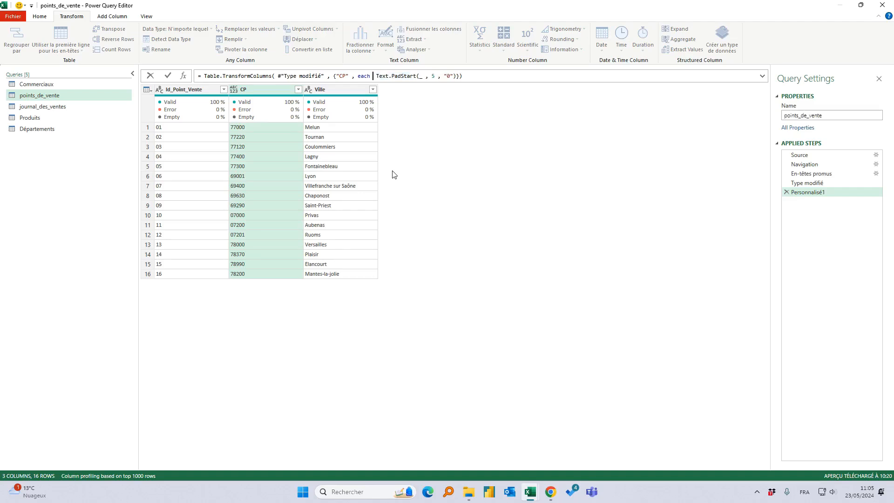
{"action": "type", "text": "Text.S"}
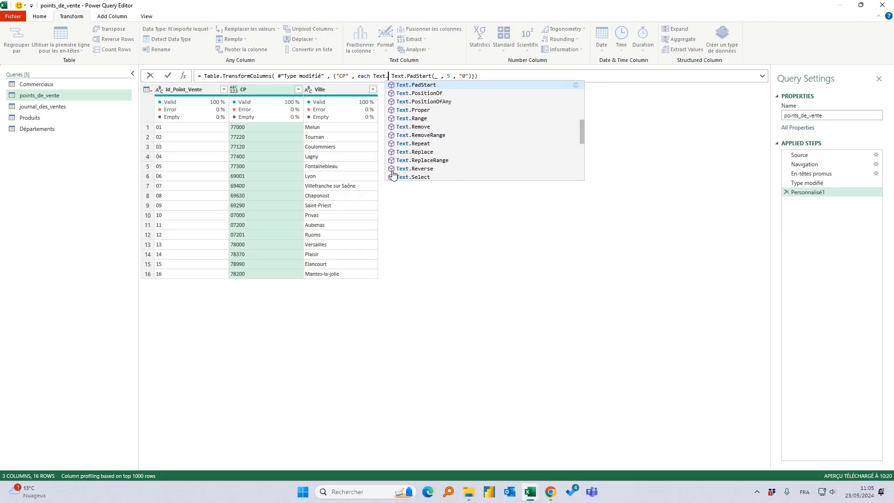
{"action": "type", "text": "t"}
{"action": "key", "text": "Tab"}
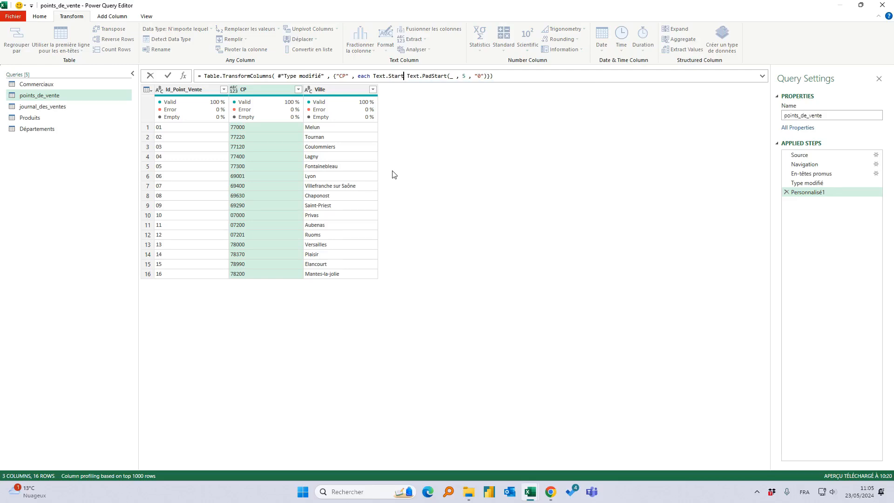
{"action": "type", "text": "("}
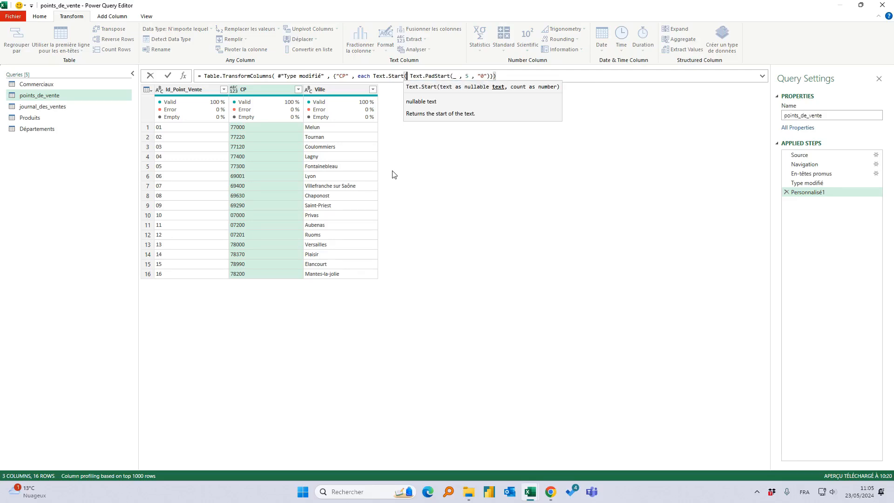
{"action": "left_click", "coordinate": [492, 75]}
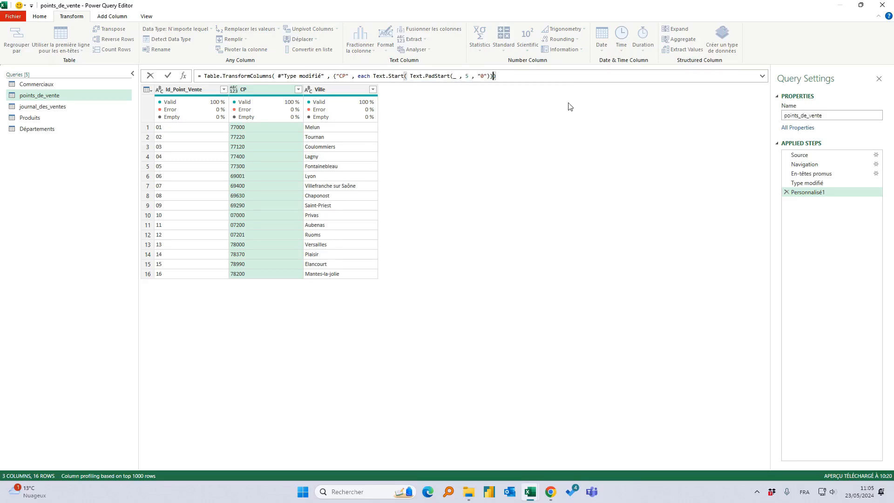
{"action": "type", "text": ", 1"}
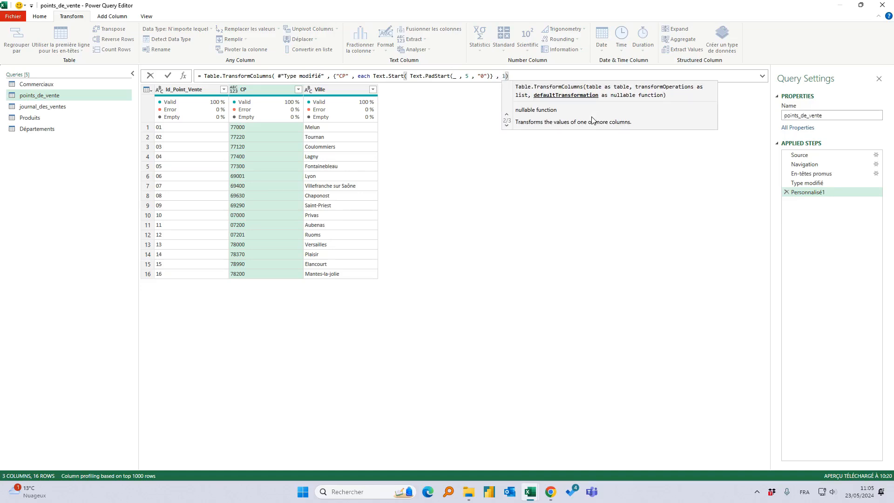
{"action": "key", "text": "BackSpace"}
{"action": "type", "text": "2"}
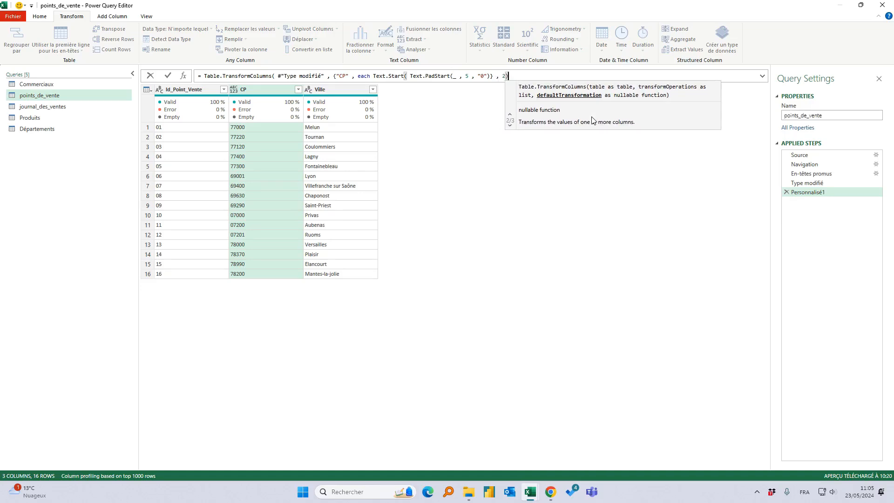
{"action": "key", "text": "Return"}
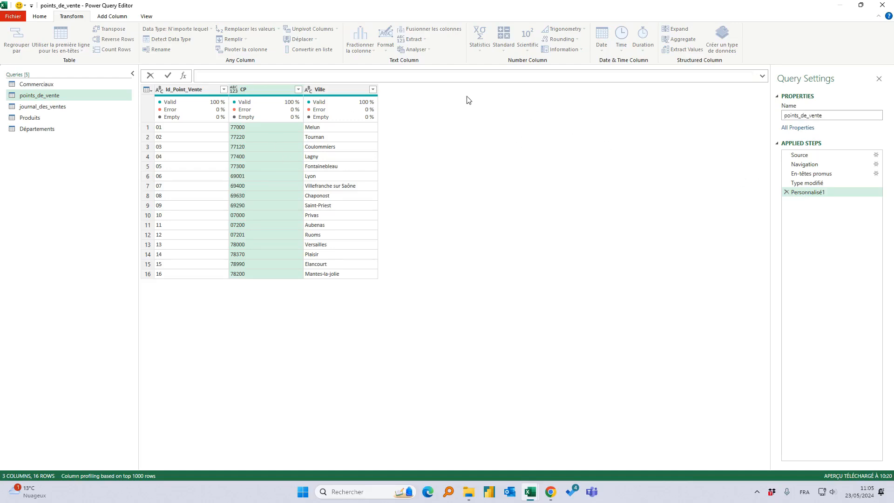
Correct the formula's brackets so Text.Start closes after the count 2, followed by the list's closing brace and the final parenthesis, and apply it.
{"action": "left_click", "coordinate": [763, 76]}
{"action": "left_click", "coordinate": [246, 103]}
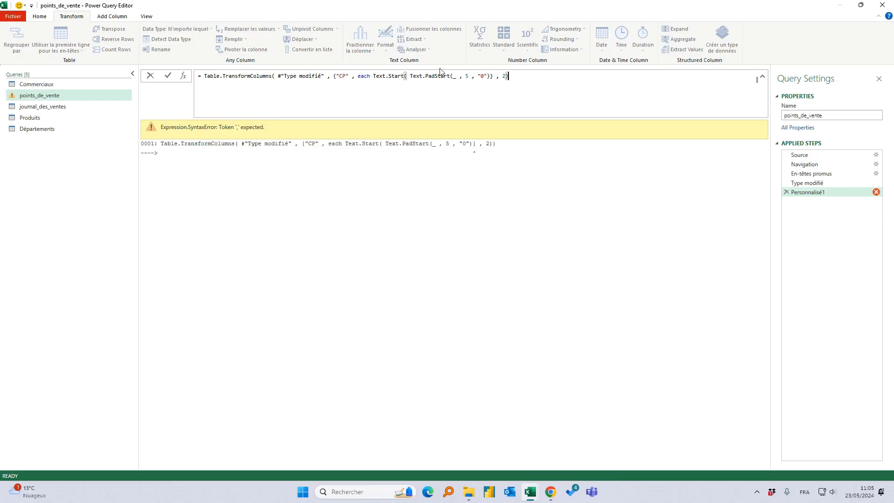
{"action": "left_click", "coordinate": [497, 76]}
{"action": "key", "text": "BackSpace"}
{"action": "left_click", "coordinate": [521, 81]}
{"action": "left_click", "coordinate": [523, 76]}
{"action": "type", "text": "})"}
{"action": "key", "text": "Return"}
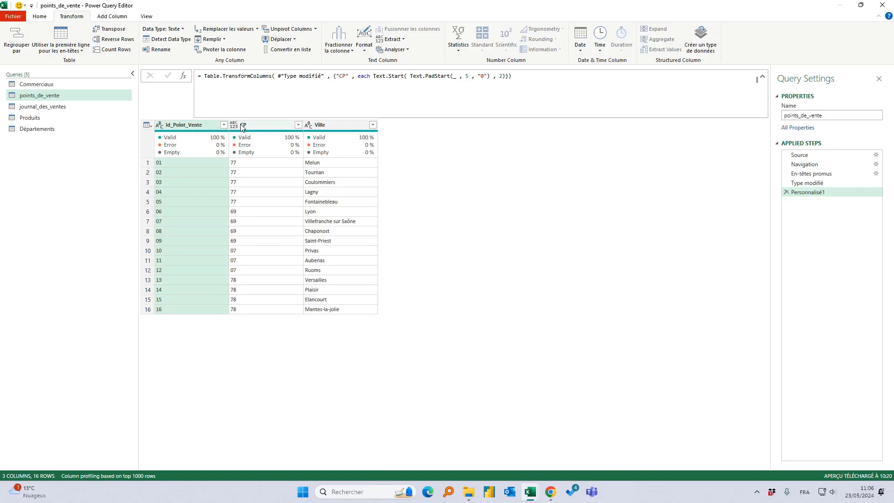
Add type text as the last element of the CP transformation list and apply the formula.
{"action": "left_click", "coordinate": [519, 87]}
{"action": "key", "text": "Left"}
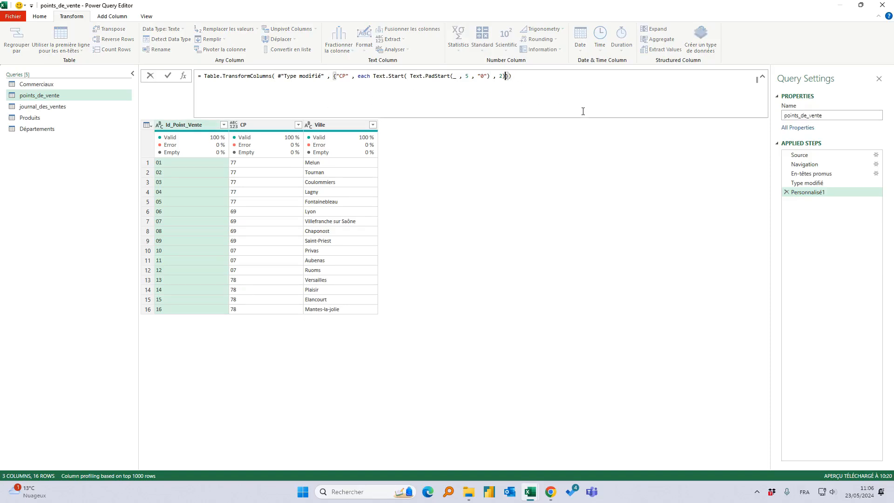
{"action": "type", "text": ", "}
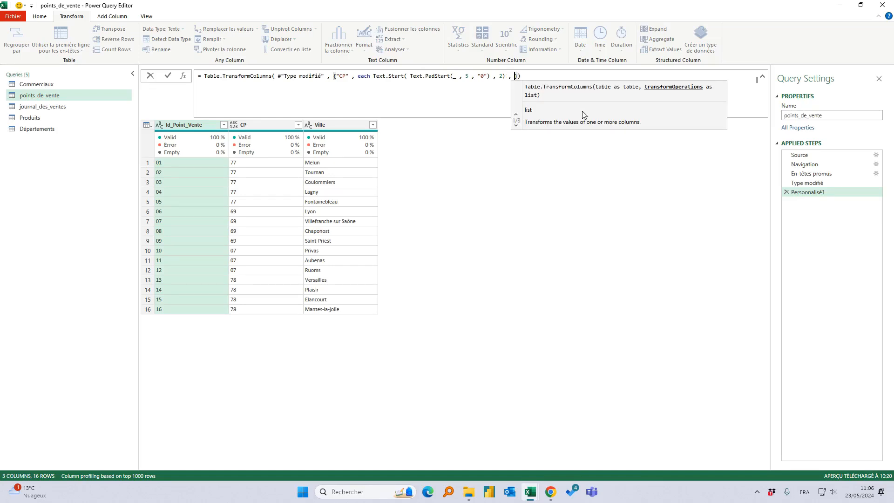
{"action": "type", "text": "type text"}
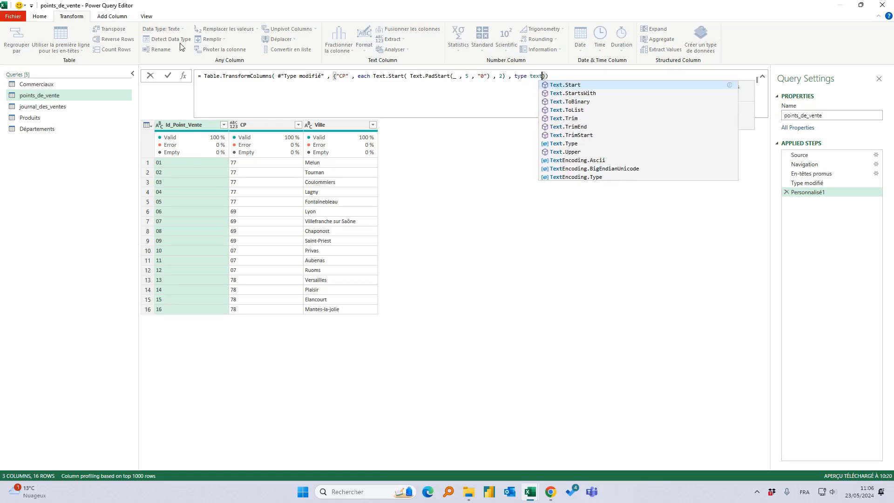
{"action": "left_click", "coordinate": [168, 77]}
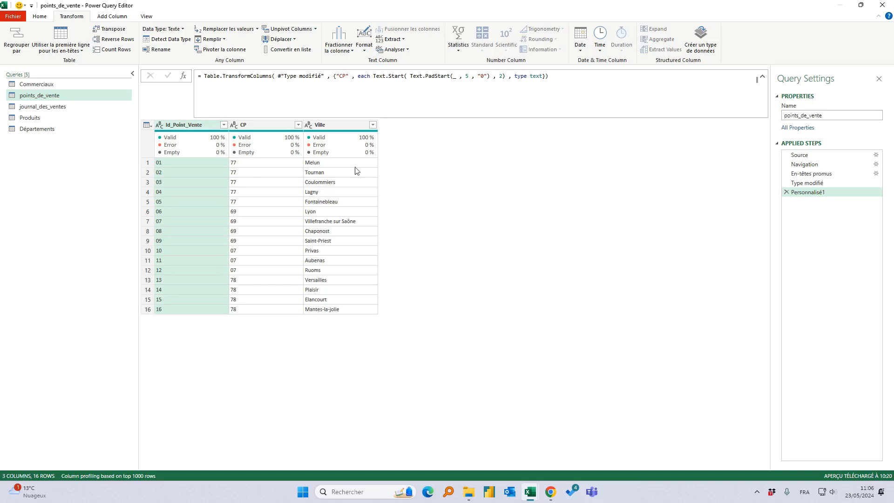
Rename the CP column of points_de_vente as Departement.
{"action": "double_click", "coordinate": [247, 126]}
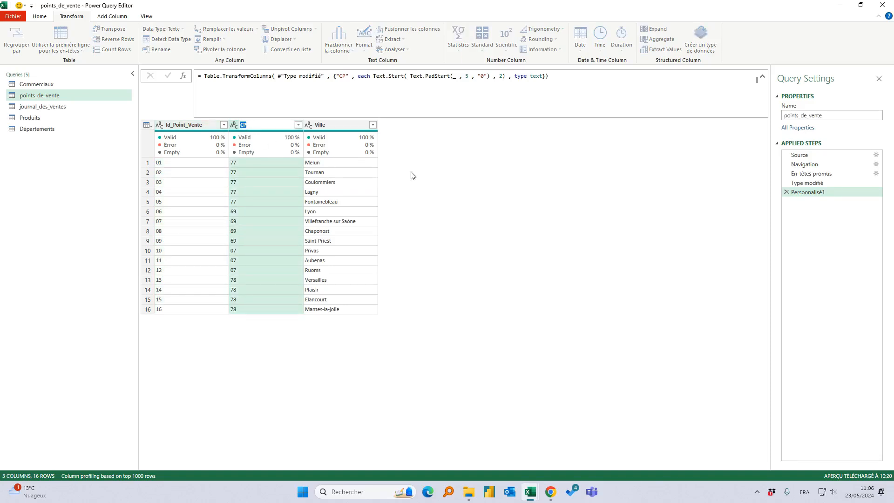
{"action": "type", "text": "Departement"}
{"action": "key", "text": "Return"}
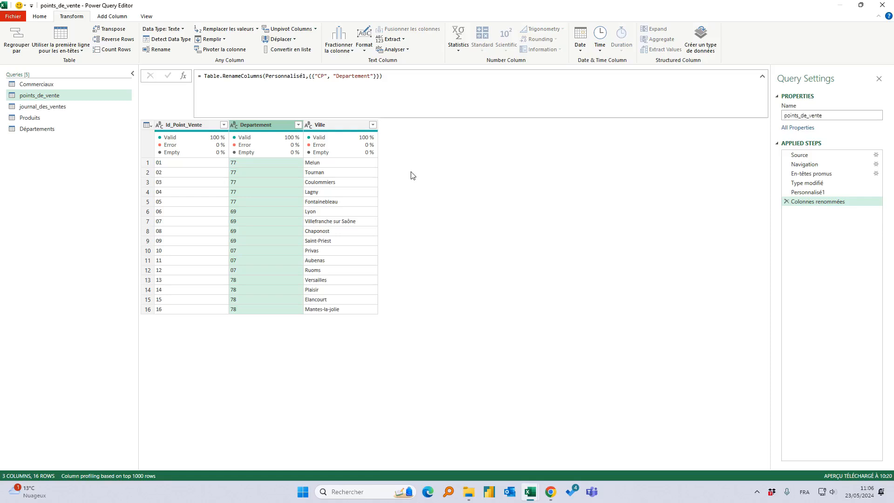
Close and load the queries into the workbook and delete all the generated table sheets, keeping only Feuil1.
{"action": "left_click", "coordinate": [41, 19]}
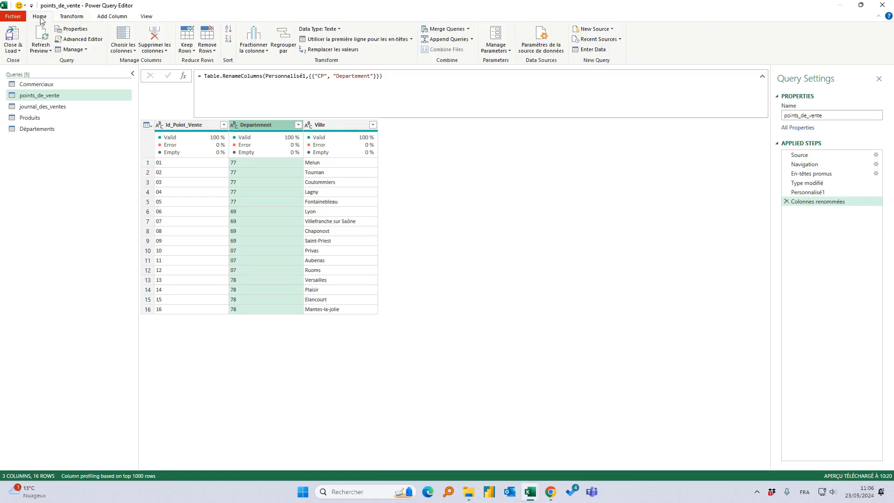
{"action": "left_click", "coordinate": [12, 36]}
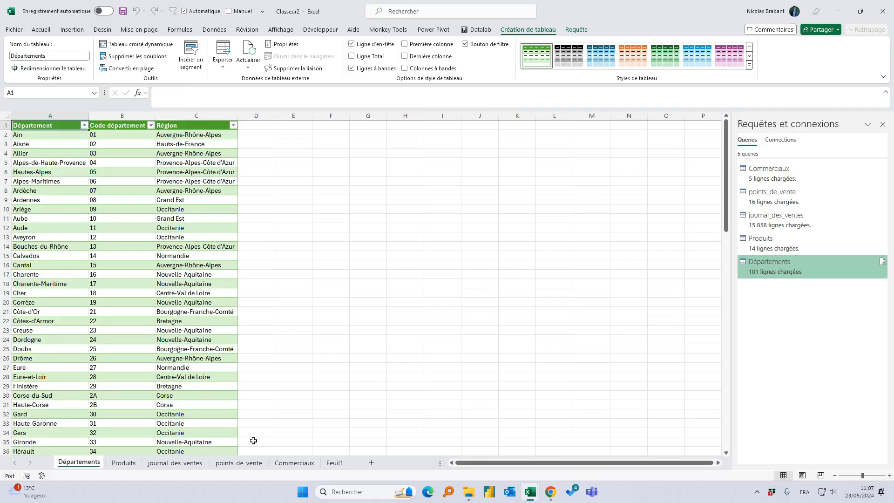
{"action": "right_click", "coordinate": [294, 462]}
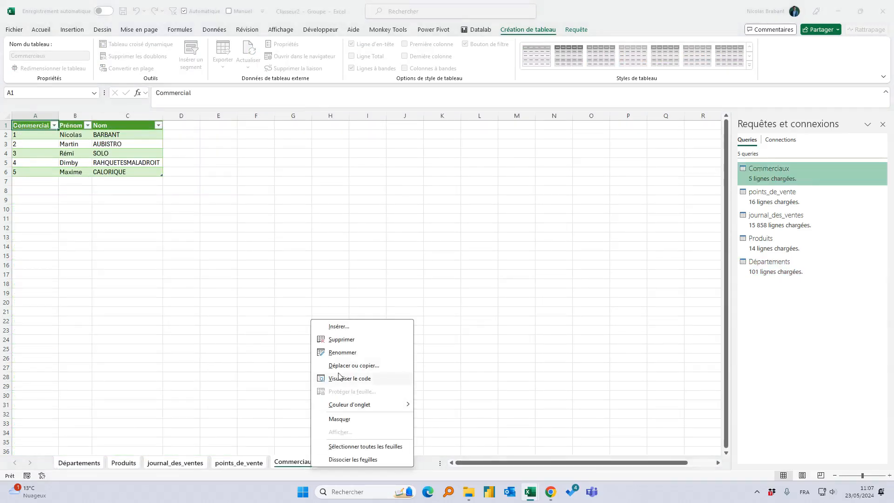
{"action": "left_click", "coordinate": [342, 339]}
{"action": "left_click", "coordinate": [468, 264]}
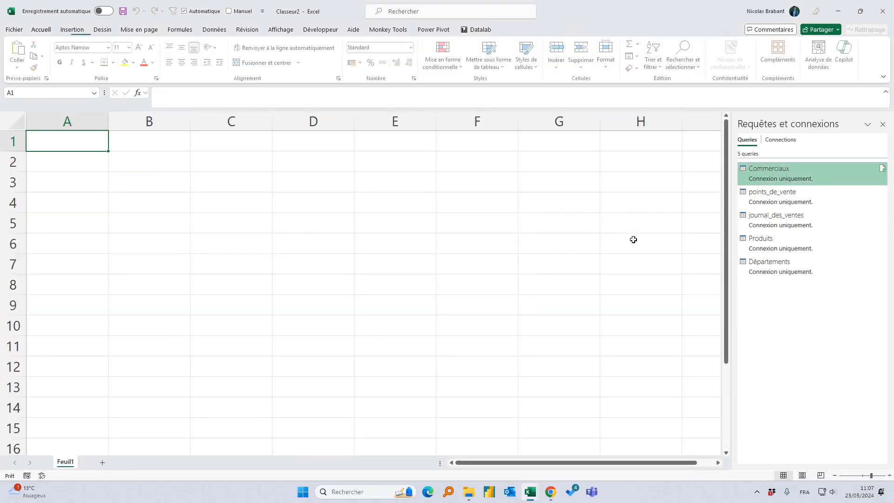
Load the Commerciaux and points_de_vente queries as connection only and add both to the data model.
{"action": "right_click", "coordinate": [794, 179]}
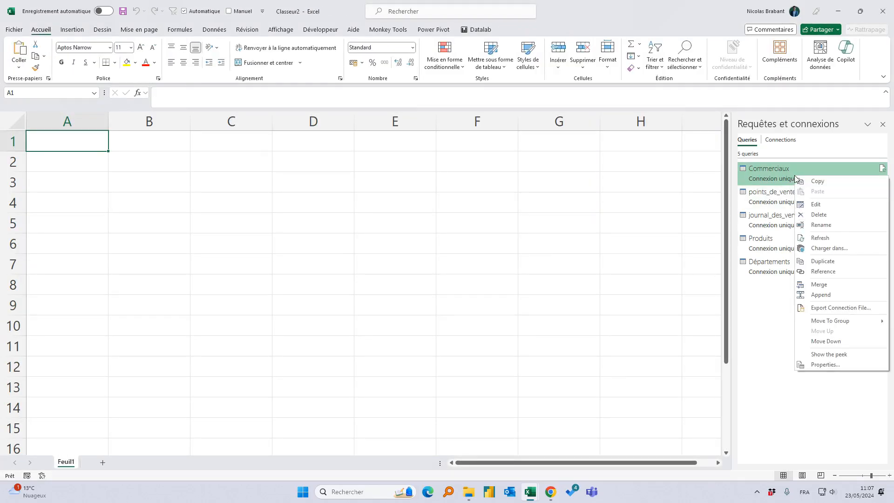
{"action": "left_click", "coordinate": [846, 247]}
{"action": "left_click", "coordinate": [430, 192]}
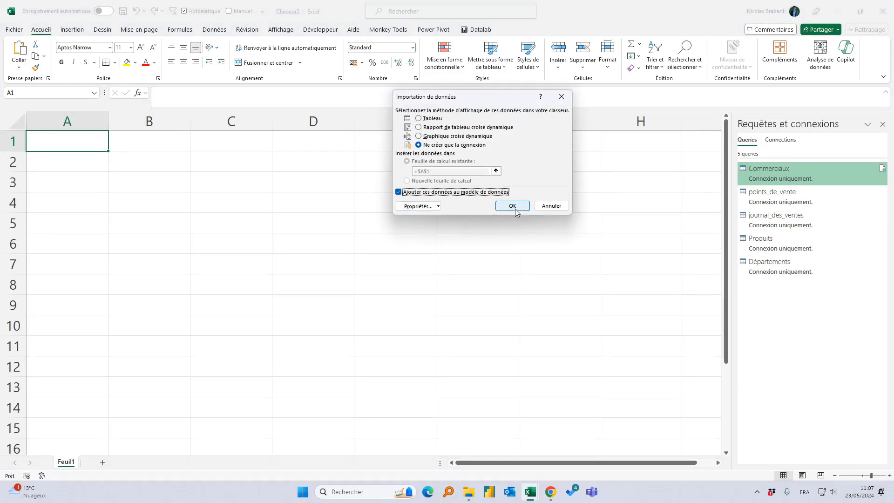
{"action": "left_click", "coordinate": [513, 206]}
{"action": "right_click", "coordinate": [802, 200]}
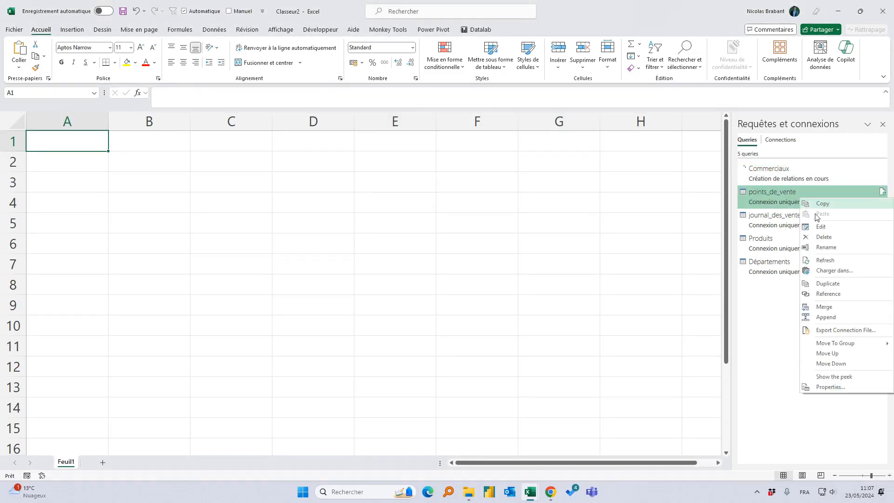
{"action": "left_click", "coordinate": [833, 270]}
{"action": "left_click", "coordinate": [450, 192]}
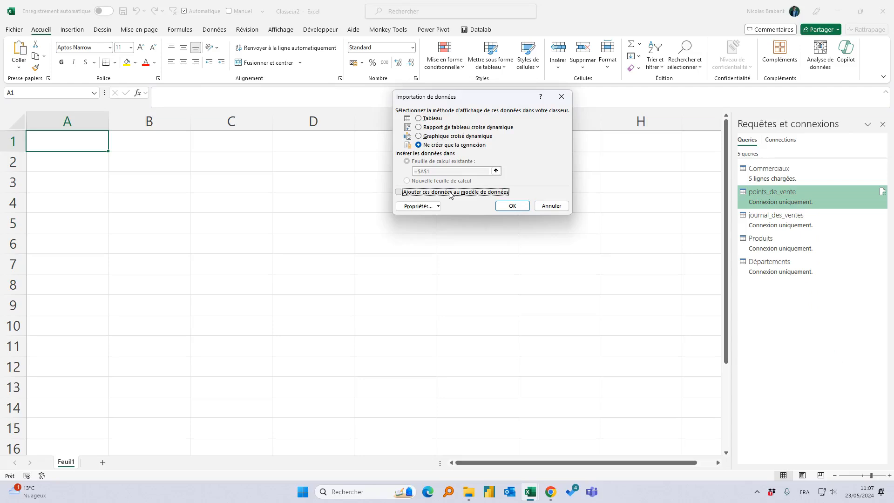
{"action": "left_click", "coordinate": [512, 205]}
Load the journal_des_ventes and Produits queries as connection only and add both to the data model.
{"action": "left_click", "coordinate": [778, 226]}
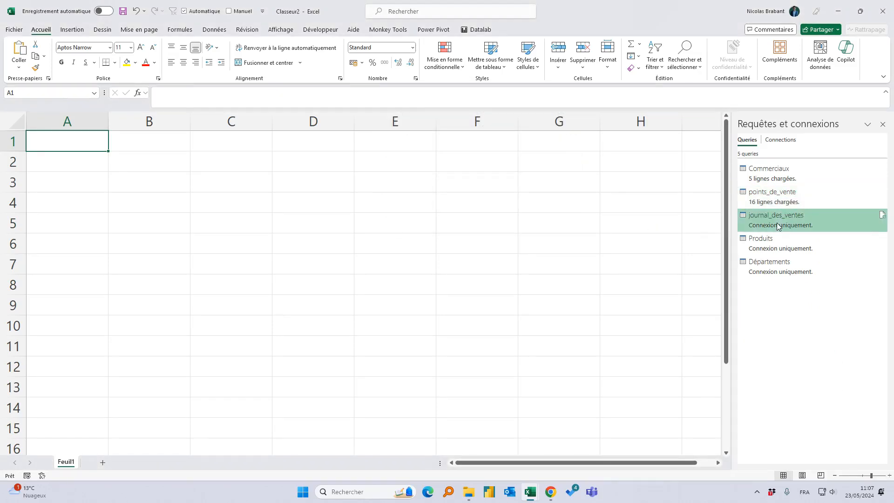
{"action": "right_click", "coordinate": [777, 226]}
{"action": "left_click", "coordinate": [818, 296]}
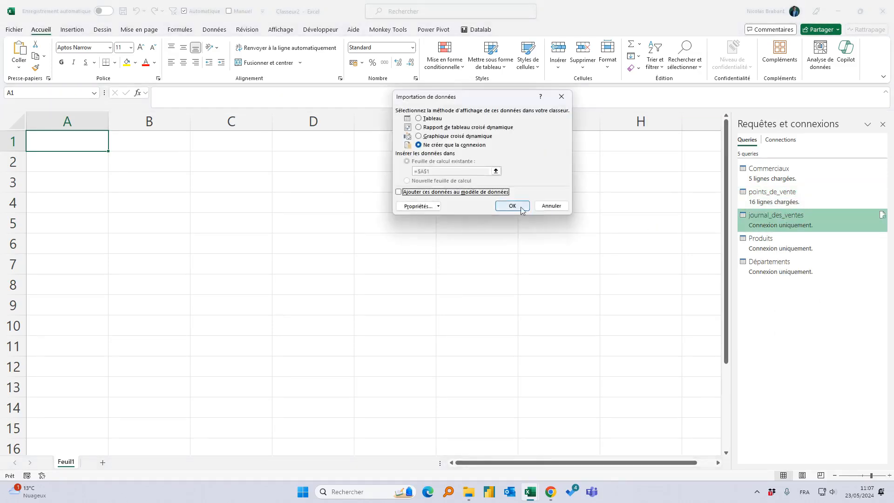
{"action": "right_click", "coordinate": [800, 246]}
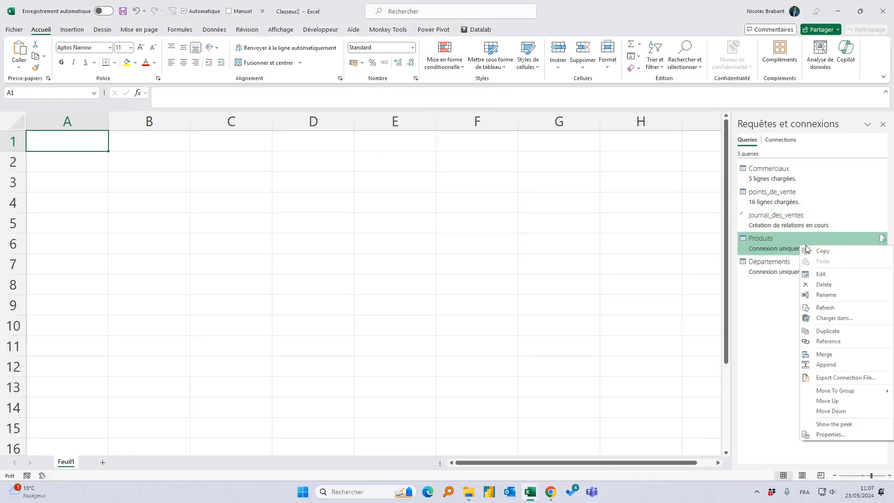
{"action": "left_click", "coordinate": [838, 318]}
{"action": "left_click", "coordinate": [498, 198]}
{"action": "left_click", "coordinate": [503, 205]}
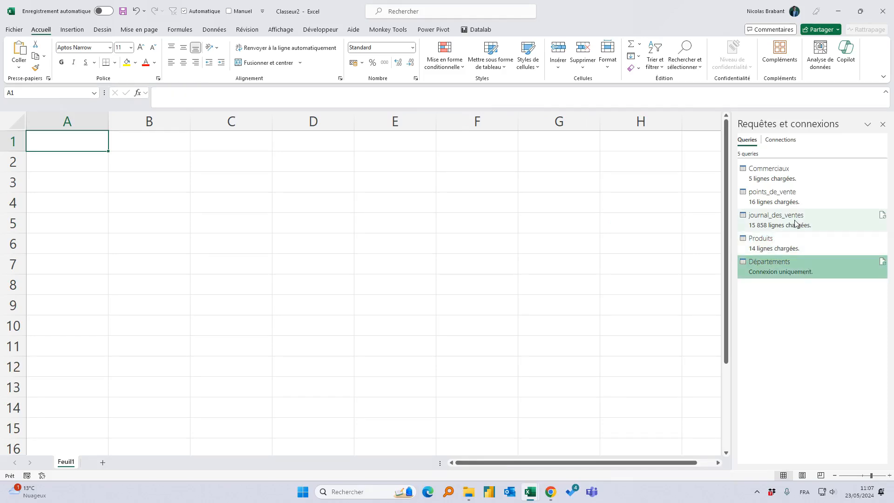
Load the Départements query as connection only and add it to the data model.
{"action": "right_click", "coordinate": [800, 271]}
{"action": "left_click", "coordinate": [833, 342]}
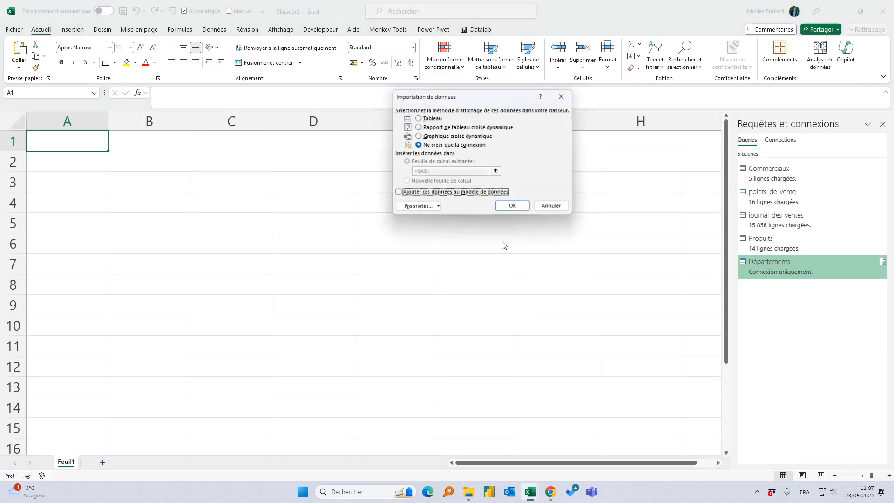
{"action": "left_click", "coordinate": [480, 194]}
{"action": "left_click", "coordinate": [500, 205]}
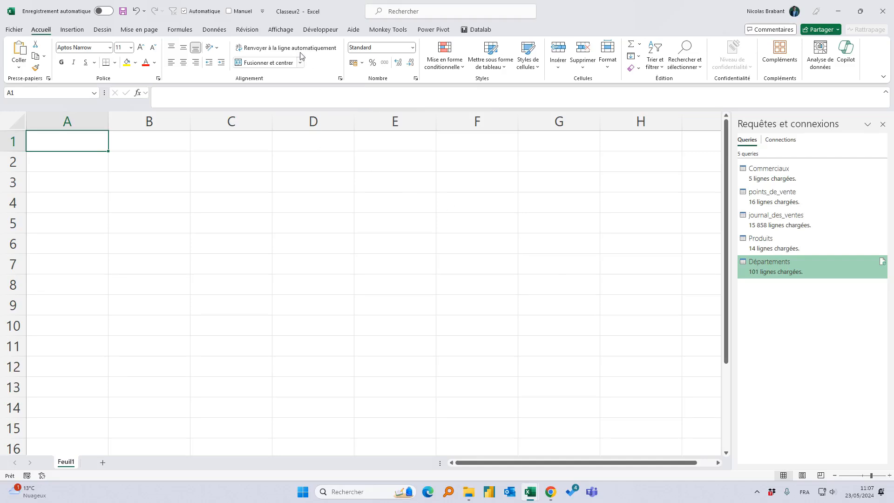
Open the data model in Power Pivot to review its tables one by one and in diagram view.
{"action": "left_click", "coordinate": [227, 31]}
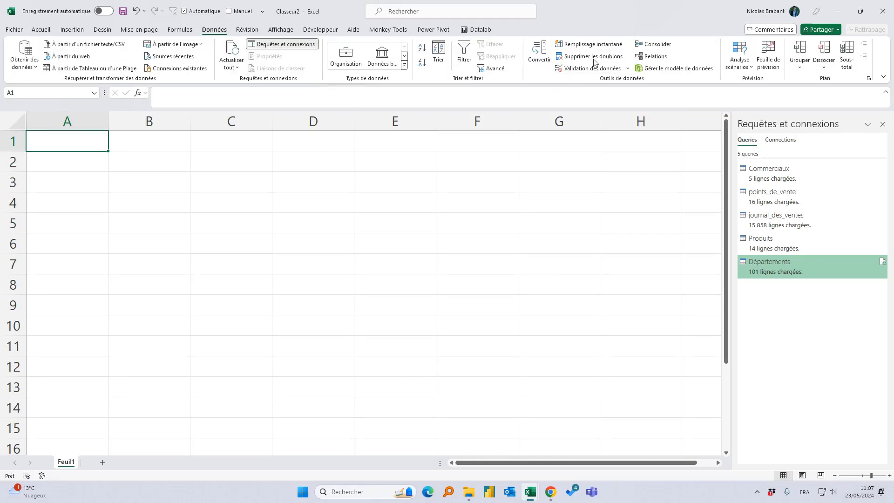
{"action": "left_click", "coordinate": [671, 75]}
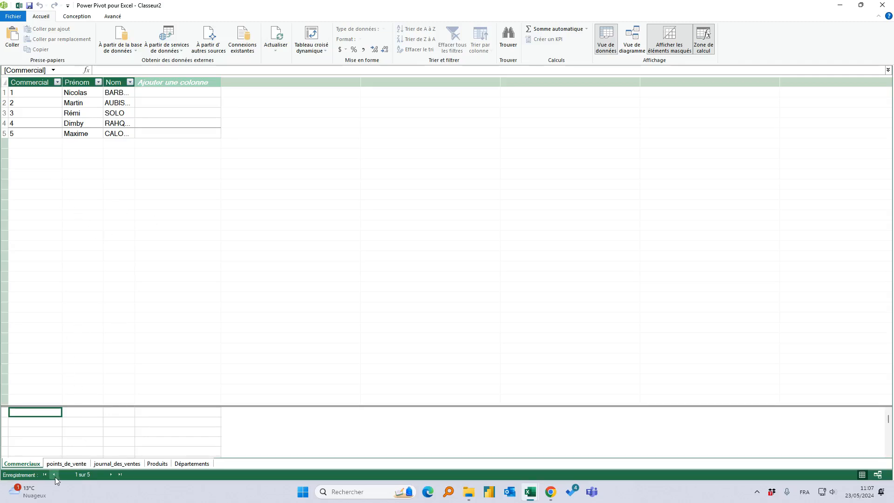
{"action": "left_click", "coordinate": [66, 463]}
{"action": "left_click", "coordinate": [117, 464]}
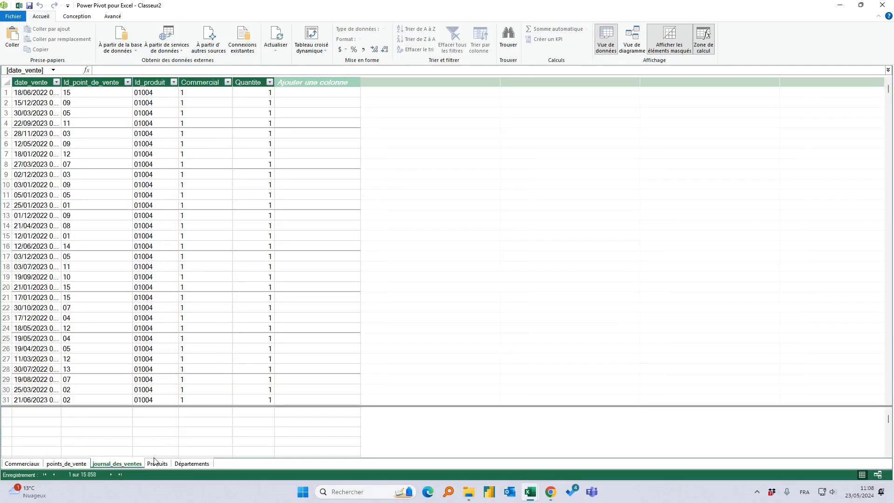
{"action": "left_click", "coordinate": [157, 464]}
{"action": "left_click", "coordinate": [192, 464]}
{"action": "left_click", "coordinate": [37, 464]}
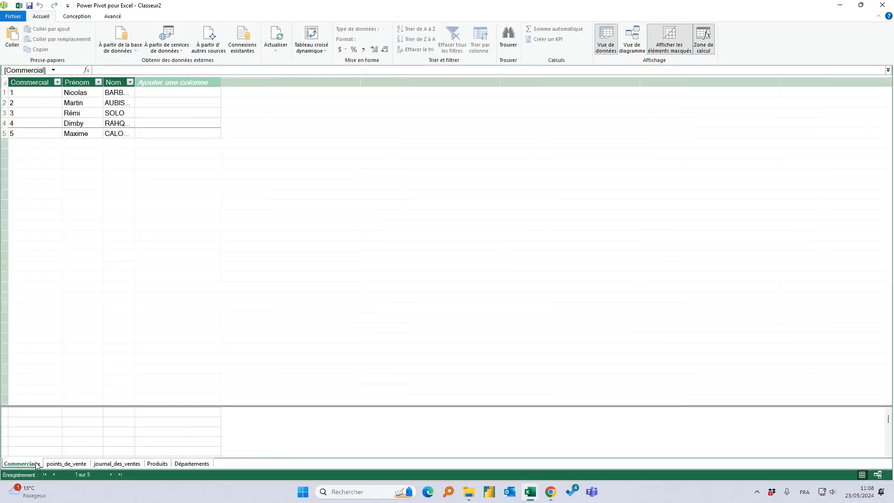
{"action": "left_click", "coordinate": [621, 43]}
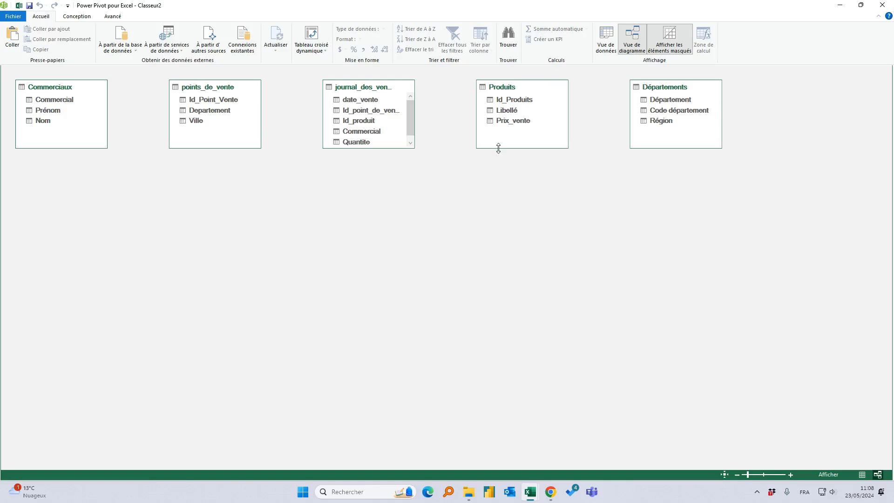
Rearrange journal_des_ventes and points_de_vente in the diagram, enlarge journal_des_ventes, and relate Id_Point_Vente to Id_point_de_vente.
{"action": "left_click_drag", "start_coordinate": [358, 87], "coordinate": [386, 268]}
{"action": "left_click_drag", "start_coordinate": [441, 327], "coordinate": [457, 345]}
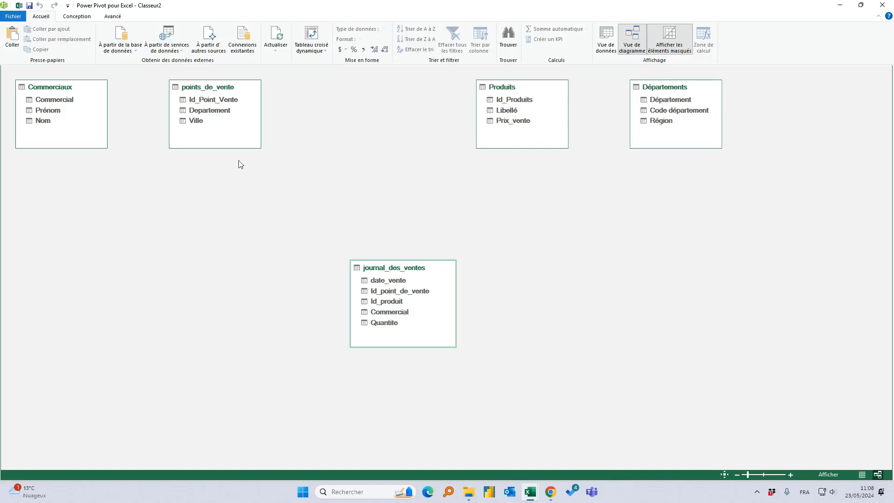
{"action": "left_click_drag", "start_coordinate": [219, 91], "coordinate": [287, 162]}
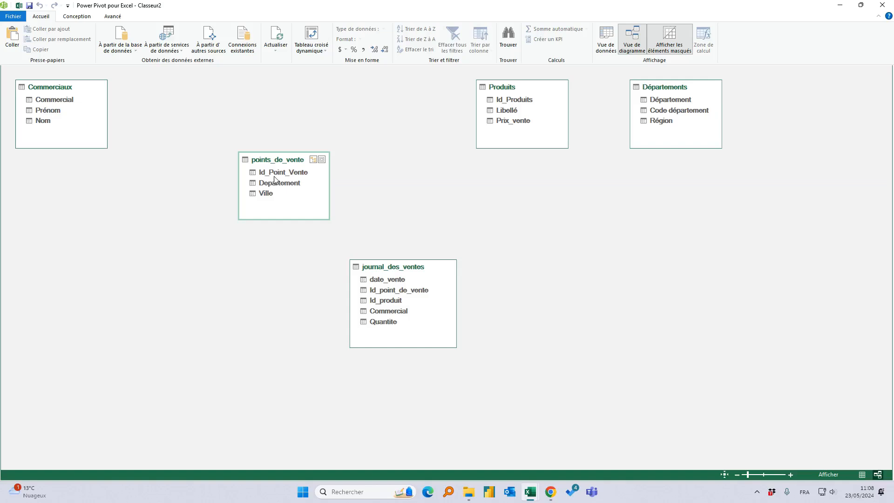
{"action": "left_click_drag", "start_coordinate": [281, 172], "coordinate": [398, 285]}
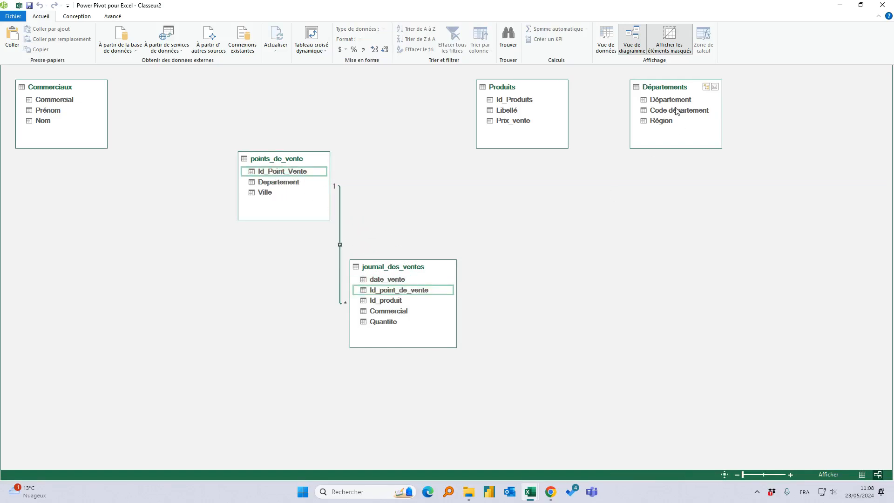
Reposition and relate Départements to points_de_vente, Commerciaux to journal_des_ventes on Commercial, and Produits to journal_des_ventes by linking Id_Produits to Id_produit.
{"action": "mouse_move", "coordinate": [684, 87]}
{"action": "left_mouse_down"}
{"action": "mouse_move", "coordinate": [189, 87]}
{"action": "mouse_move", "coordinate": [192, 111]}
{"action": "mouse_move", "coordinate": [261, 182]}
{"action": "left_mouse_up"}
{"action": "left_click_drag", "start_coordinate": [56, 89], "coordinate": [399, 313]}
{"action": "left_click", "coordinate": [411, 157]}
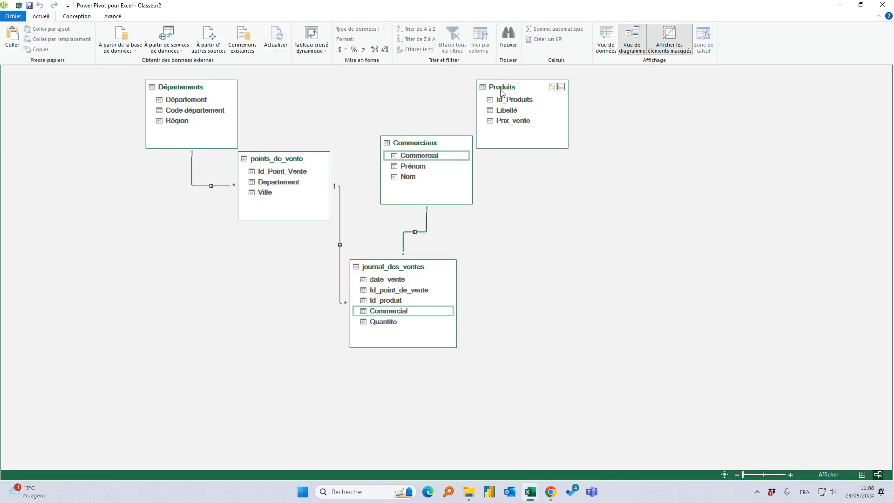
{"action": "left_click_drag", "start_coordinate": [516, 88], "coordinate": [399, 307]}
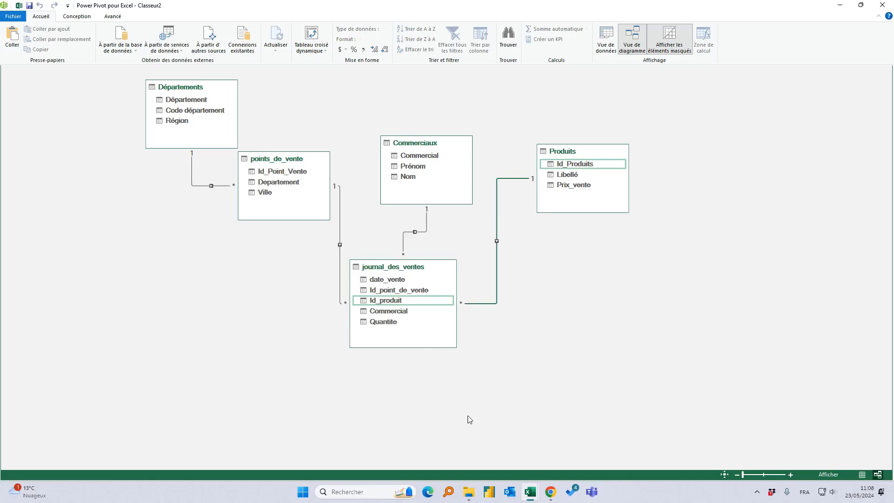
Create a new date table, place it beside Produits, and relate its Date column to date_vente in journal_des_ventes.
{"action": "left_click", "coordinate": [394, 280]}
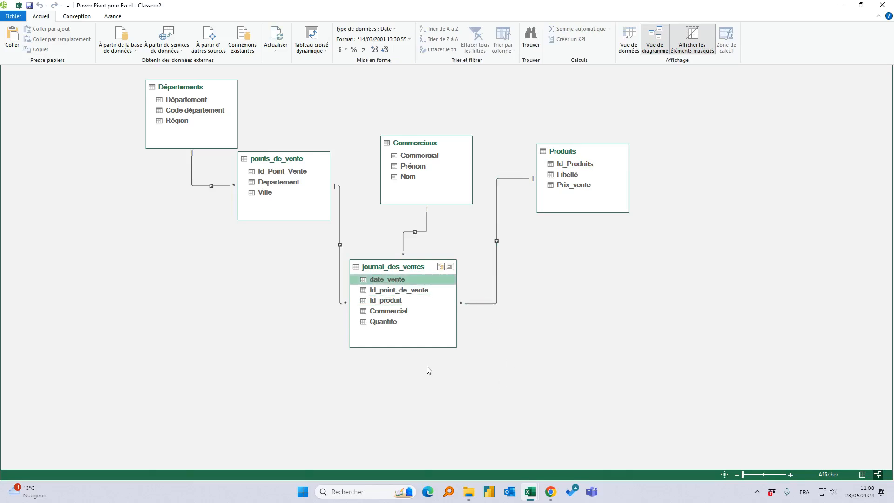
{"action": "left_click", "coordinate": [391, 267]}
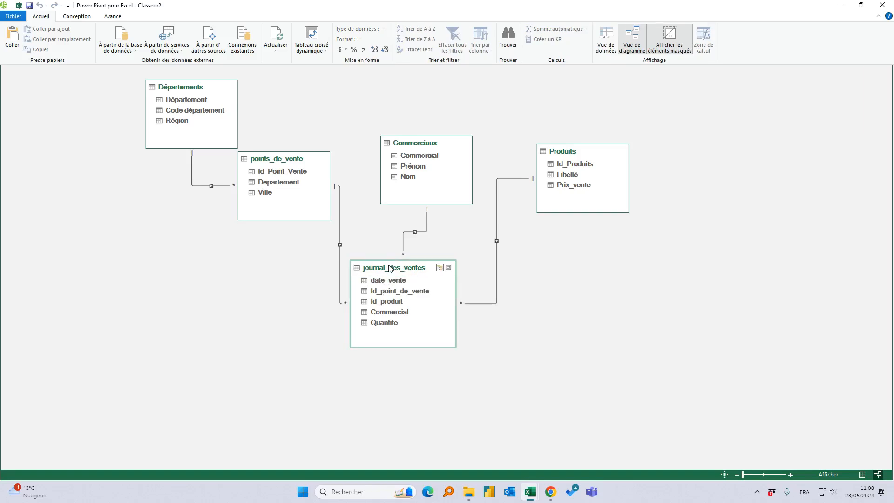
{"action": "left_click", "coordinate": [77, 17]}
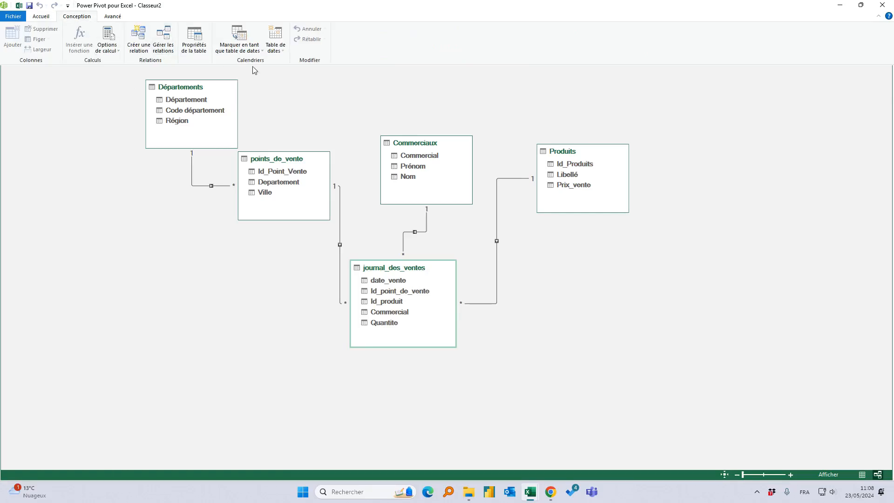
{"action": "left_click", "coordinate": [276, 49]}
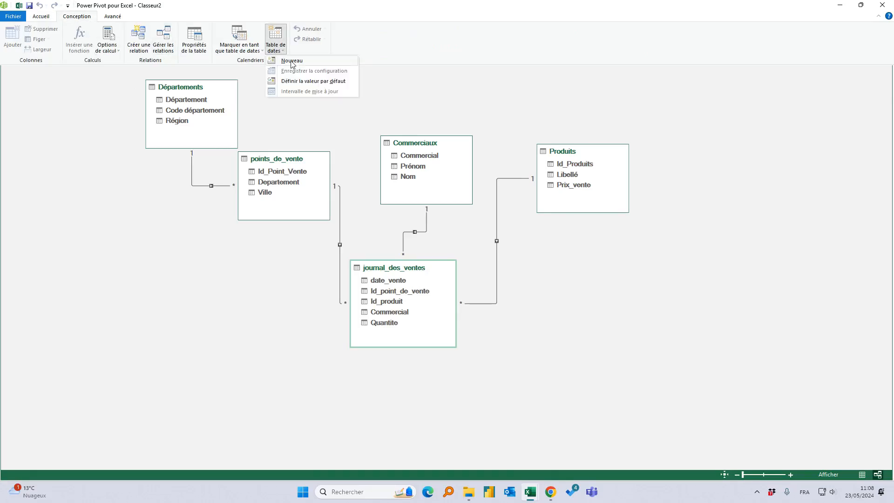
{"action": "left_click", "coordinate": [291, 62]}
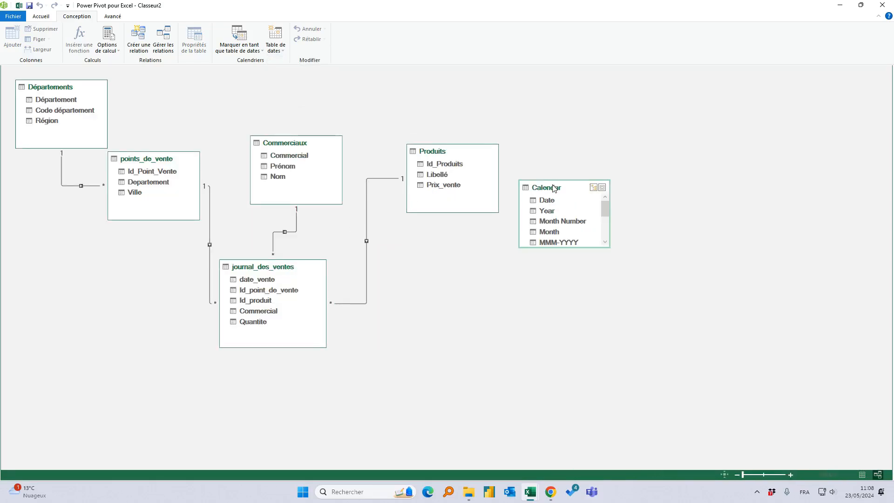
{"action": "left_click_drag", "start_coordinate": [555, 185], "coordinate": [569, 144]}
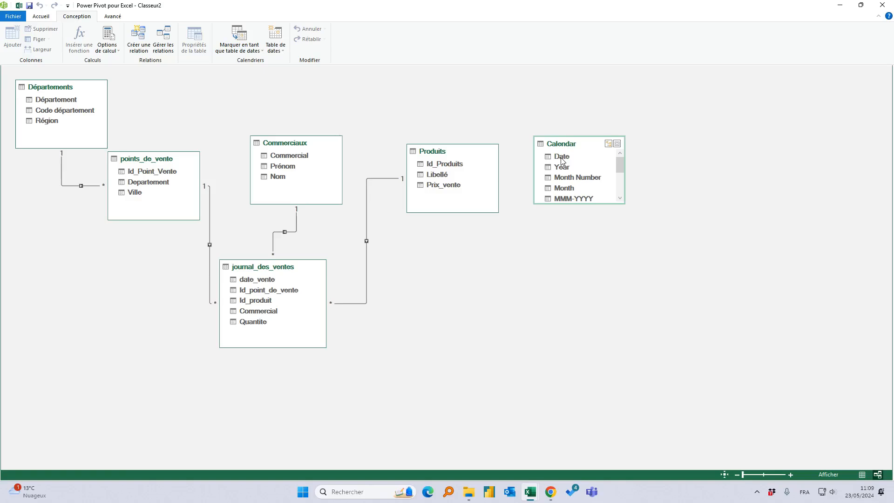
{"action": "left_click_drag", "start_coordinate": [561, 158], "coordinate": [243, 279]}
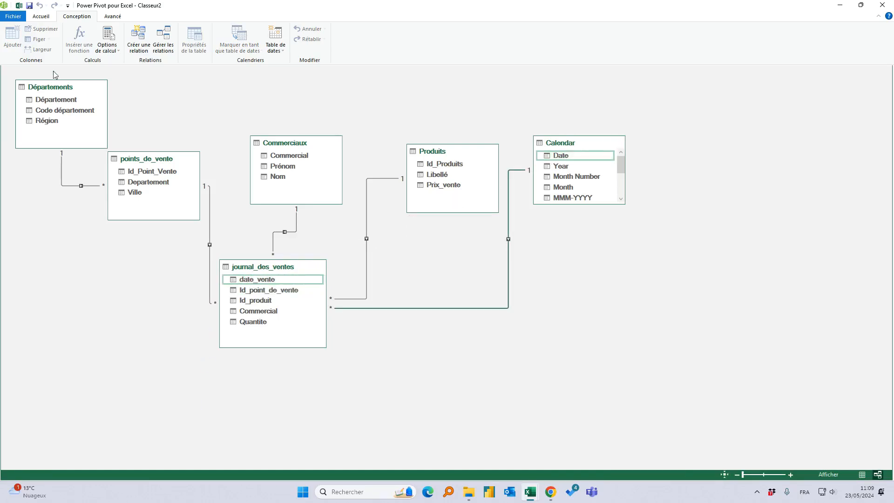
Show the Commerciaux table in data view and widen its Nom and Prénom columns.
{"action": "left_click", "coordinate": [43, 17]}
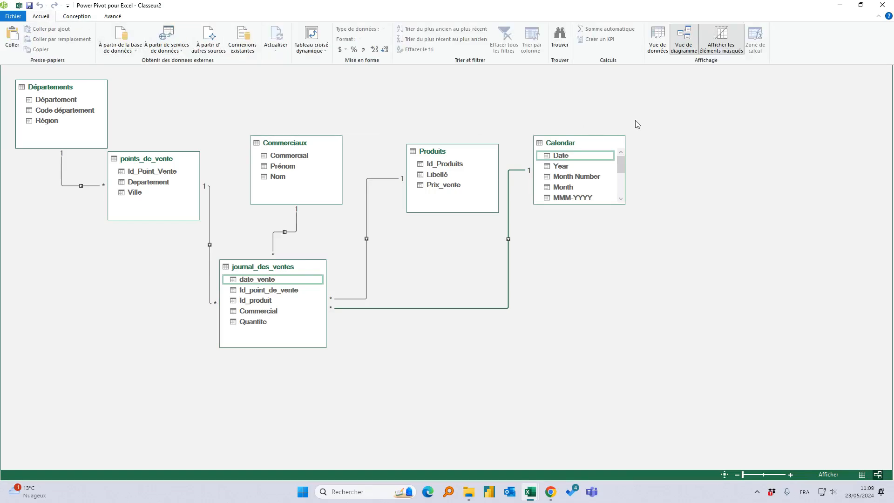
{"action": "left_click", "coordinate": [658, 41]}
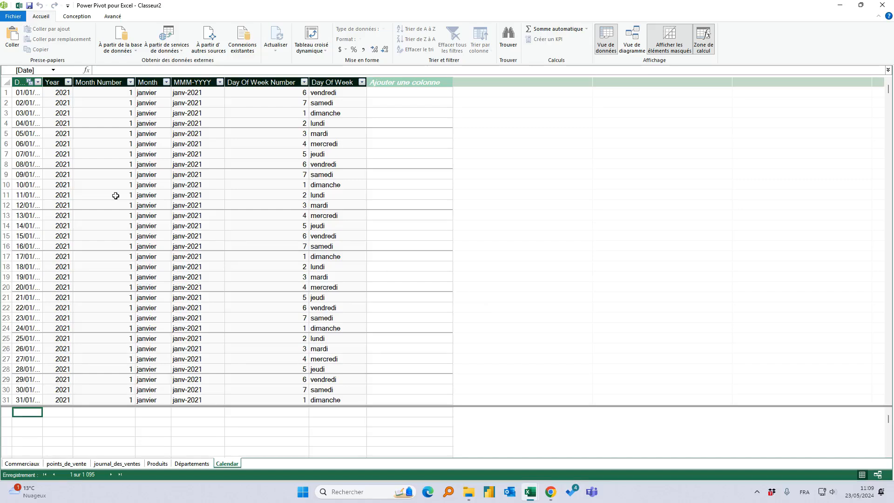
{"action": "left_click", "coordinate": [31, 463]}
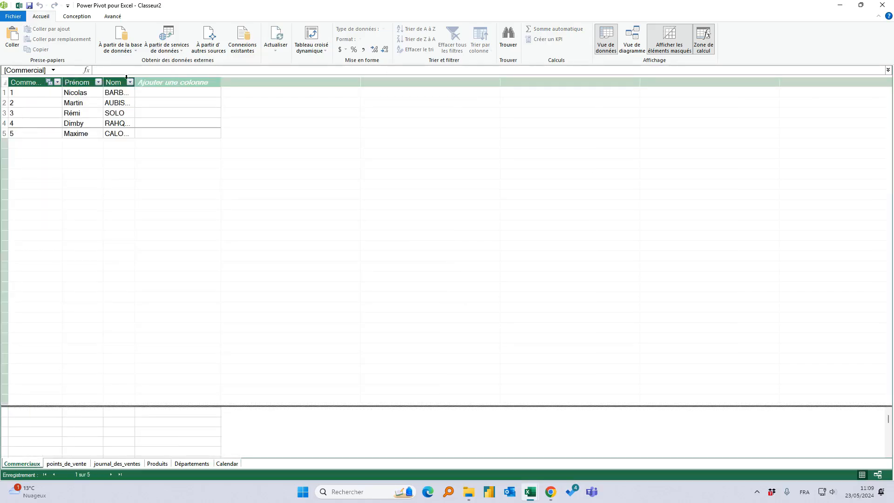
{"action": "left_click_drag", "start_coordinate": [135, 82], "coordinate": [178, 82]}
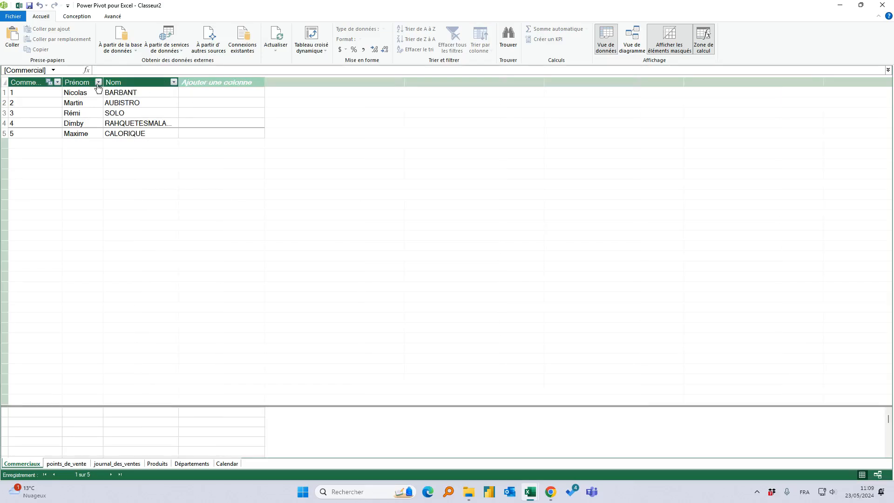
{"action": "left_click_drag", "start_coordinate": [103, 83], "coordinate": [115, 83]}
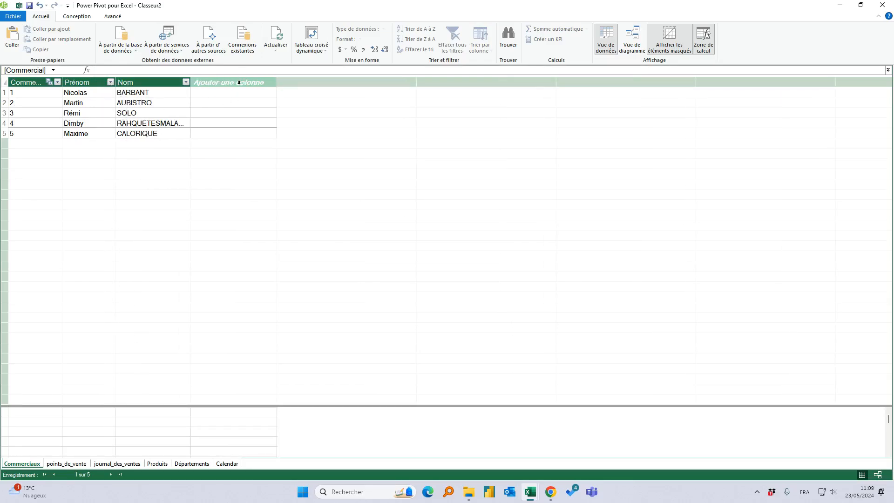
Add a column to the Commerciaux table and enter a name beginning with "Nom commerc".
{"action": "left_click", "coordinate": [238, 83]}
{"action": "double_click", "coordinate": [231, 82]}
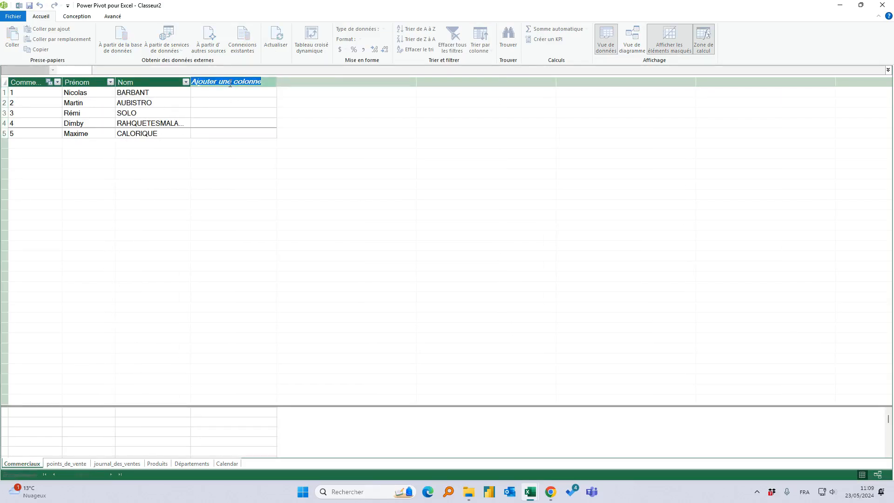
{"action": "type", "text": "Nom commerc"}
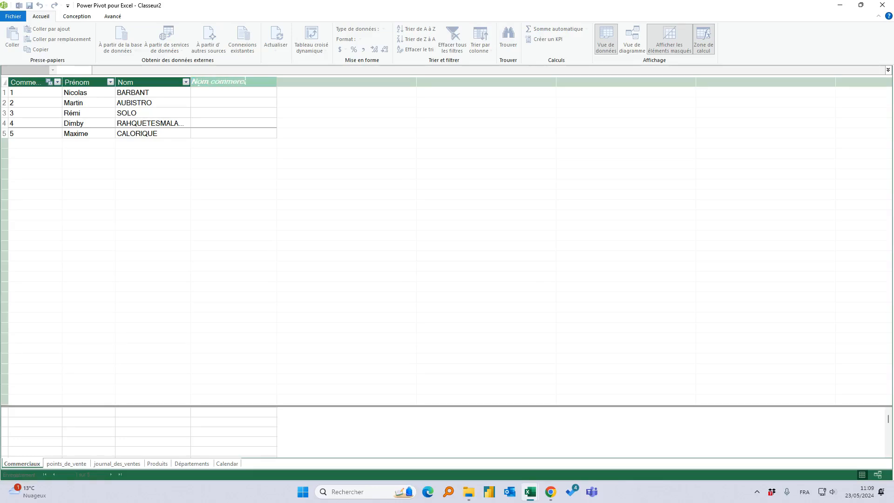
Name the new column of the Commerciaux table Nom commercial and give it the formula =[Prénom] & " " & [Nom].
{"action": "type", "text": "ial"}
{"action": "key", "text": "Return"}
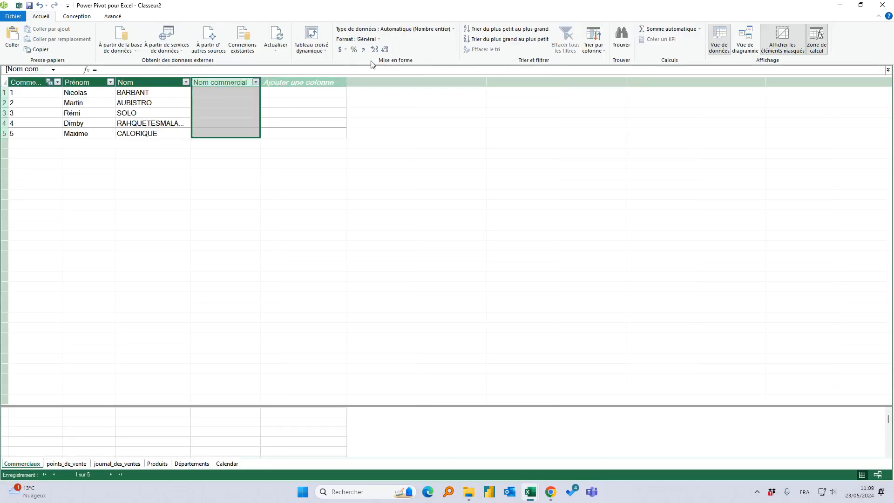
{"action": "left_click", "coordinate": [231, 90]}
{"action": "type", "text": "="}
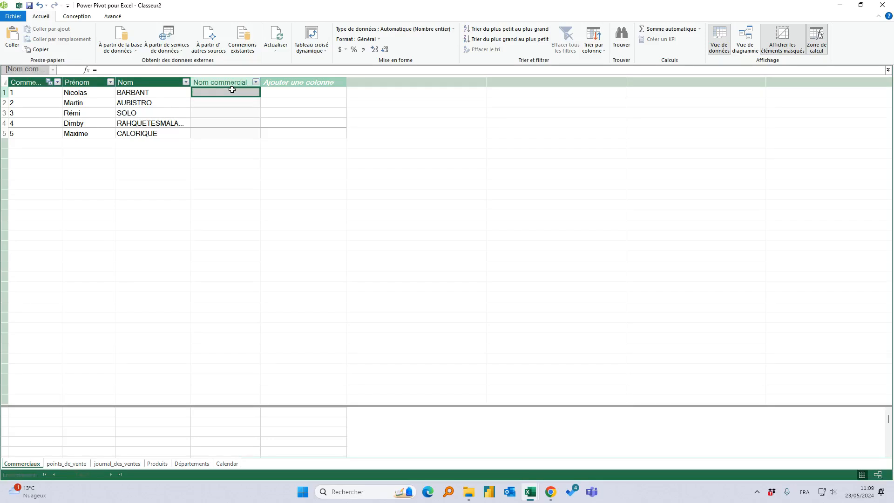
{"action": "left_click", "coordinate": [83, 94]}
{"action": "left_click", "coordinate": [208, 95]}
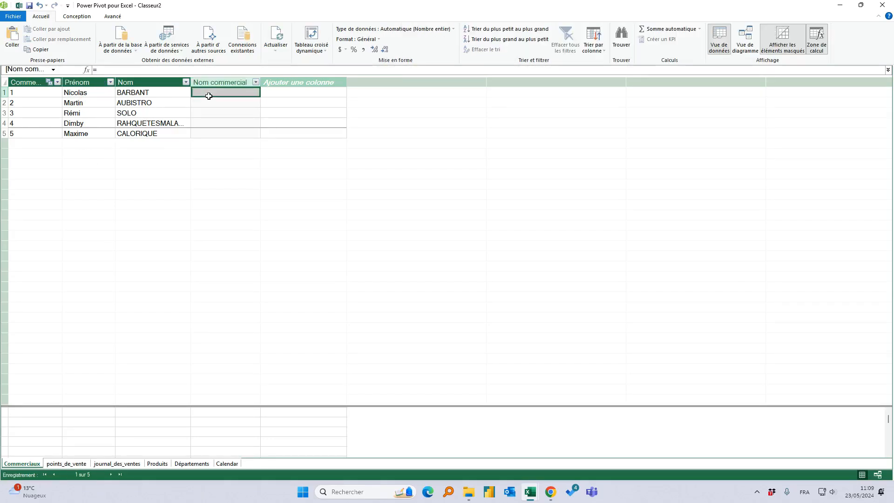
{"action": "type", "text": "=[P"}
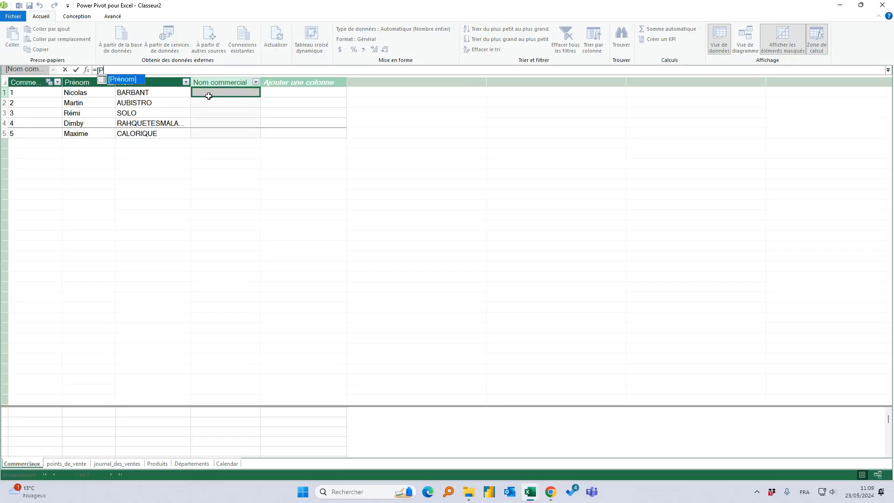
{"action": "type", "text": "rénom] & "}
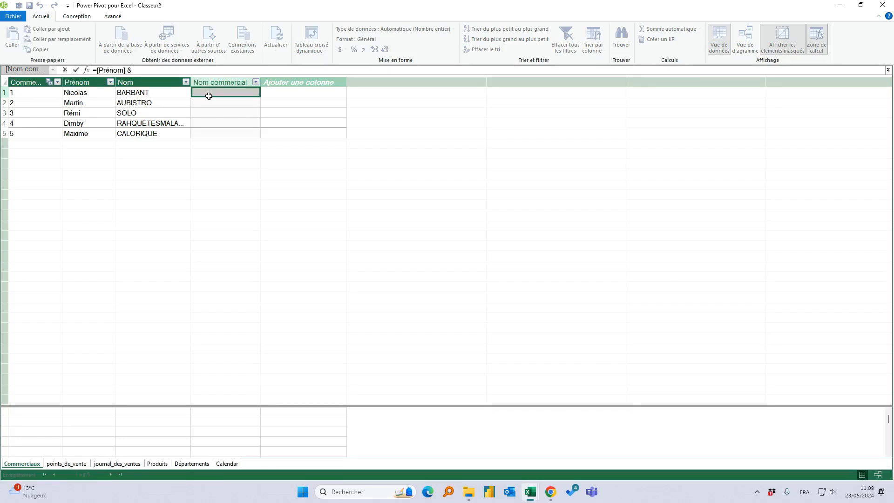
{"action": "type", "text": "\" \" & [Nom]"}
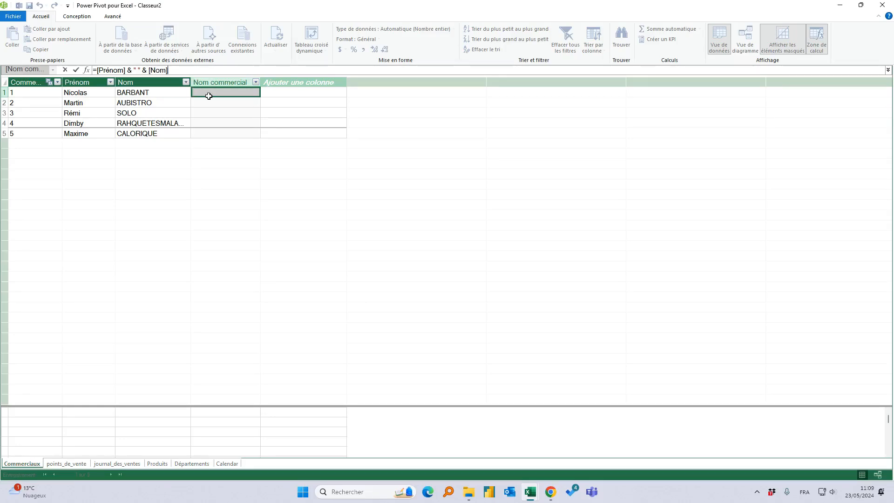
{"action": "key", "text": "Return"}
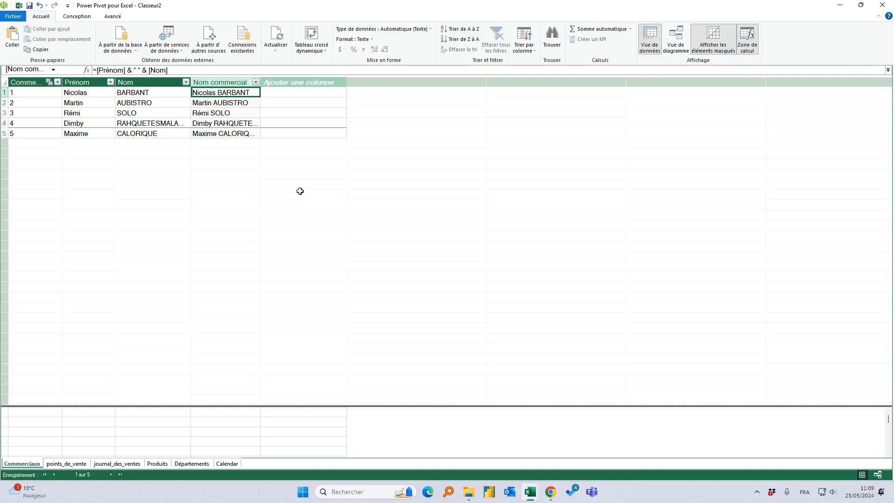
Add a column named Prix de vente to the journal_des_ventes table.
{"action": "left_click", "coordinate": [72, 463]}
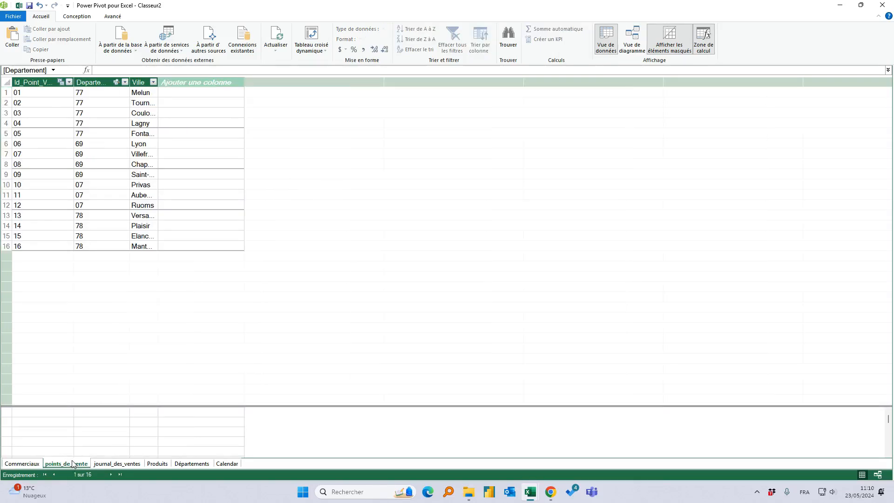
{"action": "left_click", "coordinate": [112, 464]}
{"action": "left_click", "coordinate": [158, 464]}
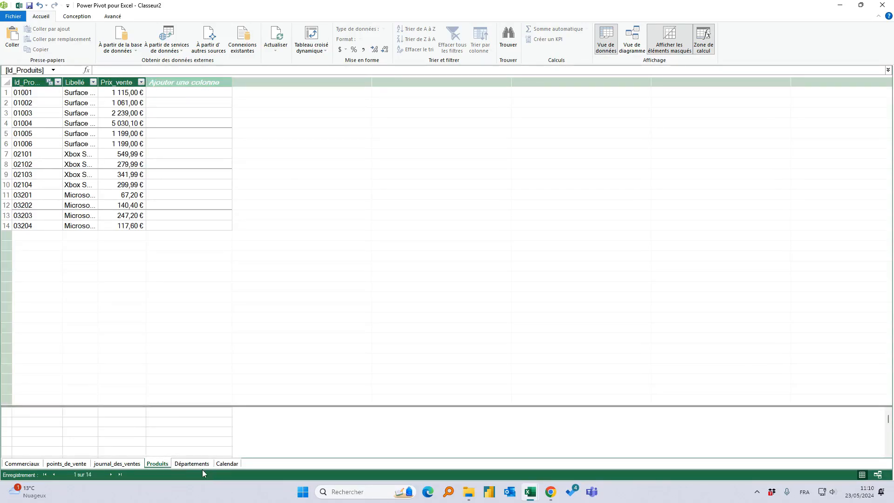
{"action": "left_click", "coordinate": [111, 473]}
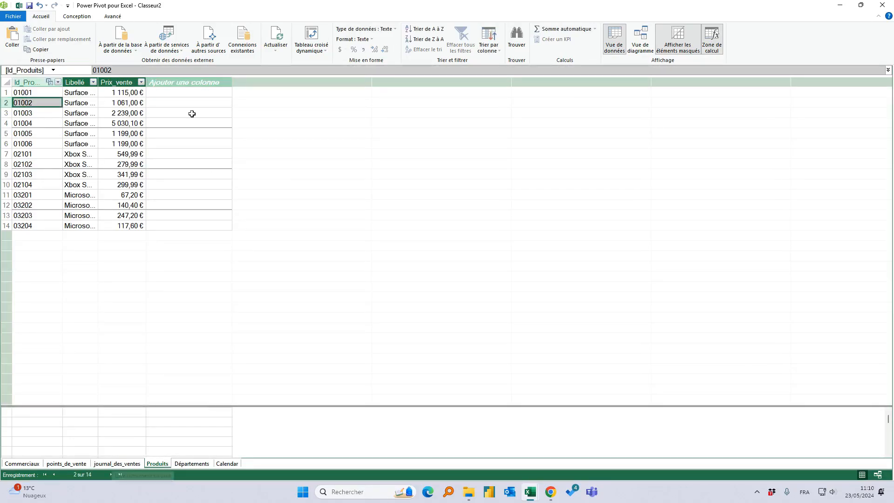
{"action": "left_click", "coordinate": [116, 464]}
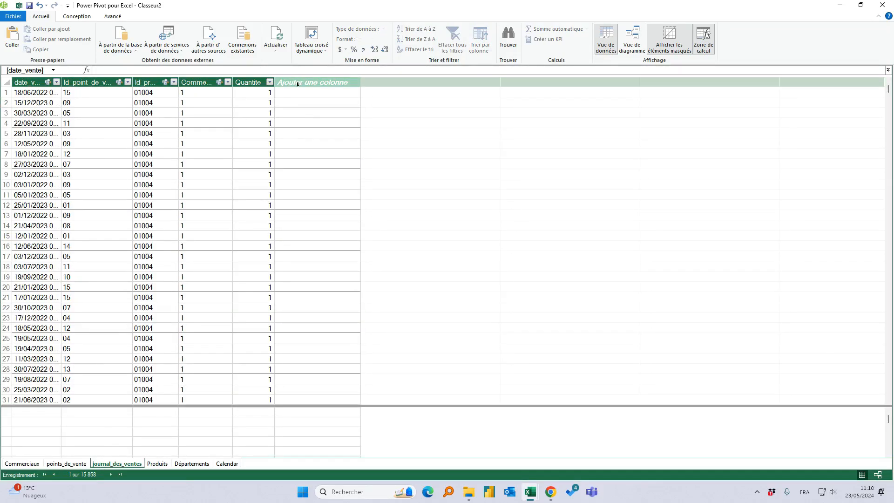
{"action": "left_click", "coordinate": [302, 82]}
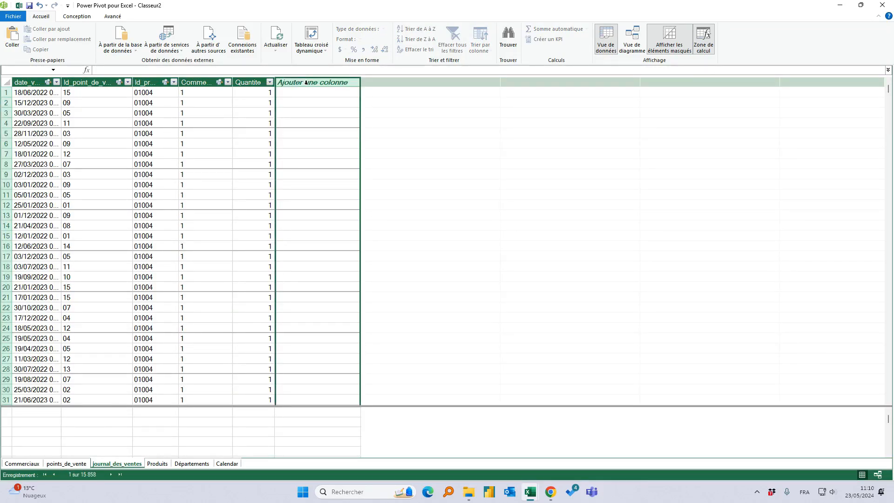
{"action": "double_click", "coordinate": [306, 82]}
{"action": "type", "text": "Pr"}
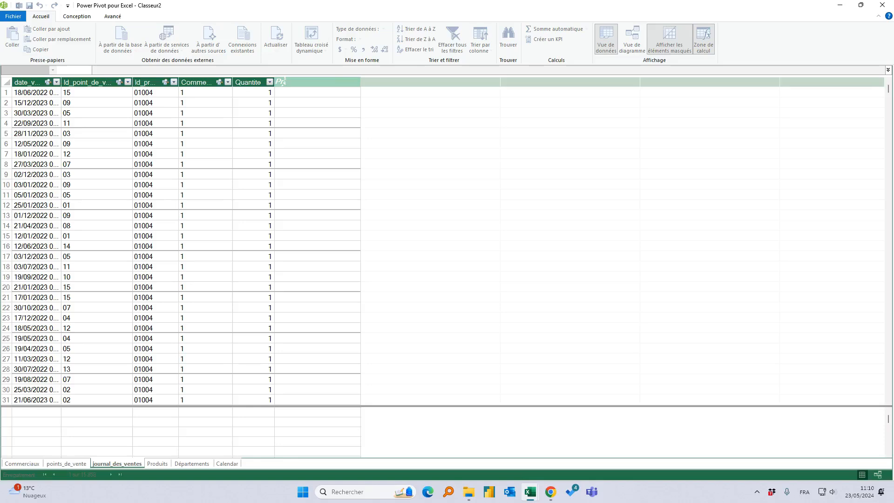
{"action": "type", "text": "ix de vente"}
{"action": "key", "text": "Return"}
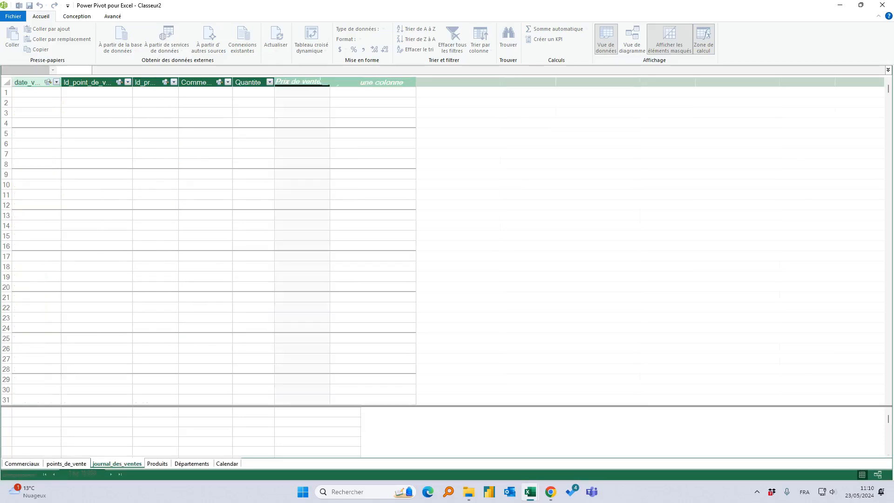
Fill the Prix de vente column with the formula =RELATED(Produits[Prix_vente]).
{"action": "left_click", "coordinate": [317, 95]}
{"action": "type", "text": "="}
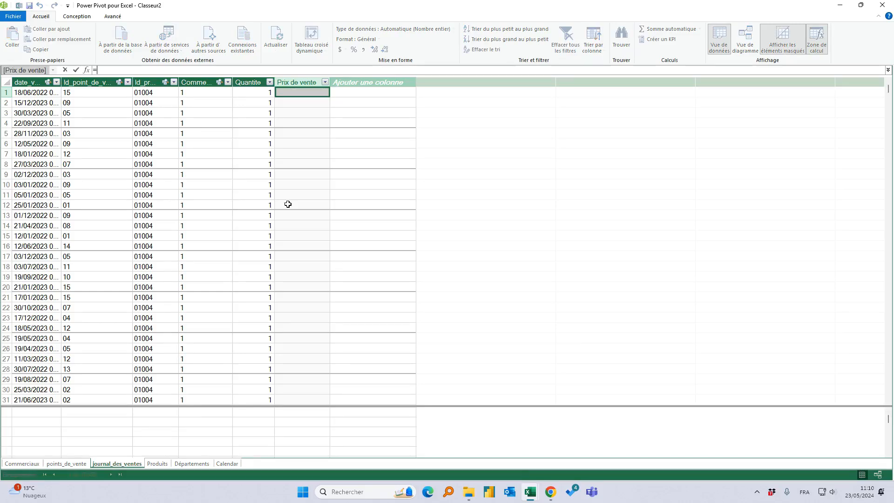
{"action": "type", "text": "RELA"}
{"action": "key", "text": "Tab"}
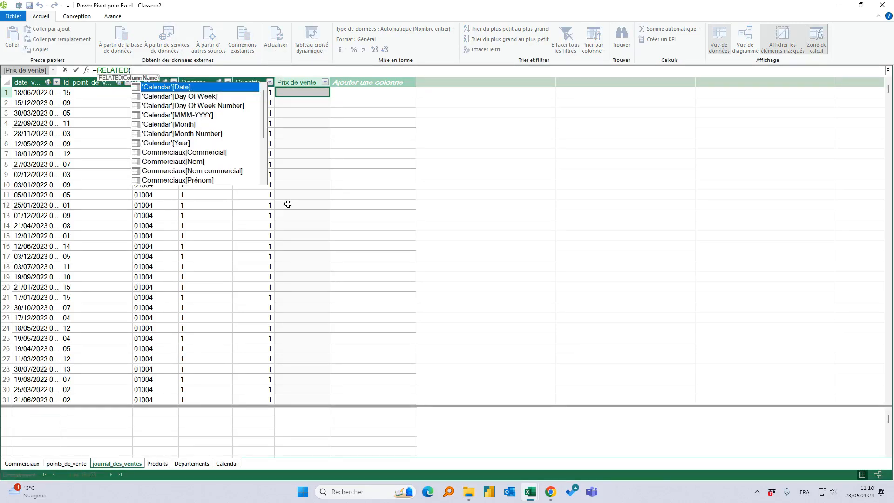
{"action": "scroll", "coordinate": [223, 156], "scroll_direction": "down", "scroll_amount": 3}
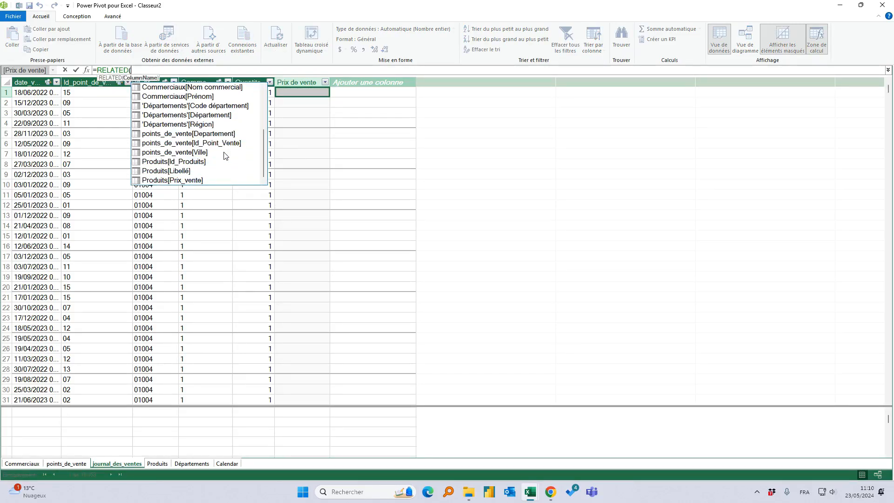
{"action": "double_click", "coordinate": [178, 180]}
{"action": "type", "text": ")"}
{"action": "key", "text": "Return"}
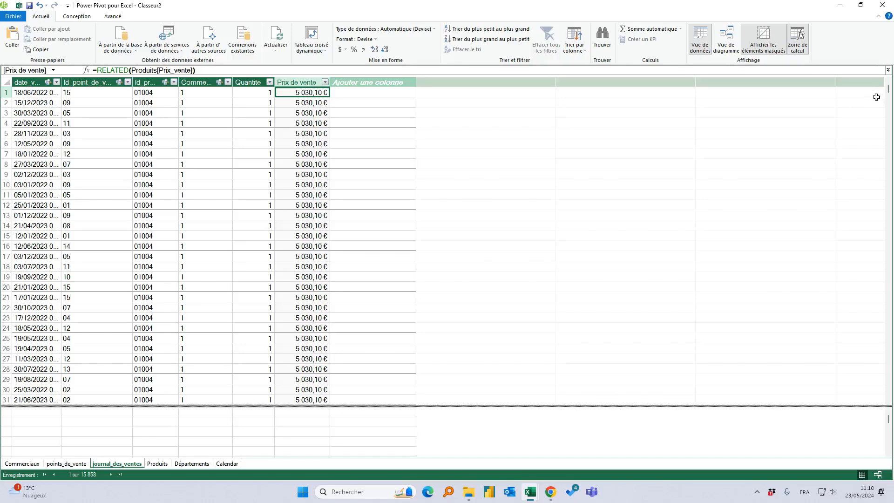
{"action": "mouse_move", "coordinate": [890, 94]}
{"action": "left_mouse_down"}
{"action": "mouse_move", "coordinate": [892, 224]}
{"action": "mouse_move", "coordinate": [890, 86]}
{"action": "left_mouse_up"}
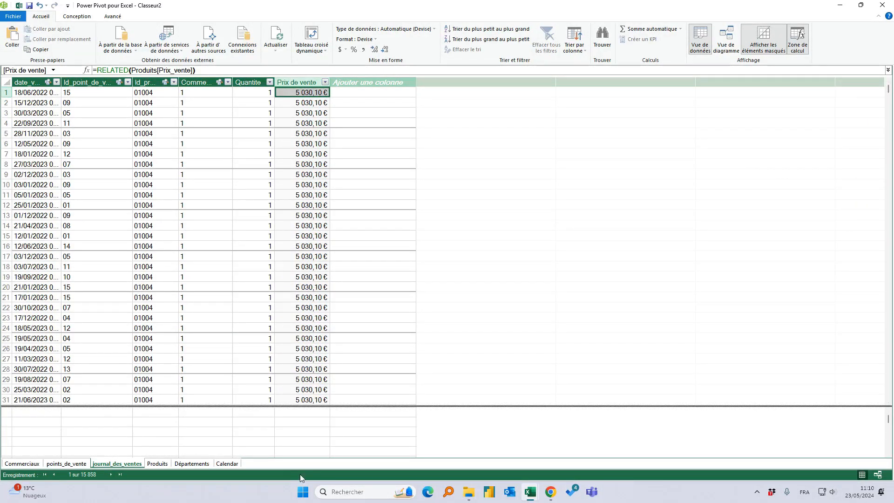
Create the measure CA:=SUMX(journal_des_ventes; journal_des_ventes[Quantite] * journal_des_ventes[Prix de vente]) in the calculation area below Prix de vente.
{"action": "left_click", "coordinate": [301, 413]}
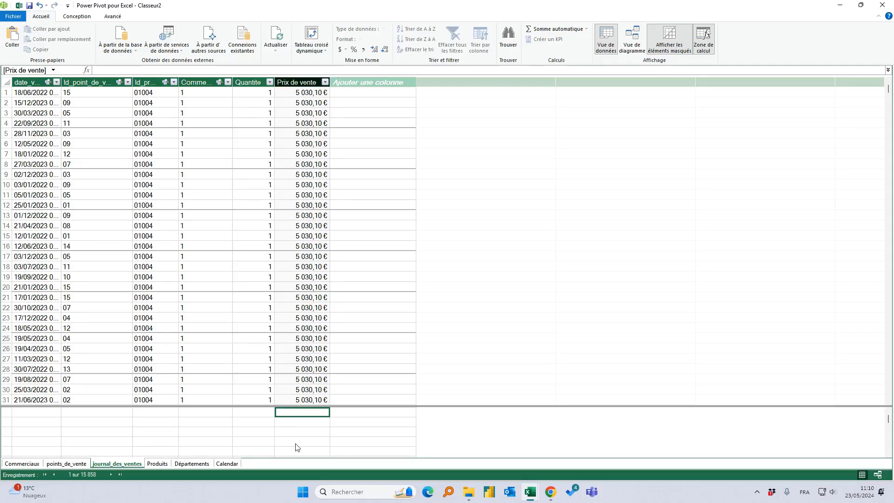
{"action": "type", "text": "CA:="}
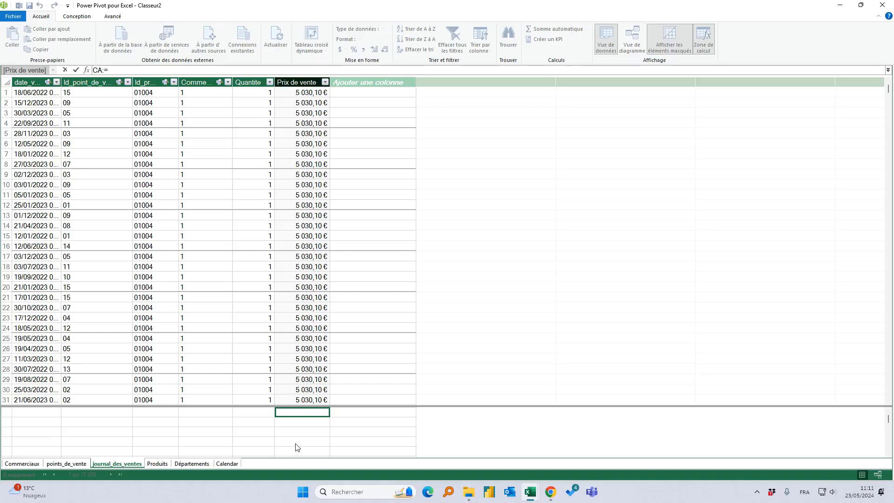
{"action": "type", "text": "SUM"}
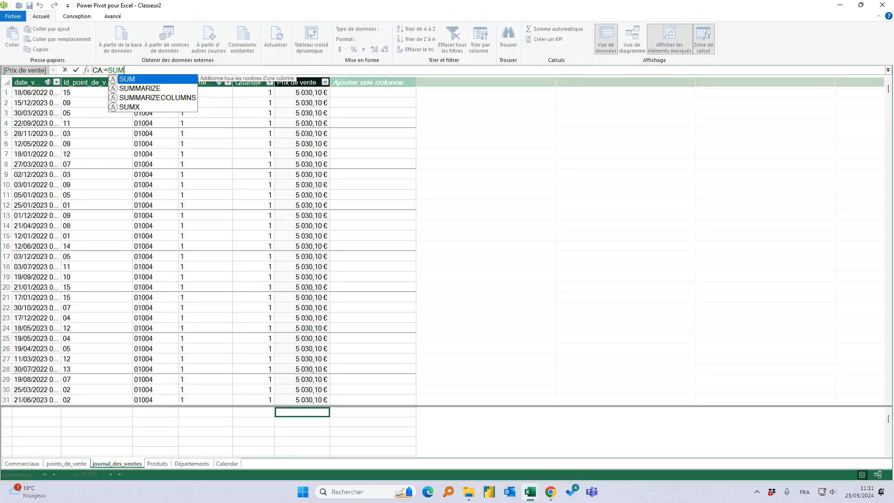
{"action": "type", "text": "X("}
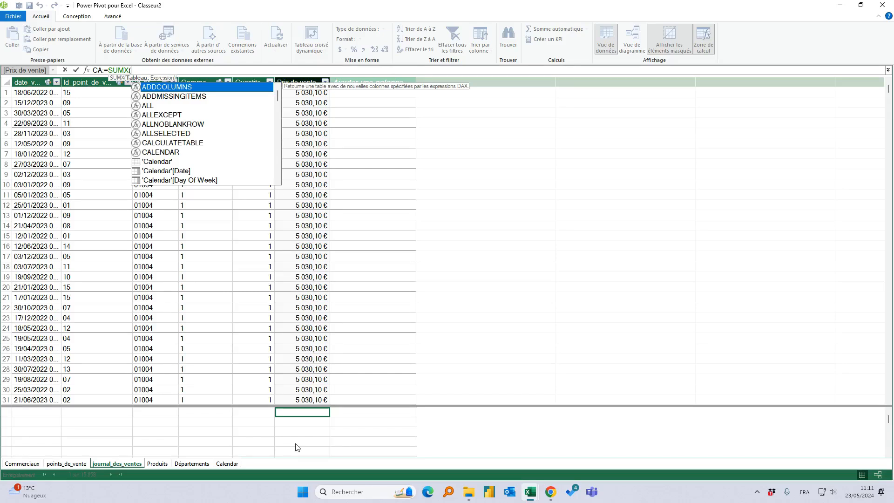
{"action": "type", "text": "jou"}
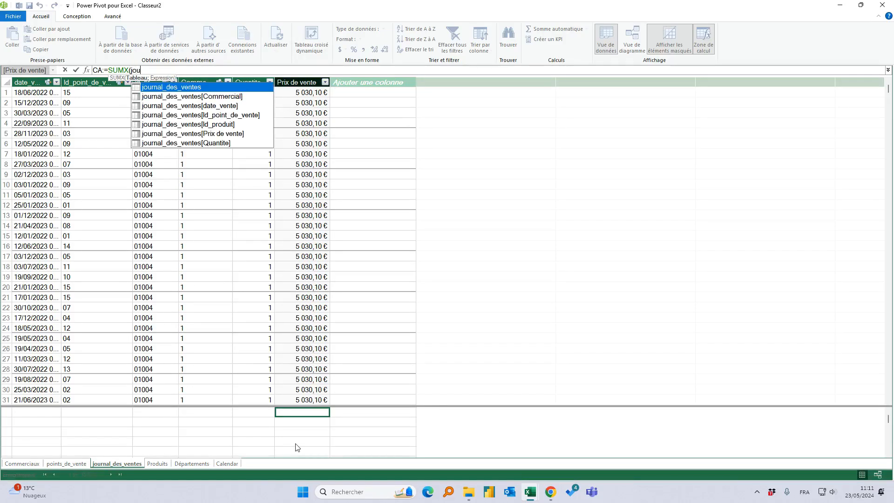
{"action": "type", "text": "rnal_des_ventes;"}
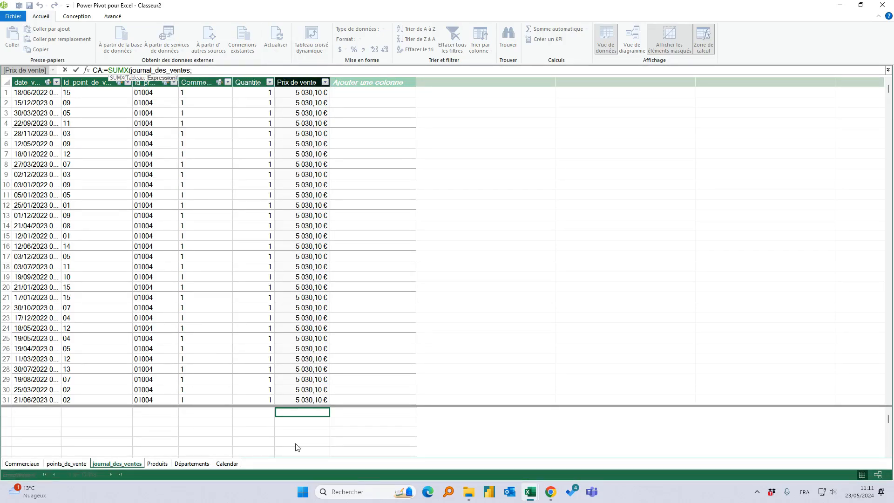
{"action": "type", "text": " journal_des_ventes[Quantite]"}
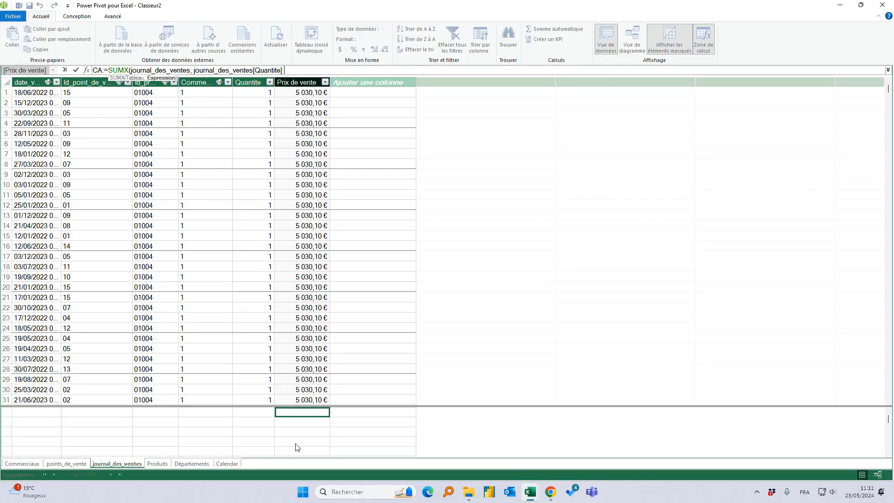
{"action": "type", "text": " *"}
{"action": "type", "text": " journal_des_ventes[Prix de vente]"}
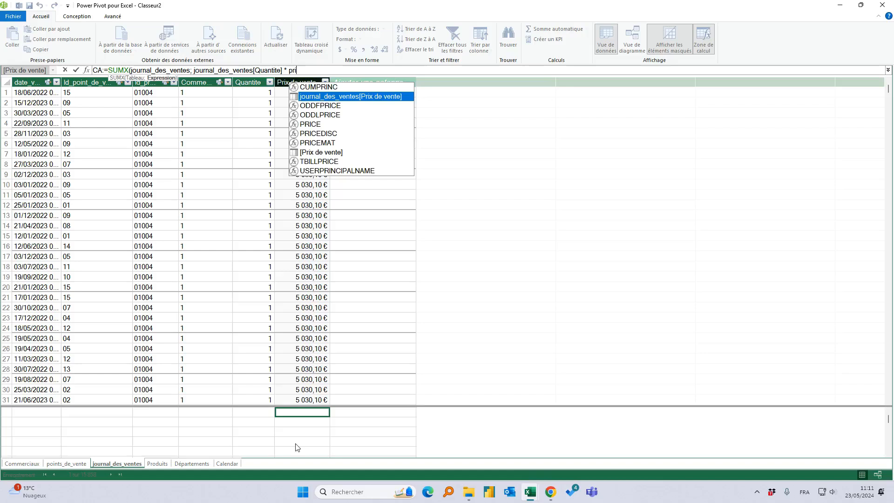
{"action": "type", "text": ")"}
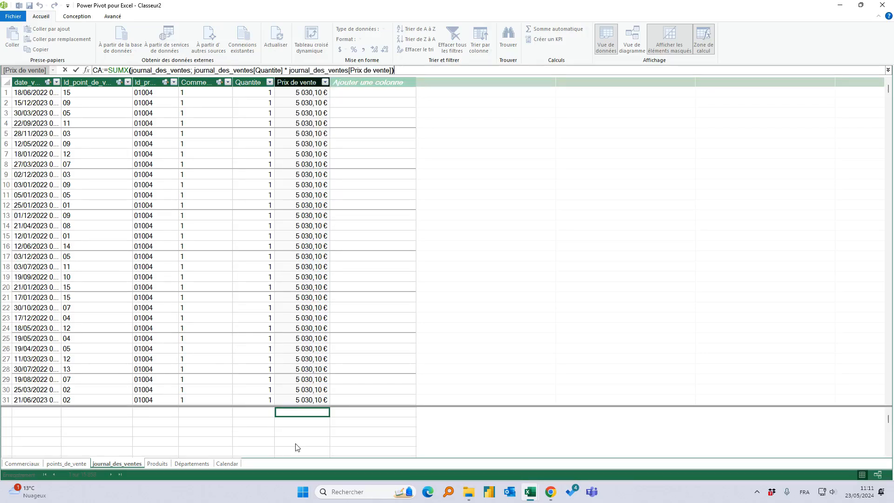
{"action": "key", "text": "Return"}
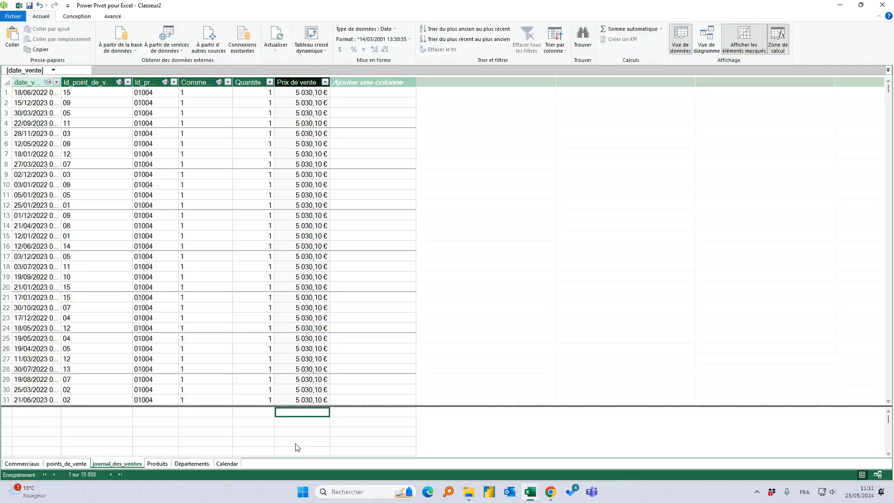
Widen the Prix de vente column and format the CA measure as euro currency without decimals.
{"action": "left_click_drag", "start_coordinate": [329, 89], "coordinate": [348, 88]}
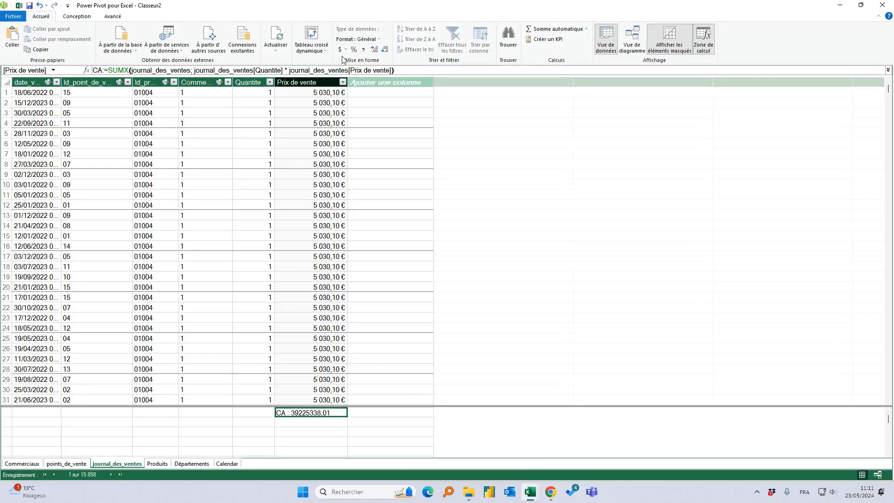
{"action": "left_click", "coordinate": [340, 41]}
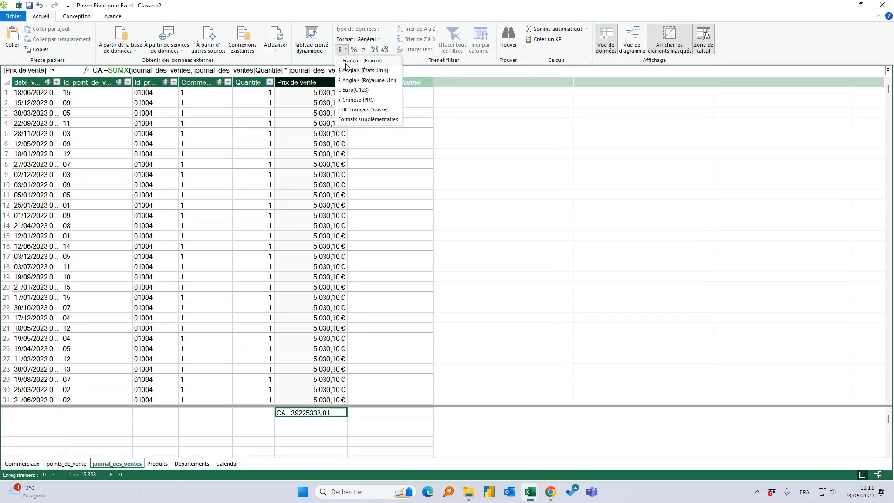
{"action": "left_click", "coordinate": [359, 107]}
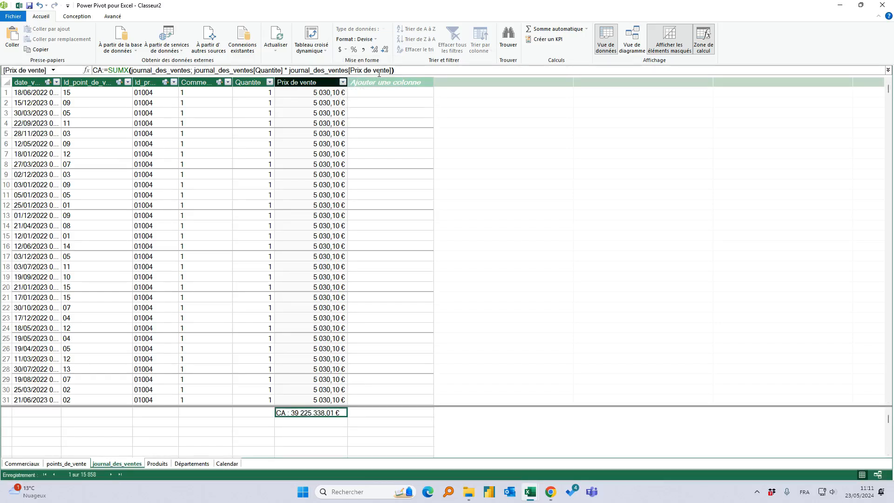
{"action": "left_click", "coordinate": [385, 49]}
{"action": "left_click", "coordinate": [385, 49]}
Create the measure CA N-1:=CALCULATE([CA] ; SAMEPERIODLASTYEAR('Calendar'[Date])) in the calculation area directly below the CA measure.
{"action": "left_click", "coordinate": [307, 423]}
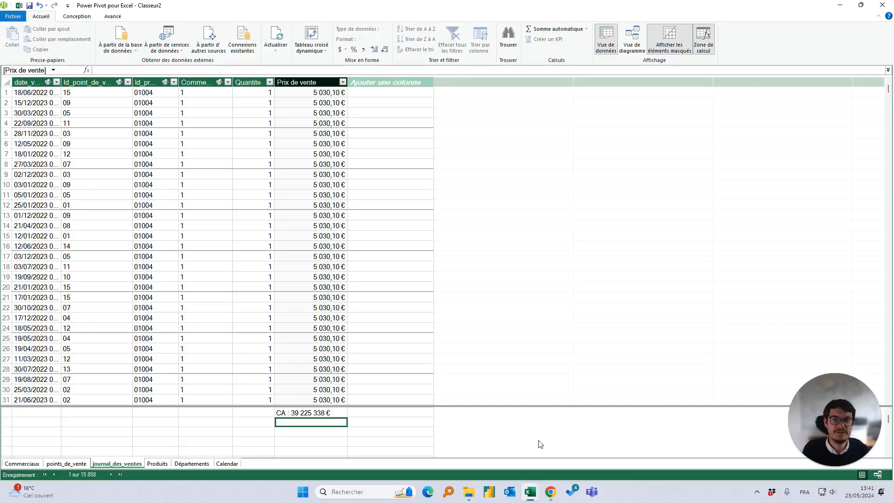
{"action": "type", "text": "CA "}
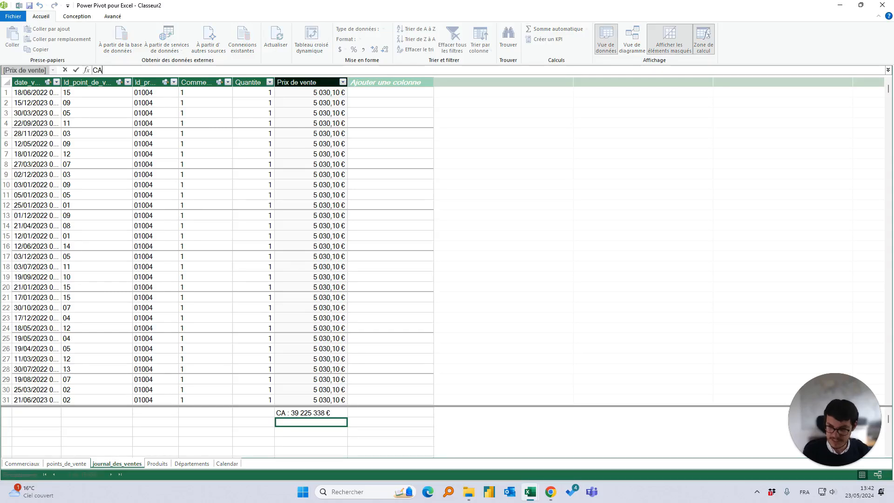
{"action": "type", "text": "N-1"}
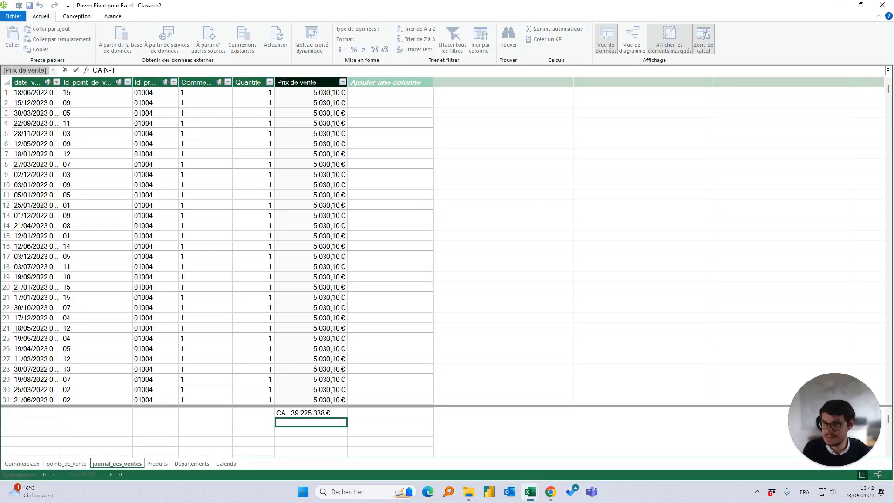
{"action": "type", "text": ":="}
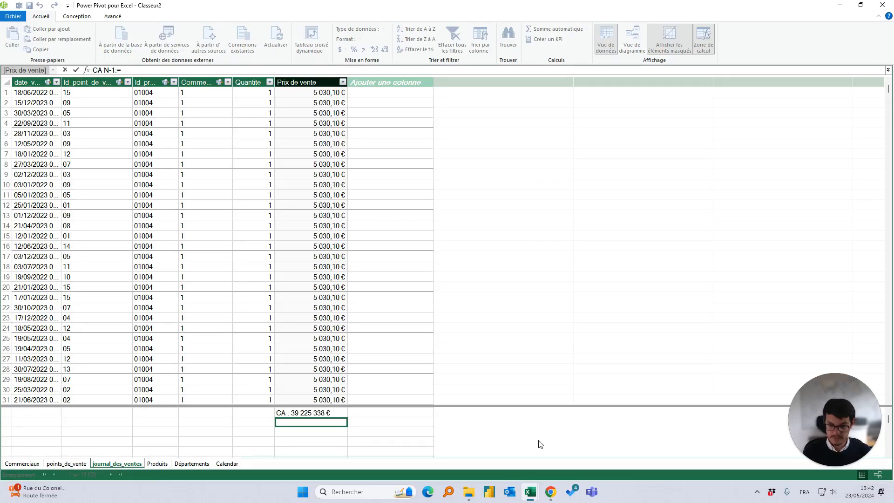
{"action": "type", "text": "CAL"}
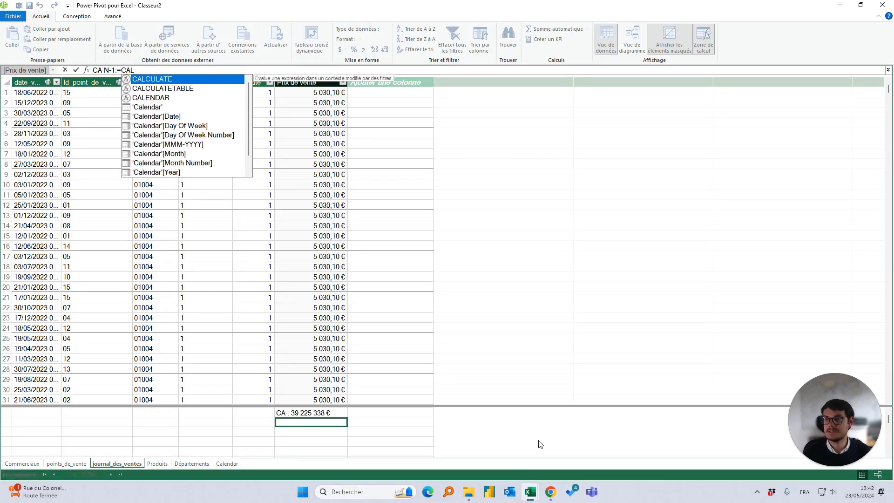
{"action": "key", "text": "Tab"}
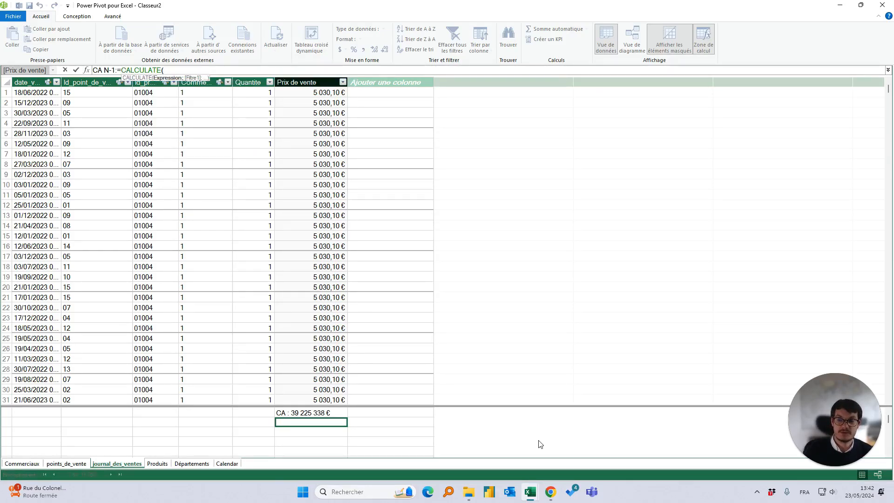
{"action": "type", "text": "[CA]"}
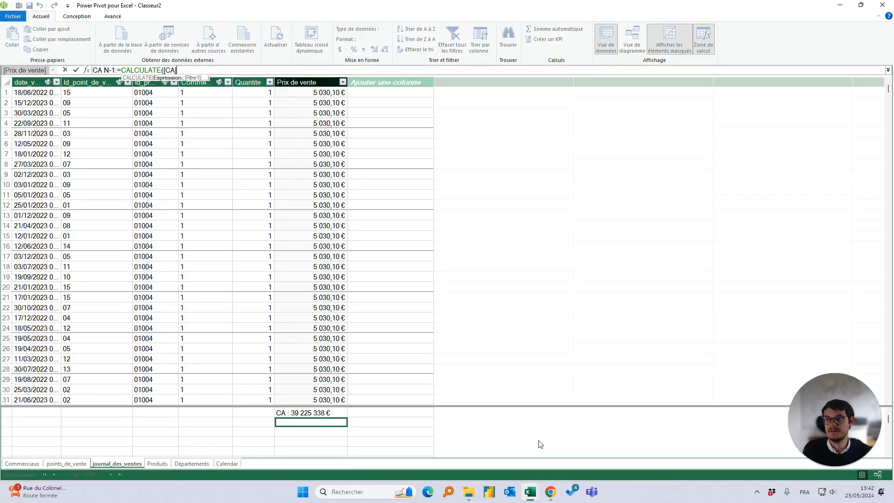
{"action": "type", "text": " ;"}
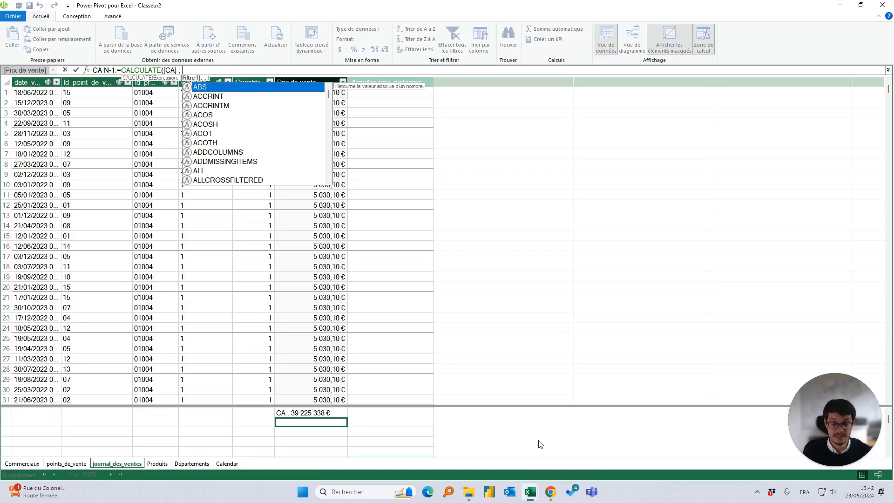
{"action": "type", "text": "SA"}
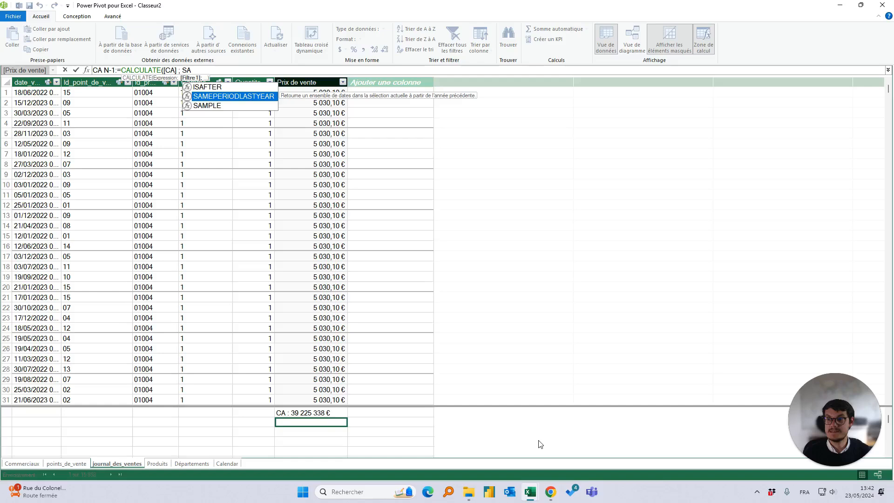
{"action": "key", "text": "Tab"}
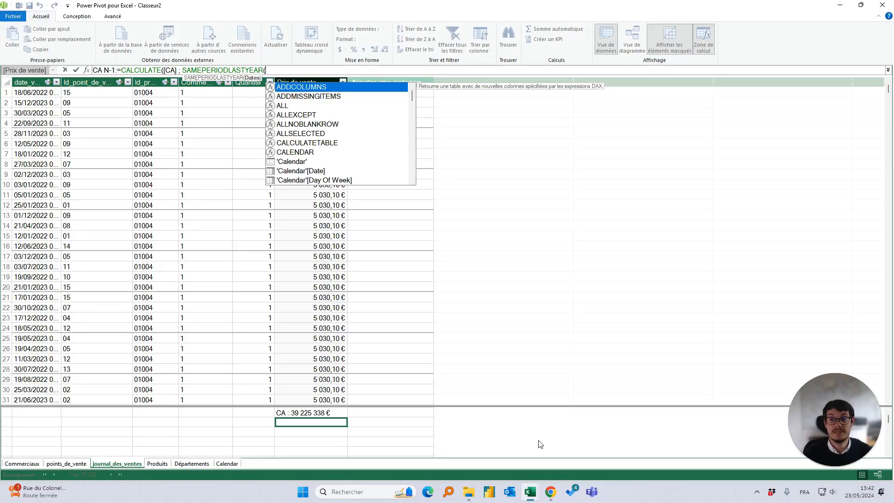
{"action": "key", "text": "Down"}
{"action": "key", "text": "Down"}
{"action": "key", "text": "Down"}
{"action": "key", "text": "Down"}
{"action": "key", "text": "Down"}
{"action": "key", "text": "Down"}
{"action": "key", "text": "Down"}
{"action": "key", "text": "Down"}
{"action": "key", "text": "Down"}
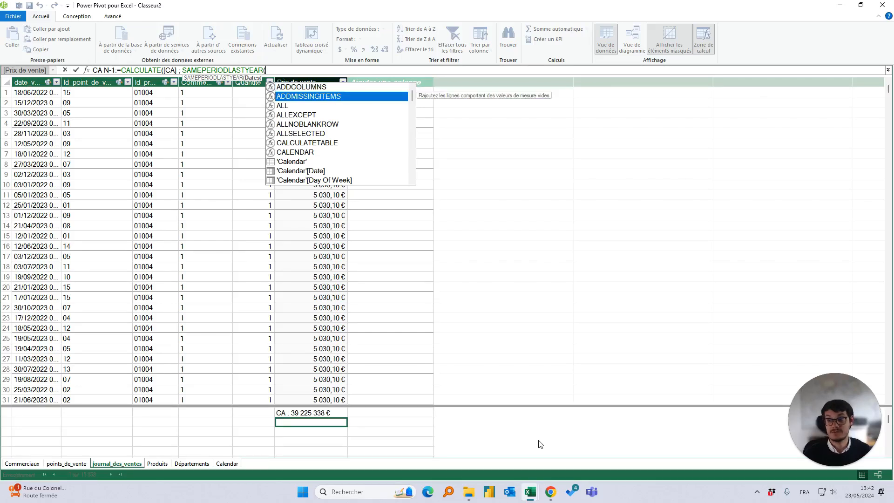
{"action": "key", "text": "Tab"}
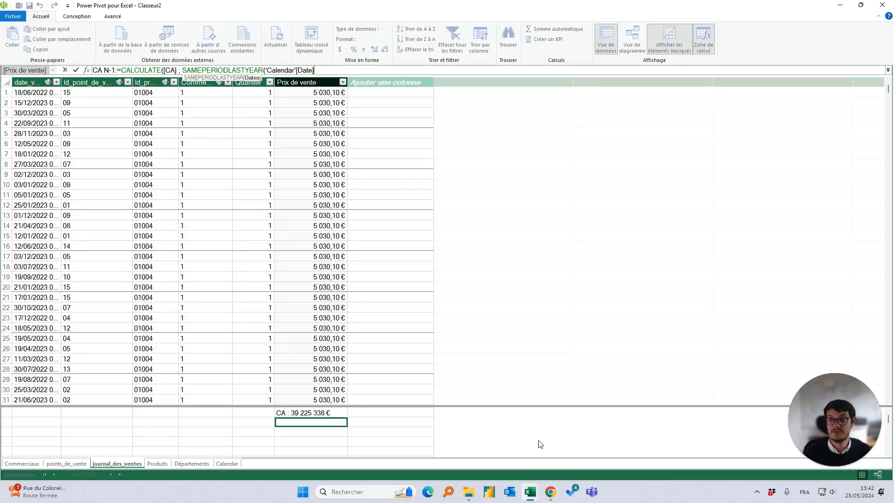
{"action": "type", "text": "))"}
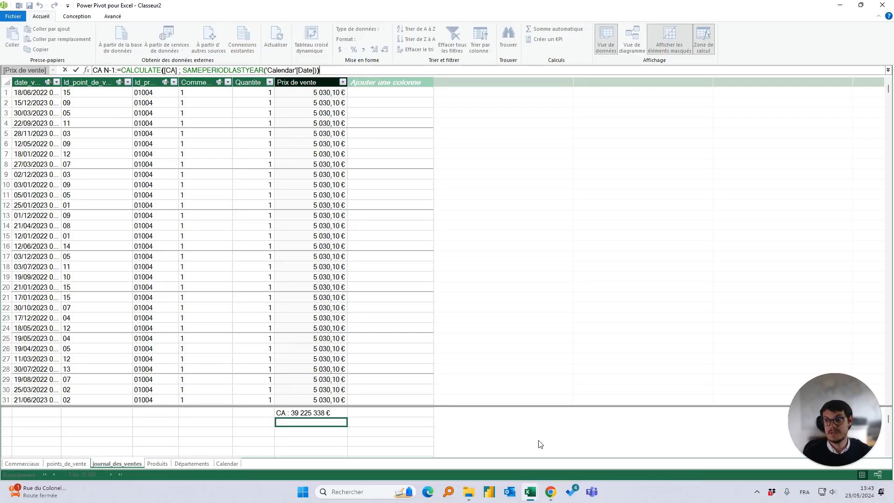
{"action": "key", "text": "Return"}
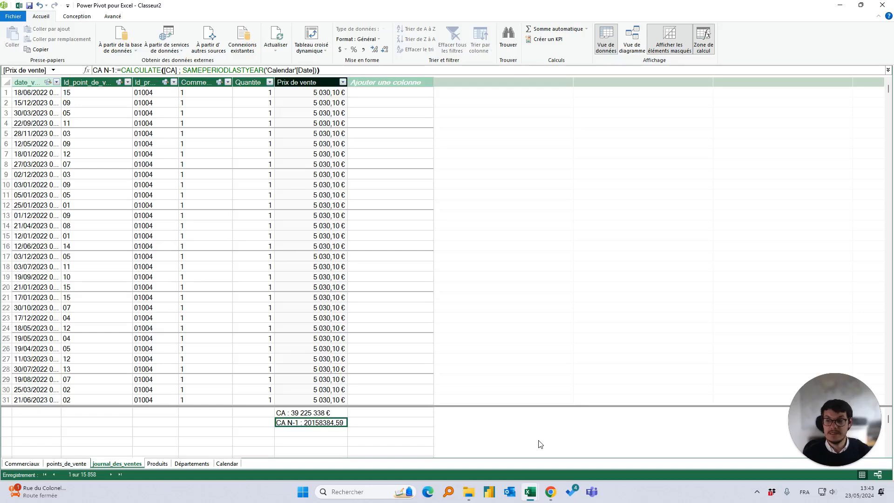
Format the CA N-1 measure as French euro currency without decimals.
{"action": "left_click", "coordinate": [344, 50]}
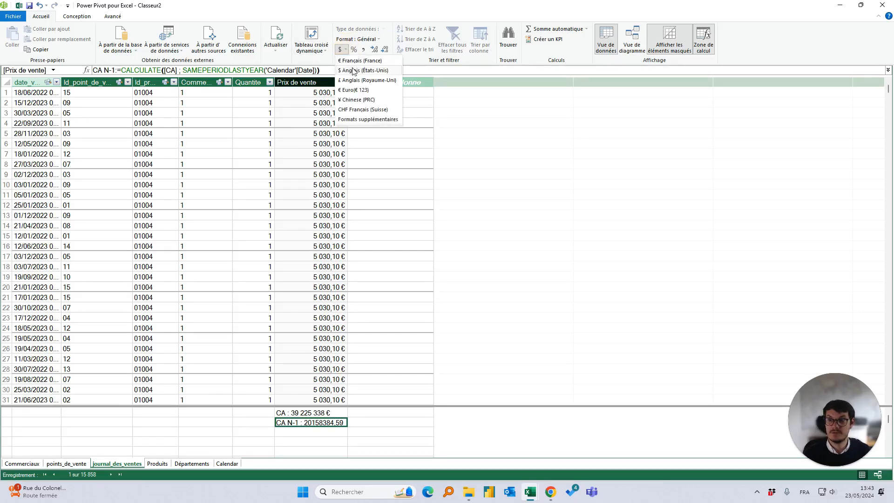
{"action": "left_click", "coordinate": [359, 61]}
{"action": "left_click", "coordinate": [386, 50]}
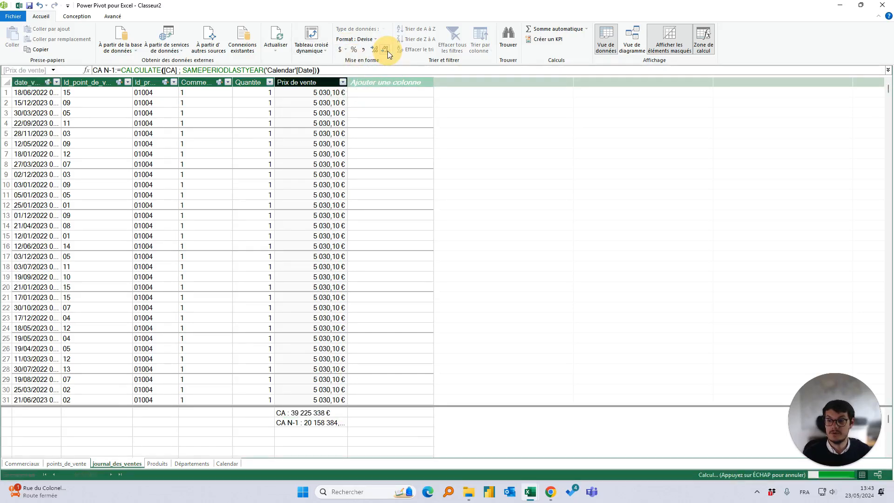
{"action": "left_click", "coordinate": [387, 51]}
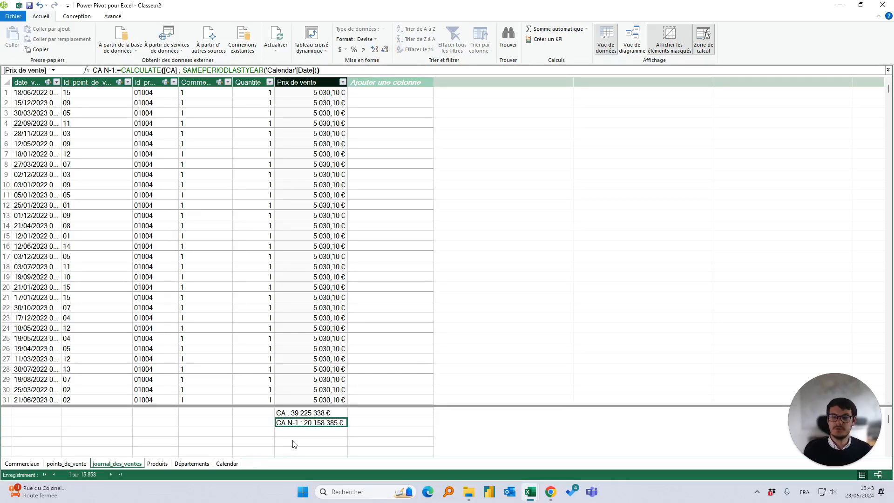
{"action": "left_click", "coordinate": [297, 413]}
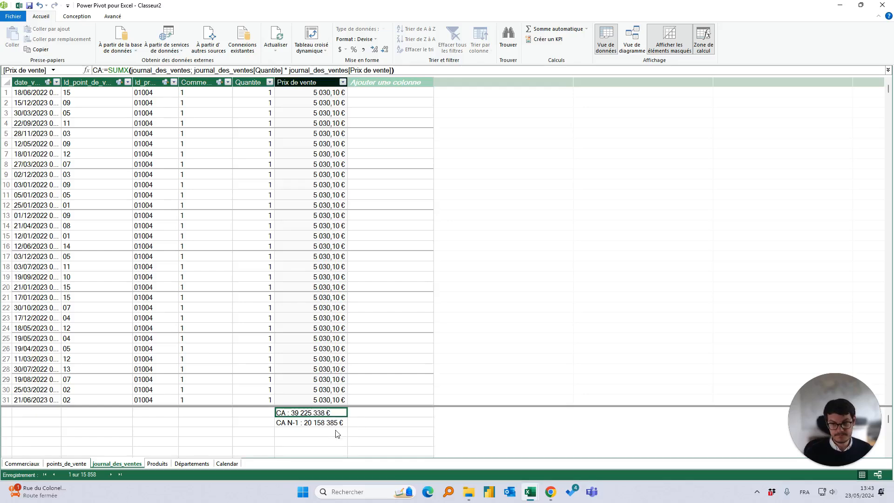
{"action": "left_click", "coordinate": [311, 425]}
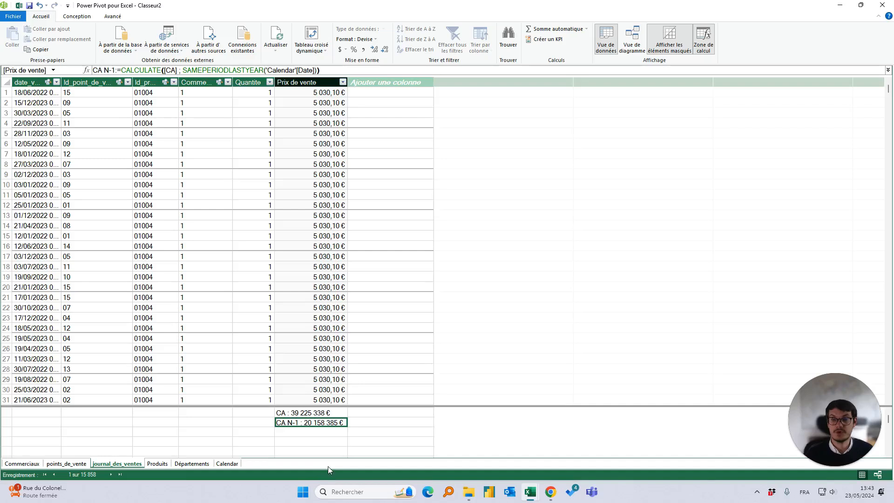
Create the measure Evol CA:=([CA]-[CA N-1])/[CA N-1] below CA N-1 and format it as a percentage.
{"action": "left_click", "coordinate": [309, 433]}
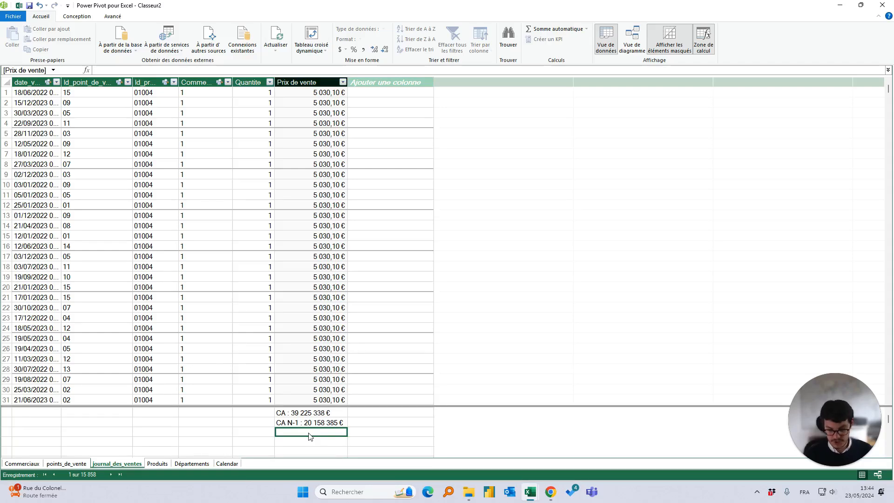
{"action": "type", "text": "Evol"}
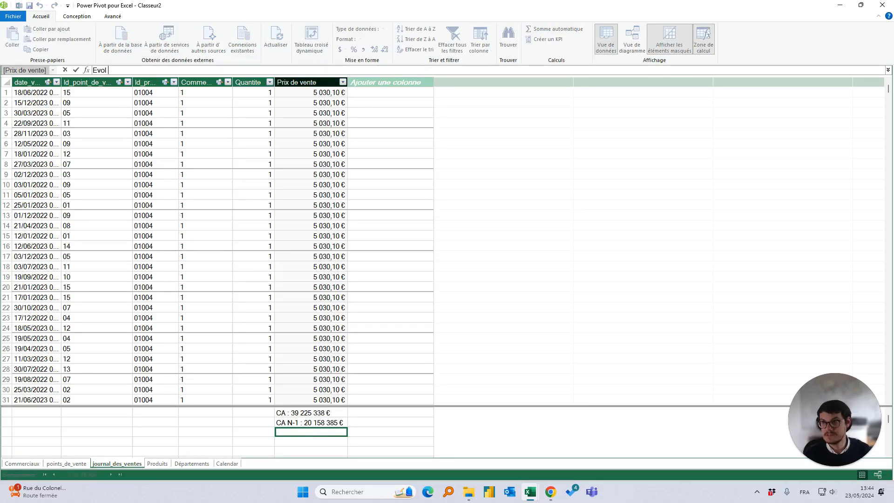
{"action": "type", "text": " CA:"}
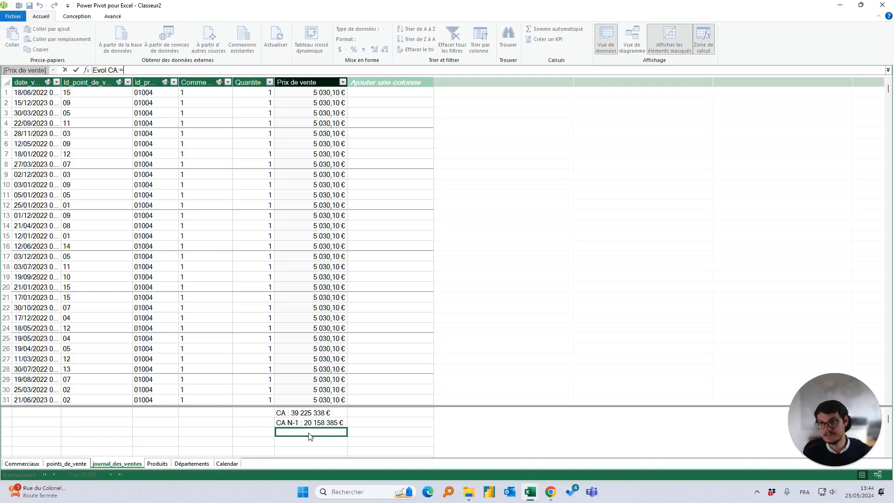
{"action": "type", "text": "=("}
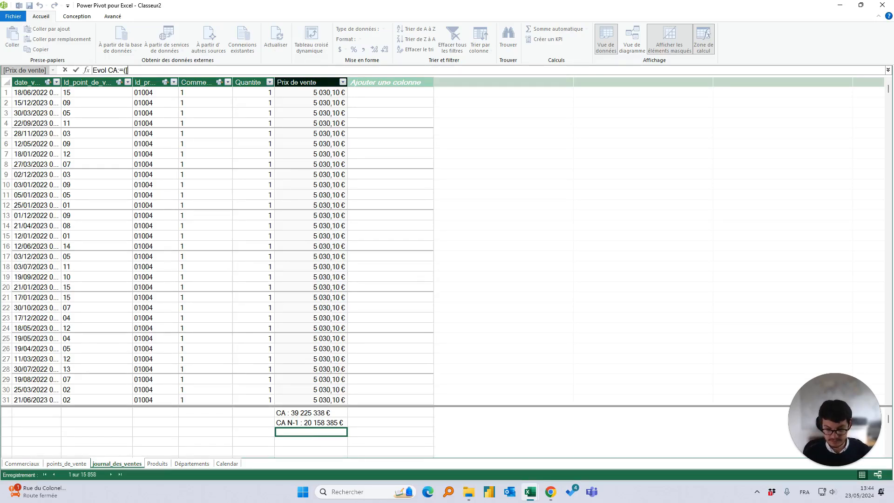
{"action": "type", "text": "[CA]"}
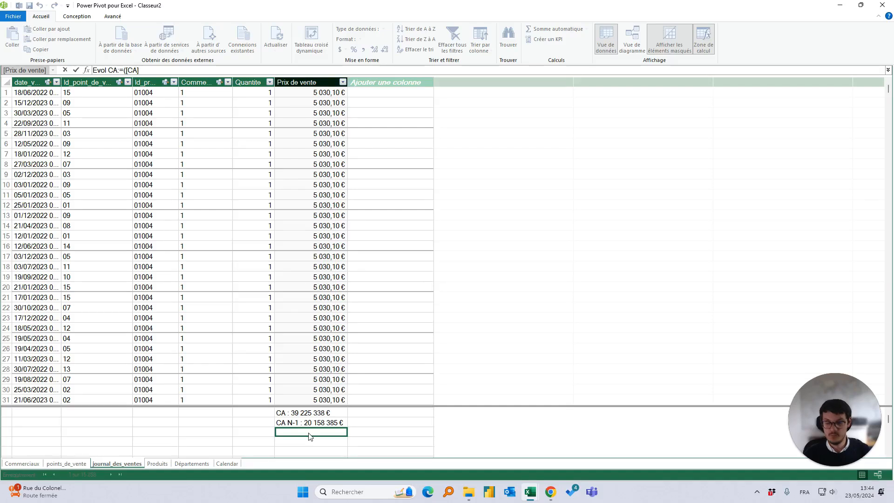
{"action": "type", "text": "-[CA"}
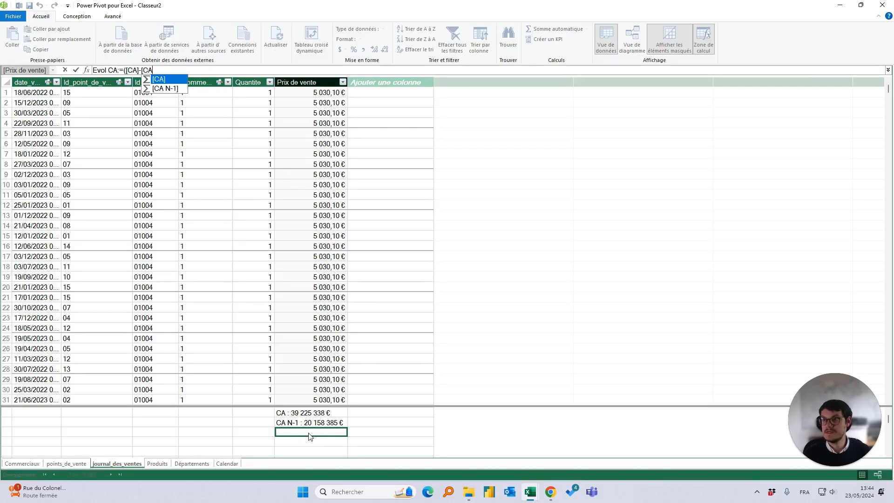
{"action": "key", "text": "Tab"}
{"action": "type", "text": ")"}
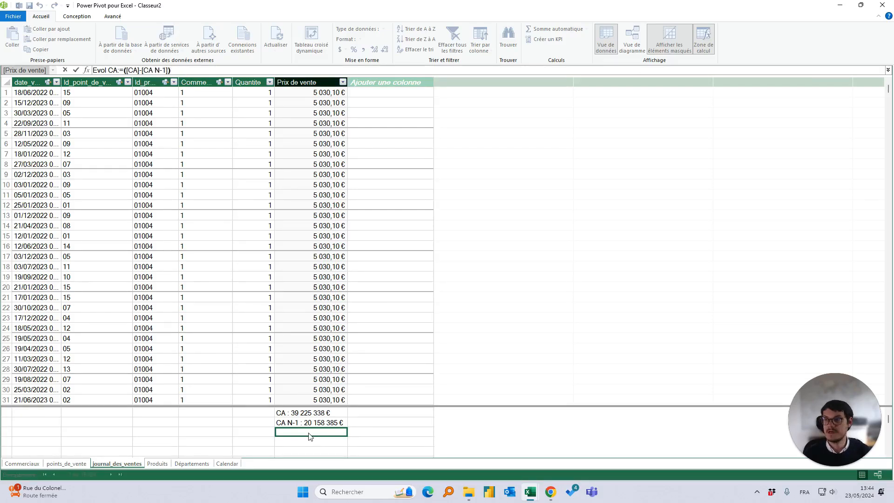
{"action": "type", "text": "/CA"}
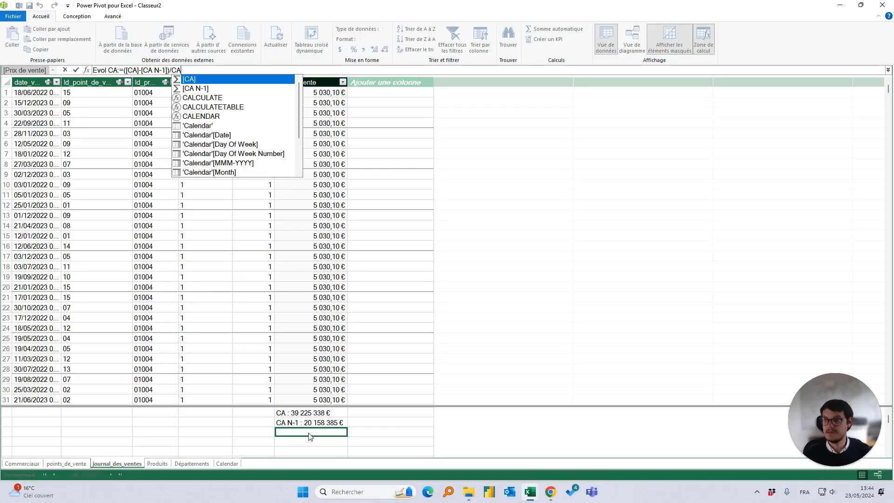
{"action": "key", "text": "Down"}
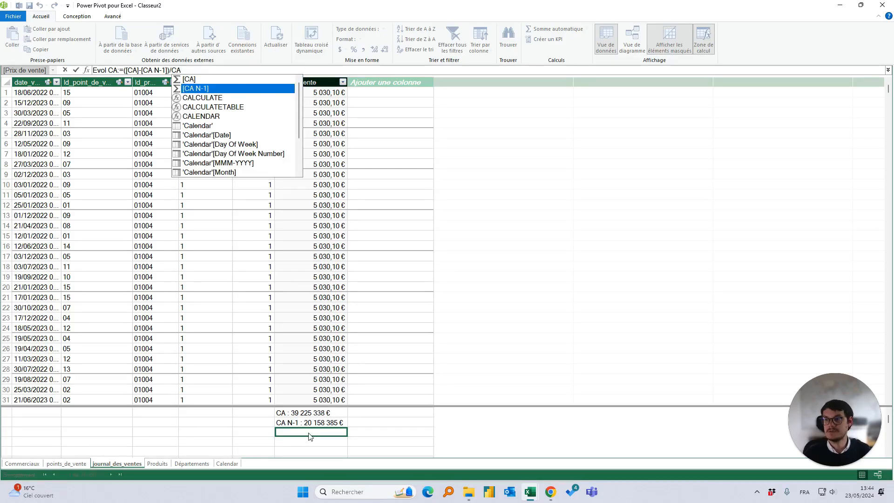
{"action": "key", "text": "Tab"}
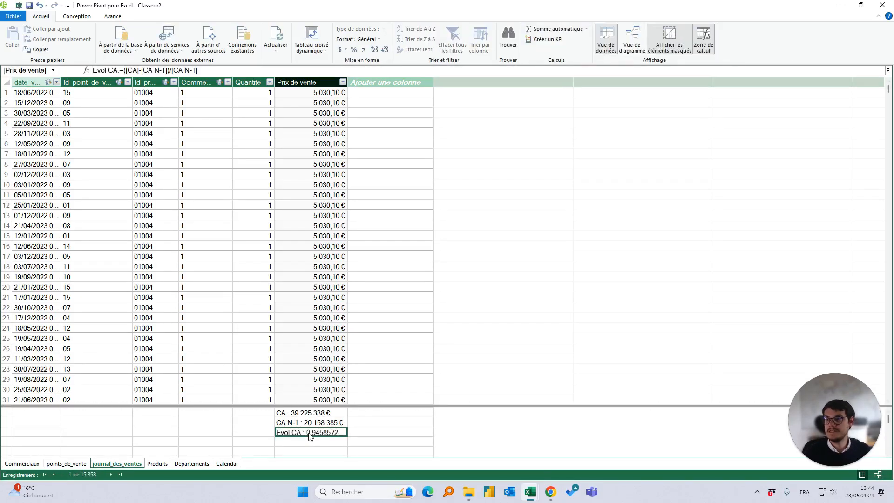
{"action": "left_click", "coordinate": [354, 49]}
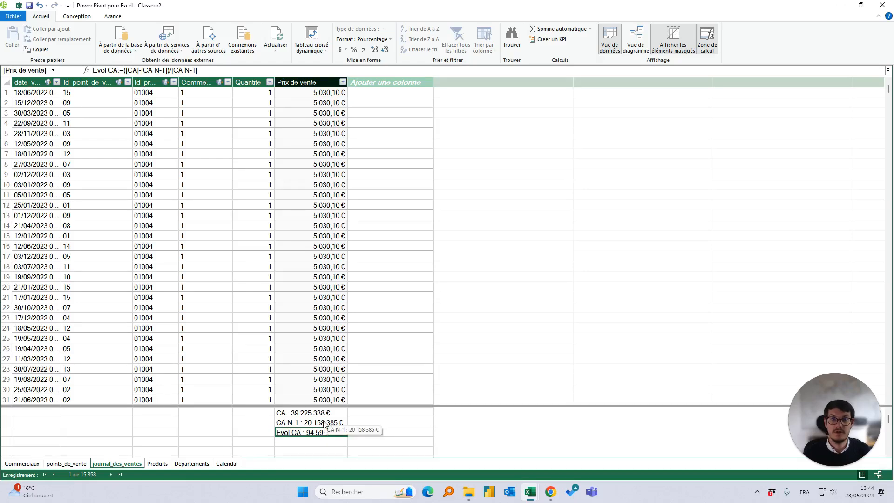
Hide the Commercial, Prénom and Nom columns of the Commerciaux table from client tools.
{"action": "left_click", "coordinate": [24, 464]}
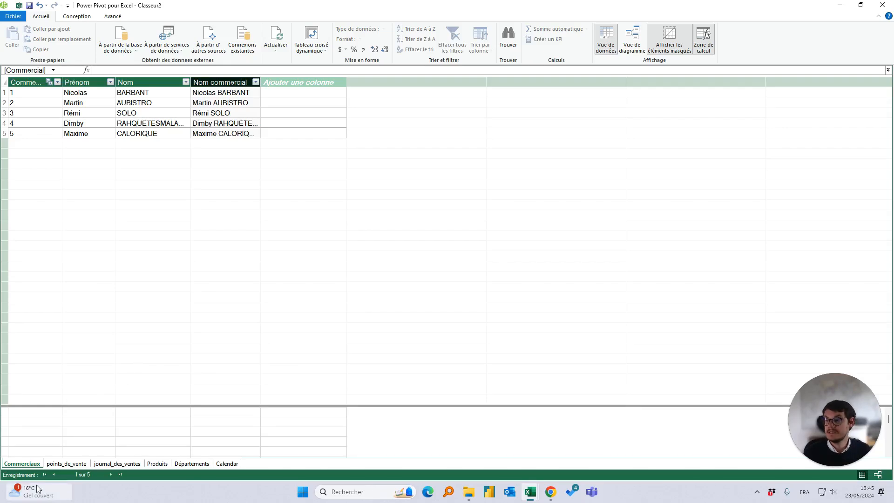
{"action": "left_click", "coordinate": [30, 83]}
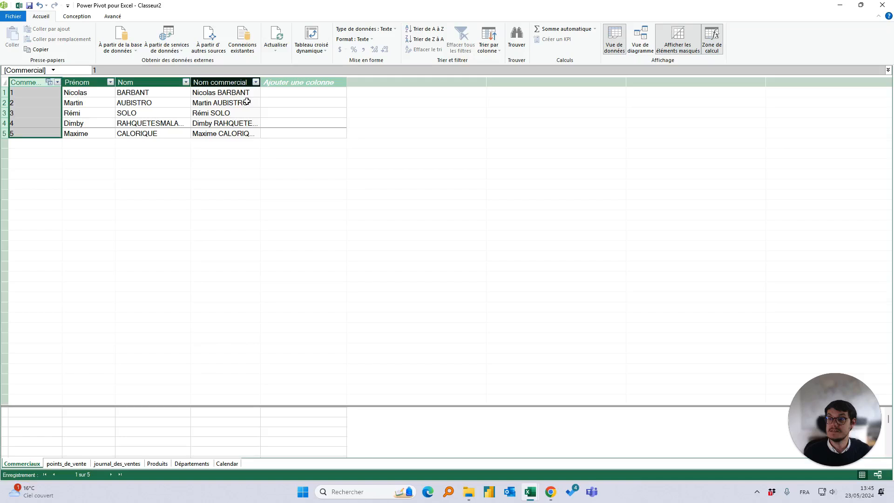
{"action": "left_click", "coordinate": [148, 83], "text": "shift"}
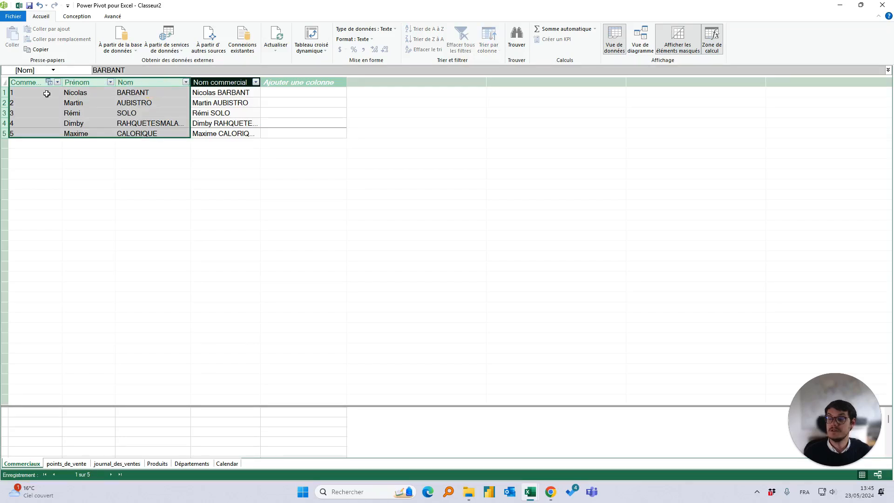
{"action": "right_click", "coordinate": [146, 83]}
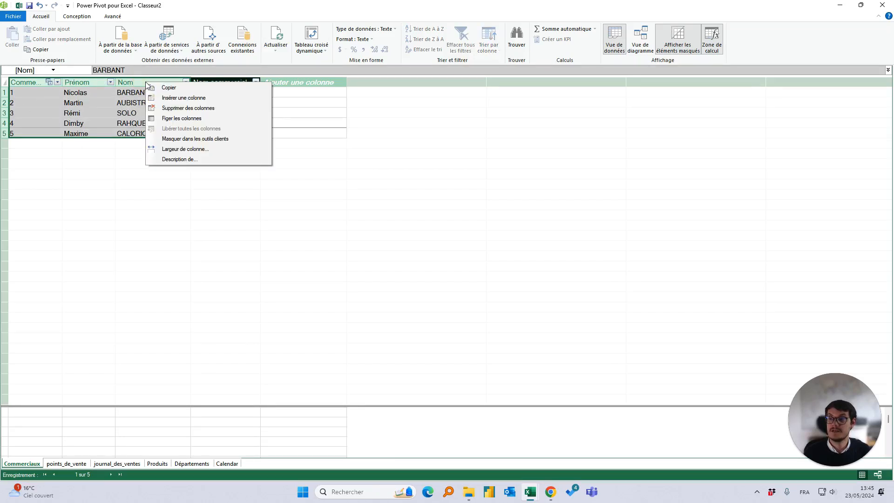
{"action": "left_click", "coordinate": [208, 138]}
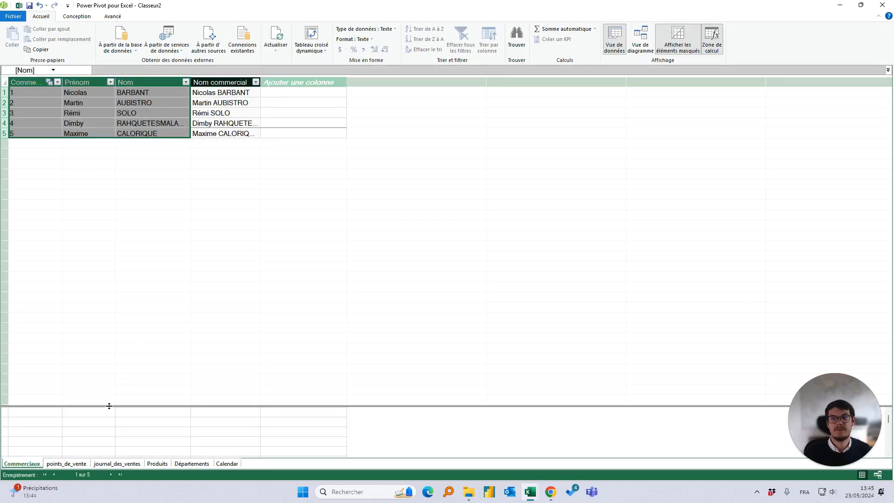
Widen the Ville column of the points_de_vente table and hide its point-of-sale ID and Departement columns from client tools.
{"action": "left_click", "coordinate": [72, 465]}
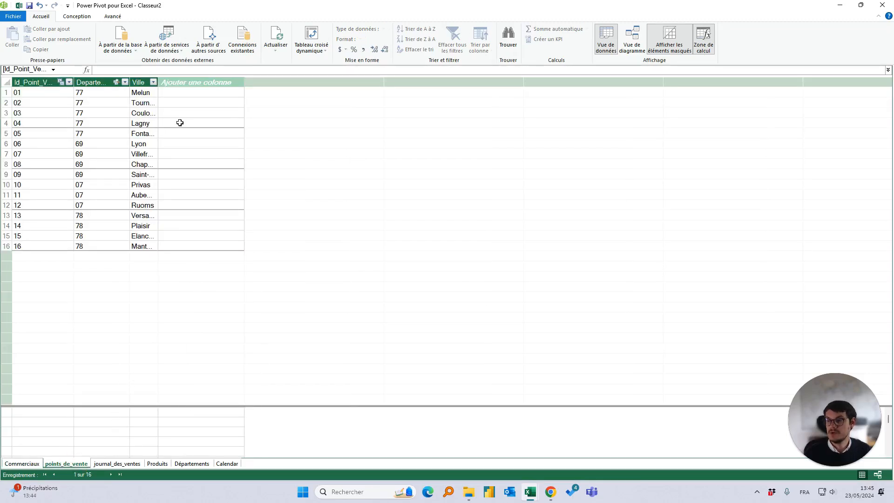
{"action": "left_click_drag", "start_coordinate": [157, 80], "coordinate": [194, 80]}
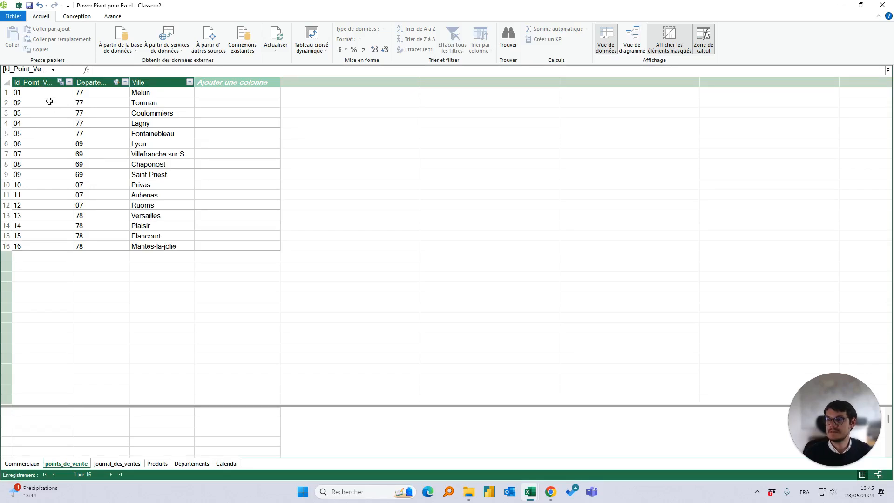
{"action": "left_click_drag", "start_coordinate": [37, 77], "coordinate": [88, 84]}
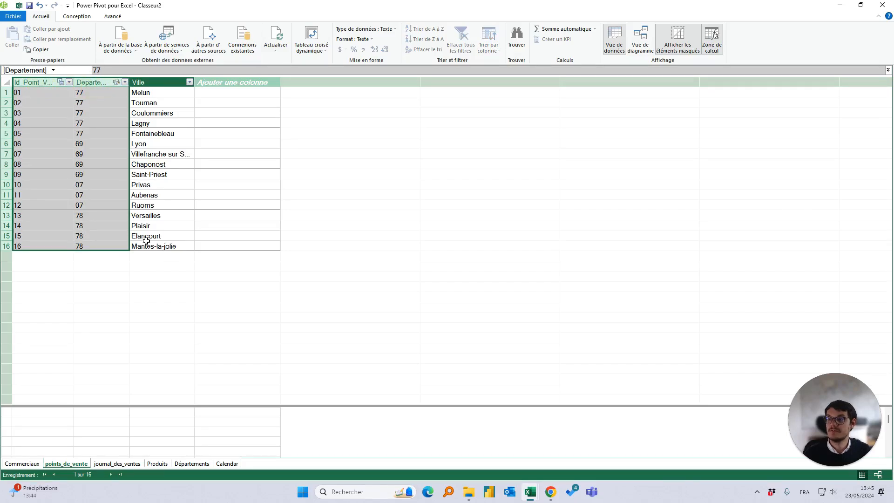
{"action": "right_click", "coordinate": [94, 85]}
{"action": "left_click", "coordinate": [139, 139]}
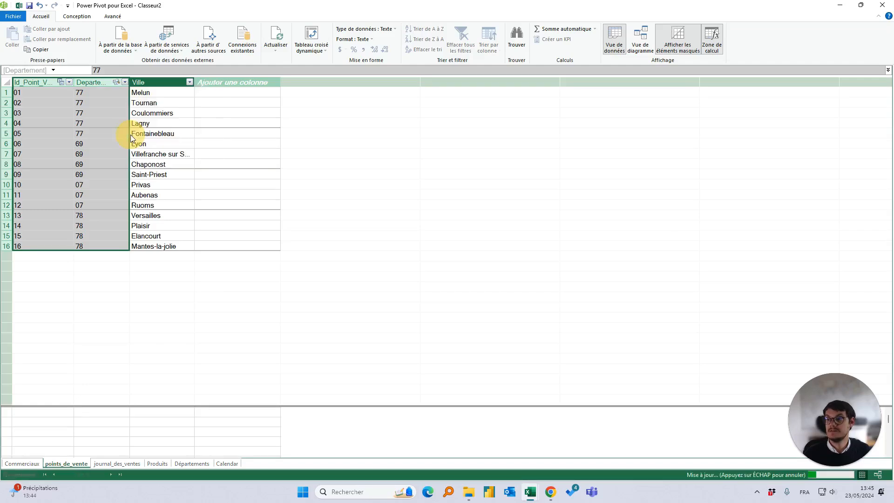
Hide every journal_des_ventes column from date_vente to Prix de vente from client tools, and review the table's three measures.
{"action": "left_click", "coordinate": [116, 463]}
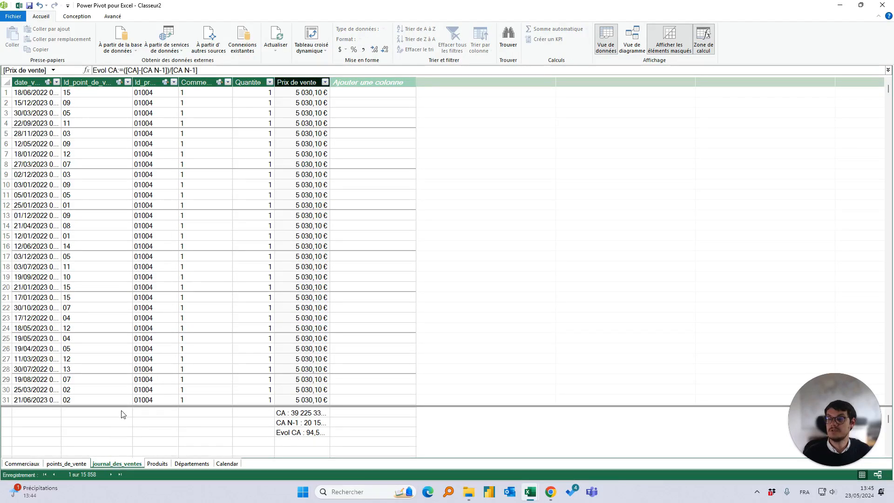
{"action": "left_click", "coordinate": [45, 83]}
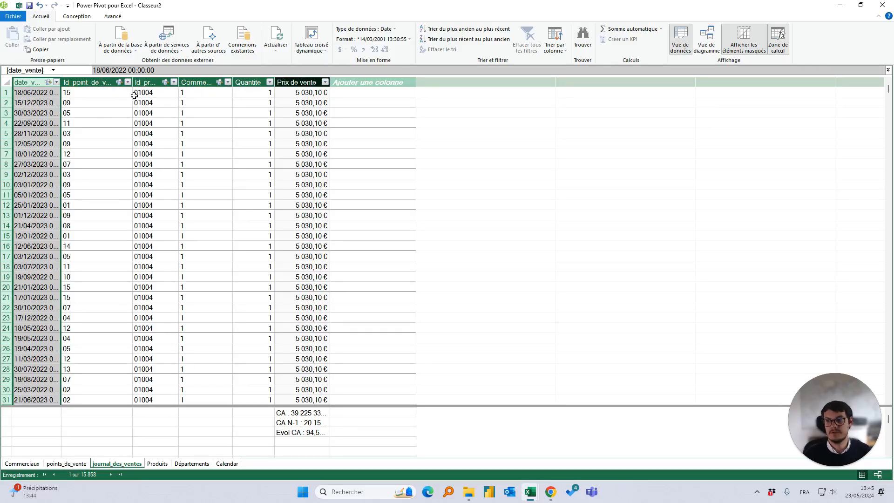
{"action": "left_click", "coordinate": [145, 82]}
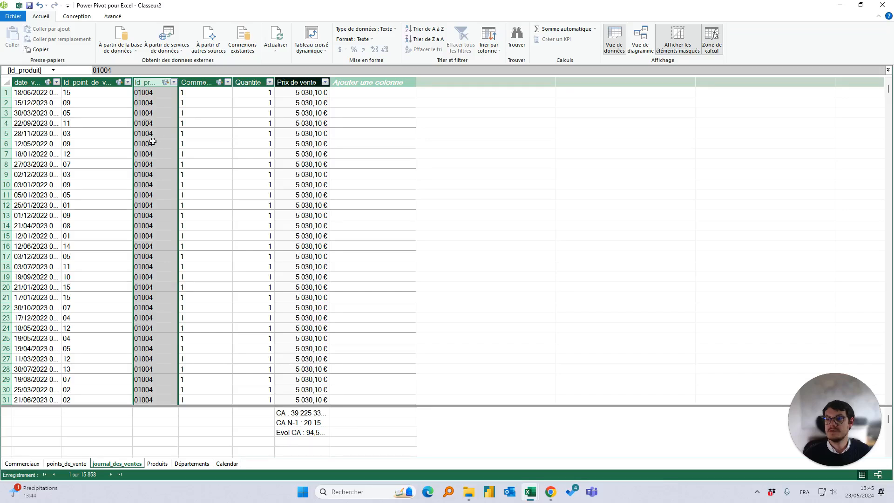
{"action": "left_click", "coordinate": [206, 79]}
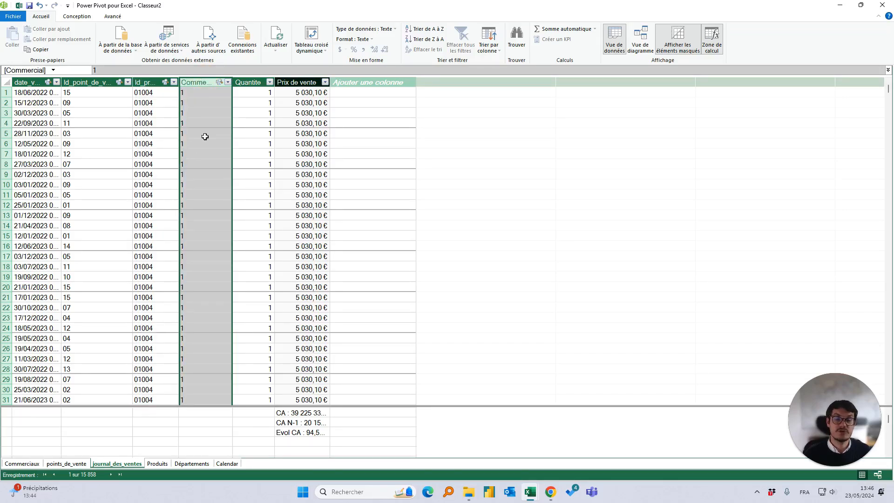
{"action": "left_click", "coordinate": [248, 82]}
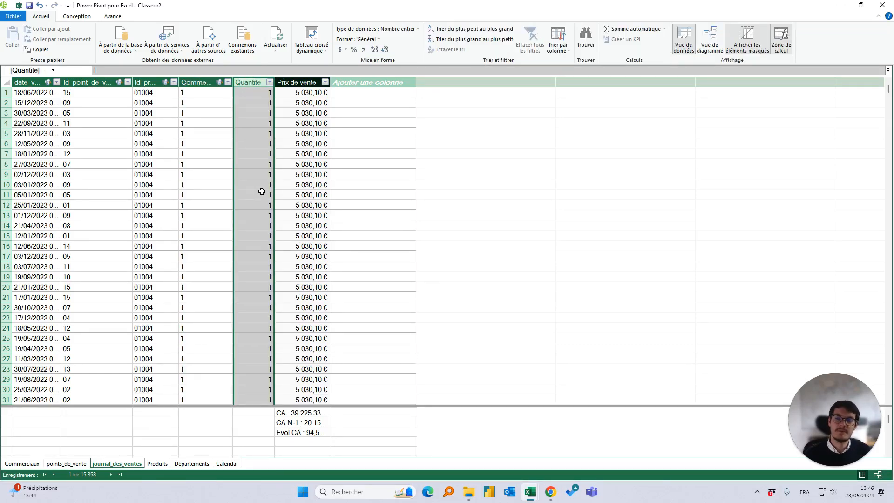
{"action": "left_click", "coordinate": [295, 82]}
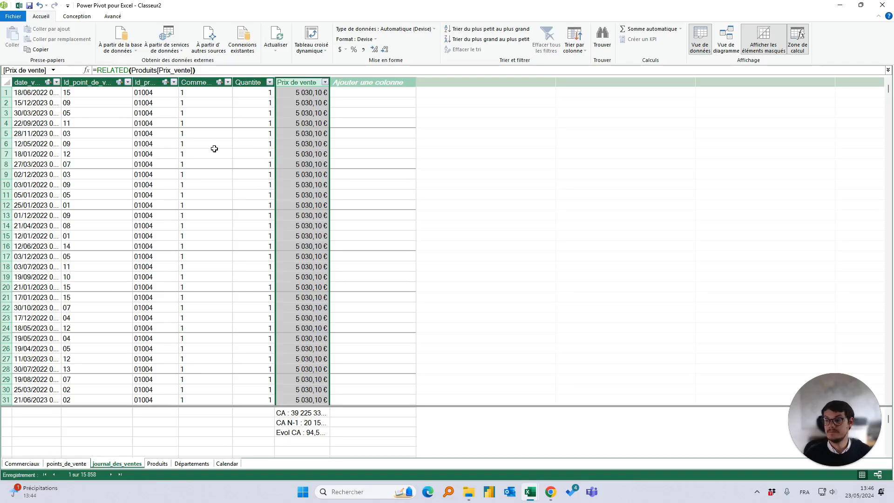
{"action": "left_click", "coordinate": [35, 82]}
{"action": "left_click", "coordinate": [295, 82], "text": "shift"}
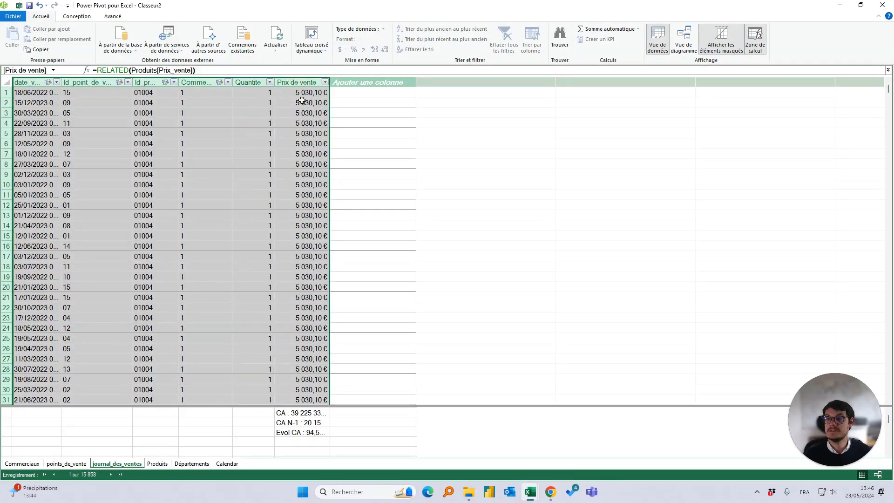
{"action": "right_click", "coordinate": [305, 83]}
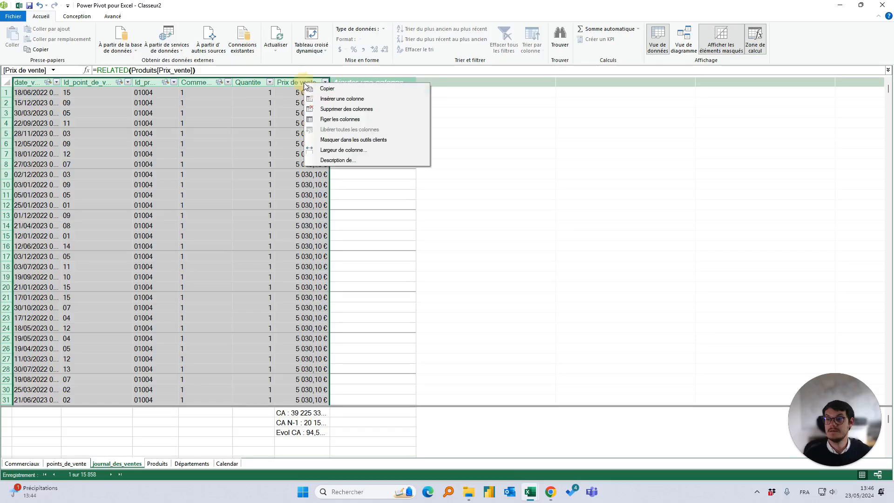
{"action": "left_click", "coordinate": [345, 140]}
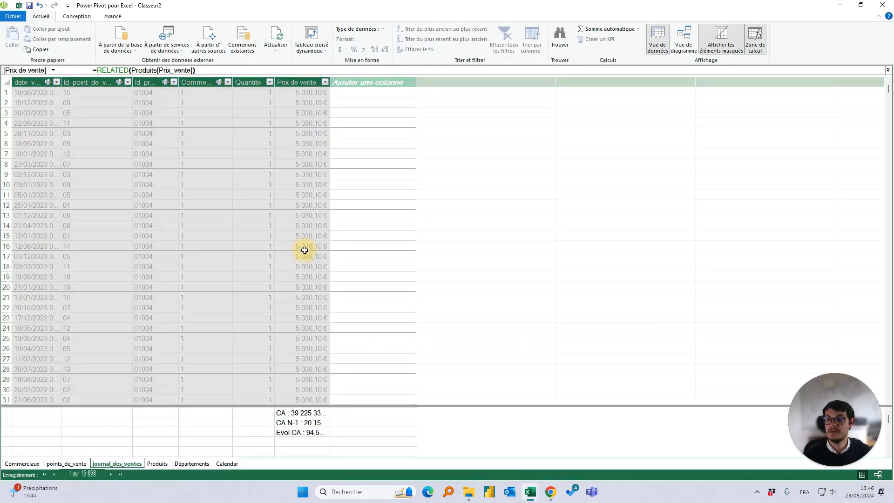
{"action": "left_click", "coordinate": [303, 246]}
{"action": "left_click", "coordinate": [298, 414]}
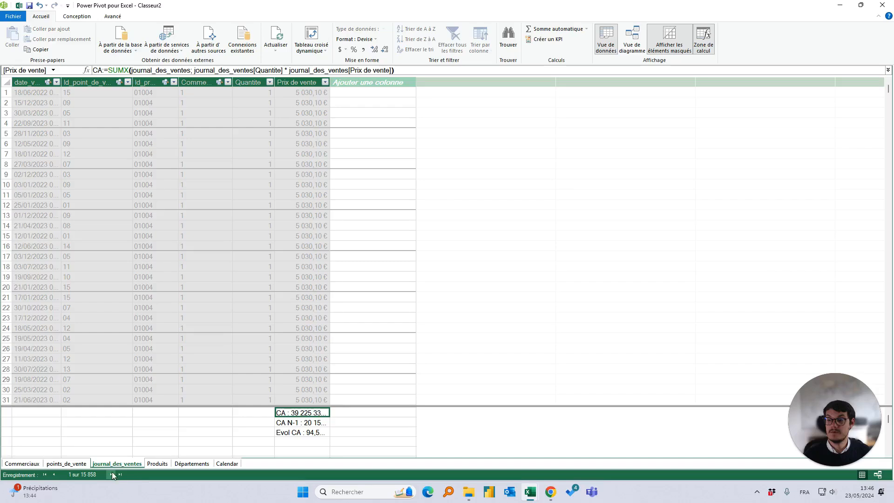
{"action": "left_click", "coordinate": [284, 422]}
{"action": "left_click", "coordinate": [284, 433]}
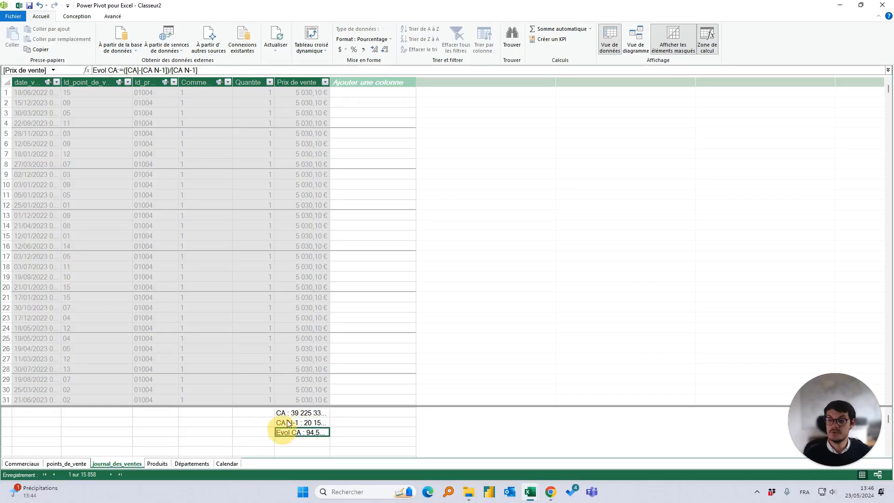
{"action": "left_click", "coordinate": [286, 413]}
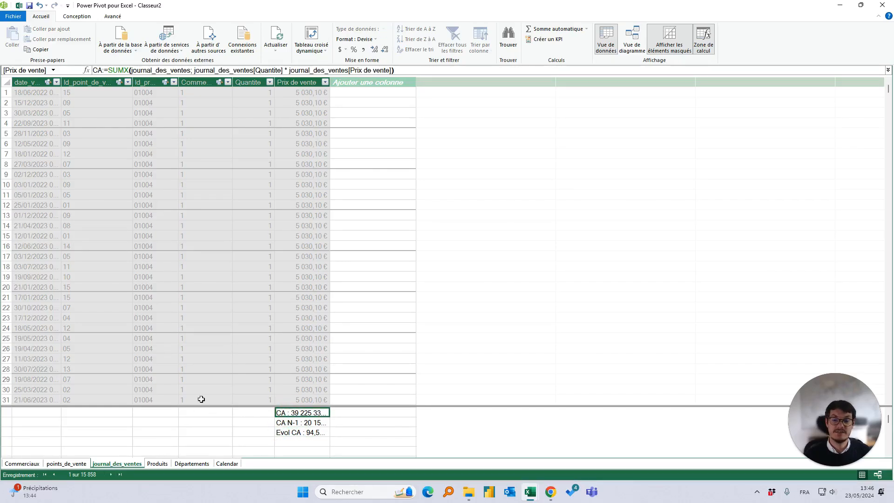
Hide the Id_Produits column of the Produits table from client tools.
{"action": "left_click", "coordinate": [159, 464]}
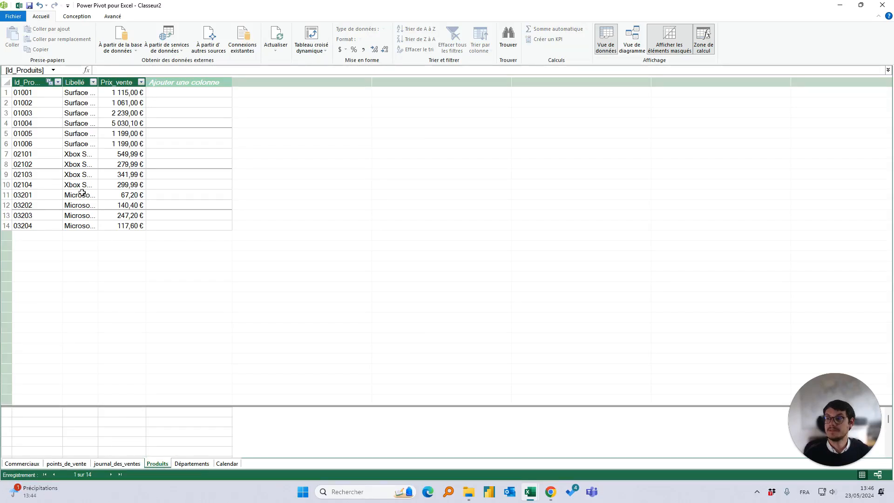
{"action": "left_click", "coordinate": [25, 80]}
{"action": "right_click", "coordinate": [26, 80]}
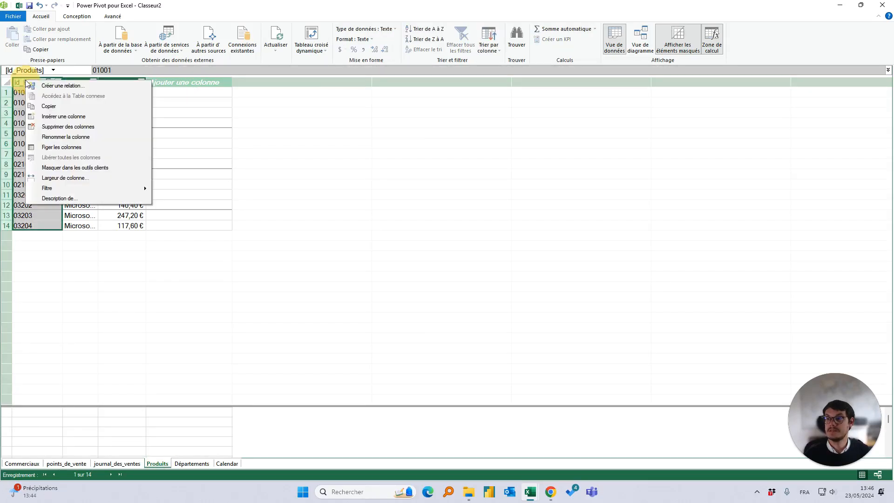
{"action": "left_click", "coordinate": [71, 168]}
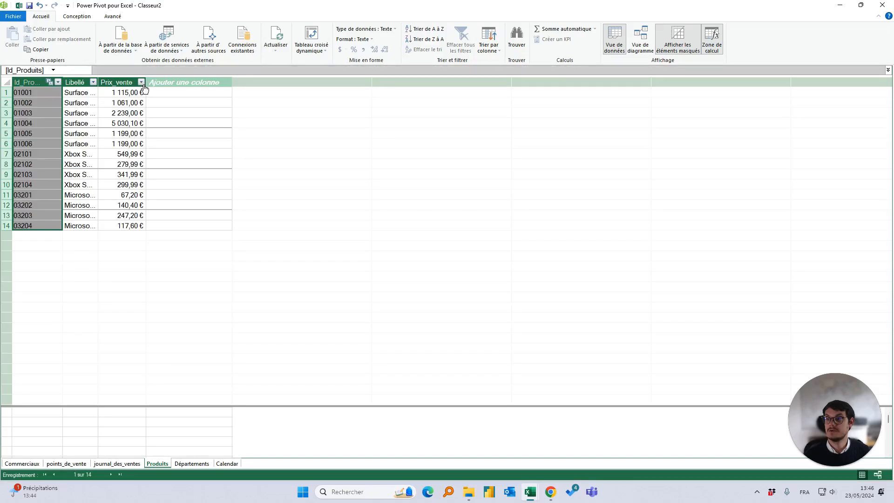
Widen the Prix_vente and Libellé columns of the Produits table so the product labels can be read.
{"action": "left_click_drag", "start_coordinate": [146, 84], "coordinate": [178, 85]}
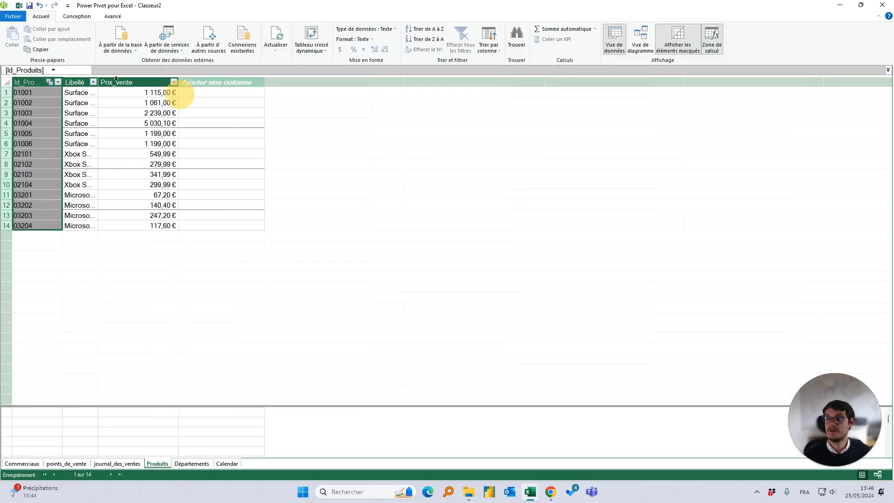
{"action": "left_click_drag", "start_coordinate": [98, 82], "coordinate": [138, 85]}
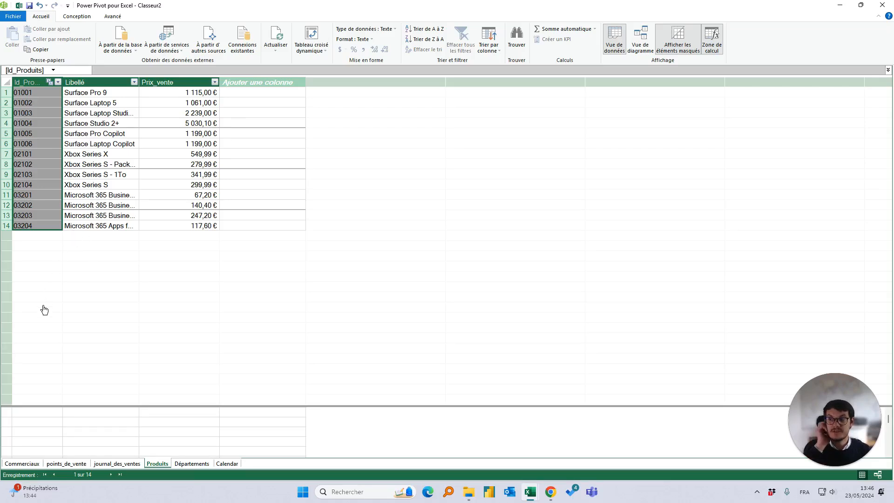
{"action": "left_click", "coordinate": [99, 175]}
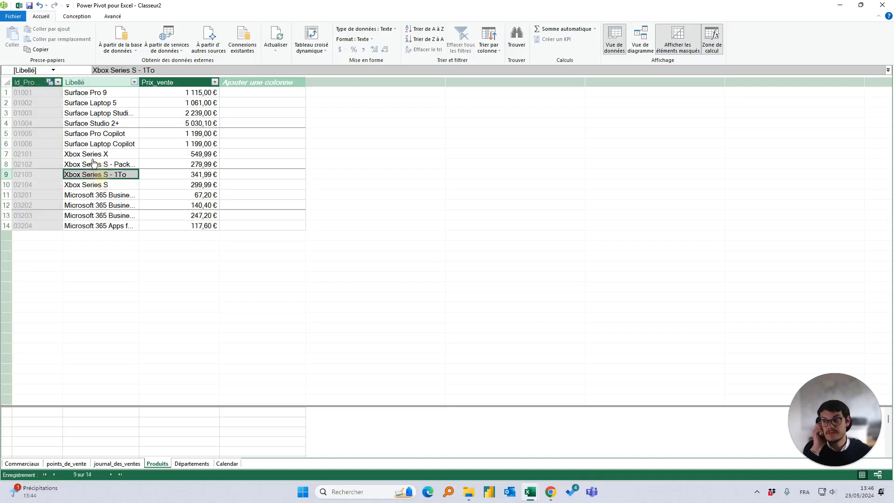
{"action": "left_click", "coordinate": [93, 82]}
{"action": "right_click", "coordinate": [94, 83]}
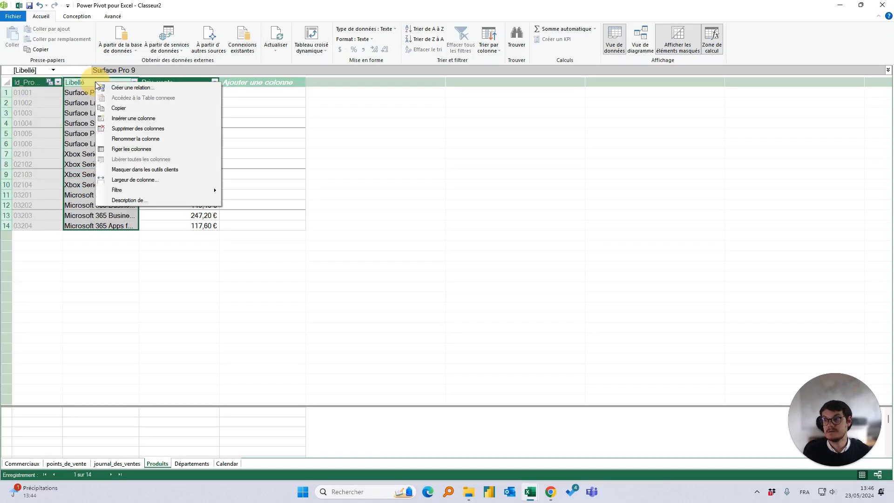
{"action": "left_click", "coordinate": [337, 185]}
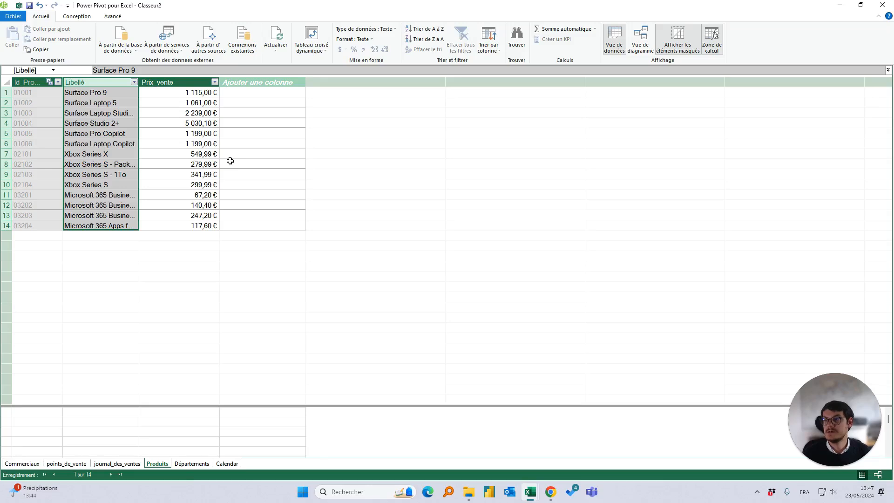
Hide the department code column of the Départements table from client tools.
{"action": "left_click", "coordinate": [203, 462]}
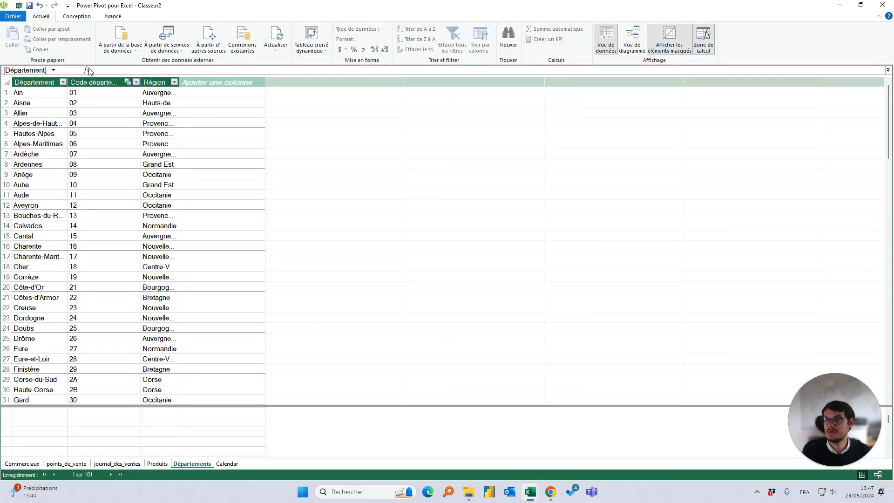
{"action": "left_click", "coordinate": [79, 83]}
{"action": "right_click", "coordinate": [79, 83]}
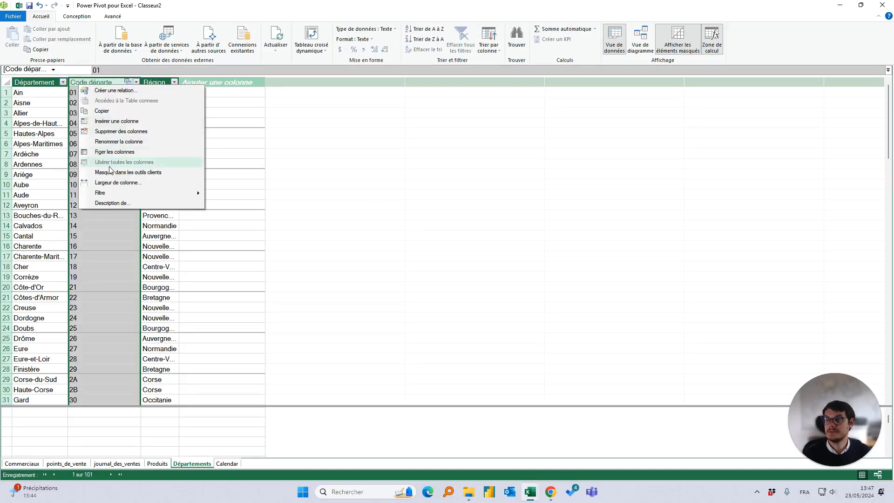
{"action": "left_click", "coordinate": [114, 171]}
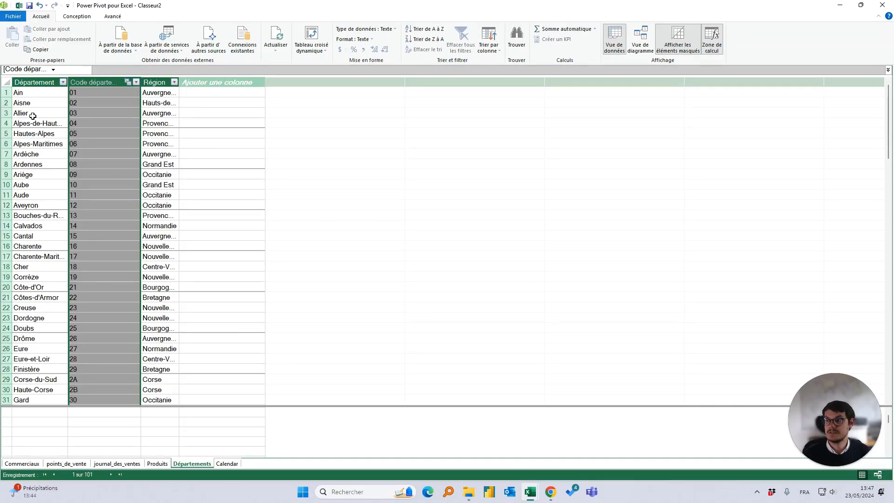
Check the Calendar table, close the Power Pivot window and open the Produits query in the Power Query Editor.
{"action": "left_click", "coordinate": [228, 463]}
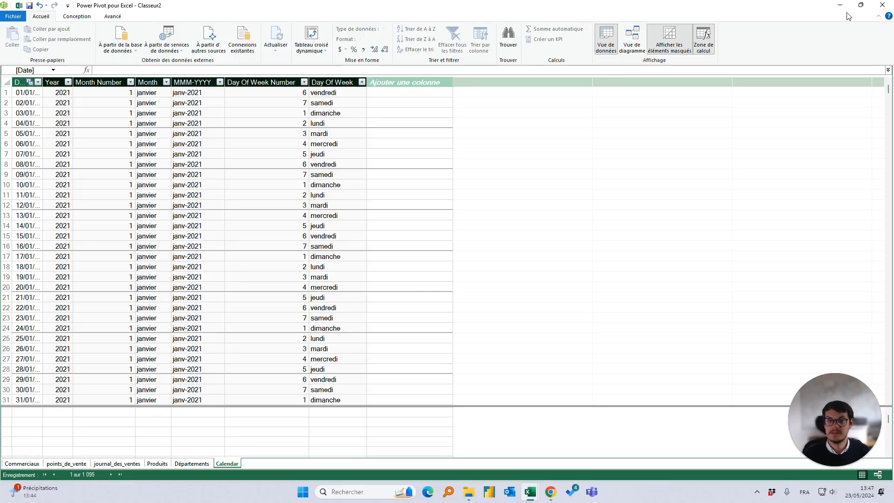
{"action": "left_click", "coordinate": [882, 6]}
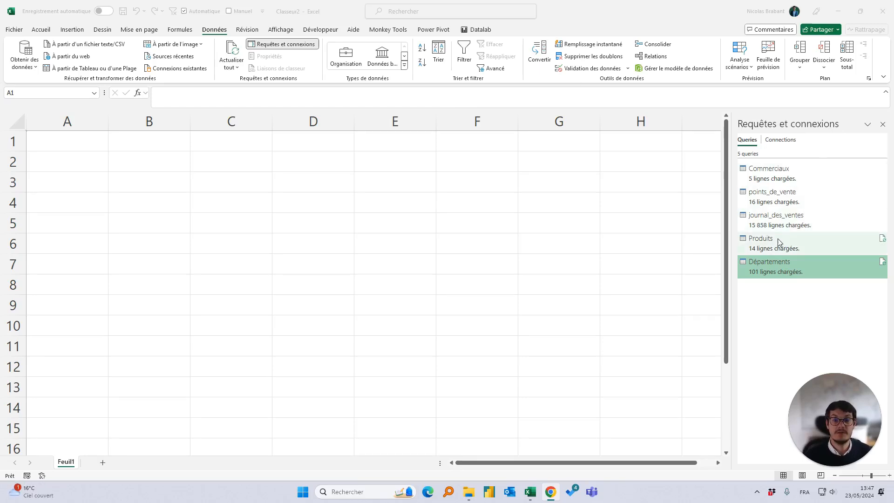
{"action": "double_click", "coordinate": [764, 248]}
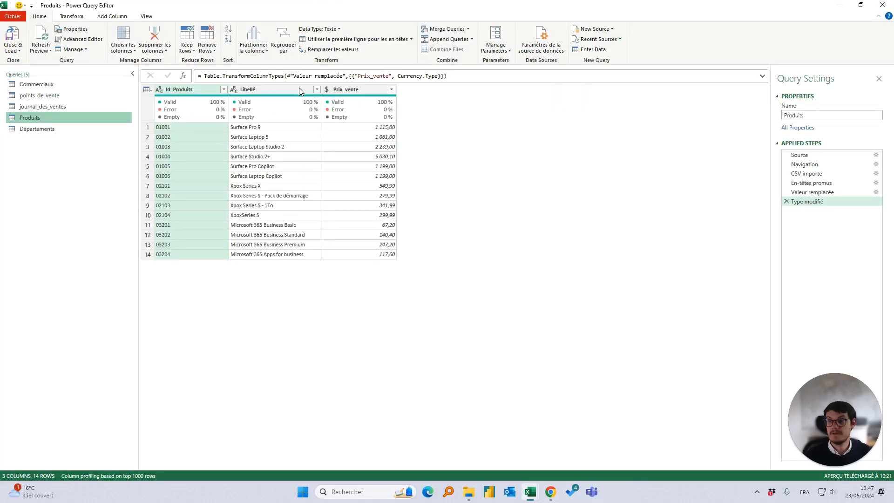
Add a column to the Produits query that extracts the text before the first space in Libellé.
{"action": "left_click", "coordinate": [299, 89]}
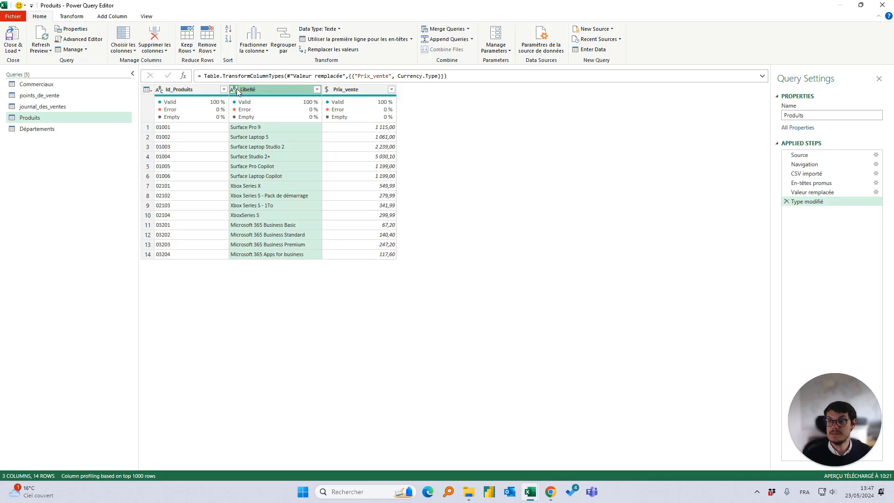
{"action": "left_click", "coordinate": [120, 22]}
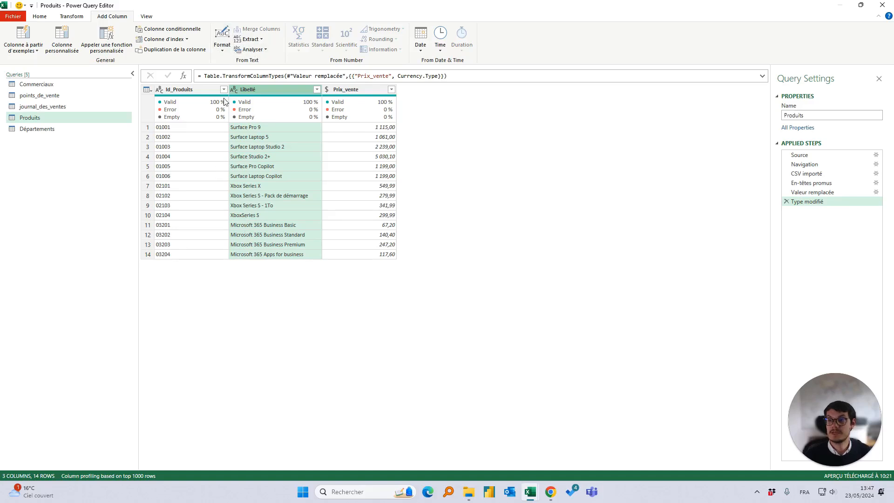
{"action": "left_click", "coordinate": [243, 42]}
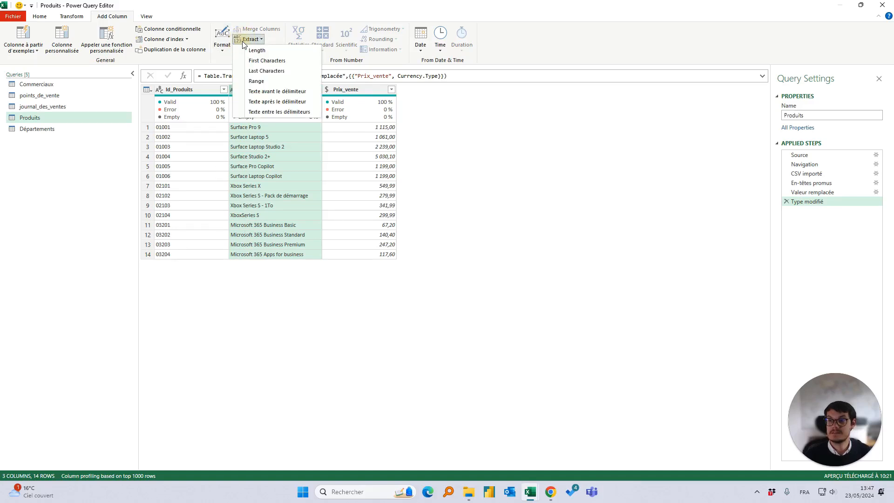
{"action": "left_click", "coordinate": [274, 93]}
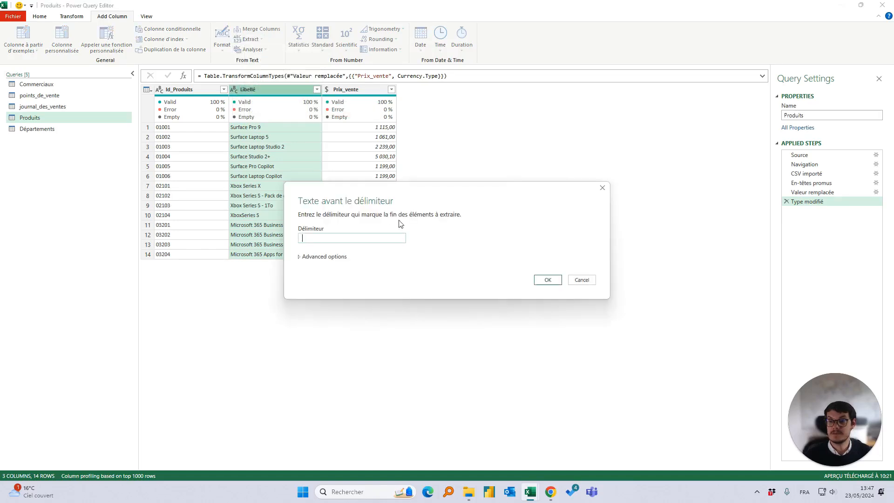
{"action": "left_click", "coordinate": [535, 278]}
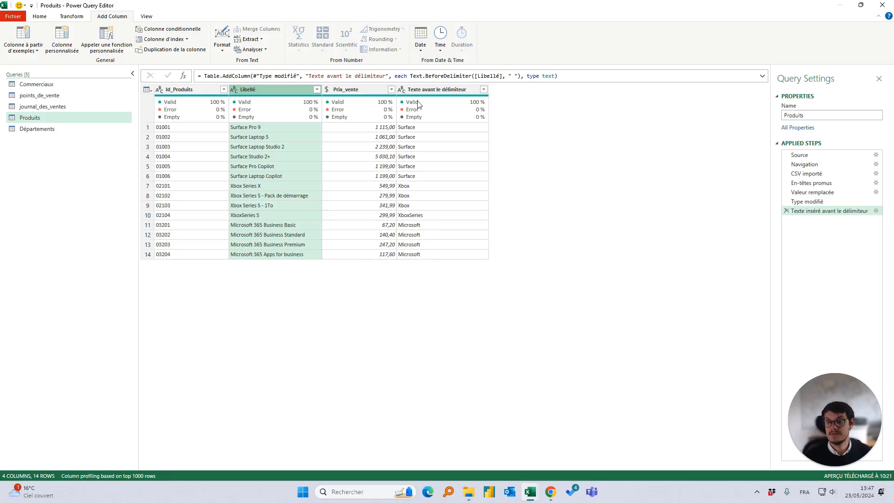
Replace "XboxSeries" with "Xbox Series" in the Libellé column, inserting the replacement right after the Type modifié step.
{"action": "left_click", "coordinate": [846, 204]}
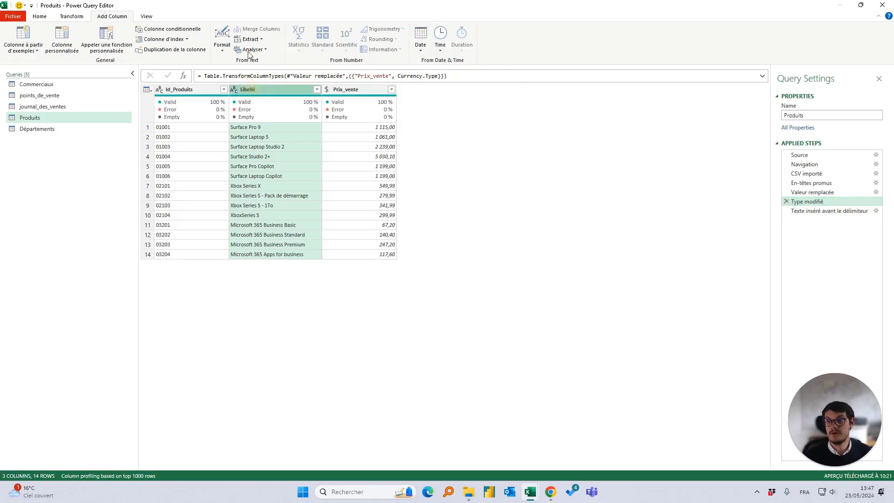
{"action": "left_click", "coordinate": [41, 16]}
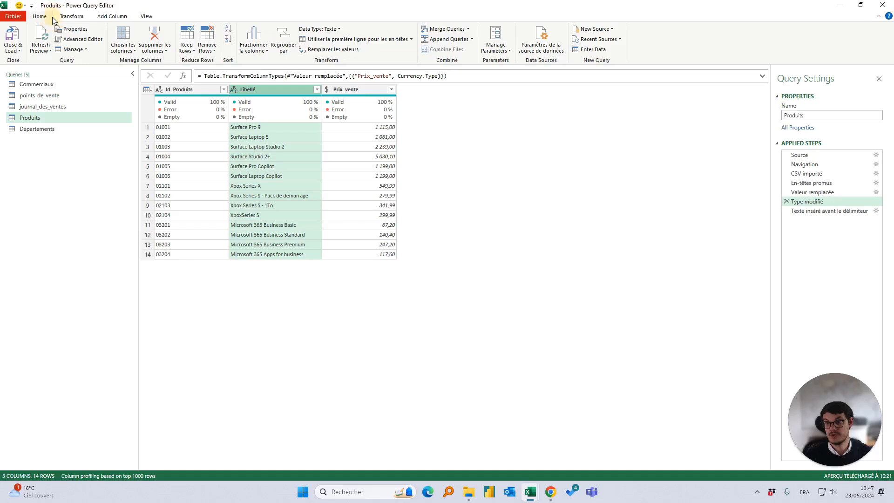
{"action": "left_click", "coordinate": [328, 49]}
{"action": "left_click", "coordinate": [484, 262]}
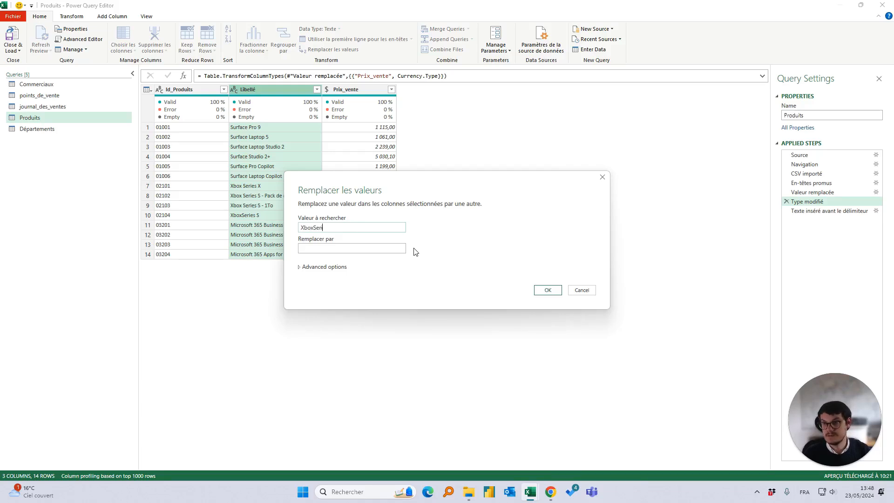
{"action": "left_click_drag", "start_coordinate": [360, 227], "coordinate": [264, 213]}
{"action": "key", "text": "ctrl+c"}
{"action": "left_click", "coordinate": [329, 241]}
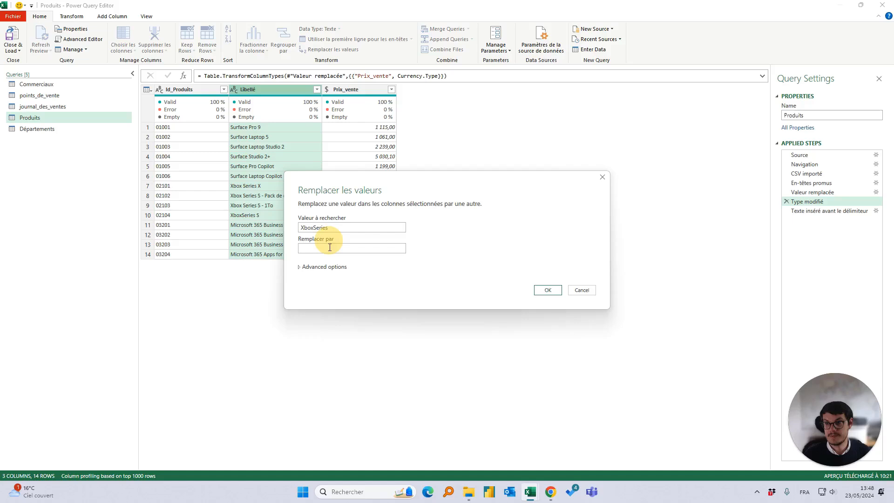
{"action": "left_click", "coordinate": [320, 252]}
{"action": "key", "text": "ctrl+v"}
{"action": "left_click", "coordinate": [316, 248]}
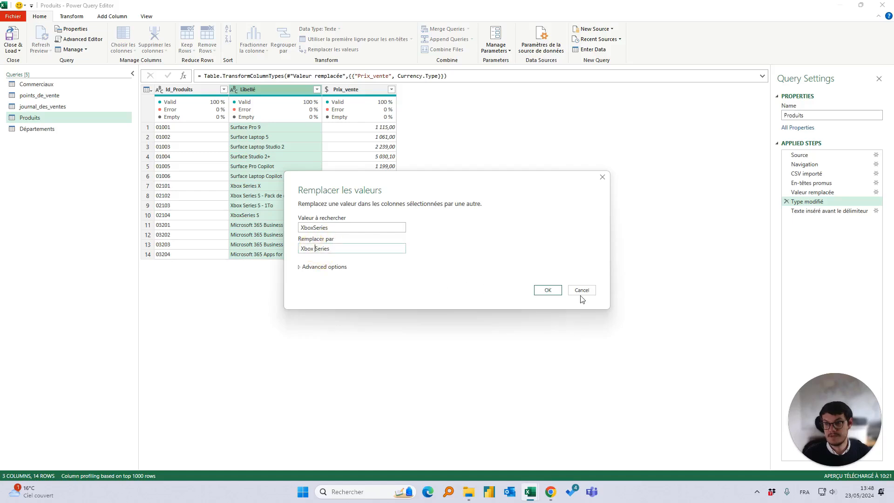
{"action": "left_click", "coordinate": [548, 290]}
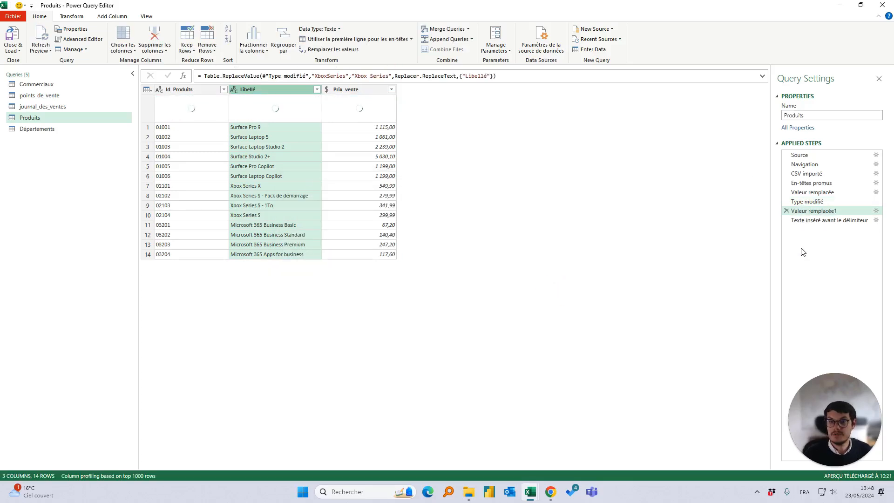
Rename the extracted text column to Catégorie by editing the formula of the Texte inséré avant le délimiteur step.
{"action": "left_click", "coordinate": [808, 222]}
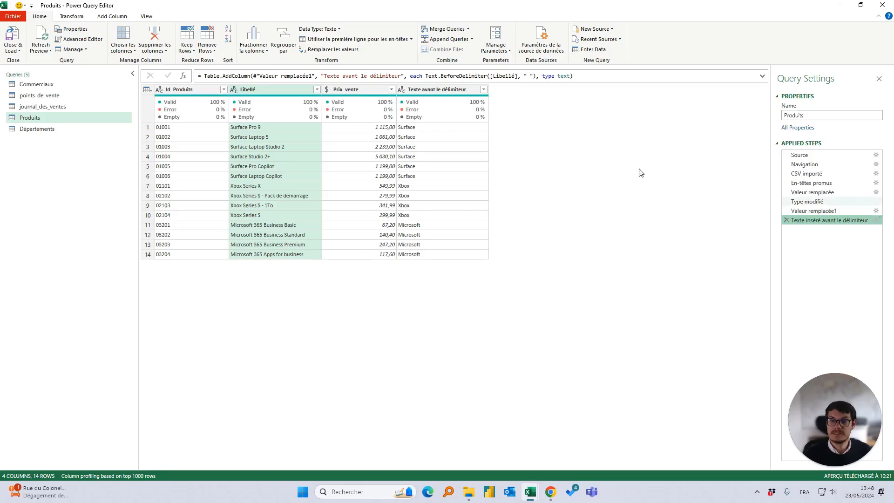
{"action": "left_click_drag", "start_coordinate": [325, 76], "coordinate": [402, 77]}
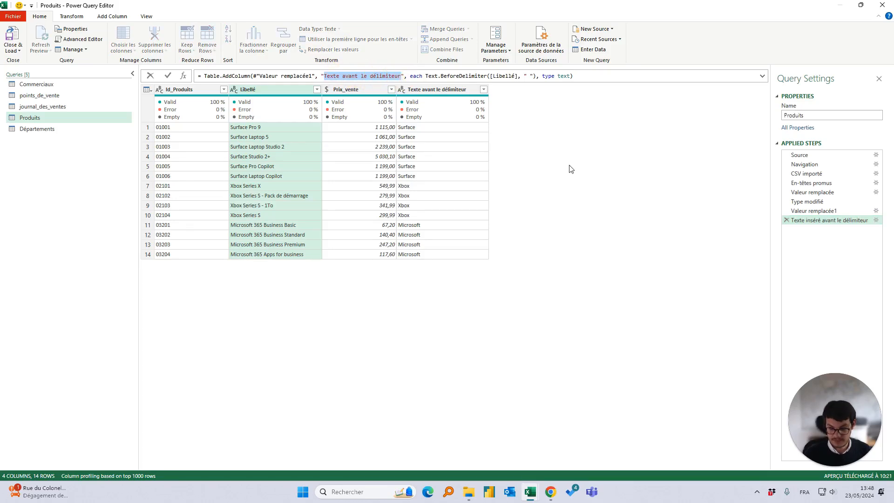
{"action": "key", "text": "Escape"}
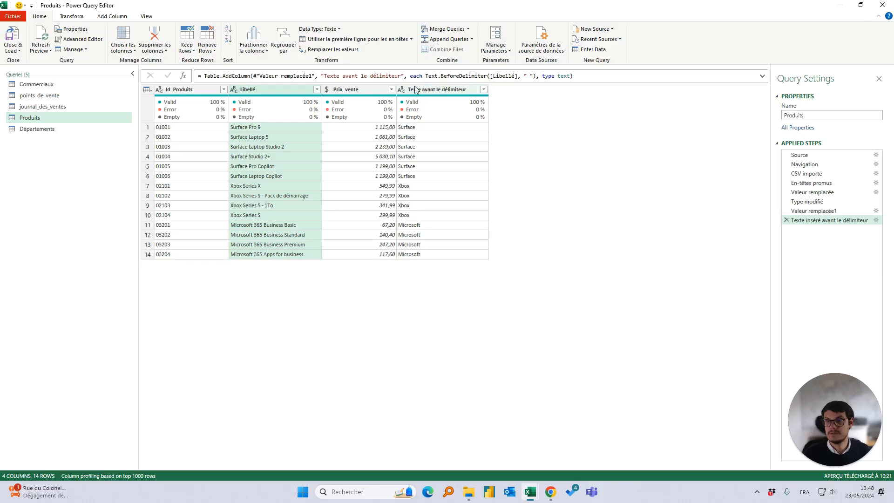
{"action": "left_click", "coordinate": [399, 76]}
{"action": "left_click", "coordinate": [325, 76], "text": "shift"}
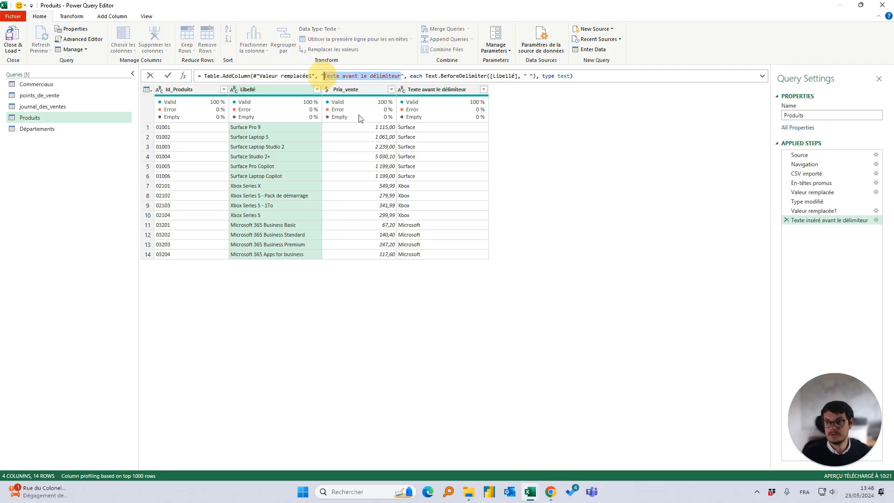
{"action": "type", "text": "Caté"}
{"action": "key", "text": "BackSpace"}
{"action": "key", "text": "BackSpace"}
{"action": "type", "text": "é"}
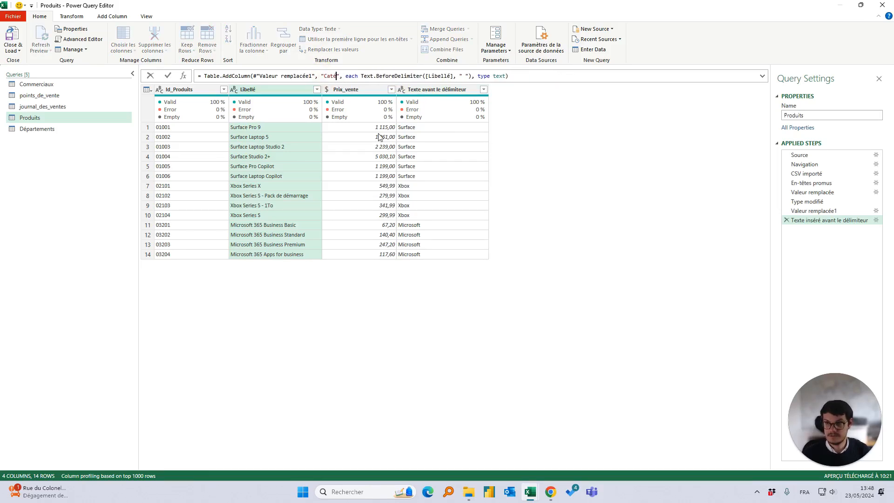
{"action": "type", "text": "gorie"}
{"action": "key", "text": "Return"}
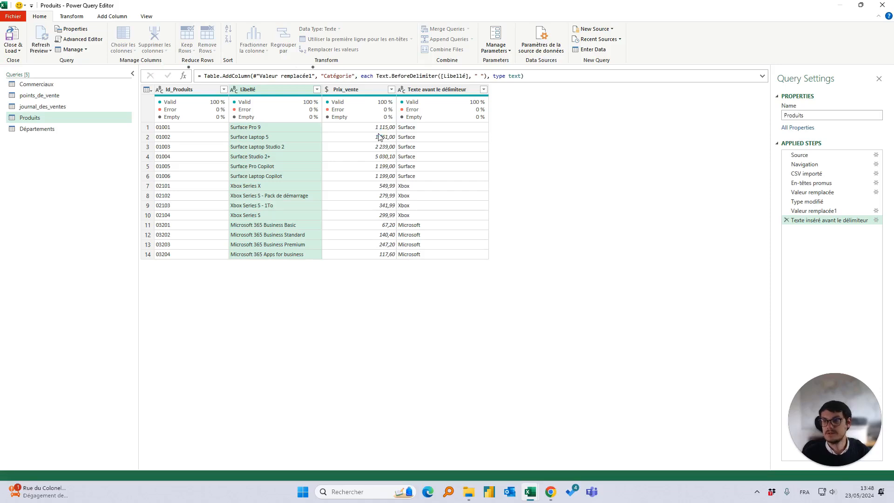
Replace "Microsoft" with "Microsoft 365" in the Catégorie column.
{"action": "left_click", "coordinate": [422, 90]}
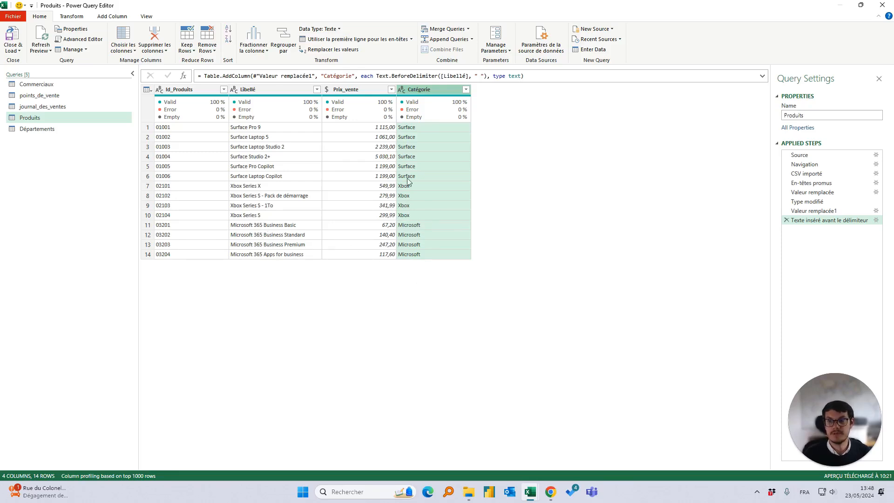
{"action": "left_click", "coordinate": [347, 49]}
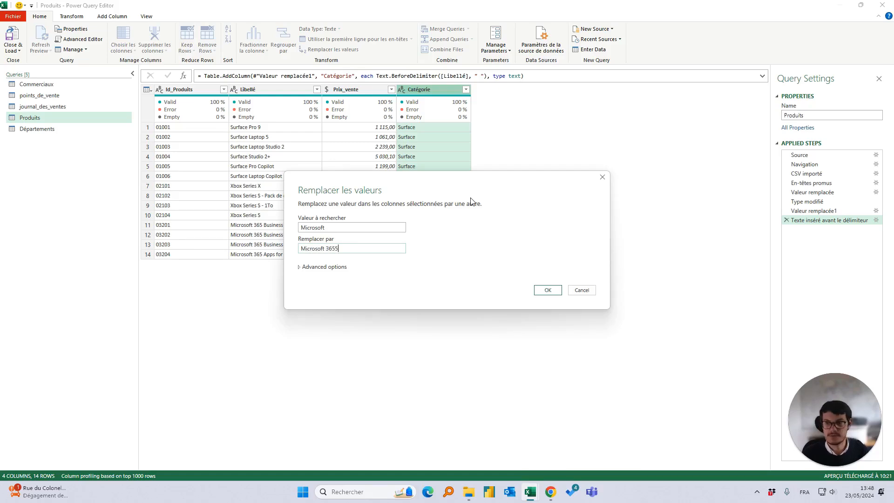
{"action": "left_click", "coordinate": [545, 288]}
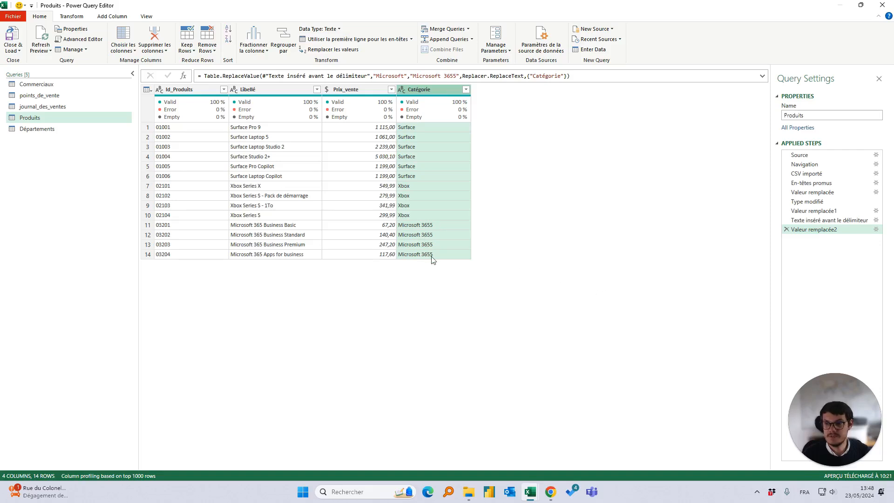
{"action": "left_click", "coordinate": [455, 75]}
{"action": "key", "text": "BackSpace"}
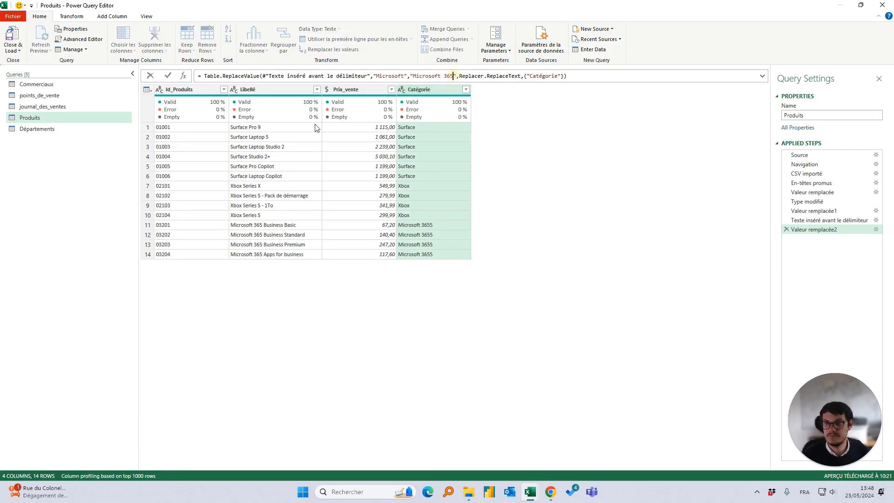
{"action": "left_click", "coordinate": [170, 75]}
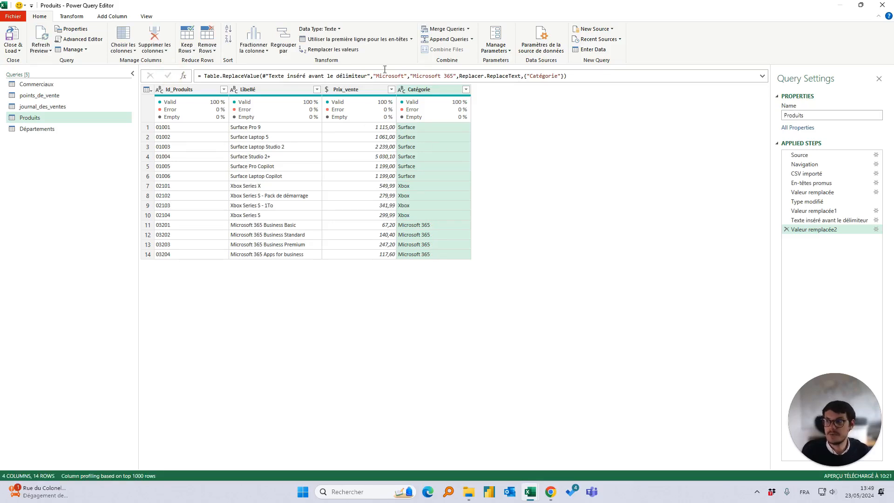
Close and load the queries, and open the data model at the Catégorie column of the Produits table.
{"action": "left_click", "coordinate": [13, 40]}
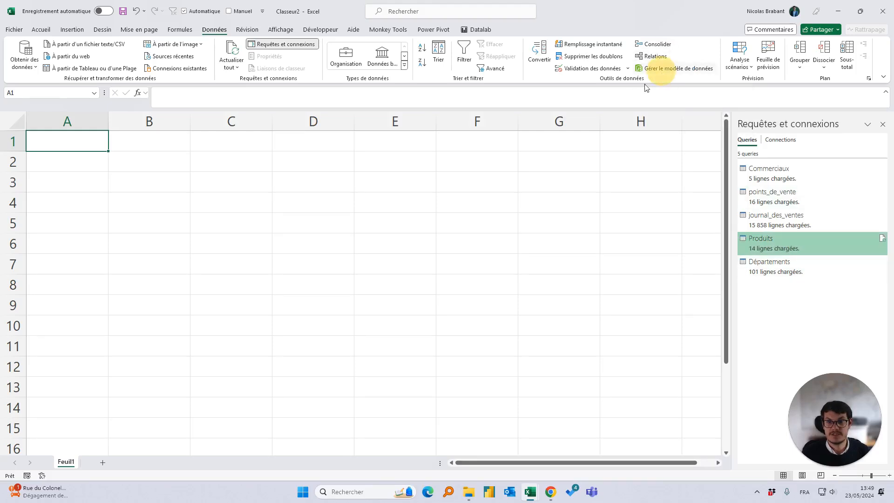
{"action": "left_click", "coordinate": [671, 68]}
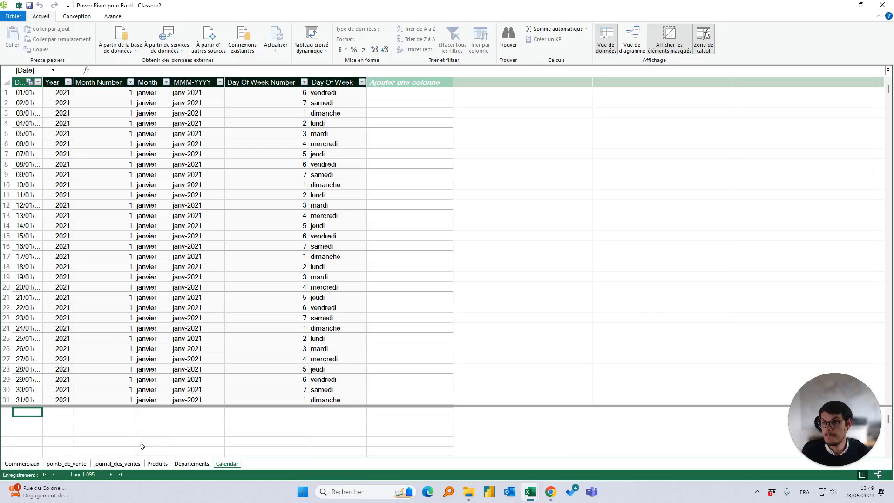
{"action": "left_click", "coordinate": [157, 463]}
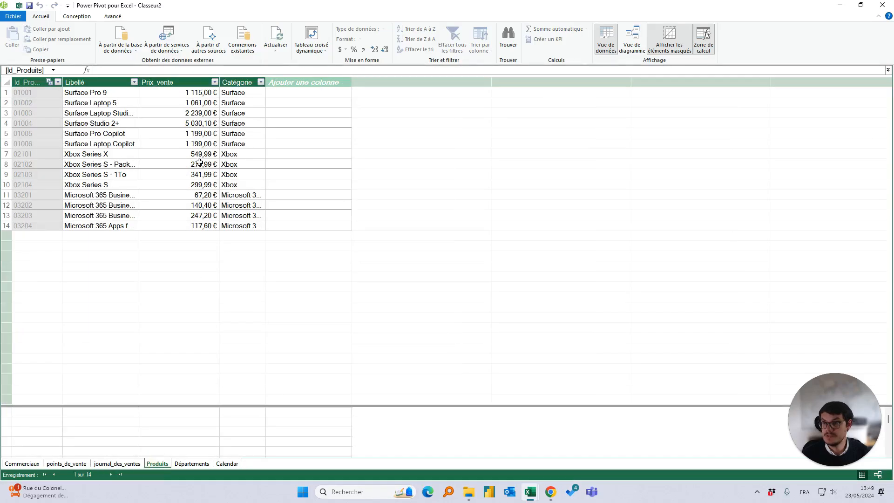
{"action": "left_click", "coordinate": [230, 82]}
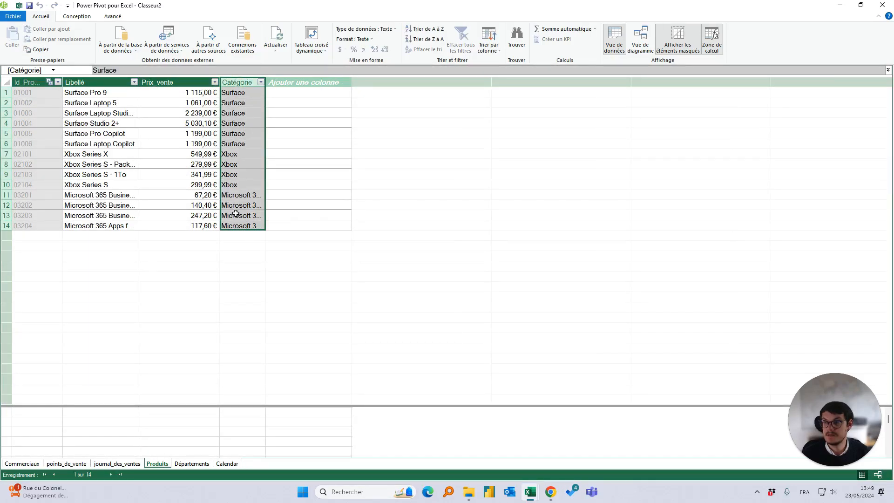
Hide the Libellé and Prix_vente columns of the Produits table from client tools.
{"action": "left_click", "coordinate": [115, 82]}
{"action": "left_click", "coordinate": [182, 82], "text": "shift"}
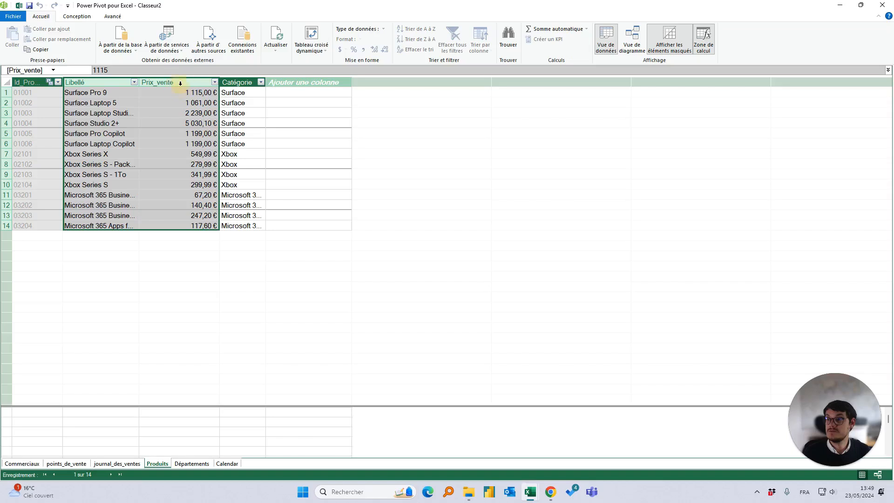
{"action": "right_click", "coordinate": [181, 83]}
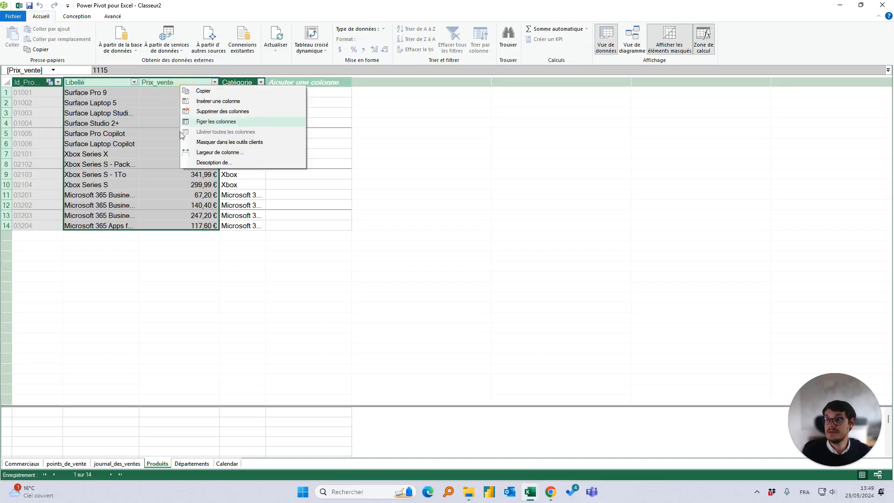
{"action": "left_click", "coordinate": [230, 142]}
{"action": "left_click", "coordinate": [116, 133]}
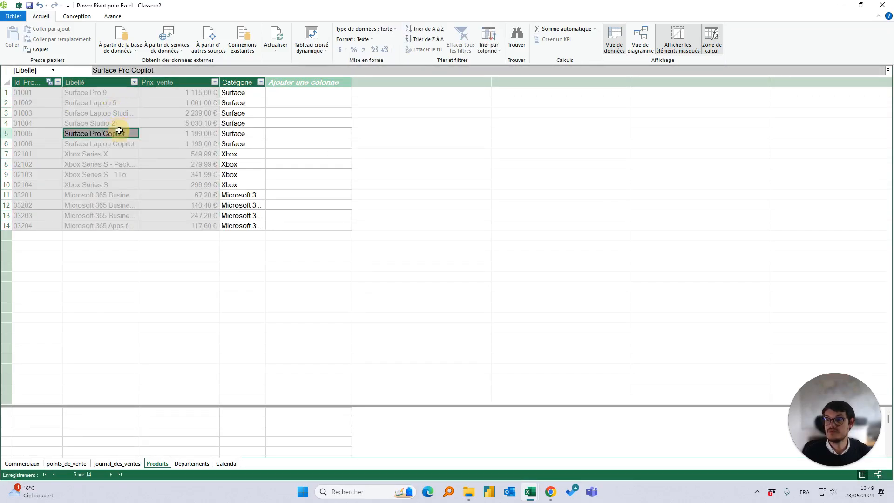
{"action": "left_click", "coordinate": [122, 164]}
{"action": "left_click", "coordinate": [107, 144]}
{"action": "left_click", "coordinate": [97, 92]}
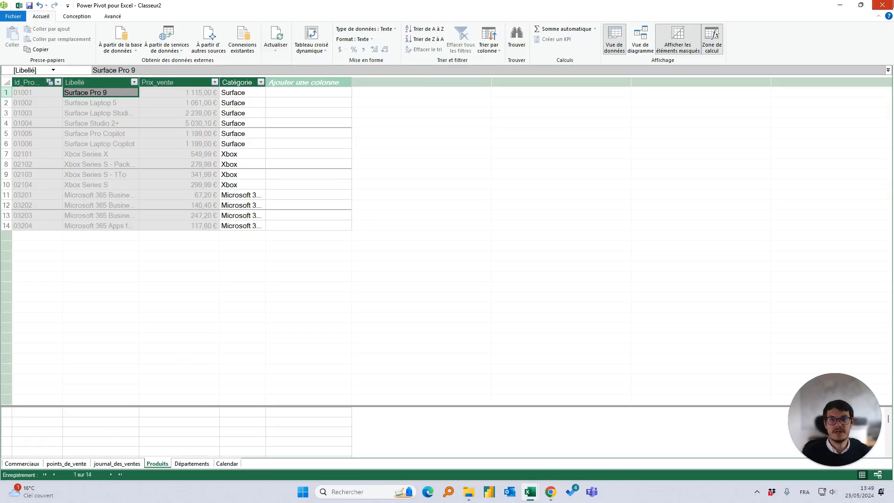
Close the Power Pivot window and insert a PivotTable from the data model on the existing sheet at Feuil1!$A$1.
{"action": "left_click", "coordinate": [883, 5]}
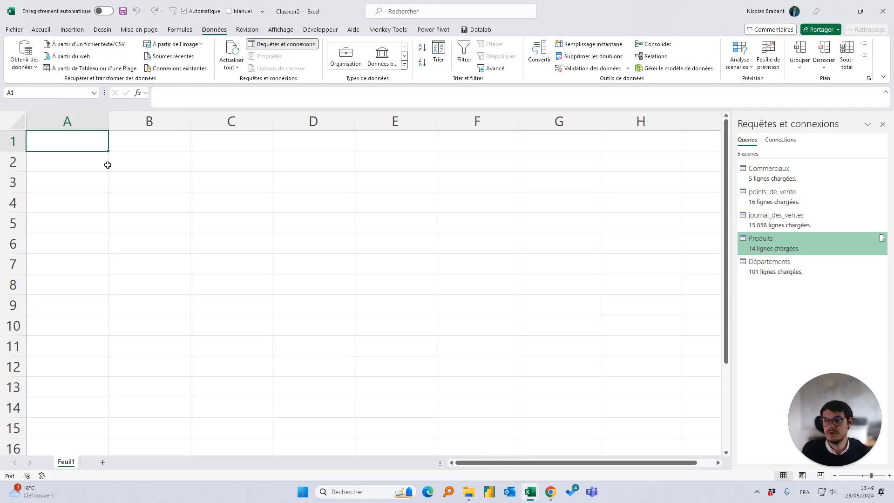
{"action": "left_click", "coordinate": [71, 29]}
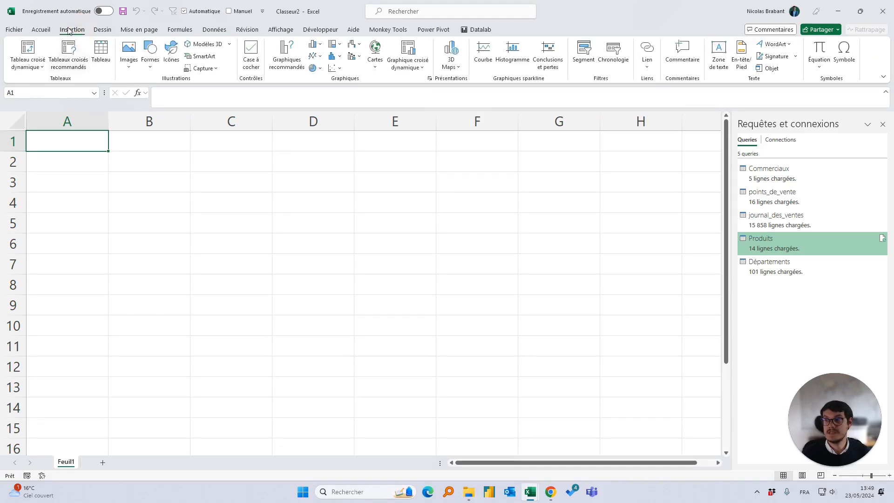
{"action": "left_click", "coordinate": [40, 68]}
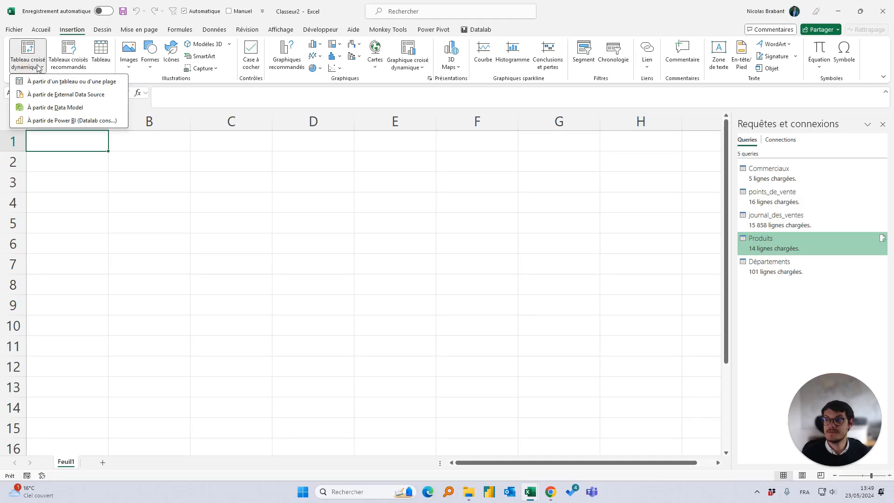
{"action": "left_click", "coordinate": [52, 110]}
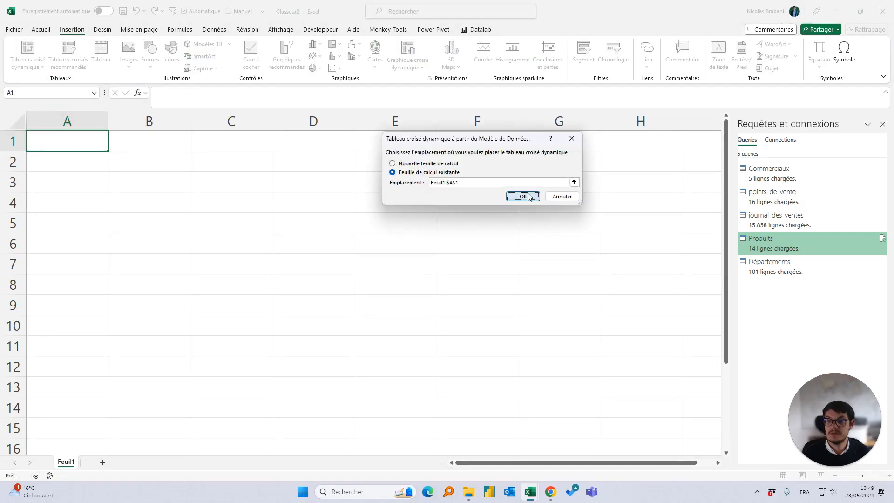
{"action": "left_click", "coordinate": [523, 196]}
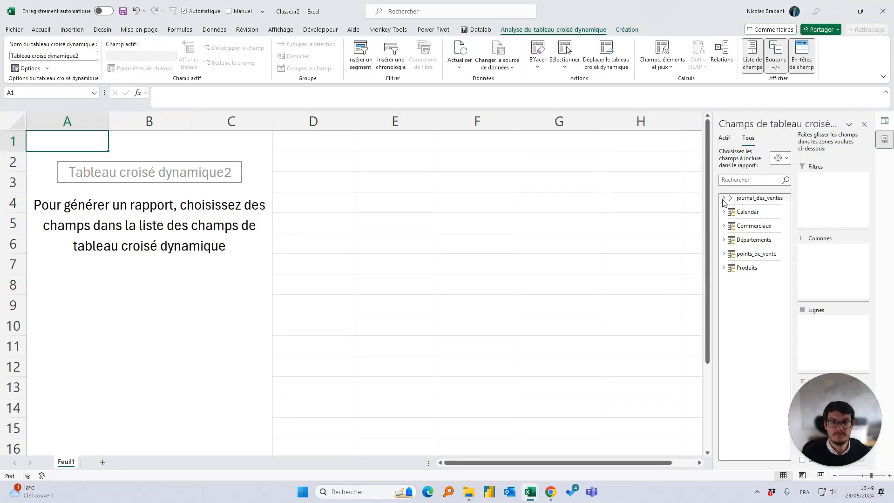
Put Région and, below it, Département from the Départements table in the PivotTable rows.
{"action": "left_click", "coordinate": [724, 240]}
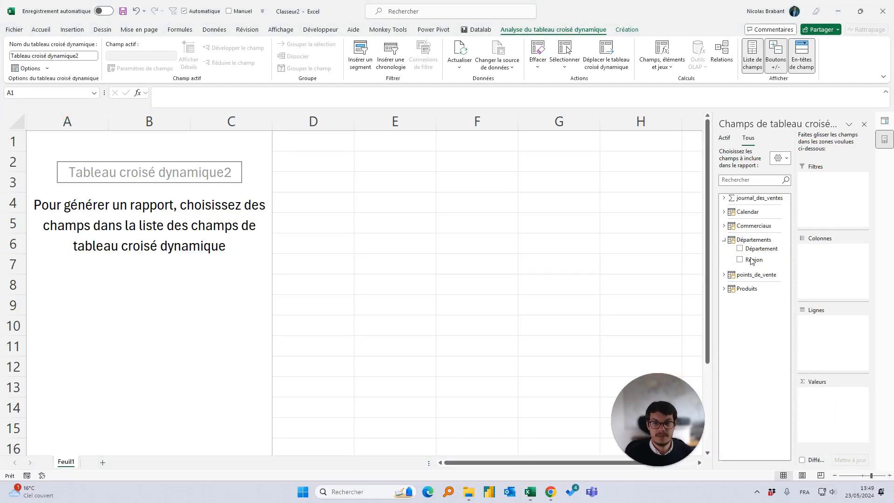
{"action": "left_click_drag", "start_coordinate": [752, 261], "coordinate": [838, 326]}
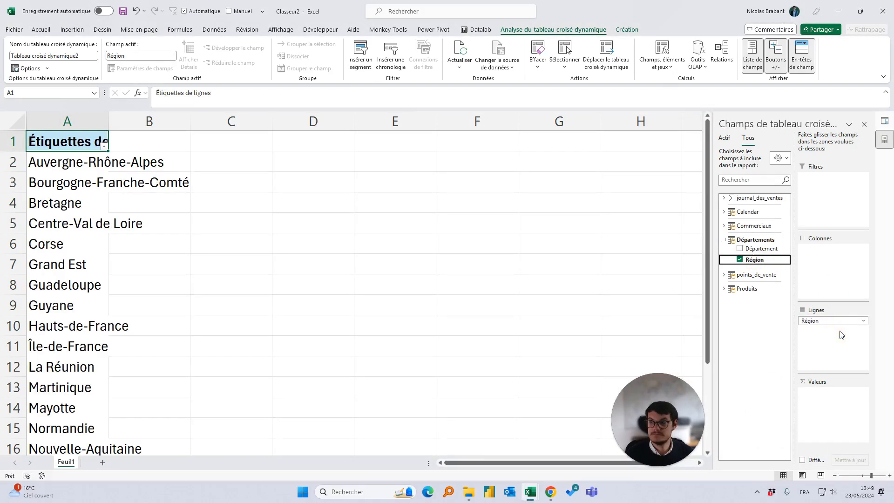
{"action": "left_click_drag", "start_coordinate": [760, 248], "coordinate": [827, 333]}
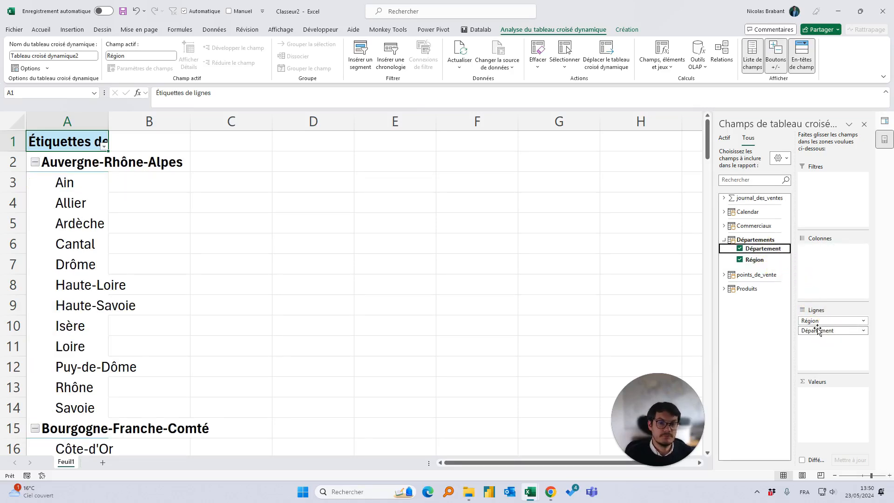
Add the CA measure from journal_des_ventes to the PivotTable values and fit column A to its contents.
{"action": "left_click", "coordinate": [724, 198]}
{"action": "left_click_drag", "start_coordinate": [754, 206], "coordinate": [822, 415]}
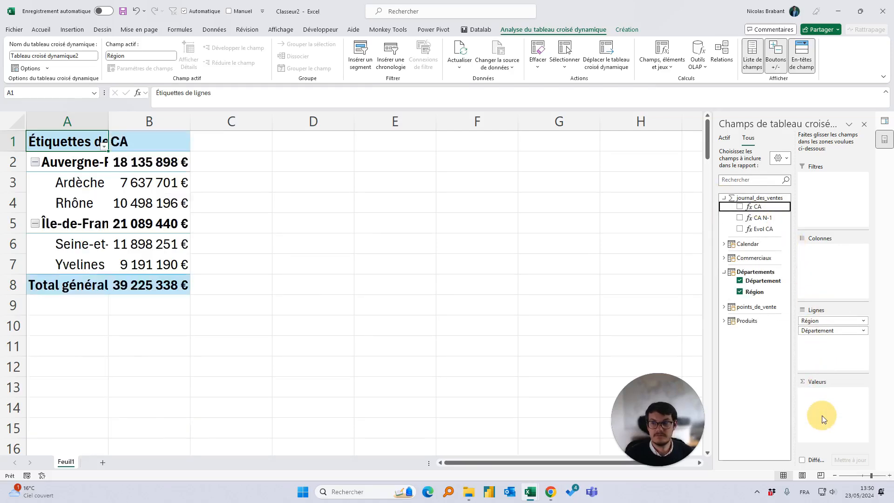
{"action": "double_click", "coordinate": [109, 124]}
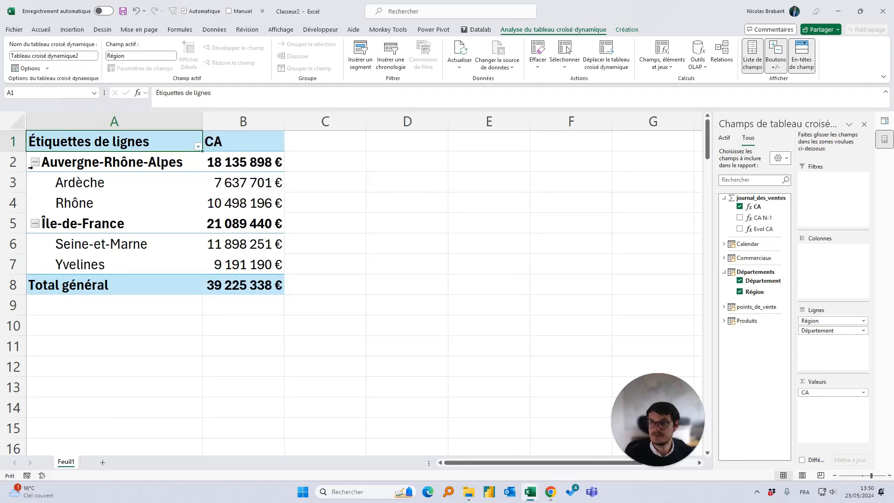
Insert five empty rows above the PivotTable, starting at row 1.
{"action": "left_click", "coordinate": [12, 141]}
{"action": "key", "text": "ctrl+plus"}
{"action": "key", "text": "ctrl+plus"}
{"action": "key", "text": "ctrl+plus"}
{"action": "key", "text": "ctrl+plus"}
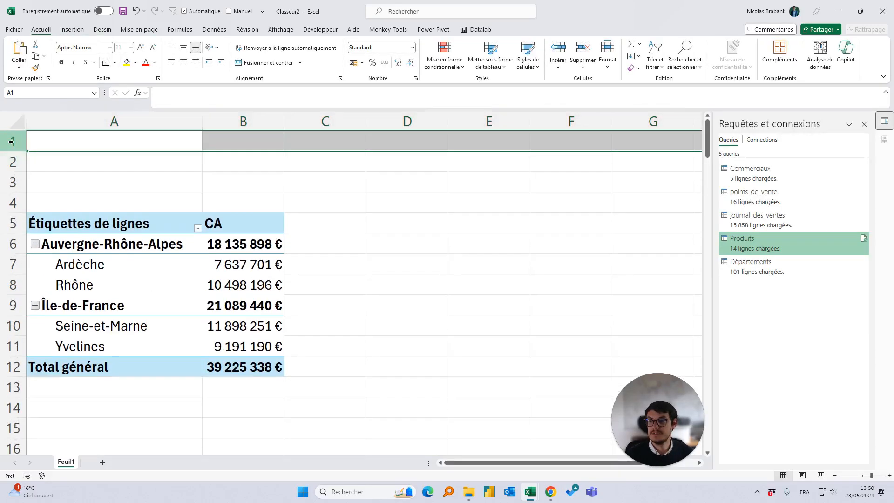
{"action": "key", "text": "ctrl+plus"}
Hide the gridlines on sheet Feuil1.
{"action": "left_click", "coordinate": [421, 266]}
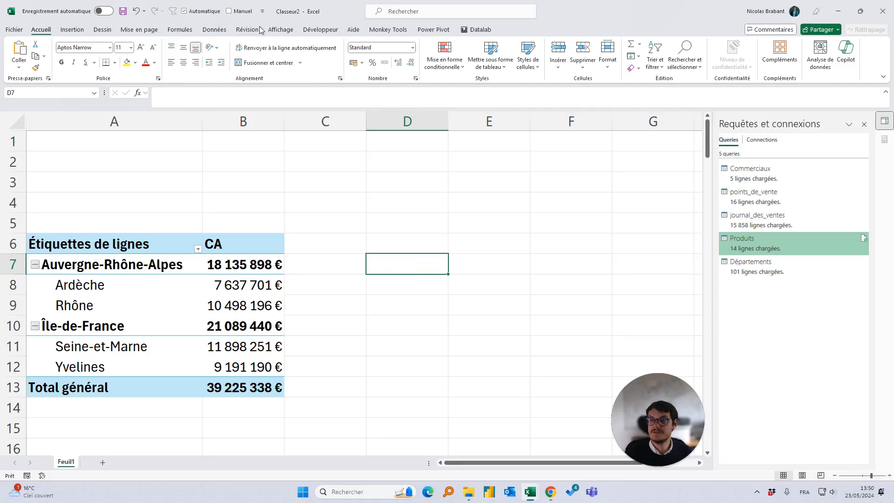
{"action": "left_click", "coordinate": [281, 29]}
{"action": "left_click", "coordinate": [314, 56]}
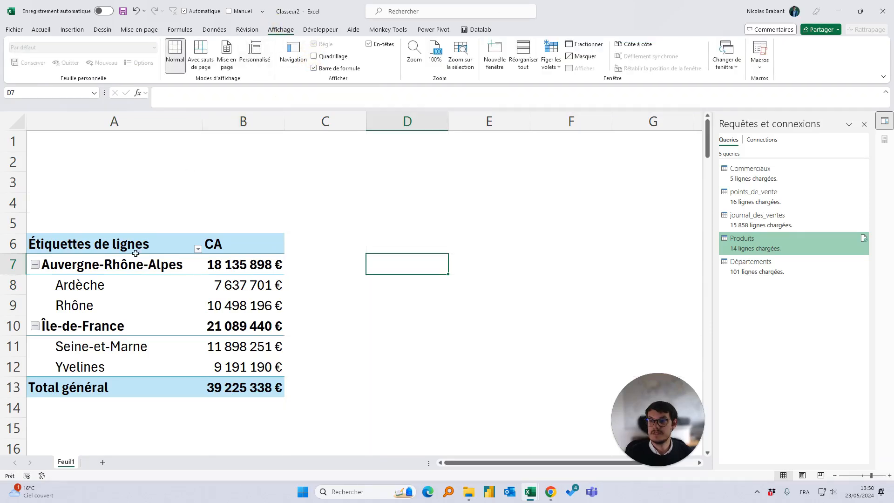
Apply the blue PivotTable style from the second row of the Moyen group to the PivotTable.
{"action": "left_click", "coordinate": [237, 258]}
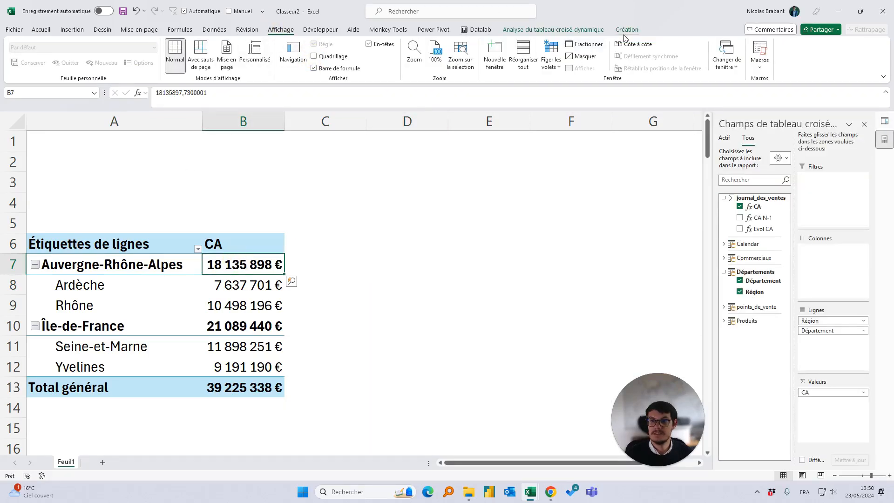
{"action": "left_click", "coordinate": [565, 30]}
{"action": "left_click", "coordinate": [626, 29]}
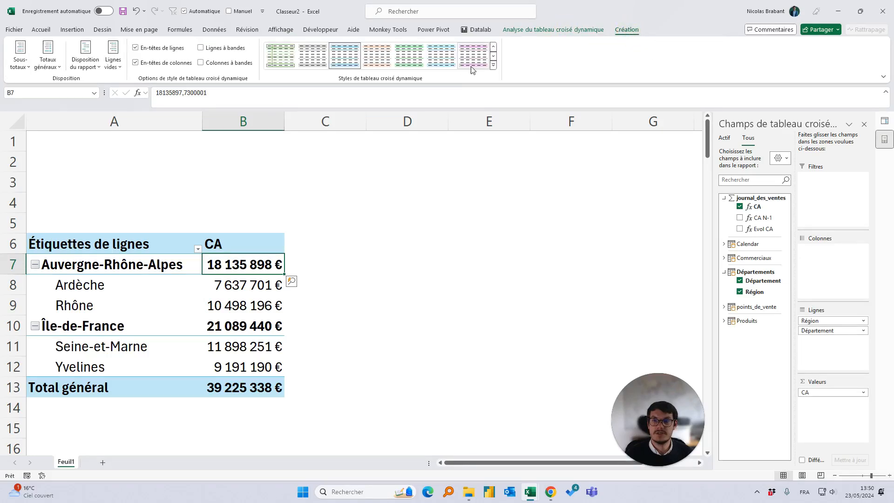
{"action": "left_click", "coordinate": [492, 65]}
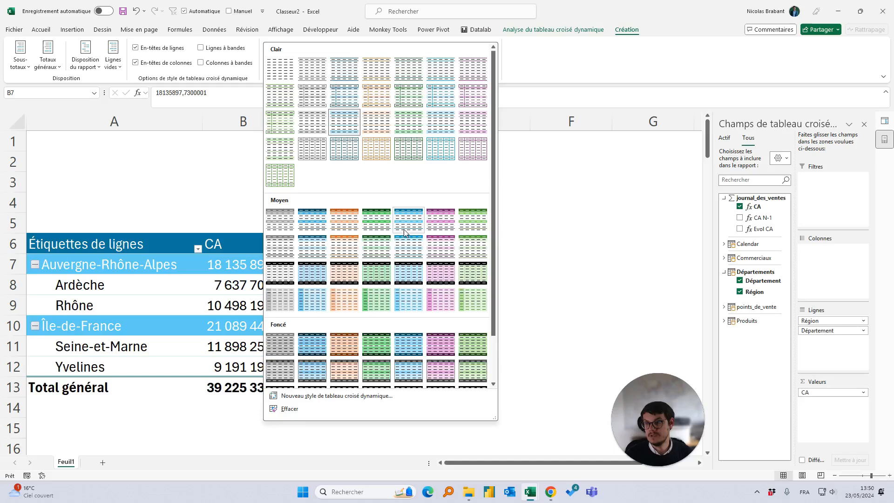
{"action": "left_click", "coordinate": [300, 248]}
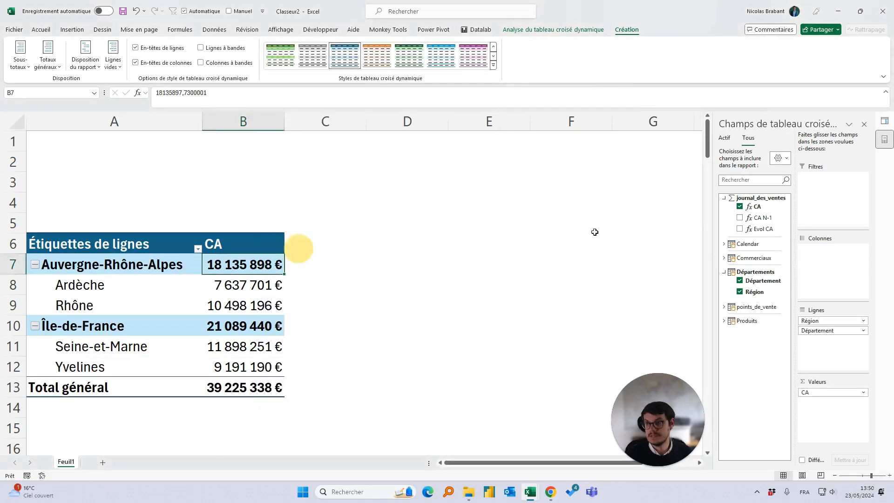
{"action": "left_click", "coordinate": [333, 325]}
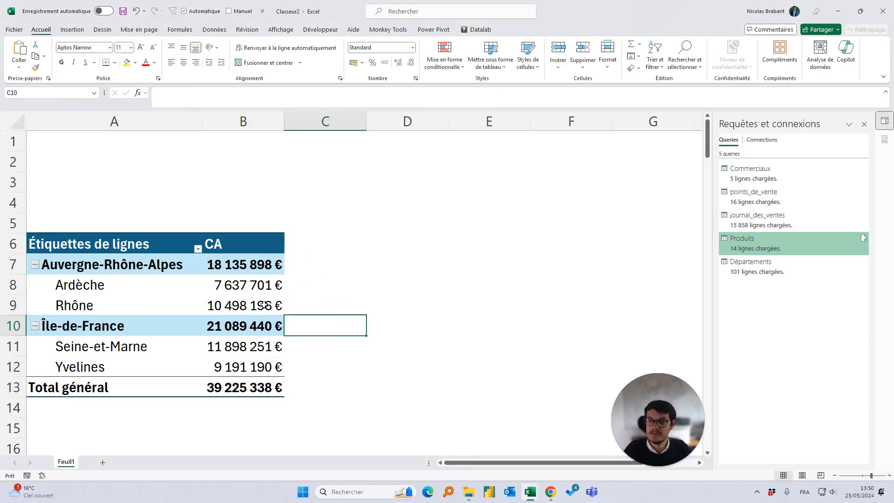
{"action": "left_click", "coordinate": [229, 229]}
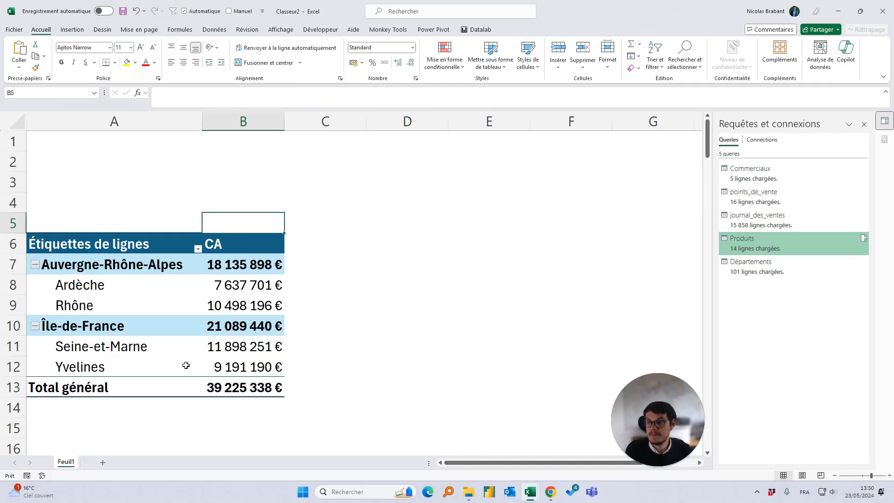
Add the CA N-1 measure from journal_des_ventes below CA in the PivotTable values and compare both measures.
{"action": "left_click", "coordinate": [217, 397]}
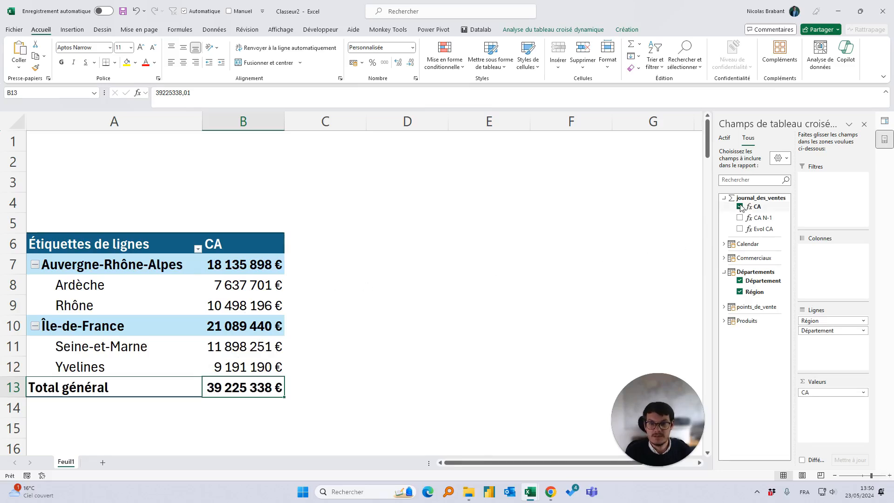
{"action": "left_click_drag", "start_coordinate": [755, 218], "coordinate": [837, 427]}
{"action": "left_click", "coordinate": [299, 264]}
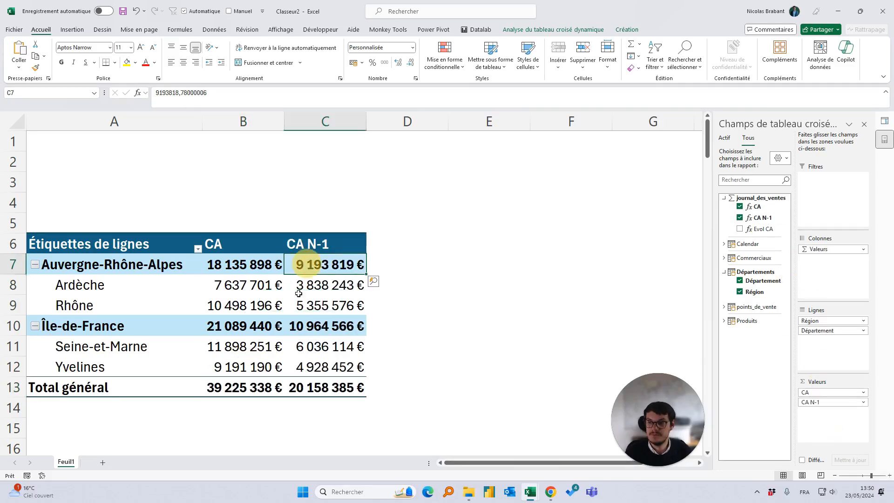
{"action": "left_click", "coordinate": [302, 306]}
{"action": "left_click_drag", "start_coordinate": [301, 387], "coordinate": [268, 386]}
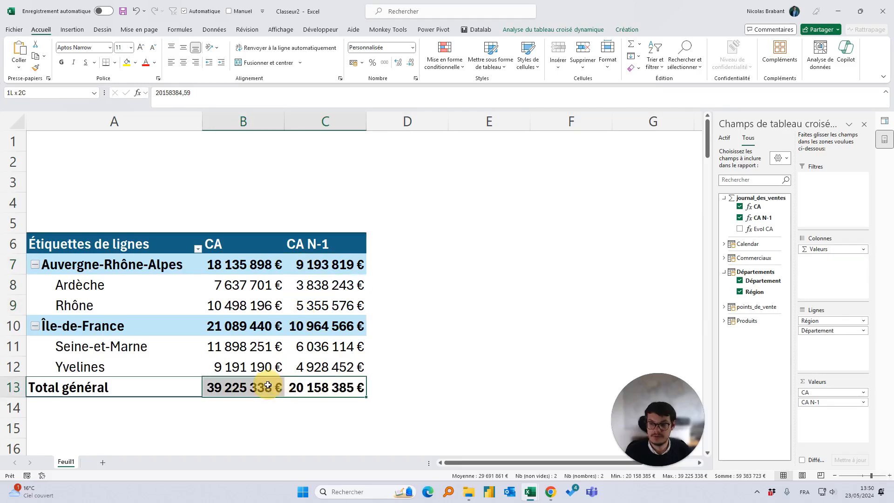
{"action": "left_click", "coordinate": [489, 256]}
{"action": "left_click", "coordinate": [325, 285]}
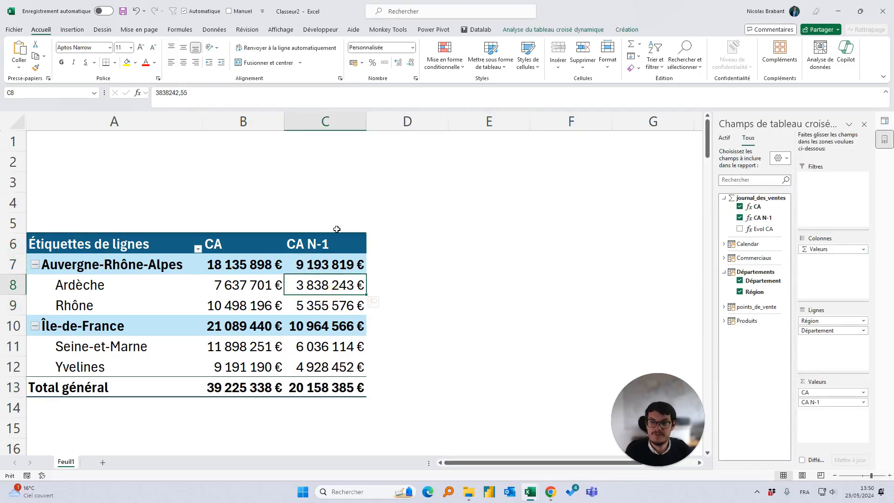
Add the Year field from the Calendar table as a PivotTable report filter.
{"action": "left_click", "coordinate": [724, 244]}
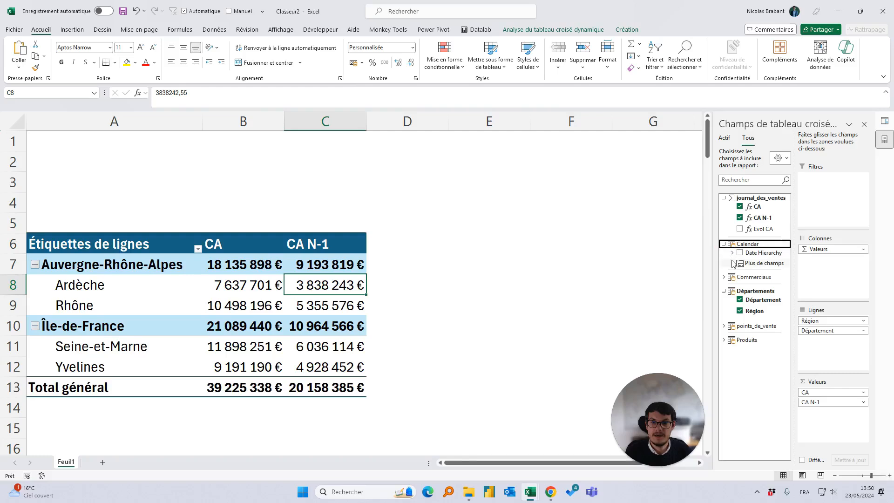
{"action": "left_click", "coordinate": [733, 263]}
{"action": "left_click_drag", "start_coordinate": [759, 284], "coordinate": [842, 195]}
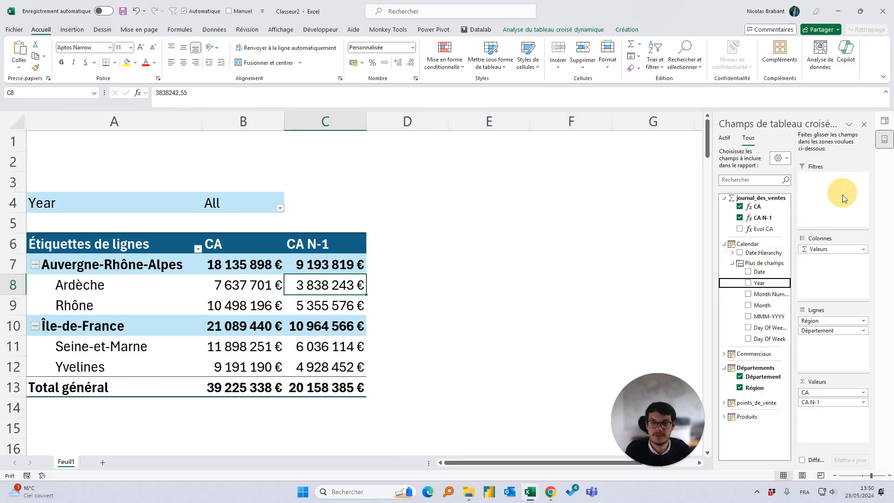
Filter the PivotTable to the year 2023 and compare the CA and CA N-1 grand totals.
{"action": "left_click", "coordinate": [280, 208]}
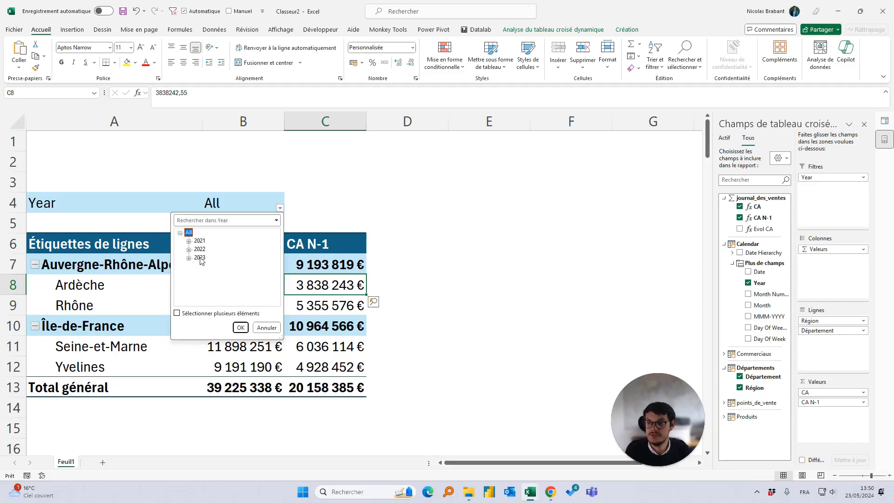
{"action": "left_click", "coordinate": [200, 258]}
{"action": "left_click", "coordinate": [241, 328]}
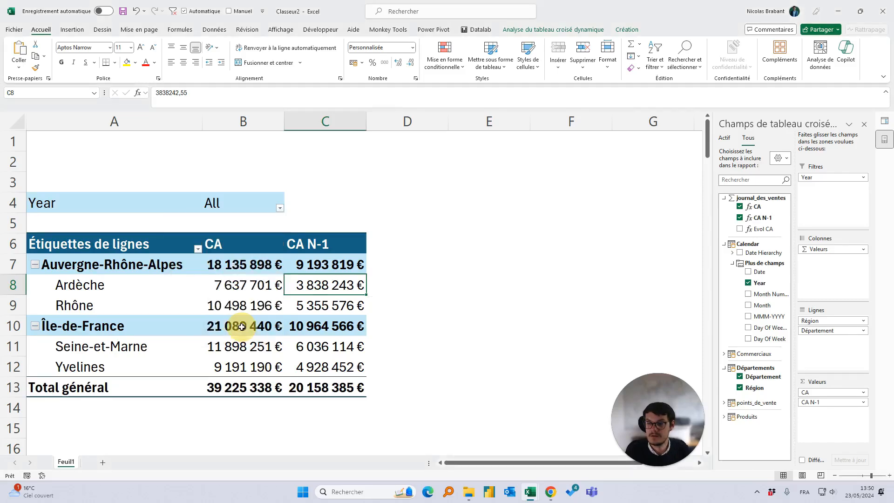
{"action": "left_click", "coordinate": [248, 393]}
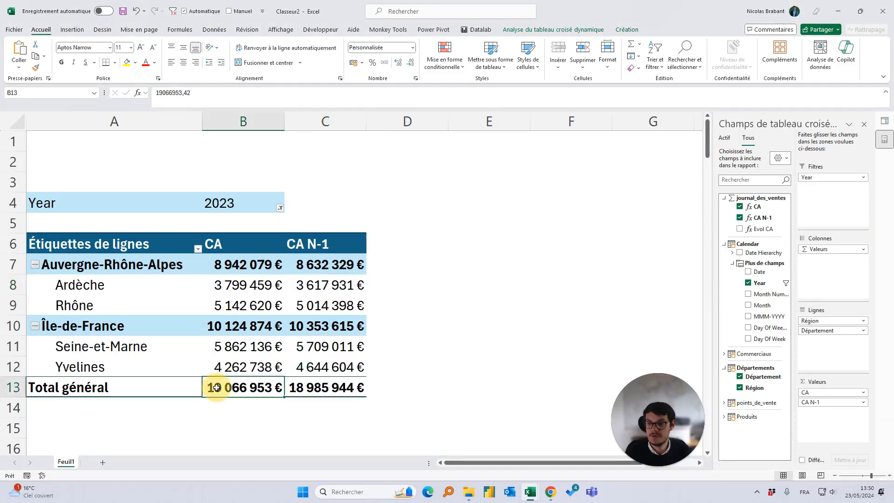
{"action": "left_click", "coordinate": [316, 389]}
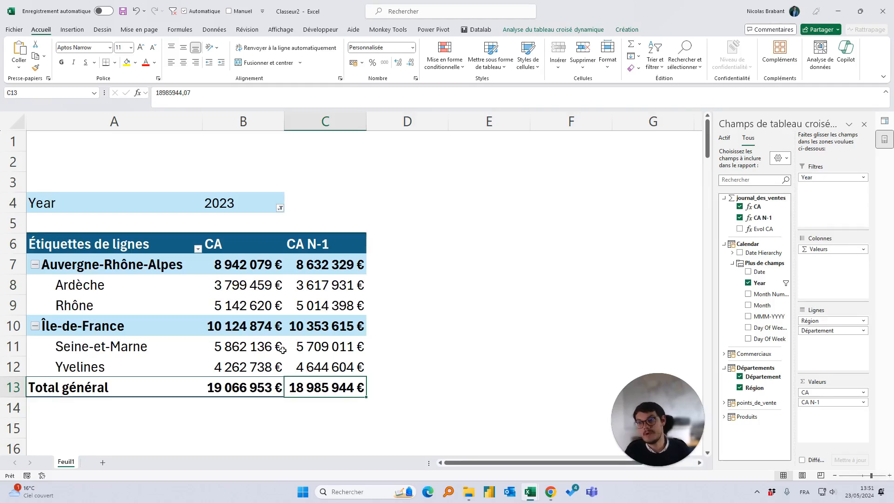
{"action": "left_click", "coordinate": [246, 204]}
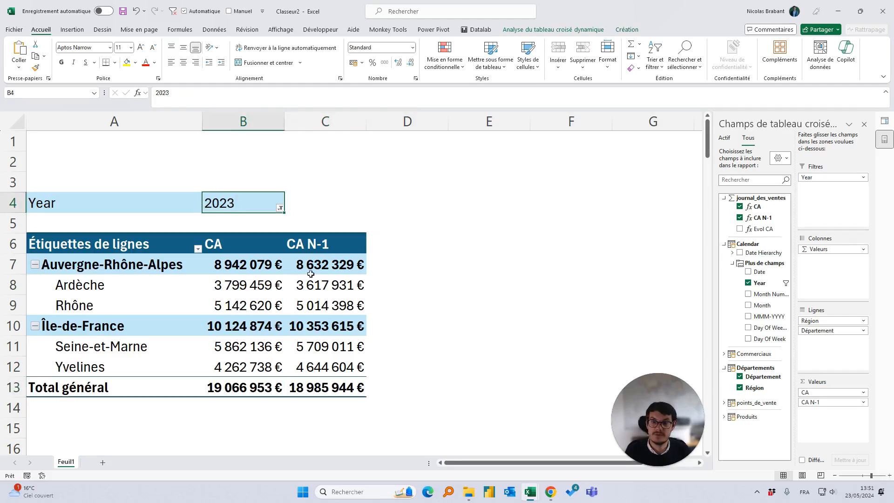
Replace Région and Département in the PivotTable rows with Month from Calendar and compare CA and CA N-1 by month.
{"action": "mouse_move", "coordinate": [310, 275]}
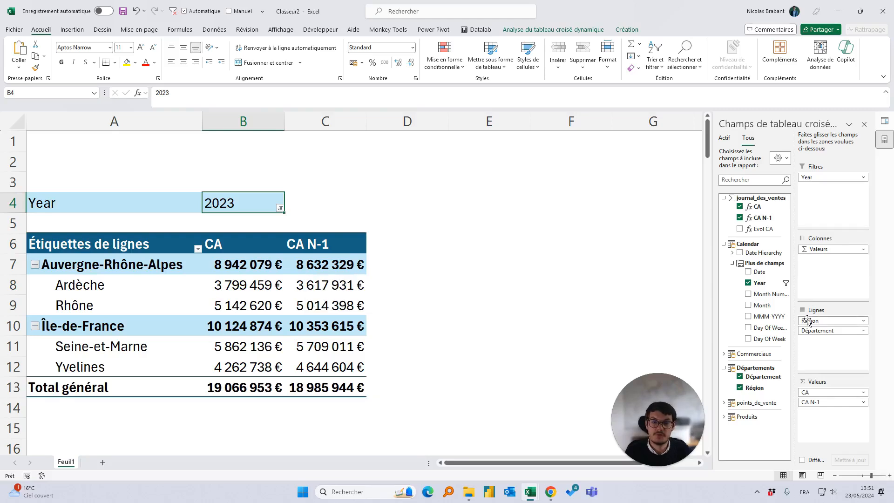
{"action": "left_click_drag", "start_coordinate": [810, 321], "coordinate": [831, 334]}
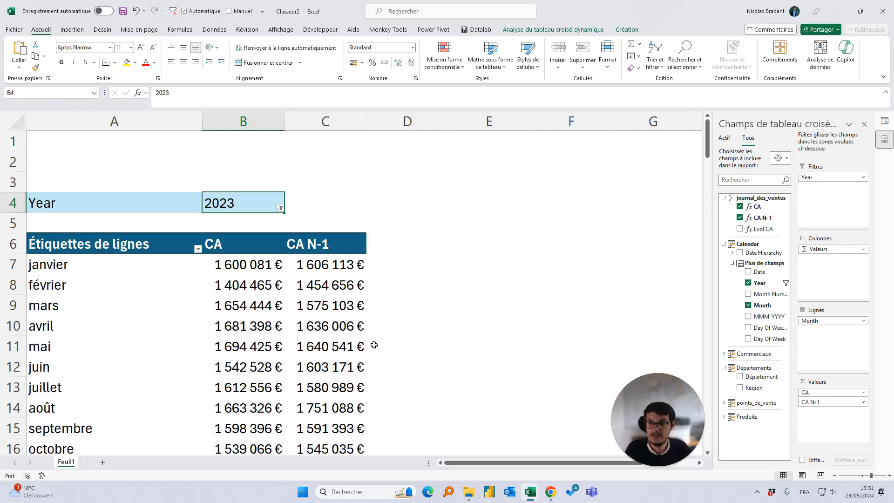
{"action": "scroll", "coordinate": [373, 342], "scroll_direction": "down", "scroll_amount": 2}
{"action": "scroll", "coordinate": [314, 347], "scroll_direction": "up", "scroll_amount": 2}
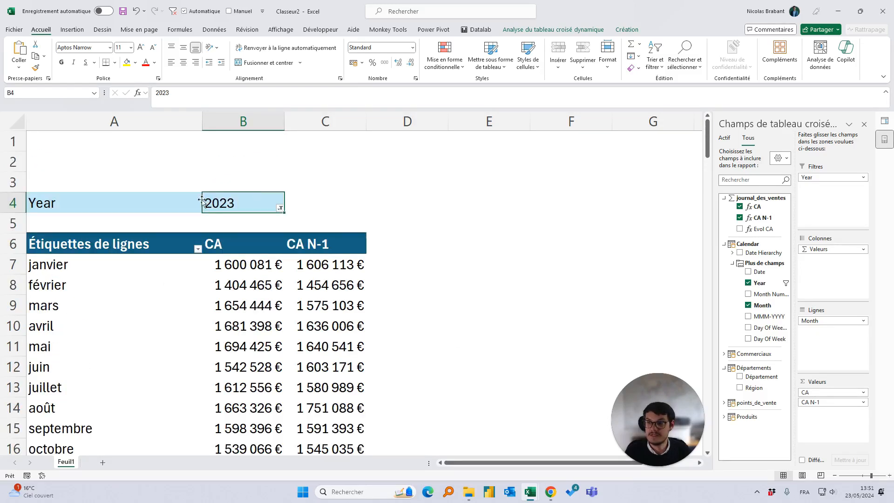
{"action": "left_click", "coordinate": [240, 260]}
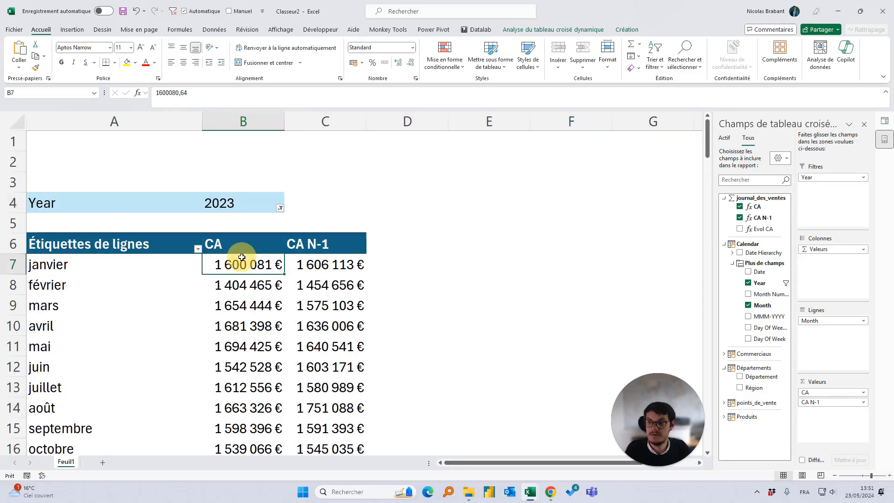
{"action": "left_click_drag", "start_coordinate": [235, 263], "coordinate": [247, 280]}
{"action": "left_click_drag", "start_coordinate": [321, 264], "coordinate": [319, 286]}
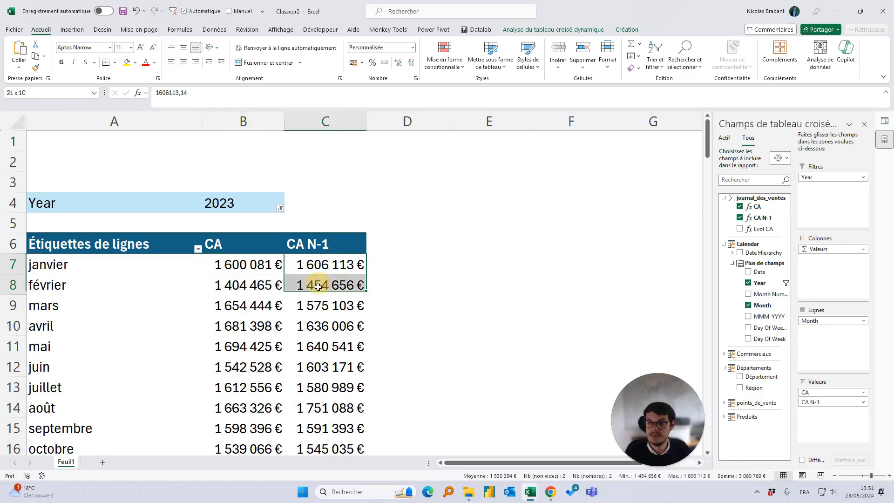
{"action": "scroll", "coordinate": [314, 288], "scroll_direction": "down", "scroll_amount": 2}
{"action": "scroll", "coordinate": [289, 353], "scroll_direction": "up", "scroll_amount": 2}
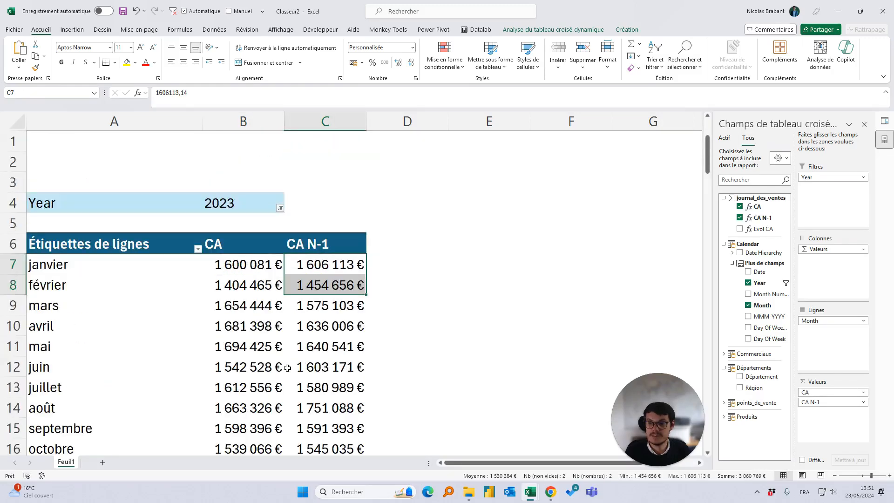
{"action": "left_click", "coordinate": [419, 287]}
Undo the replacement of Région and Département by Month in the PivotTable rows.
{"action": "key", "text": "ctrl+z"}
{"action": "key", "text": "ctrl+z"}
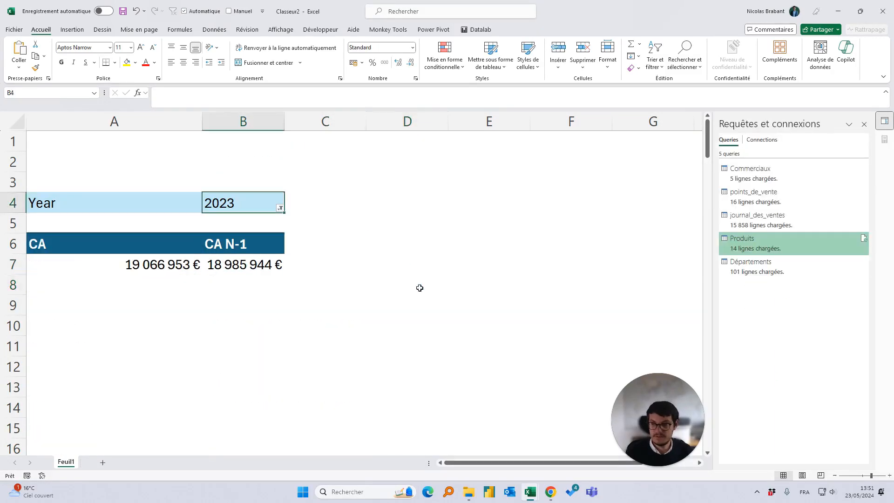
{"action": "key", "text": "ctrl+z"}
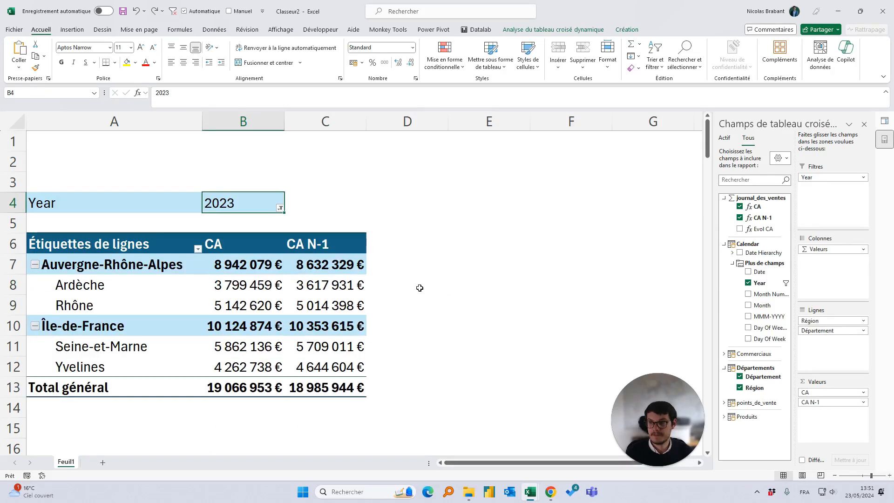
Remove the CA N-1 measure from the PivotTable values and put it back below CA.
{"action": "left_click", "coordinate": [310, 309]}
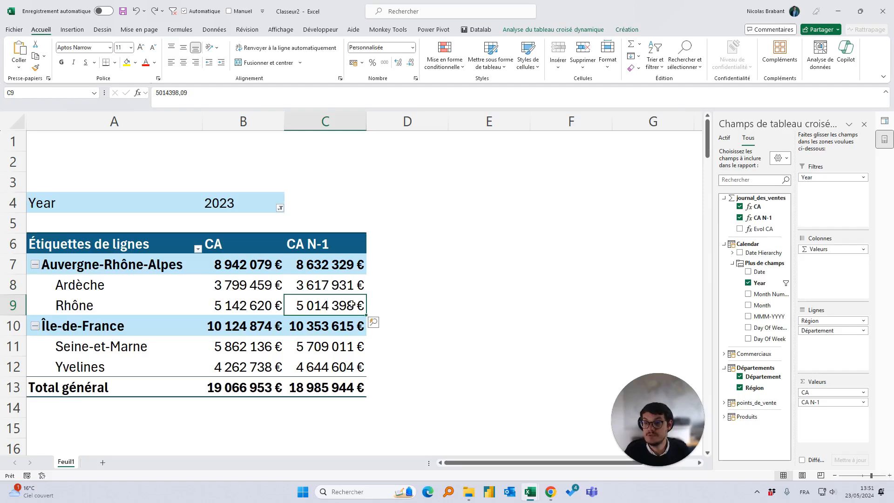
{"action": "left_click", "coordinate": [323, 236]}
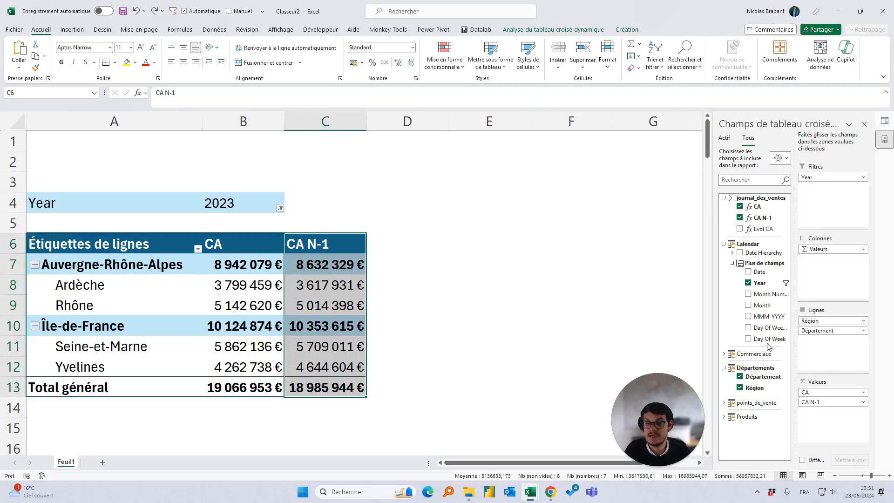
{"action": "left_click_drag", "start_coordinate": [810, 402], "coordinate": [761, 326]}
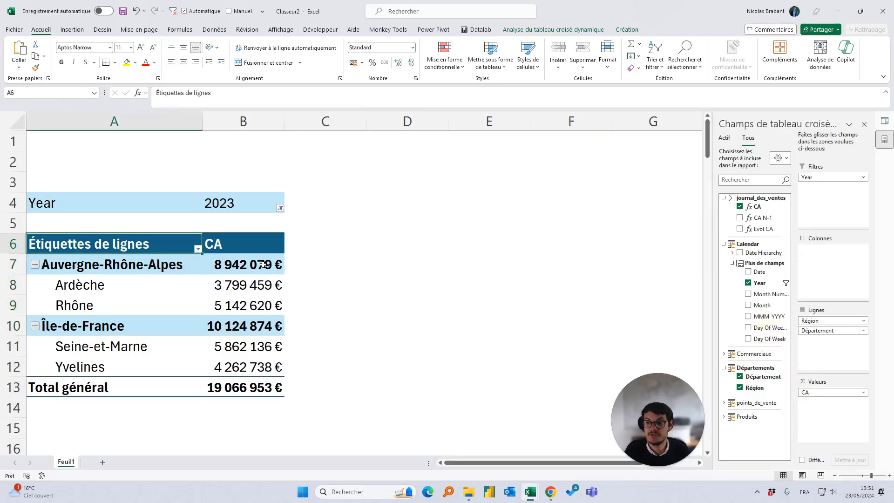
{"action": "left_click_drag", "start_coordinate": [759, 218], "coordinate": [838, 412]}
Add the Evol CA measure below CA N-1 in the PivotTable values and review its percentages by region and department.
{"action": "left_click_drag", "start_coordinate": [760, 228], "coordinate": [834, 419]}
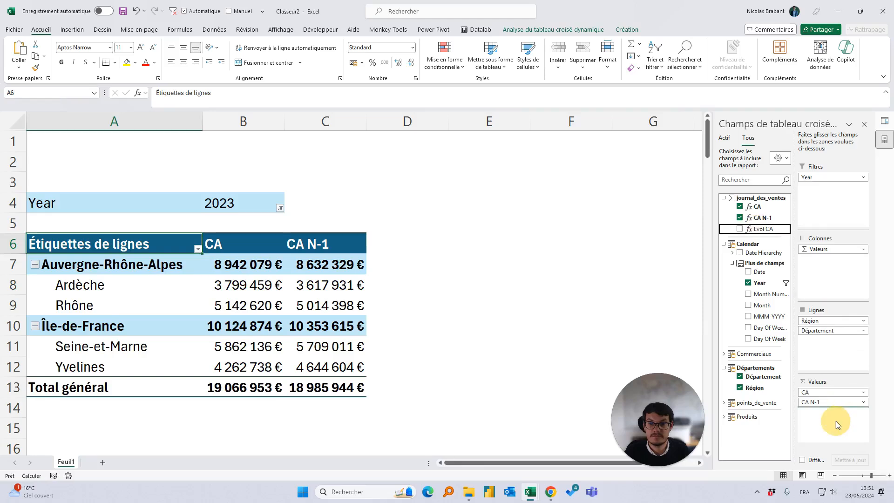
{"action": "left_click_drag", "start_coordinate": [409, 261], "coordinate": [425, 390]}
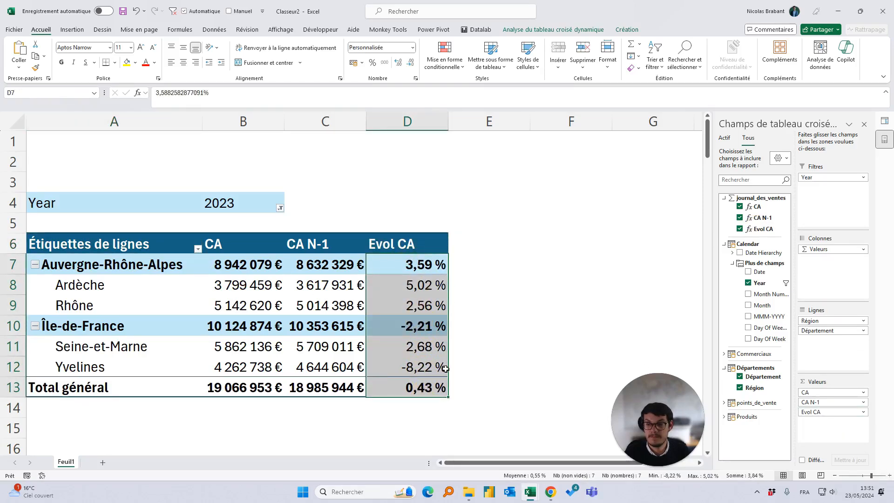
{"action": "left_click", "coordinate": [418, 283]}
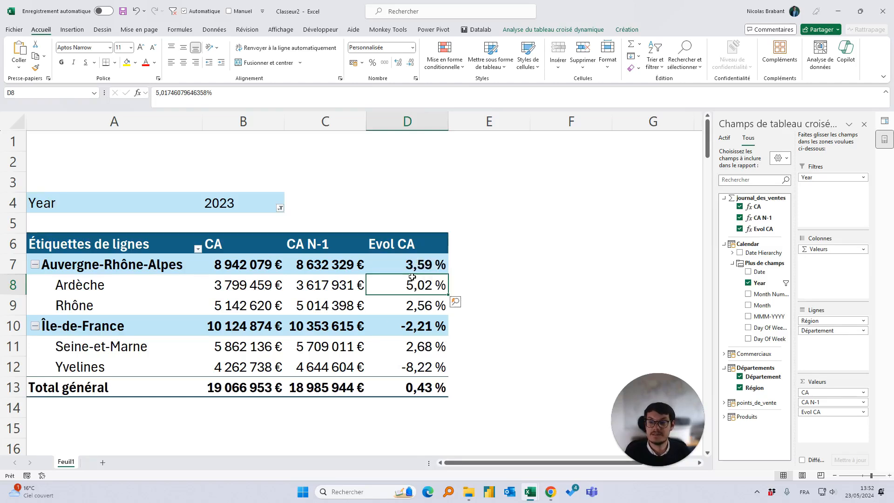
{"action": "mouse_move", "coordinate": [407, 337]}
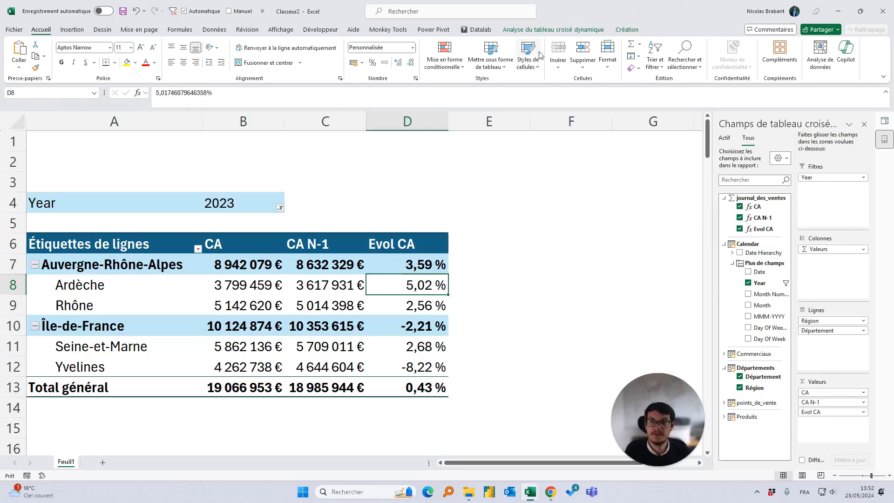
Start a new KPI based on the Evol CA measure and set its target to the absolute value 0.
{"action": "left_click", "coordinate": [427, 30]}
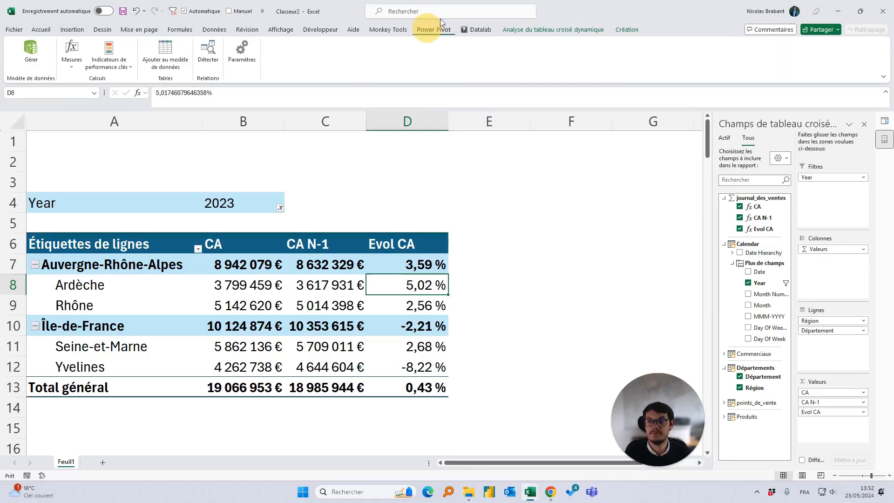
{"action": "left_click", "coordinate": [125, 68]}
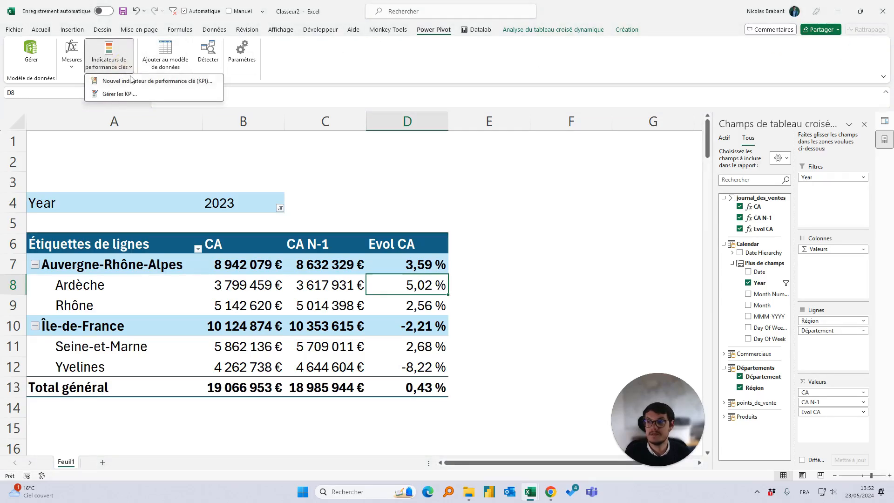
{"action": "left_click", "coordinate": [133, 80]}
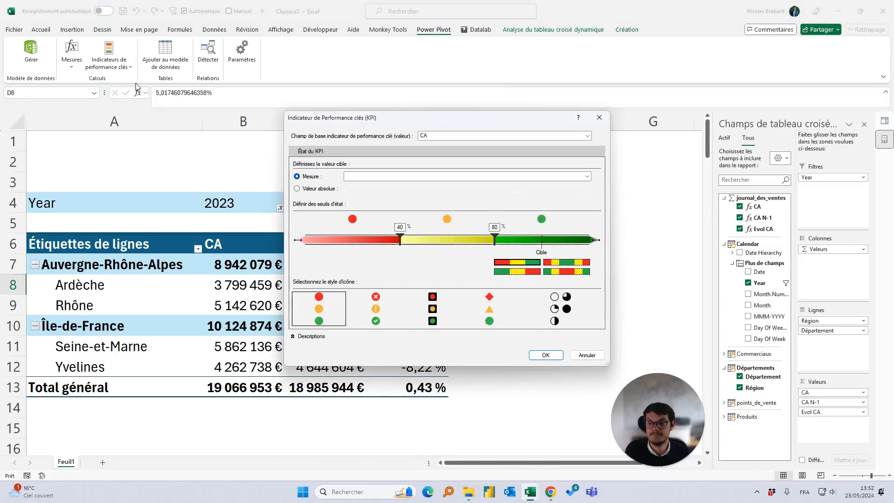
{"action": "left_click", "coordinate": [540, 137]}
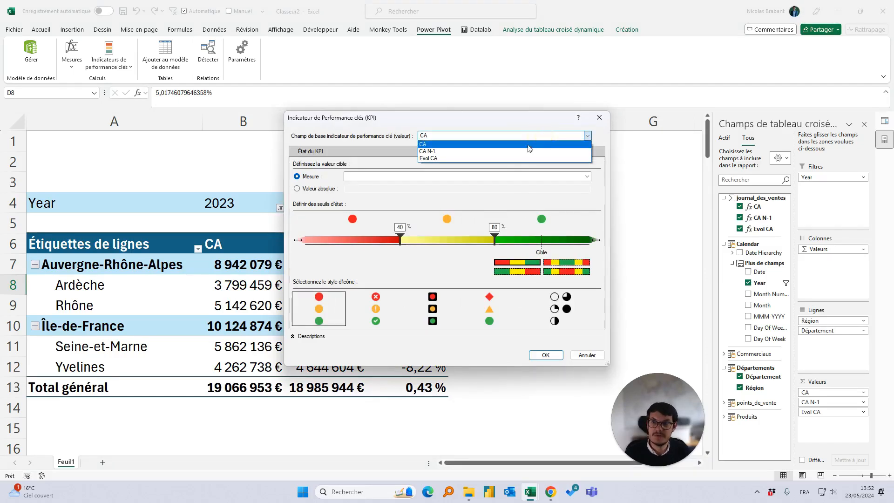
{"action": "left_click", "coordinate": [483, 159]}
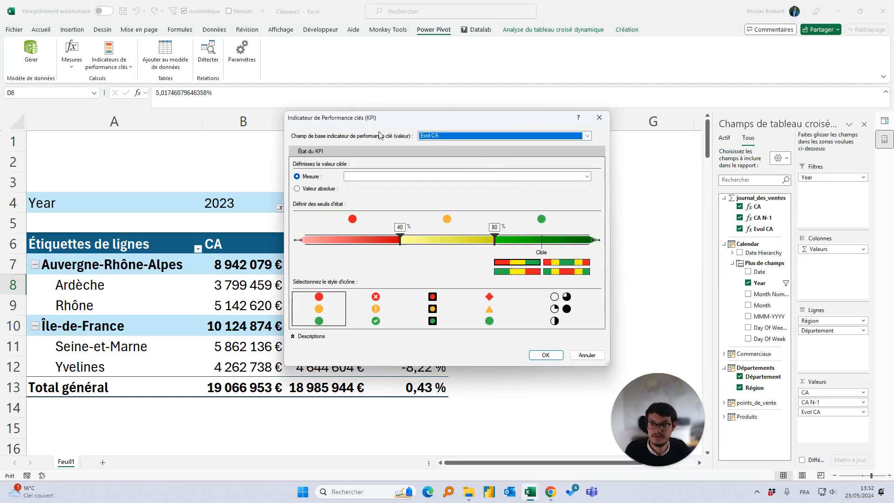
{"action": "left_click", "coordinate": [363, 177]}
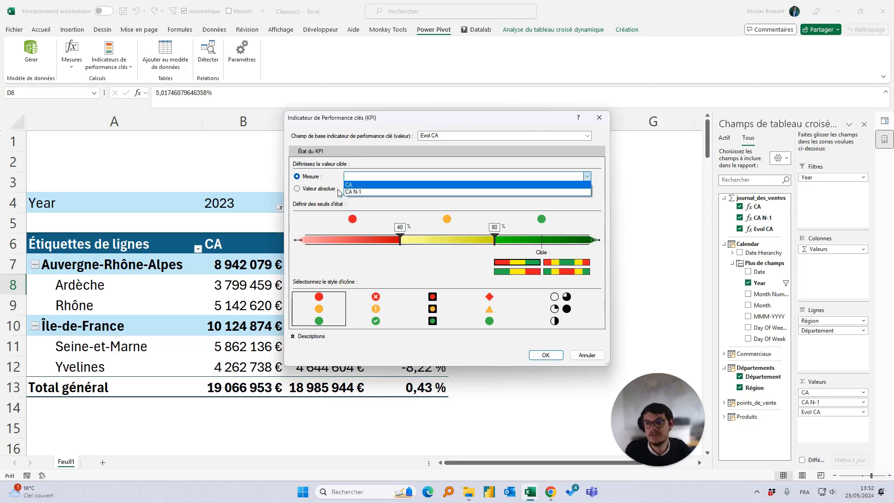
{"action": "left_click", "coordinate": [316, 192]}
{"action": "left_click", "coordinate": [316, 190]}
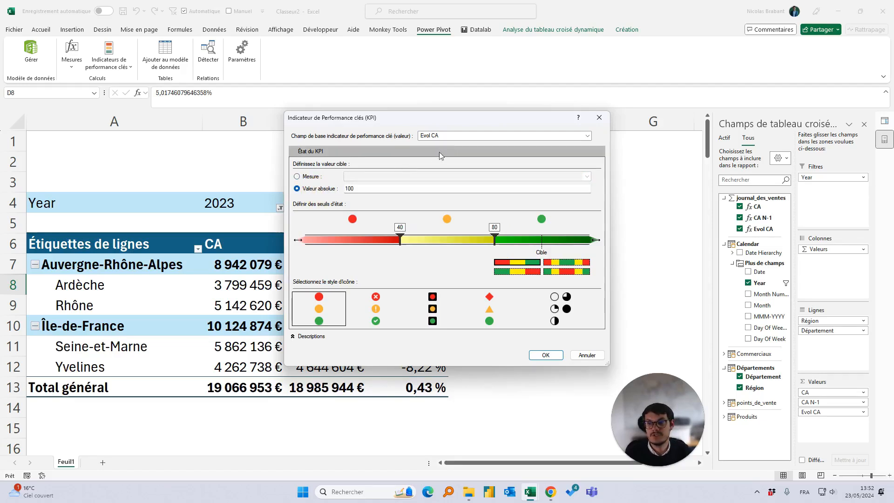
{"action": "double_click", "coordinate": [344, 188]}
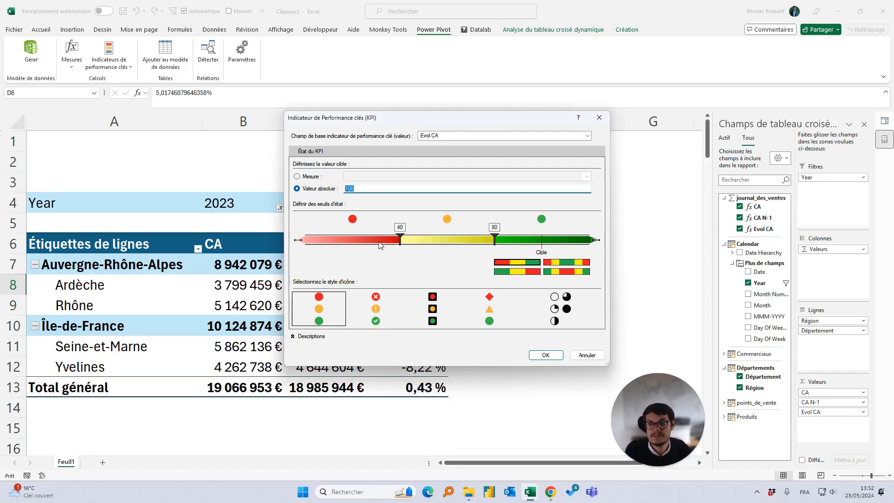
{"action": "type", "text": "0"}
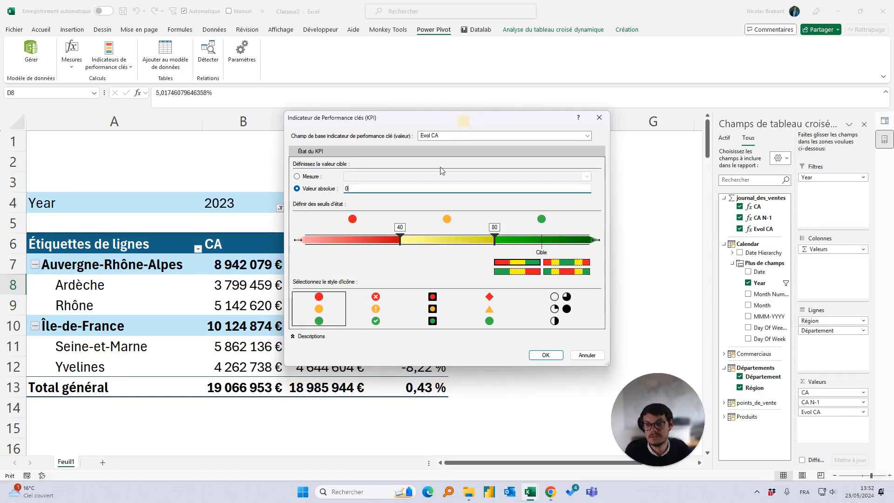
{"action": "left_click", "coordinate": [415, 218]}
{"action": "left_click", "coordinate": [305, 241]}
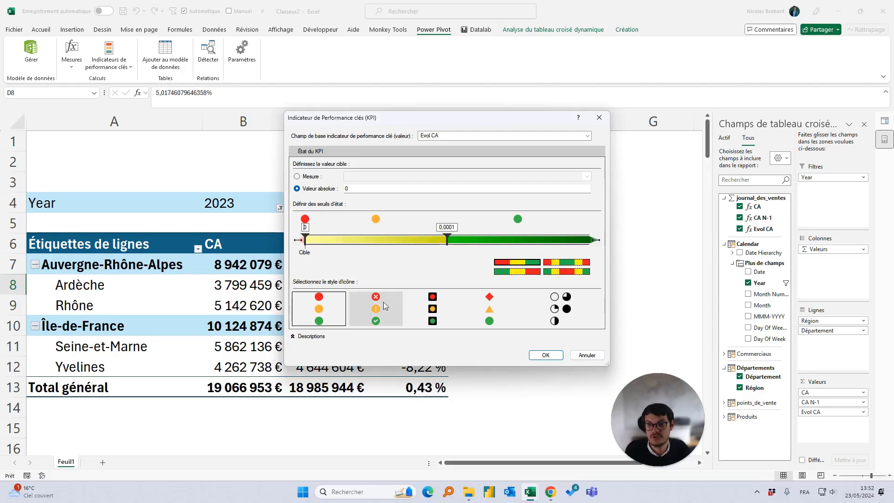
Compare the KPI's threshold colour schemes, keep red-yellow-green, and choose the cross, exclamation mark and check mark icon style.
{"action": "left_click", "coordinate": [564, 265]}
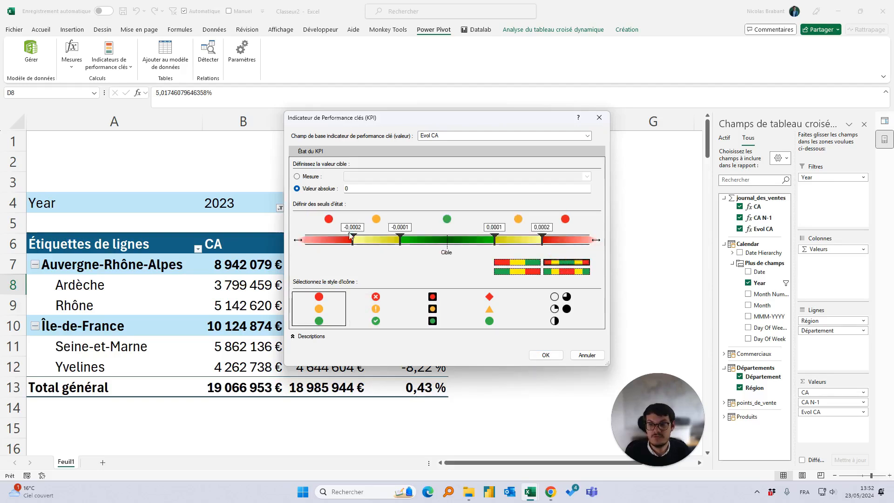
{"action": "left_click", "coordinate": [517, 271]}
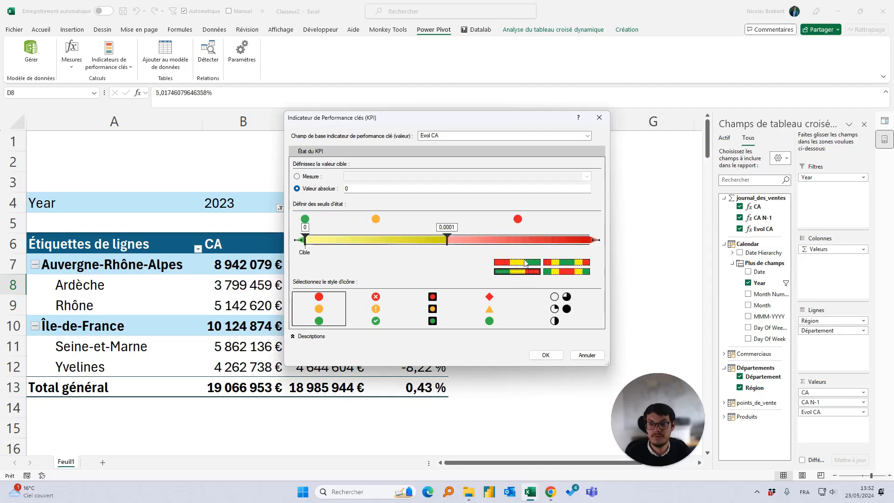
{"action": "left_click", "coordinate": [520, 262]}
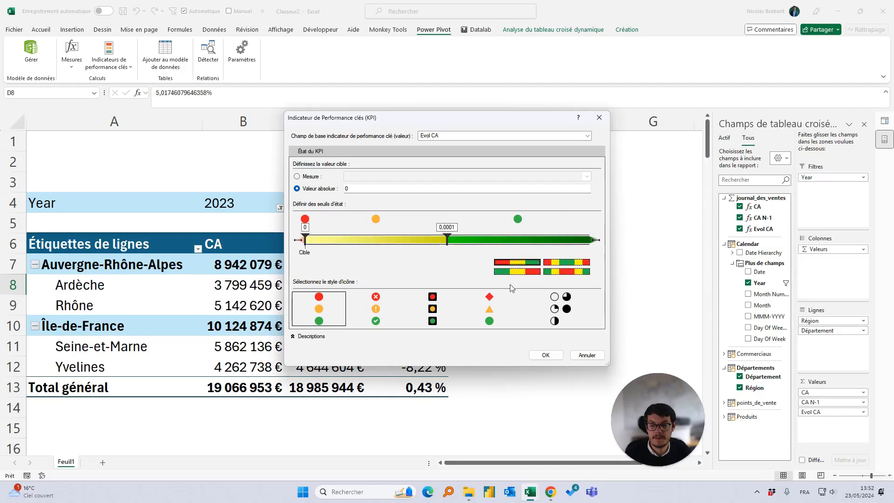
{"action": "left_click", "coordinate": [375, 309]}
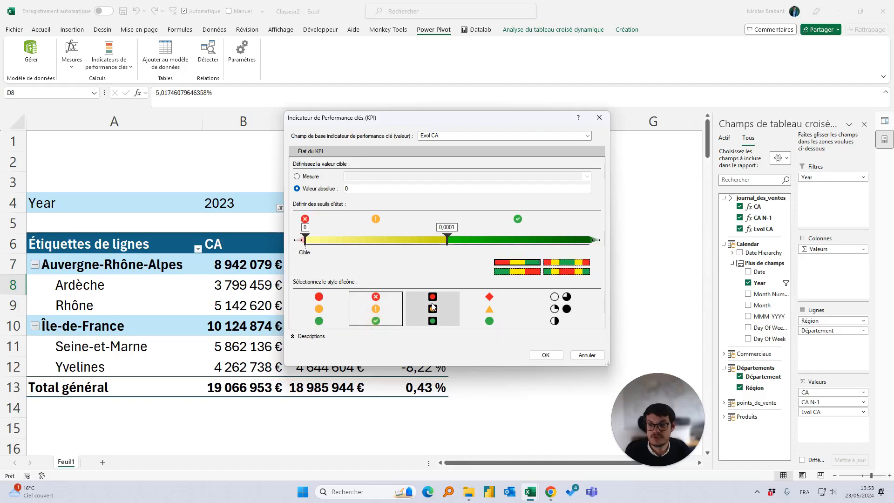
{"action": "left_click", "coordinate": [378, 309]}
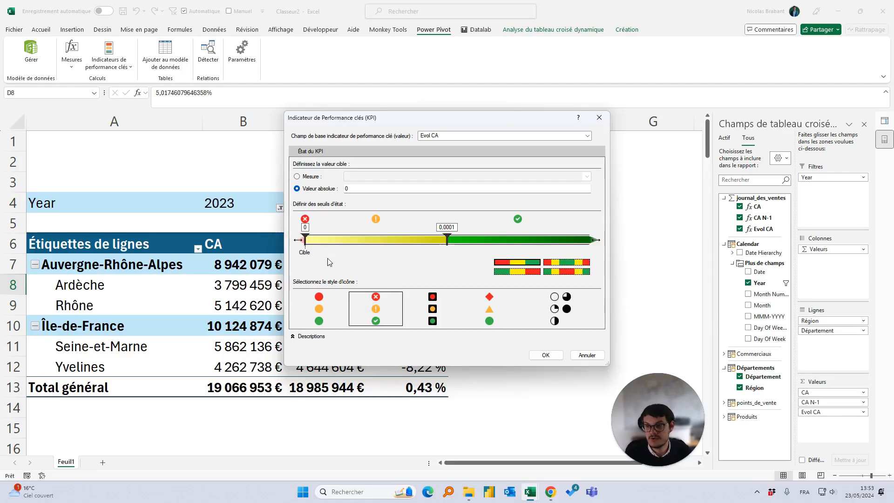
Set the upper status threshold of the Evol CA KPI to 0.03 and create the KPI.
{"action": "left_click_drag", "start_coordinate": [446, 227], "coordinate": [527, 222]}
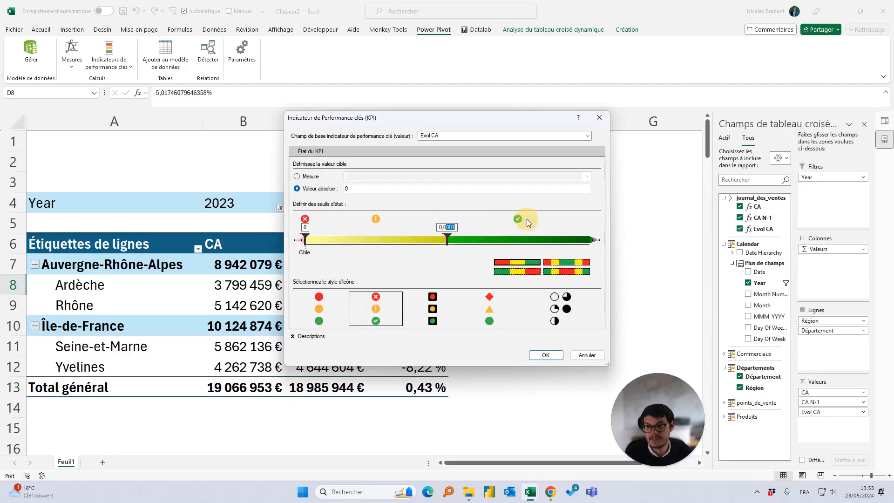
{"action": "type", "text": "3"}
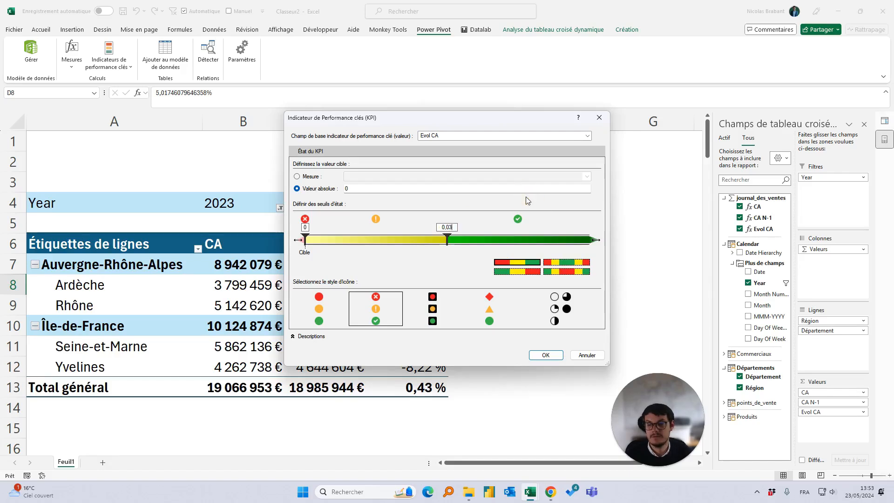
{"action": "left_click", "coordinate": [534, 357]}
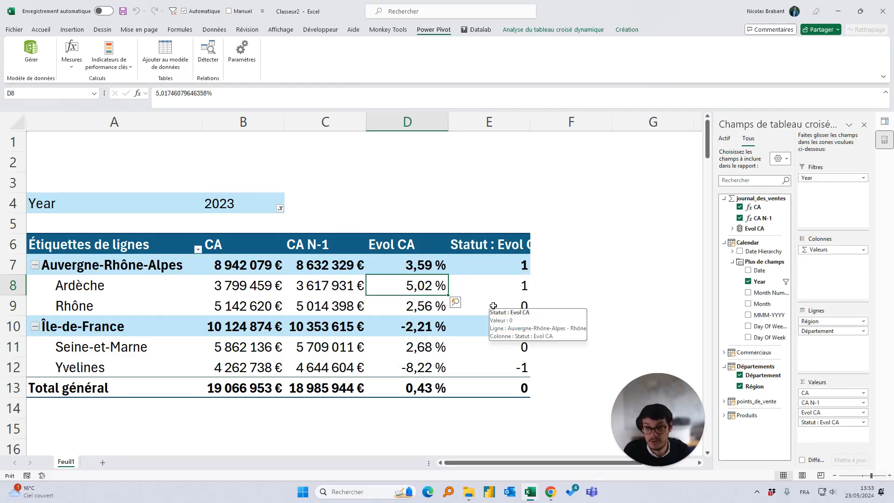
Remove and re-add the Evol CA KPI's État field in the PivotTable values, and take out the Evol CA percentage values.
{"action": "left_click", "coordinate": [733, 228]}
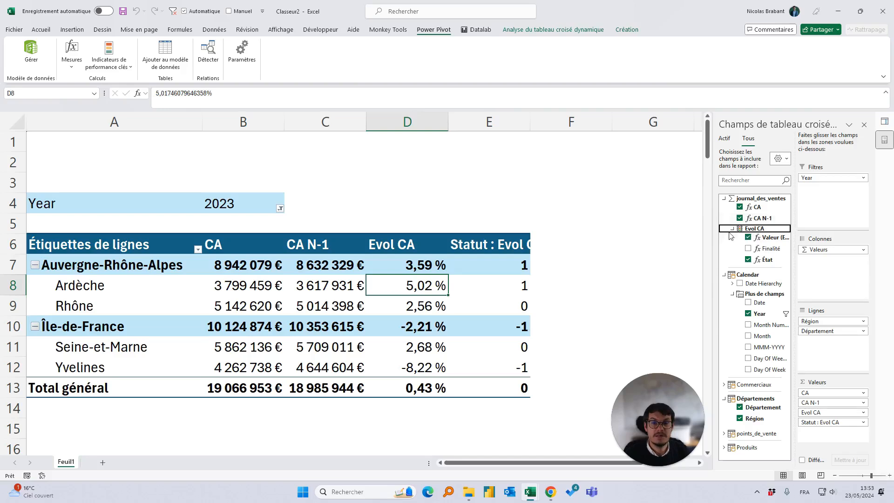
{"action": "left_click", "coordinate": [748, 260]}
{"action": "left_click", "coordinate": [749, 260]}
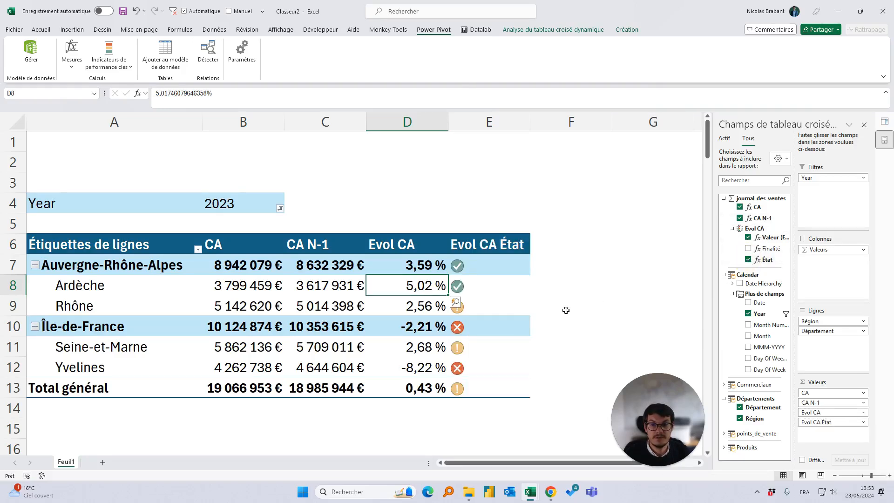
{"action": "left_click", "coordinate": [495, 233]}
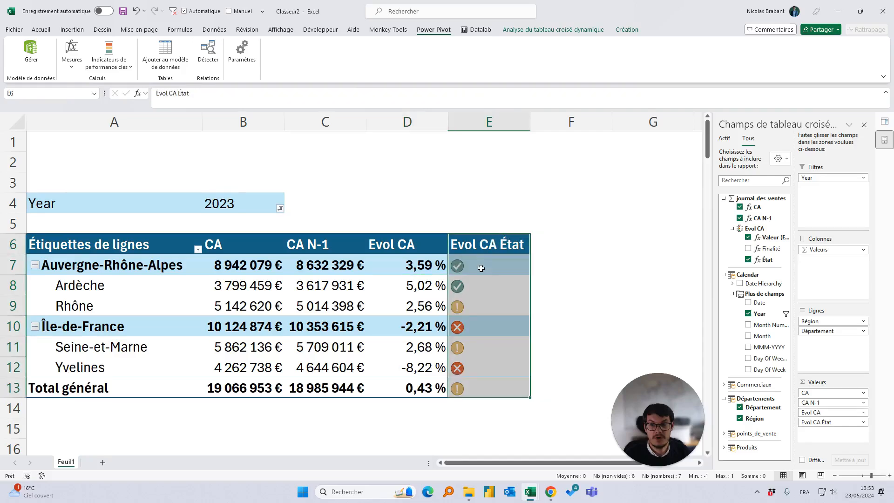
{"action": "left_click_drag", "start_coordinate": [819, 412], "coordinate": [769, 258]}
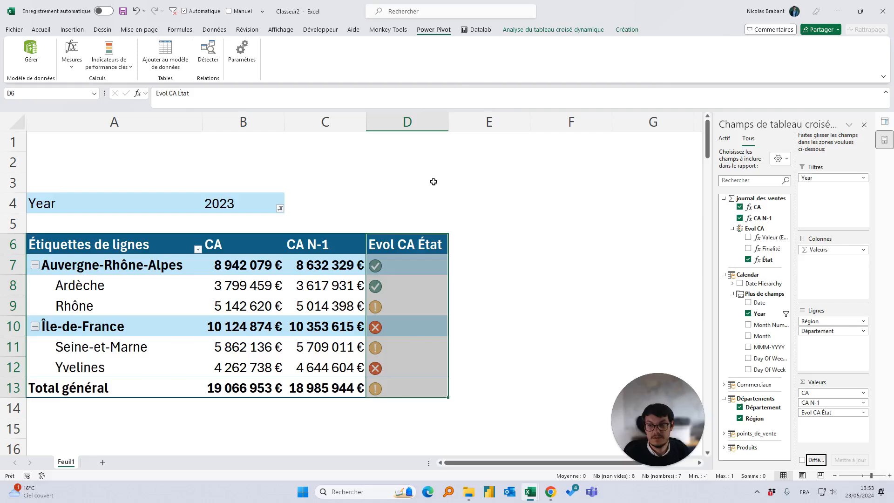
Rename the Evol CA État column heading in cell D6 as Evol CA.
{"action": "double_click", "coordinate": [388, 248]}
{"action": "left_click", "coordinate": [535, 221]}
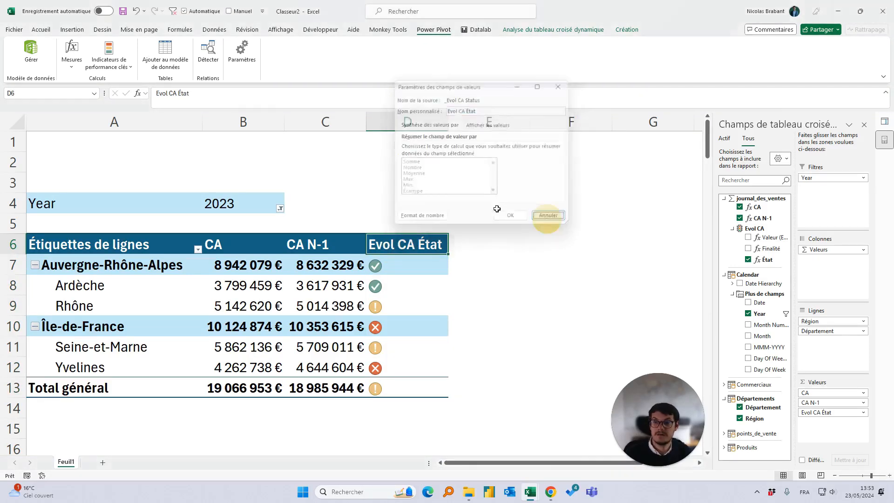
{"action": "left_click", "coordinate": [185, 95]}
{"action": "key", "text": "BackSpace"}
{"action": "key", "text": "BackSpace"}
{"action": "key", "text": "BackSpace"}
{"action": "key", "text": "BackSpace"}
{"action": "key", "text": "BackSpace"}
{"action": "key", "text": "BackSpace"}
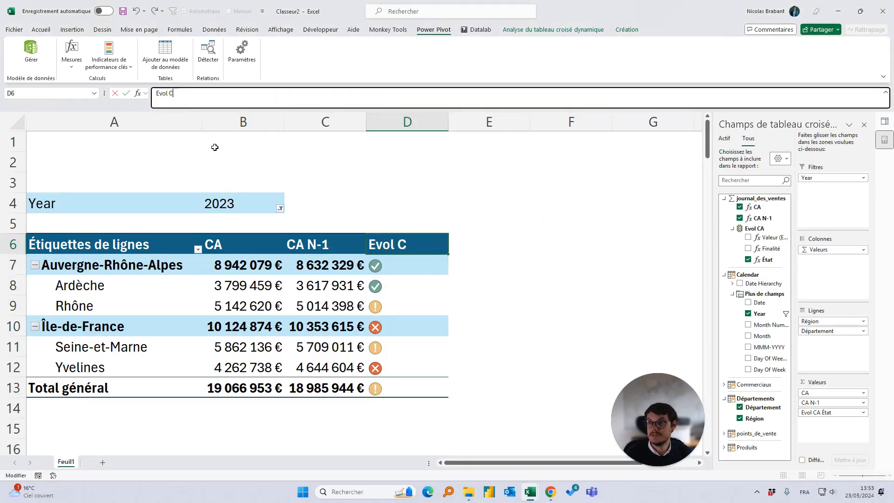
{"action": "type", "text": "A"}
{"action": "key", "text": "Return"}
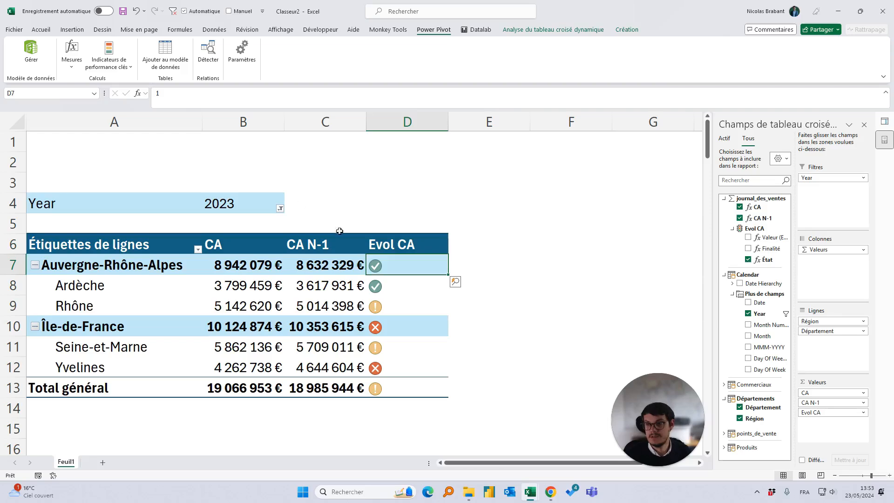
Centre the heading and status icons of the PivotTable's Evol CA column.
{"action": "left_click", "coordinate": [409, 237]}
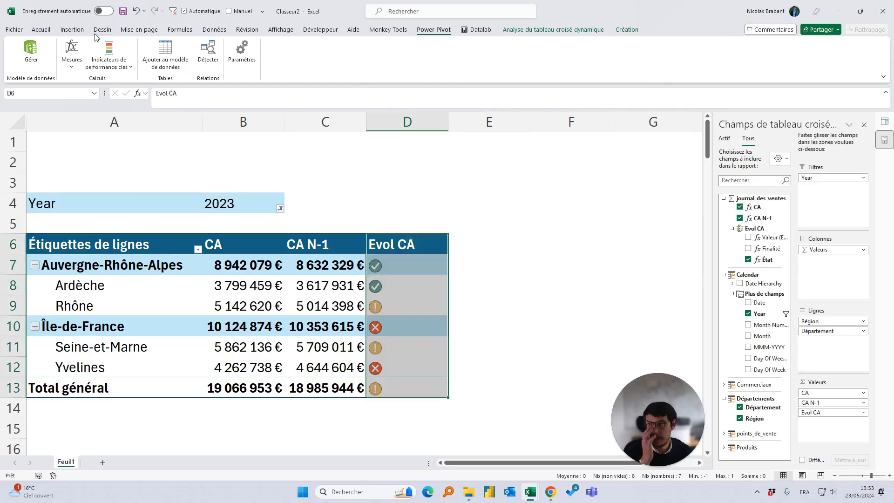
{"action": "left_click", "coordinate": [24, 31]}
{"action": "left_click", "coordinate": [18, 35]}
{"action": "left_click", "coordinate": [48, 29]}
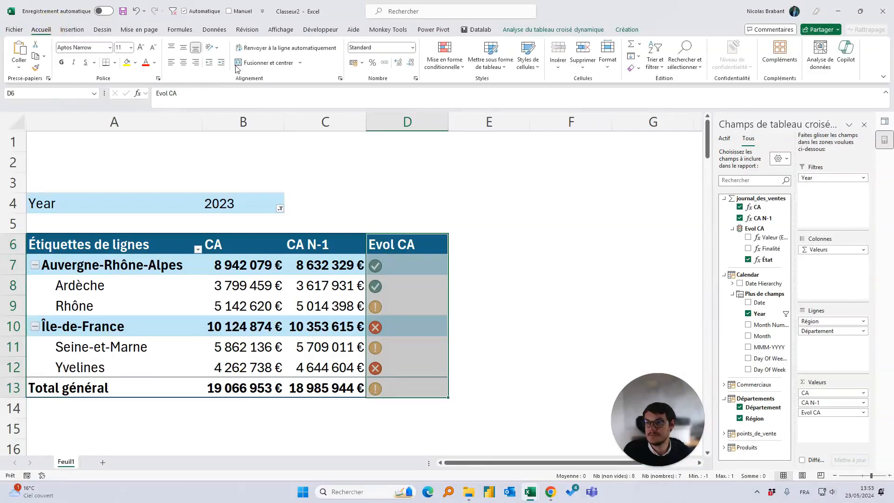
{"action": "left_click", "coordinate": [183, 62]}
{"action": "left_click", "coordinate": [633, 199]}
{"action": "left_click", "coordinate": [590, 280]}
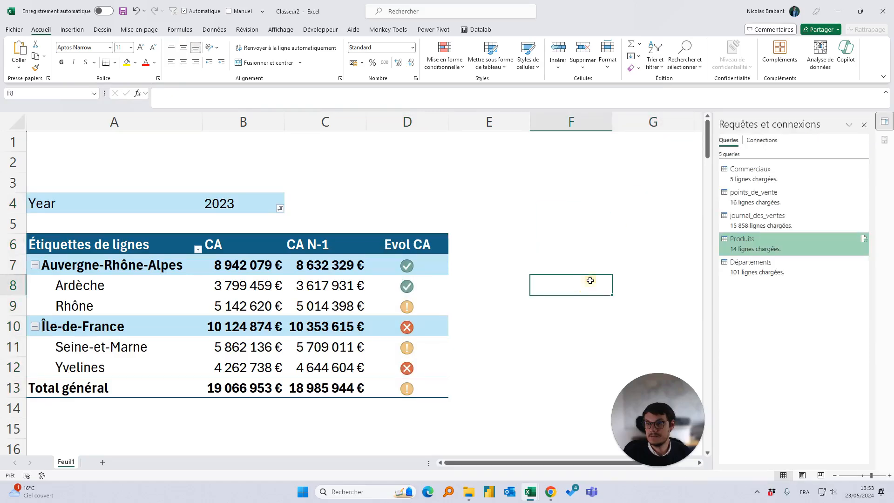
Centre the CA and CA N-1 column headings in the PivotTable.
{"action": "left_click_drag", "start_coordinate": [264, 245], "coordinate": [332, 242]}
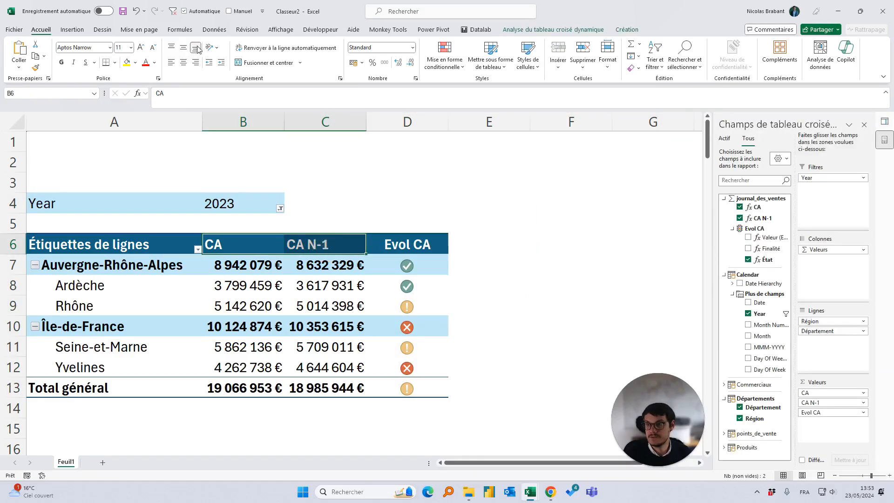
{"action": "left_click", "coordinate": [183, 62]}
{"action": "left_click", "coordinate": [557, 246]}
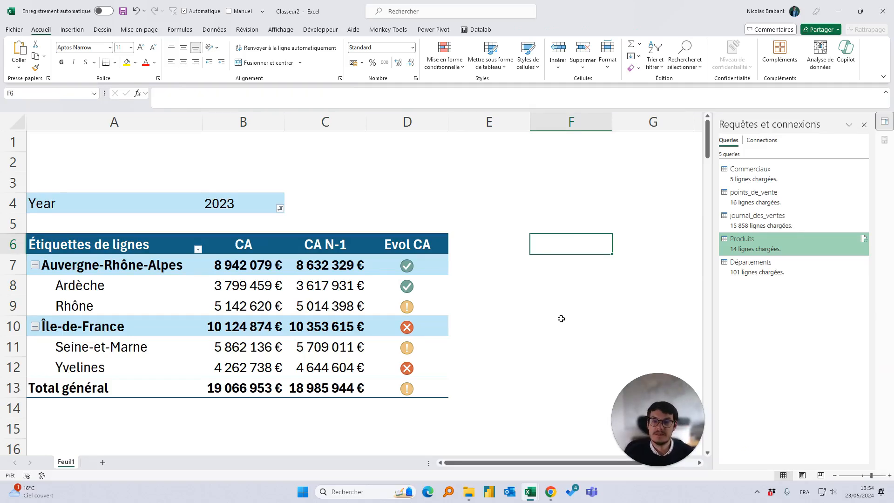
Insert slicers for Nom commercial from the Commerciaux table and Catégorie from the Produits table.
{"action": "left_click", "coordinate": [355, 283]}
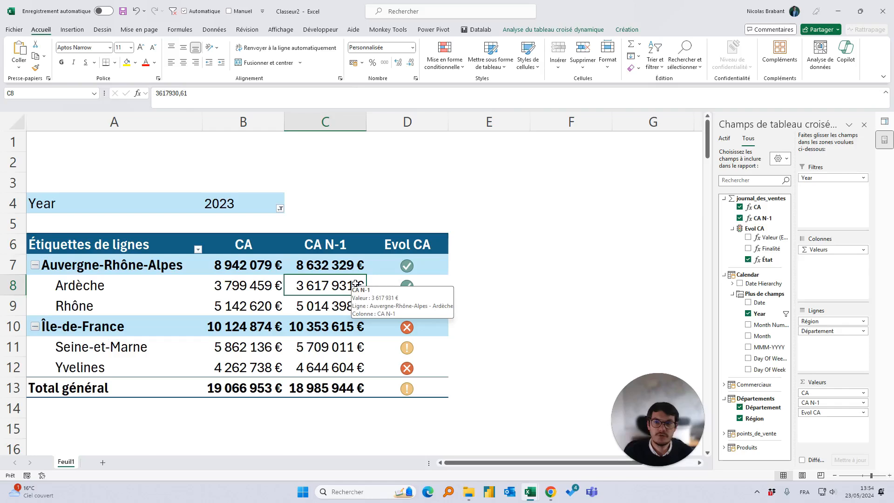
{"action": "left_click", "coordinate": [521, 29]}
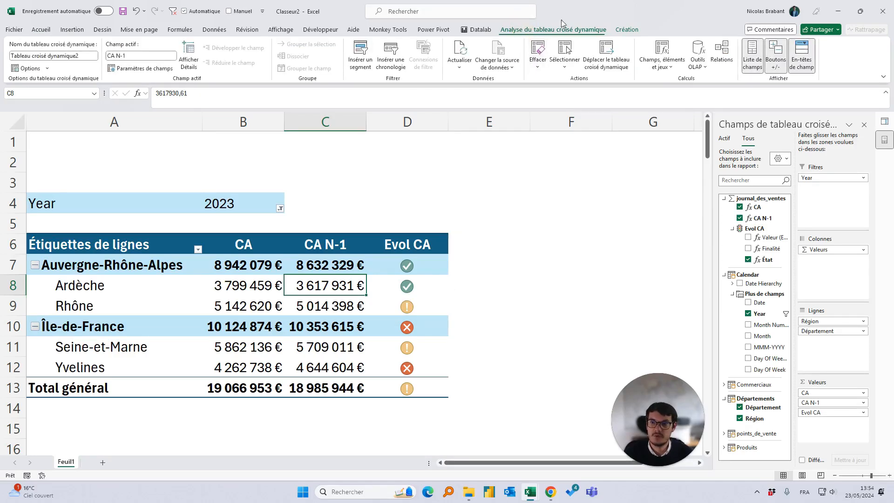
{"action": "left_click", "coordinate": [360, 53]}
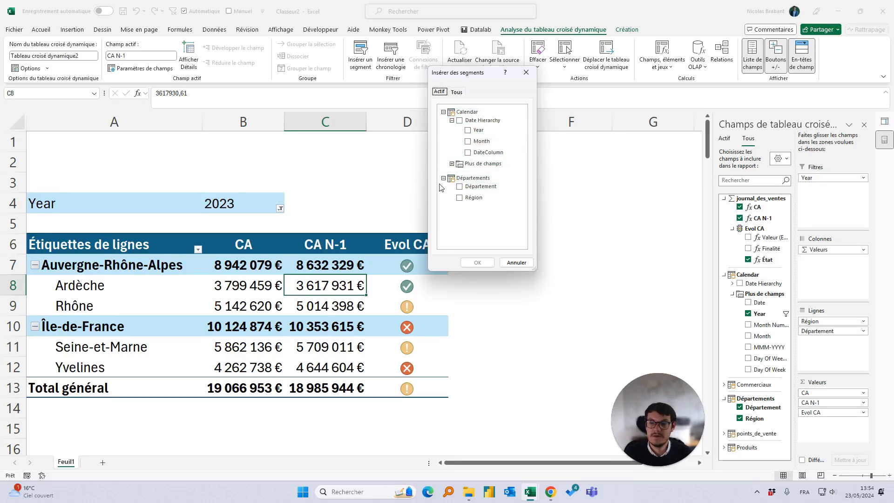
{"action": "left_click", "coordinate": [456, 92]}
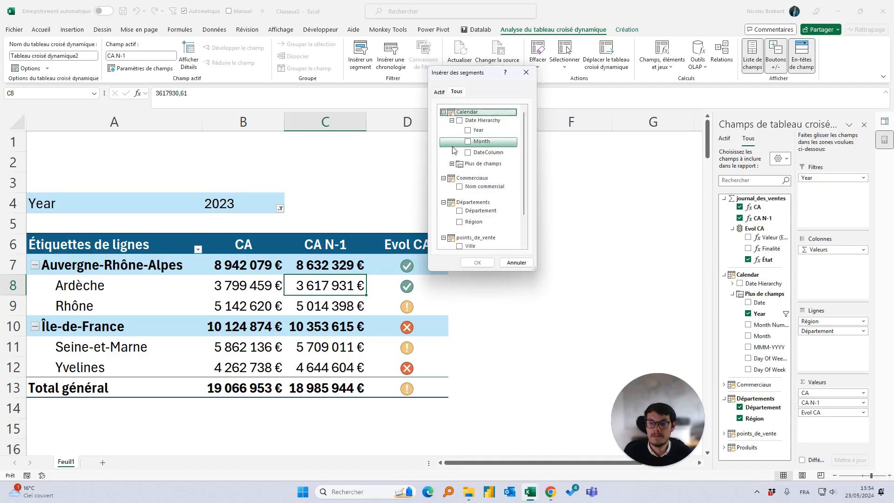
{"action": "left_click", "coordinate": [461, 186]}
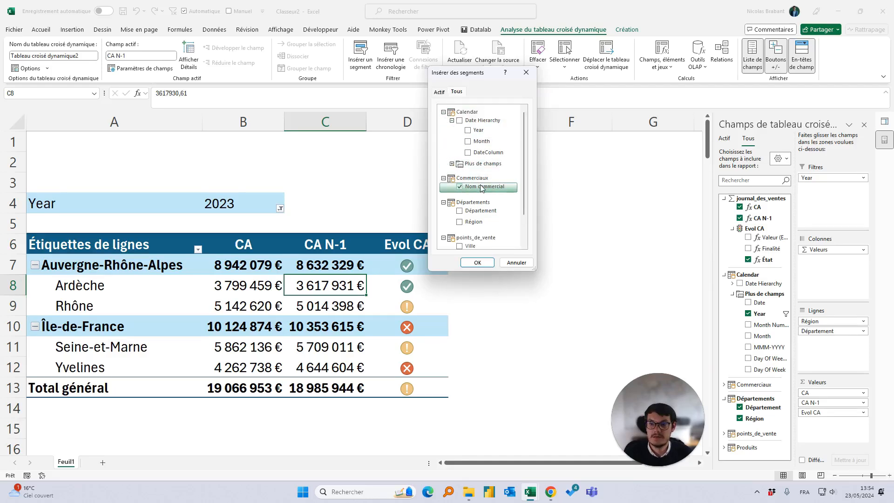
{"action": "scroll", "coordinate": [461, 210], "scroll_direction": "down", "scroll_amount": 1}
{"action": "left_click", "coordinate": [460, 235]}
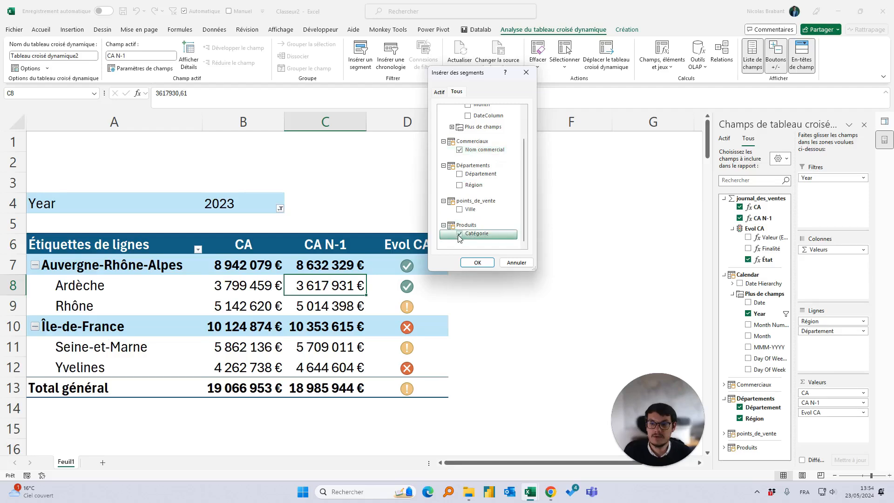
{"action": "left_click", "coordinate": [477, 262]}
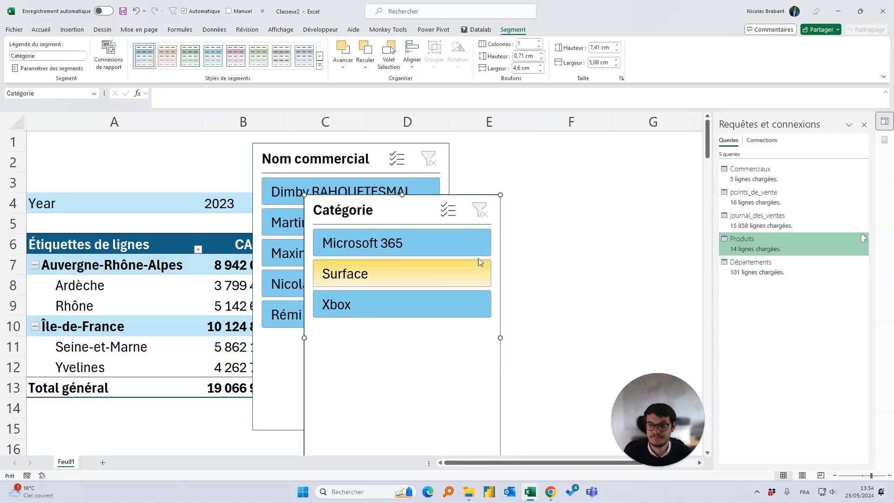
Move the Catégorie slicer beside the PivotTable over columns E to G and the Nom commercial slicer to cell A1.
{"action": "left_click_drag", "start_coordinate": [461, 213], "coordinate": [610, 150]}
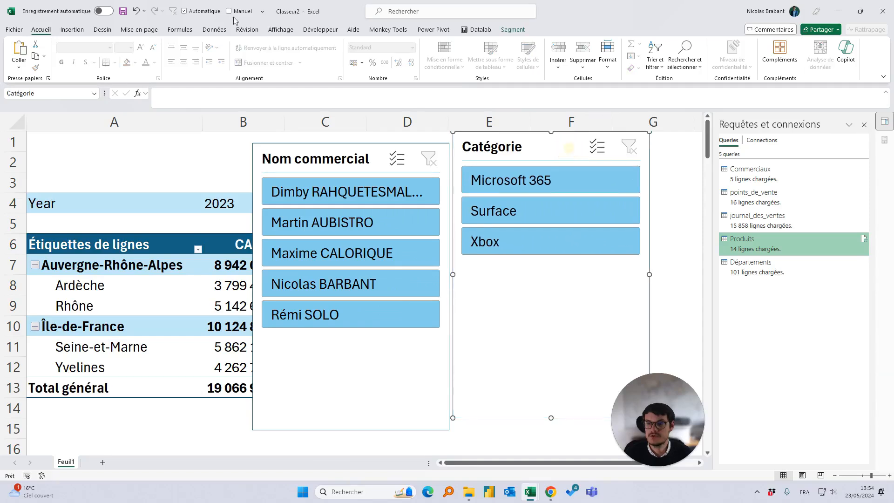
{"action": "left_click_drag", "start_coordinate": [305, 159], "coordinate": [92, 146]}
{"action": "left_click_drag", "start_coordinate": [79, 146], "coordinate": [76, 146]}
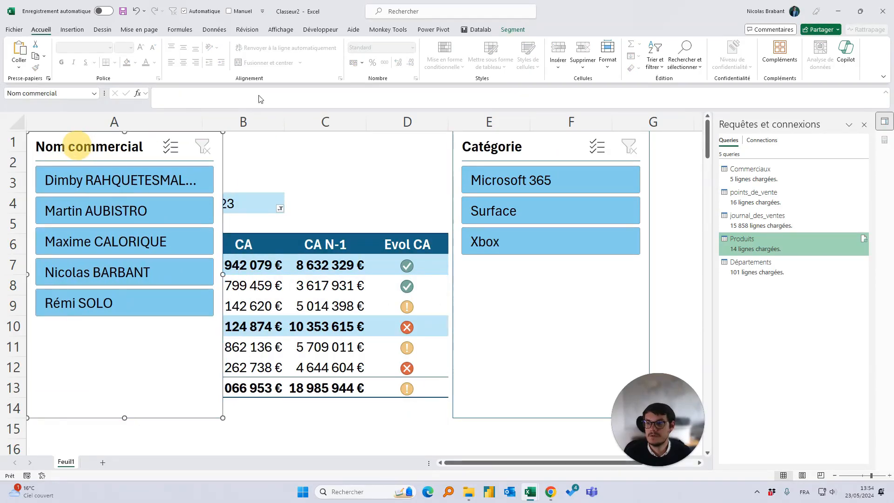
Set the Nom commercial slicer to 2 columns and resize it to about 12.18 cm wide and 3.28 cm high.
{"action": "left_click", "coordinate": [513, 29]}
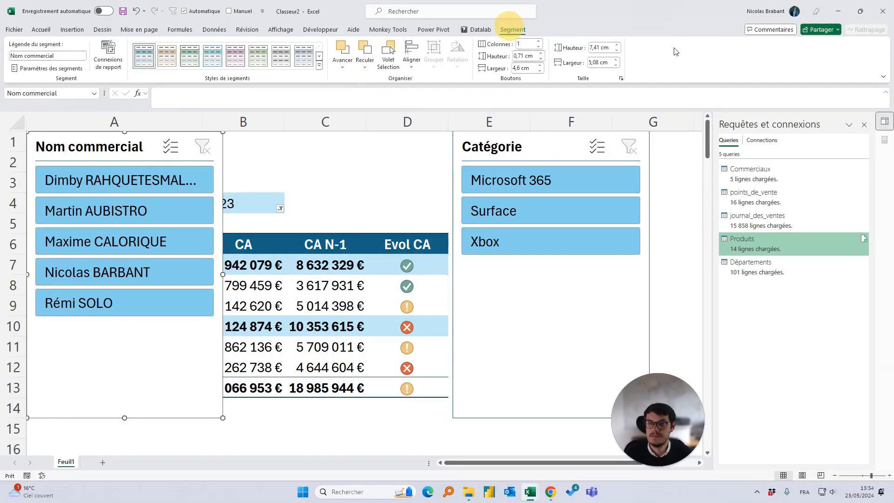
{"action": "left_click", "coordinate": [539, 42]}
{"action": "left_click_drag", "start_coordinate": [226, 416], "coordinate": [307, 245]}
{"action": "left_click_drag", "start_coordinate": [199, 309], "coordinate": [201, 311]}
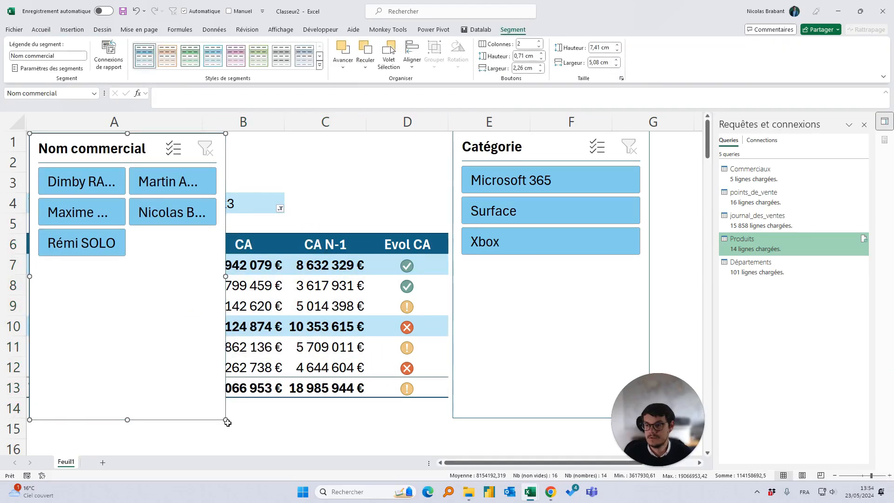
{"action": "left_click_drag", "start_coordinate": [225, 421], "coordinate": [309, 259]}
{"action": "left_click_drag", "start_coordinate": [309, 197], "coordinate": [500, 195]}
{"action": "left_click", "coordinate": [405, 194]}
{"action": "scroll", "coordinate": [405, 256], "scroll_direction": "down", "scroll_amount": 1}
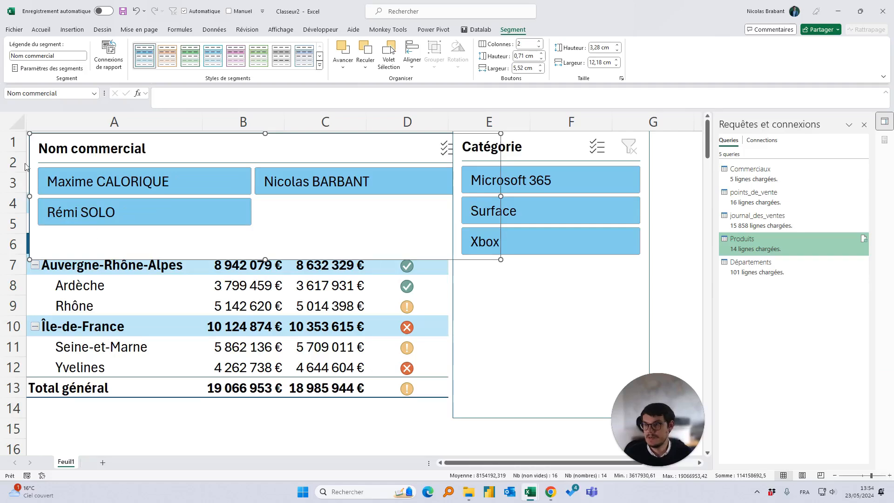
Insert two blank rows above row 1 to make room for the slicers over the PivotTable.
{"action": "left_click", "coordinate": [11, 142]}
{"action": "key", "text": "ctrl+plus"}
{"action": "key", "text": "ctrl+plus"}
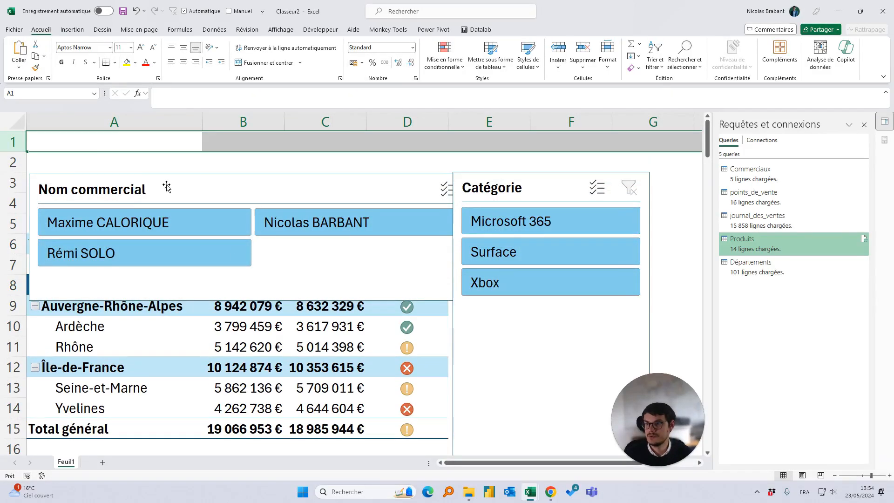
Place the Nom commercial and Catégorie slicers side by side above the PivotTable and shorten Catégorie to end around row 7.
{"action": "left_click_drag", "start_coordinate": [167, 186], "coordinate": [146, 148]}
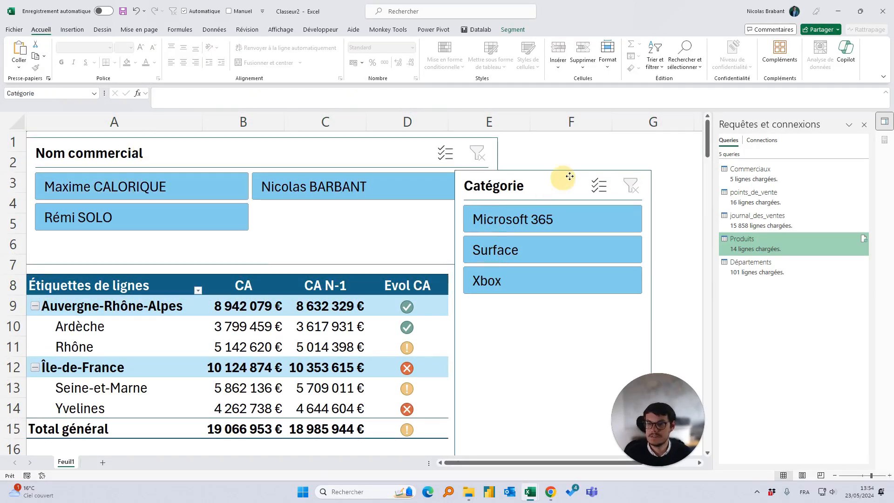
{"action": "left_click_drag", "start_coordinate": [542, 192], "coordinate": [591, 154]}
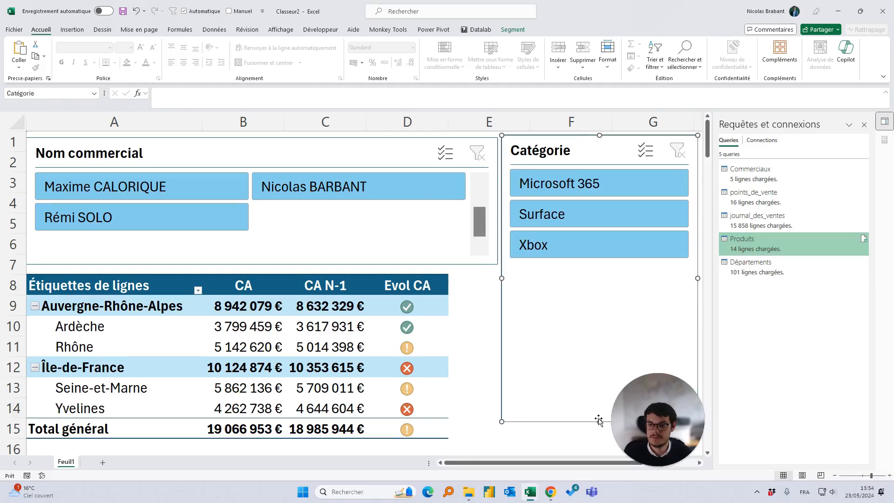
{"action": "left_click_drag", "start_coordinate": [599, 421], "coordinate": [588, 268]}
{"action": "left_click", "coordinate": [509, 347]}
Increase the Nom commercial slicer's height to about 3.5 cm and close the Requêtes et connexions pane.
{"action": "left_click_drag", "start_coordinate": [482, 220], "coordinate": [487, 189]}
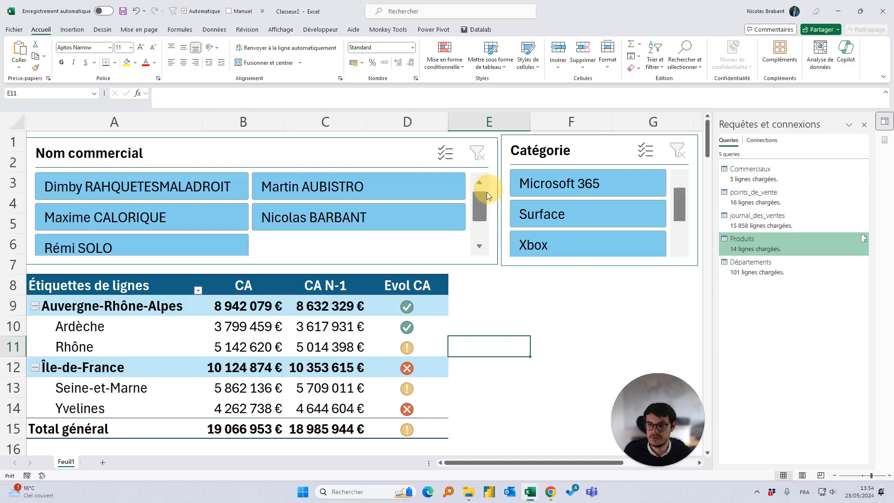
{"action": "left_click", "coordinate": [530, 350]}
{"action": "left_click", "coordinate": [335, 148]}
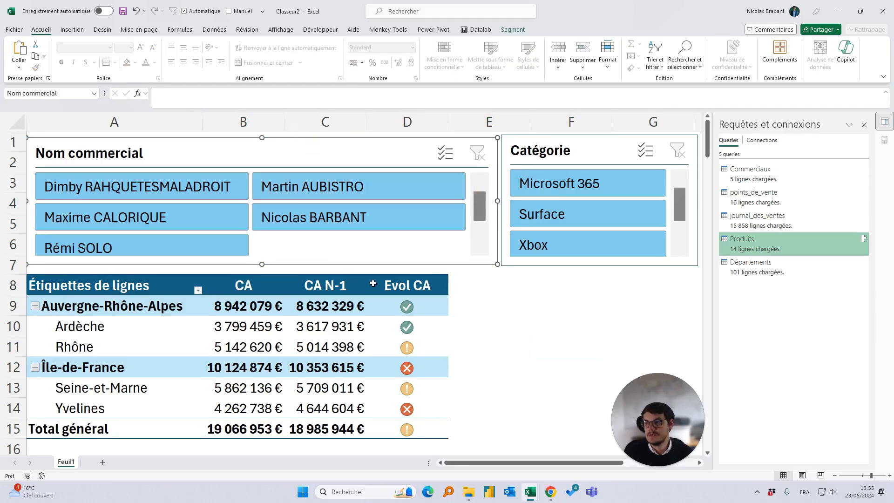
{"action": "left_click_drag", "start_coordinate": [260, 263], "coordinate": [260, 272]}
{"action": "left_click", "coordinate": [559, 308]}
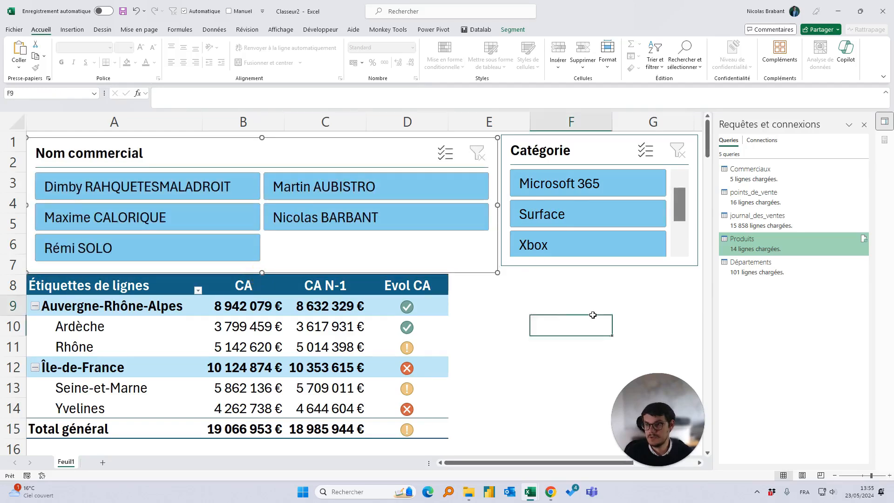
{"action": "left_click", "coordinate": [865, 124]}
{"action": "left_click", "coordinate": [790, 286]}
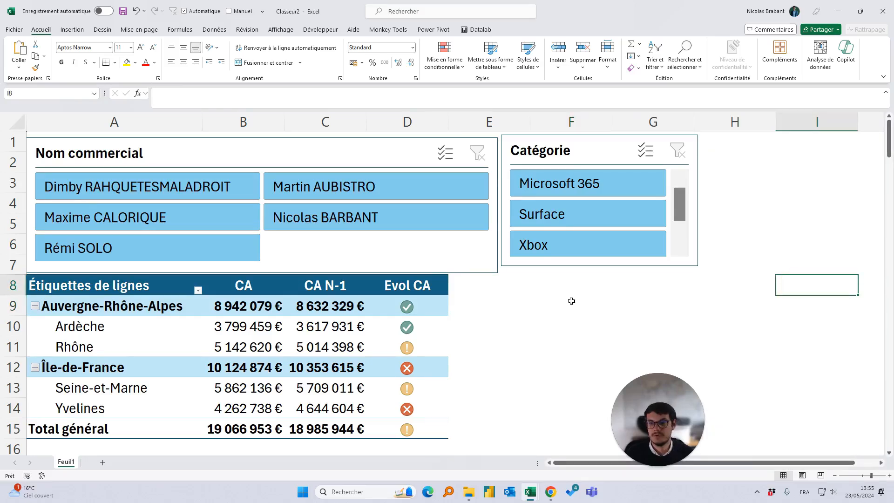
Set the height of both the Nom commercial and Catégorie slicers to 3,5 cm.
{"action": "scroll", "coordinate": [572, 301], "scroll_direction": "down", "scroll_amount": 1}
{"action": "left_click", "coordinate": [310, 154]}
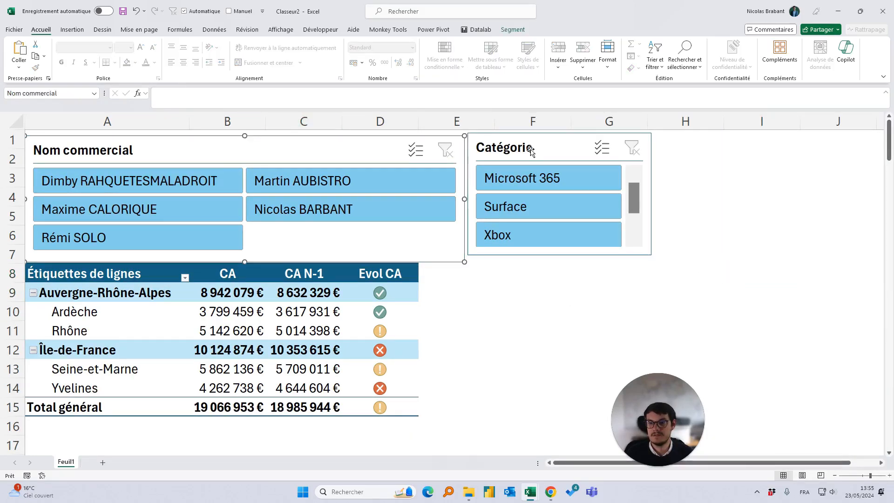
{"action": "left_click", "coordinate": [523, 147], "text": "ctrl"}
{"action": "left_click", "coordinate": [513, 29]}
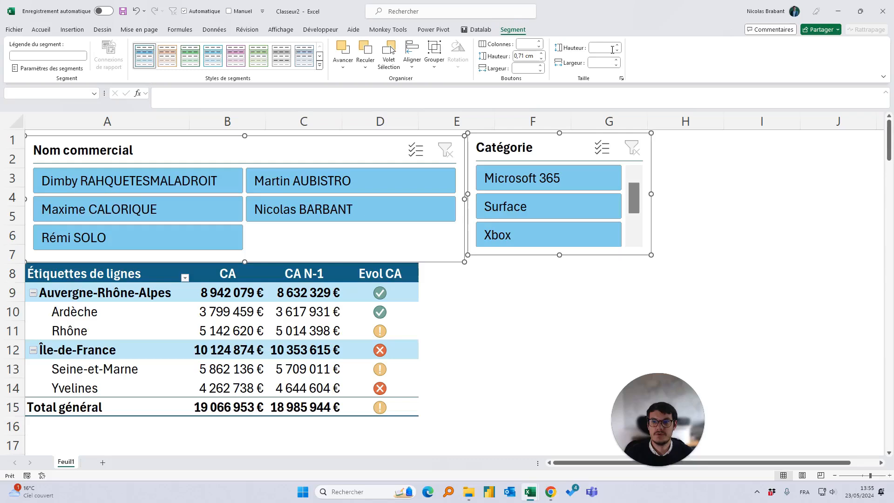
{"action": "left_click", "coordinate": [746, 211]}
{"action": "left_click", "coordinate": [385, 143]}
{"action": "left_click", "coordinate": [512, 29]}
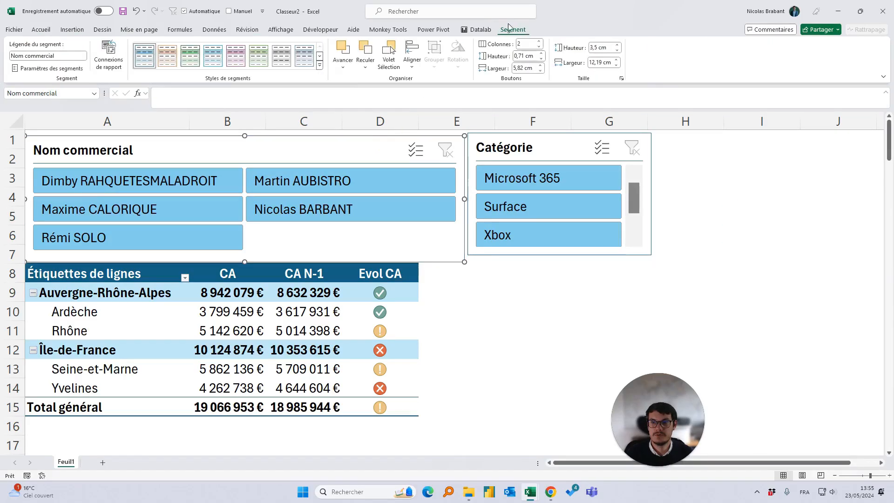
{"action": "left_click", "coordinate": [507, 148], "text": "ctrl"}
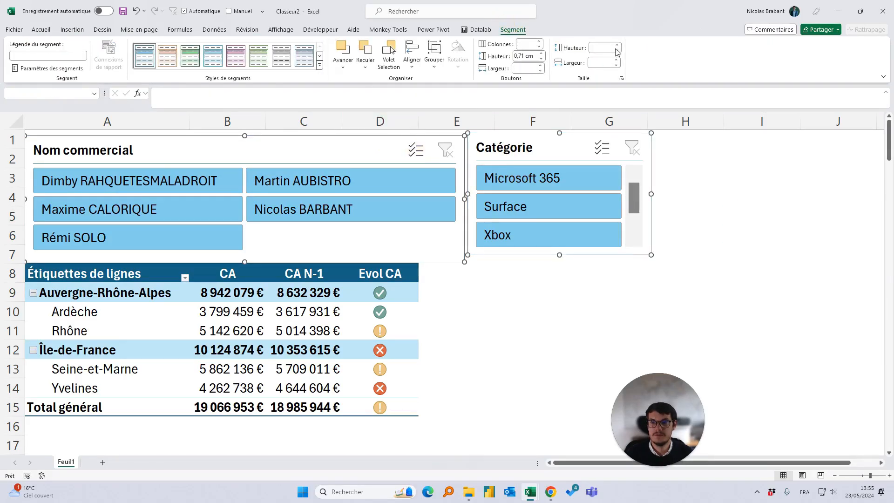
{"action": "left_click", "coordinate": [597, 47]}
{"action": "type", "text": "3,5"}
{"action": "key", "text": "Return"}
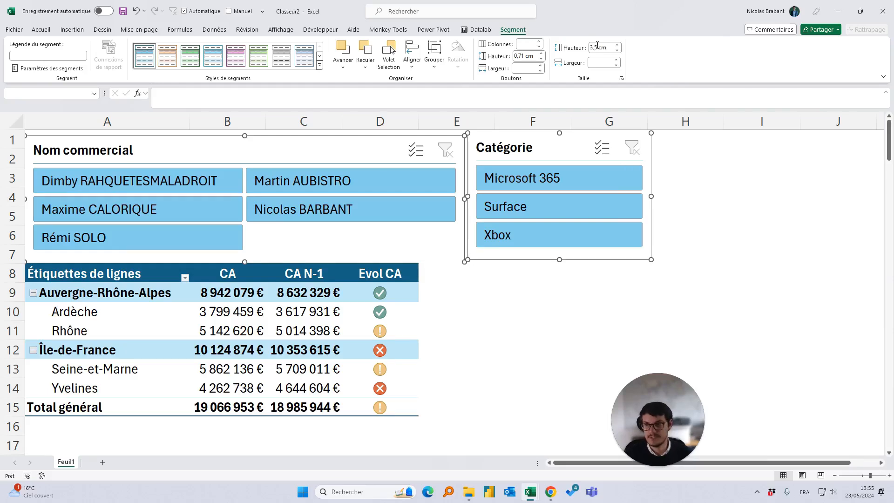
Align the two slicers along their top edges.
{"action": "left_click", "coordinate": [412, 58]}
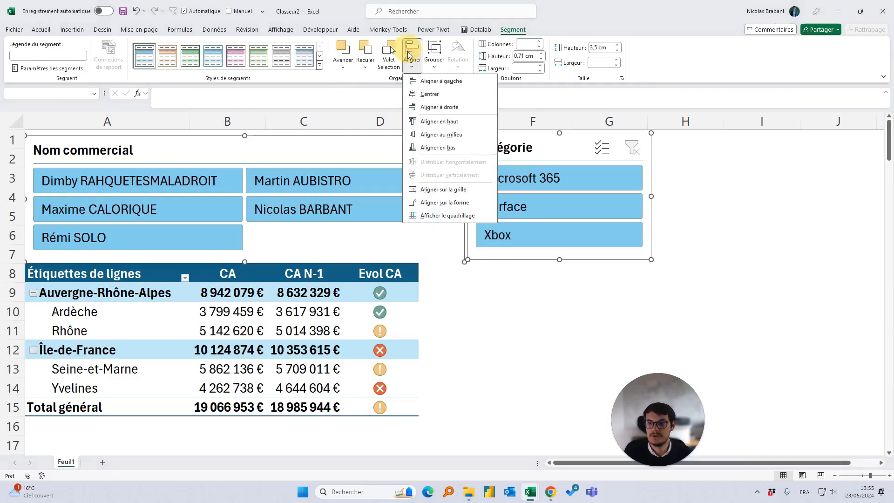
{"action": "left_click", "coordinate": [438, 122]}
{"action": "left_click", "coordinate": [747, 227]}
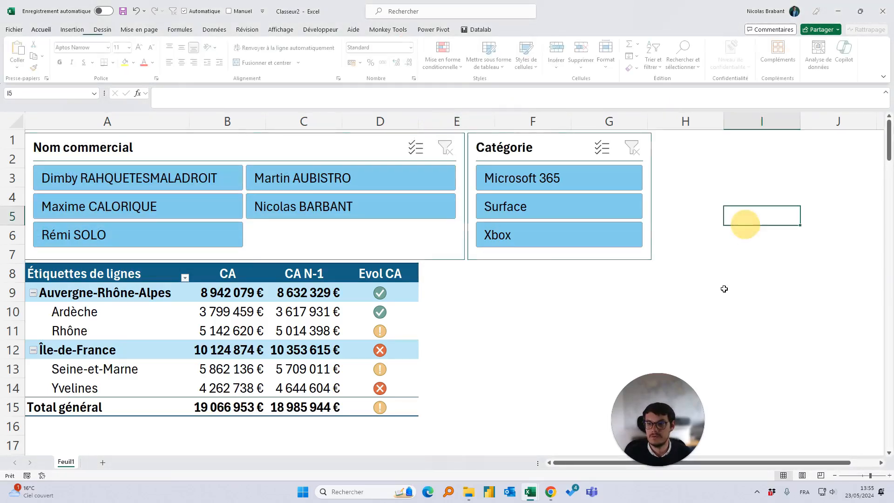
{"action": "left_click", "coordinate": [706, 314]}
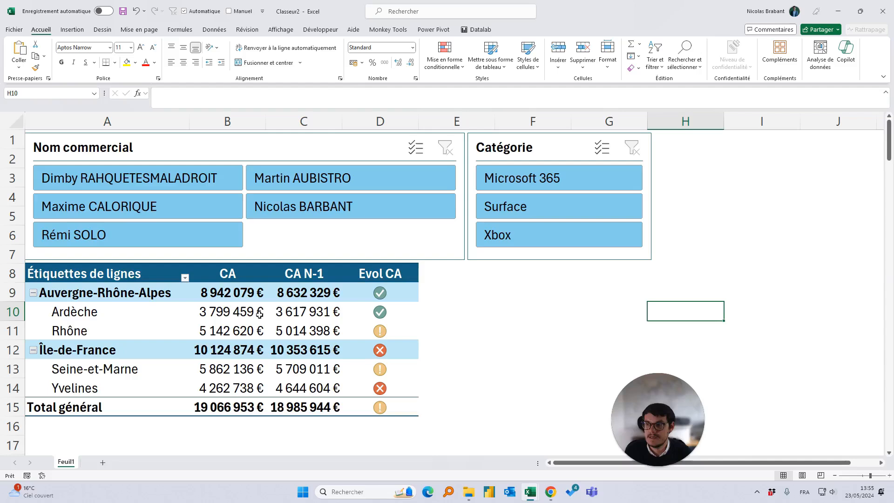
Filter the PivotTable on the last salesperson in the Nom commercial slicer and examine the grand total and Rhône rows.
{"action": "left_click", "coordinate": [146, 231]}
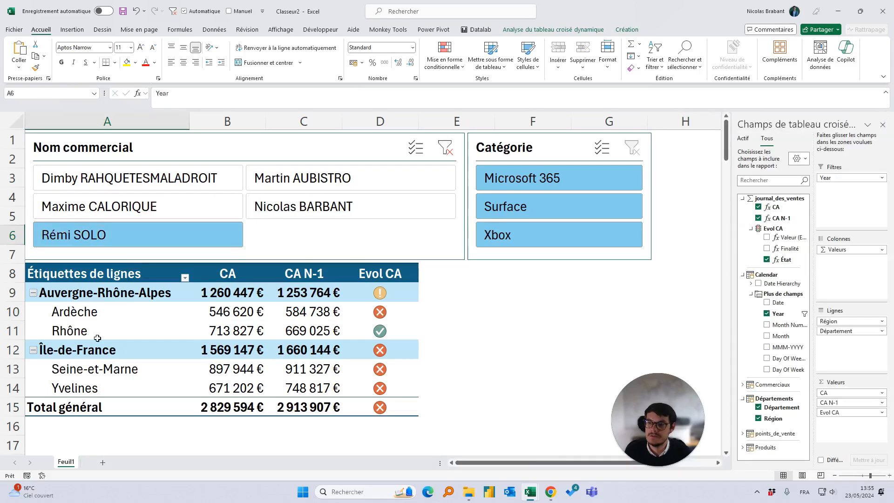
{"action": "left_click", "coordinate": [186, 405]}
{"action": "left_click", "coordinate": [201, 407]}
{"action": "left_click", "coordinate": [295, 407]}
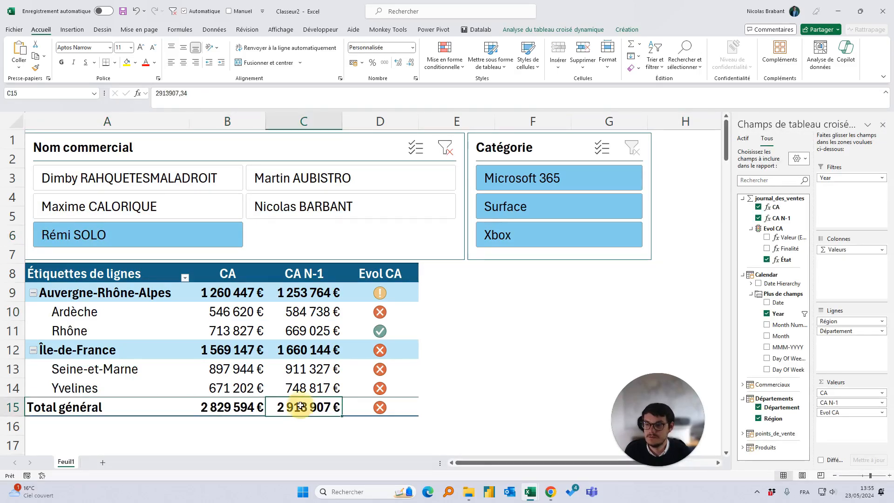
{"action": "left_click", "coordinate": [378, 413]}
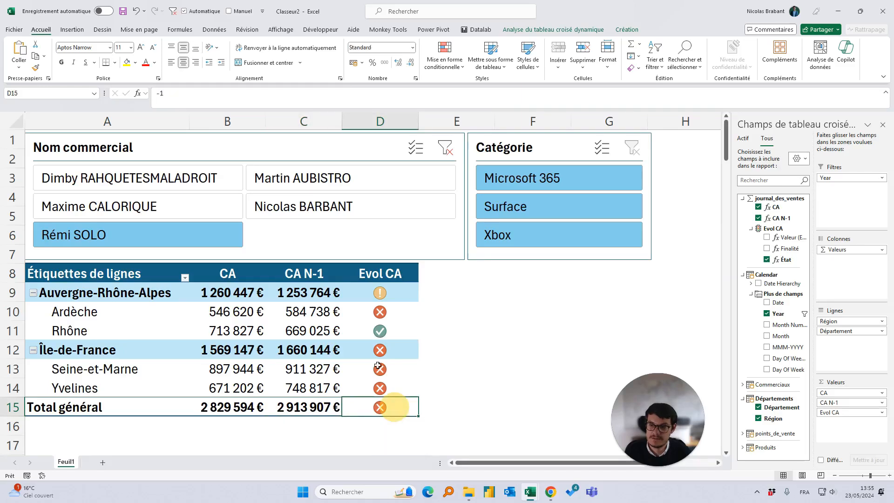
{"action": "left_click_drag", "start_coordinate": [84, 327], "coordinate": [391, 331]}
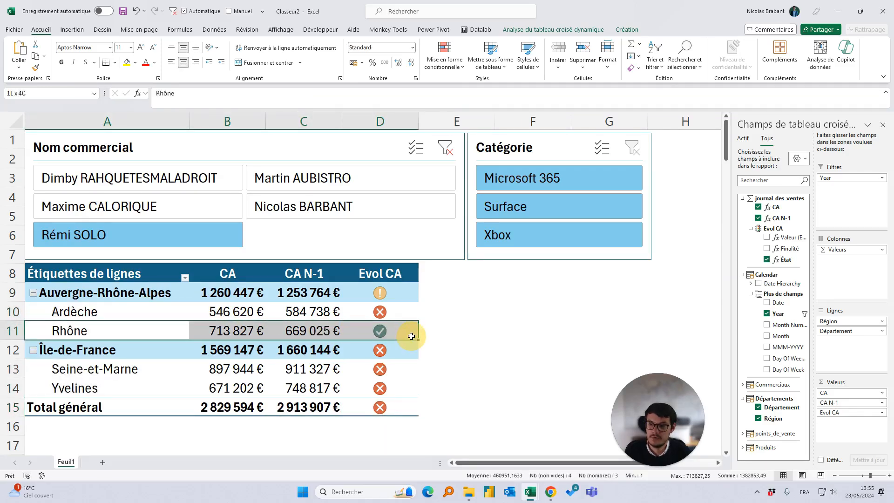
Filter the PivotTable on the third, fourth and second salespeople in turn, and compare their Evol CA indicators.
{"action": "left_click", "coordinate": [110, 215]}
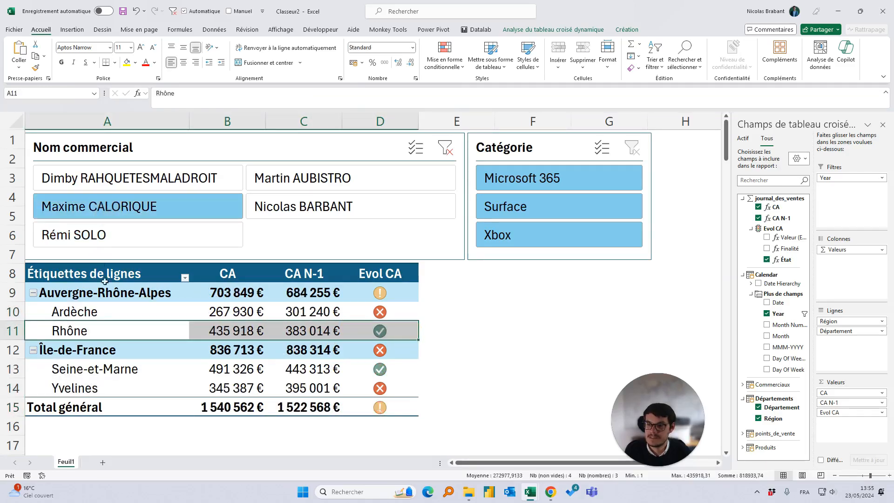
{"action": "left_click_drag", "start_coordinate": [129, 376], "coordinate": [372, 351]}
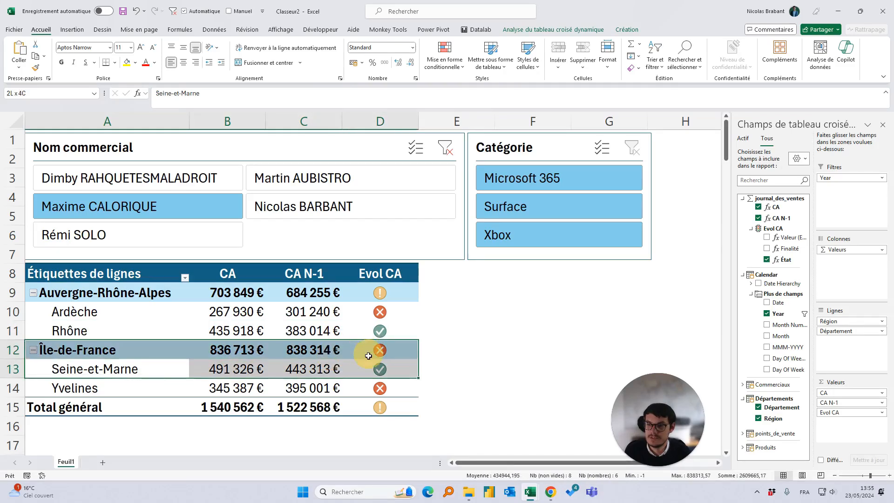
{"action": "left_click", "coordinate": [317, 211]}
{"action": "left_click", "coordinate": [455, 310]}
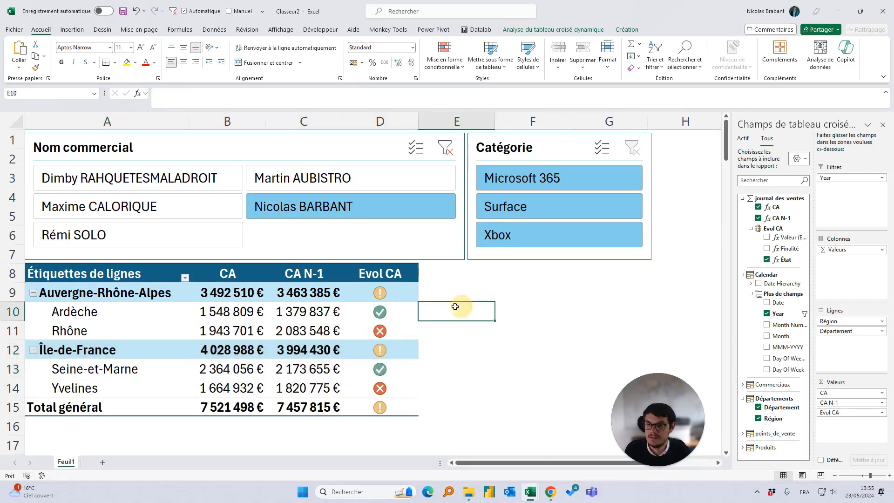
{"action": "left_click", "coordinate": [368, 174]}
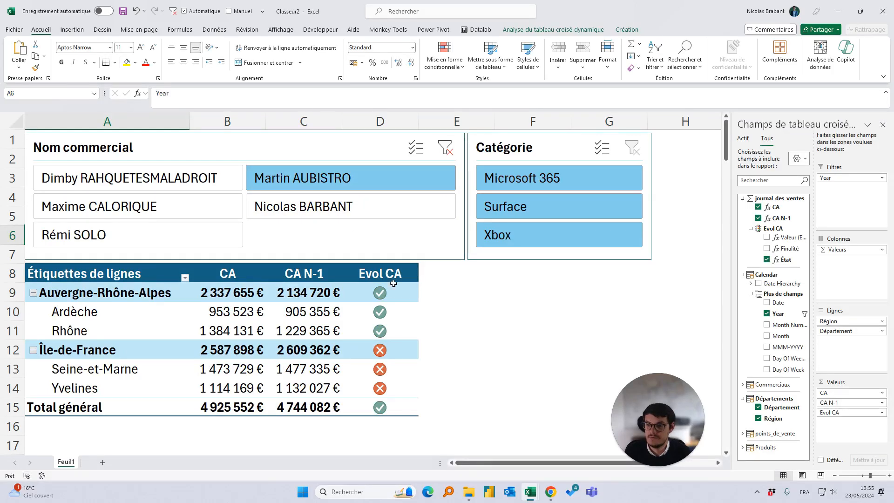
Clear the Nom commercial filter and compare the Evol CA indicators for Microsoft 365, Surface and Xbox in turn.
{"action": "left_click_drag", "start_coordinate": [394, 285], "coordinate": [397, 347]}
{"action": "left_click", "coordinate": [380, 408]}
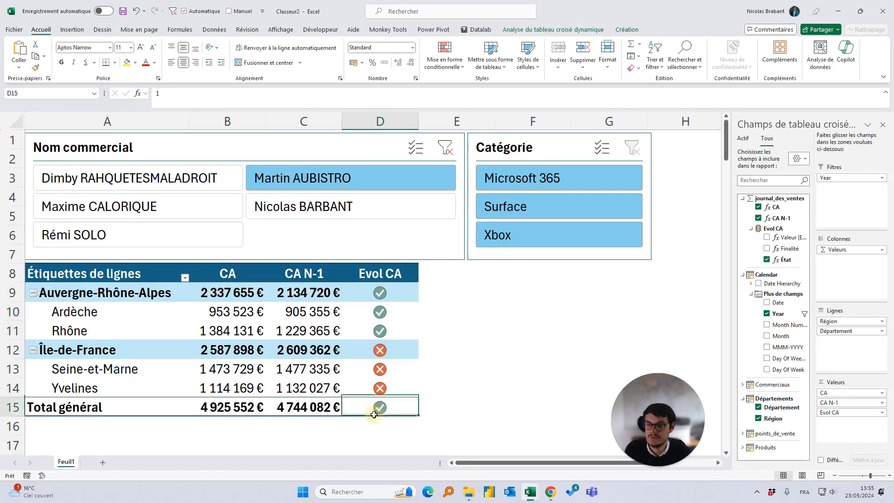
{"action": "left_click", "coordinate": [445, 148]}
{"action": "left_click", "coordinate": [515, 179]}
{"action": "left_click", "coordinate": [535, 206]}
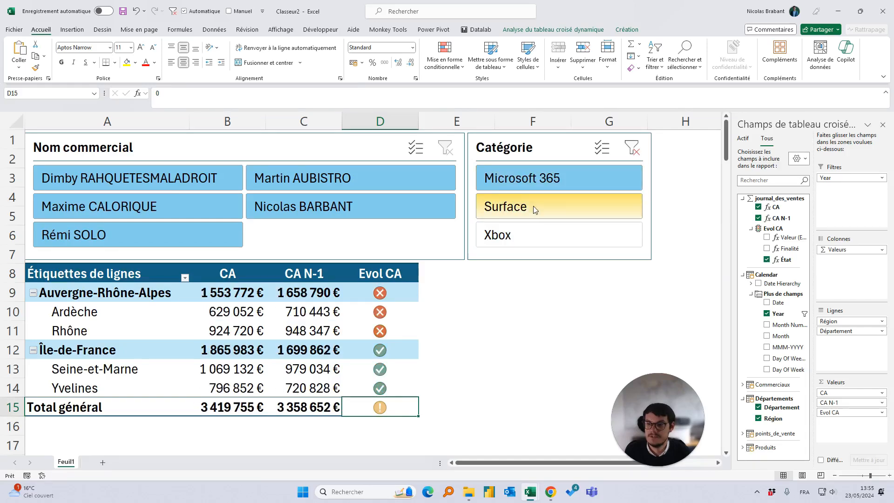
{"action": "left_click", "coordinate": [538, 241]}
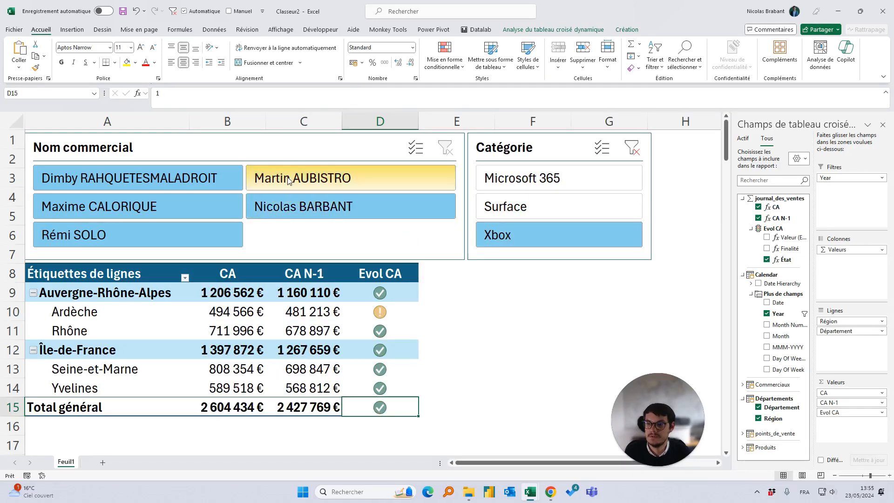
Filter the PivotTable on the second salesperson and try the categories Surface and Microsoft 365, ending on Xbox.
{"action": "left_click", "coordinate": [335, 179]}
{"action": "left_click", "coordinate": [509, 216]}
{"action": "left_click", "coordinate": [505, 179]}
{"action": "left_click", "coordinate": [492, 234]}
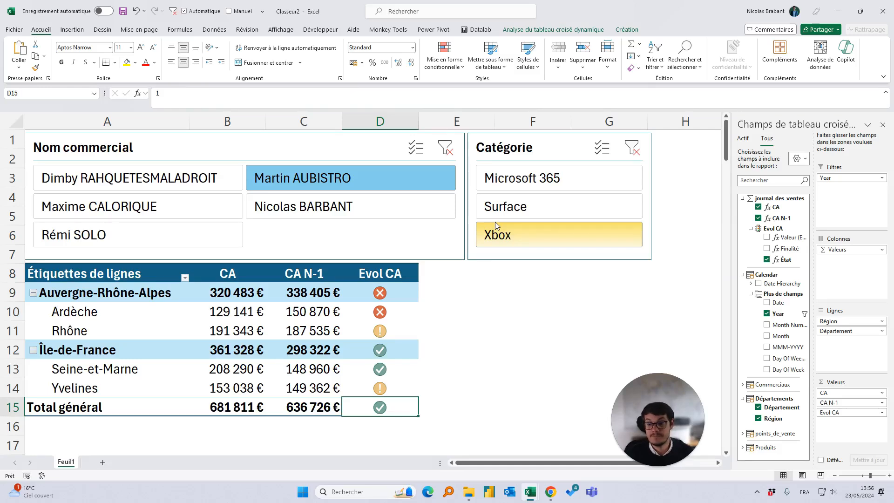
{"action": "left_click_drag", "start_coordinate": [468, 466], "coordinate": [442, 465]}
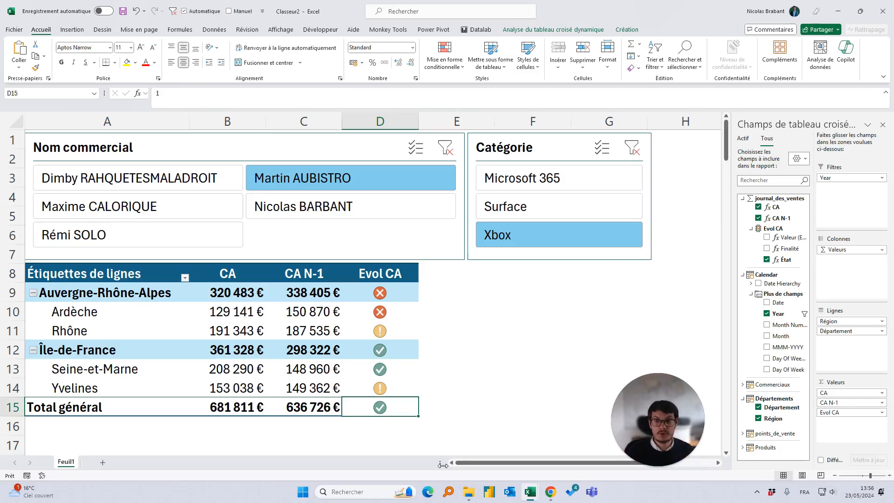
Switch to File Explorer to view the source file journal_des_ventes.txt in the Power Pivot folder, and return to the Excel workbook.
{"action": "left_click", "coordinate": [468, 491]}
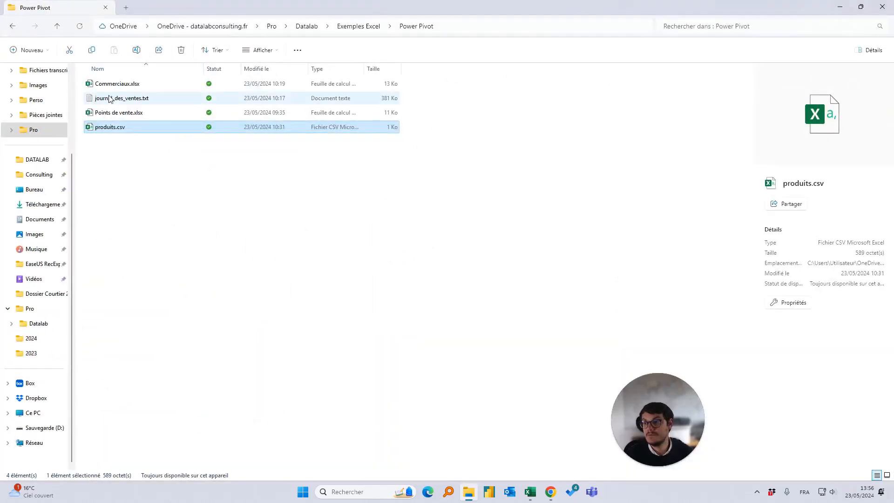
{"action": "left_click", "coordinate": [110, 98]}
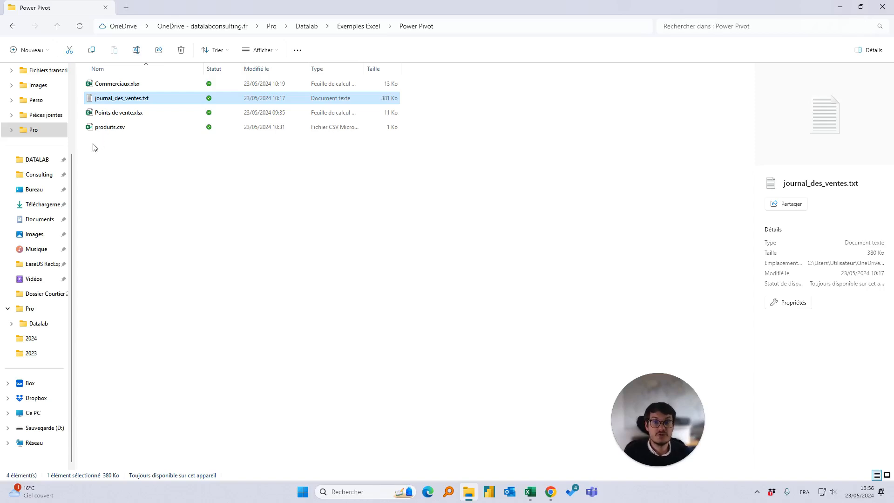
{"action": "left_click", "coordinate": [840, 7]}
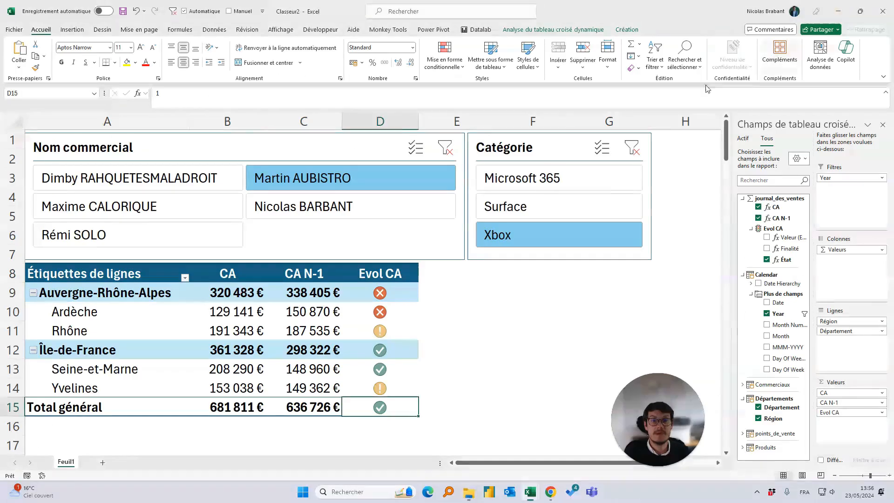